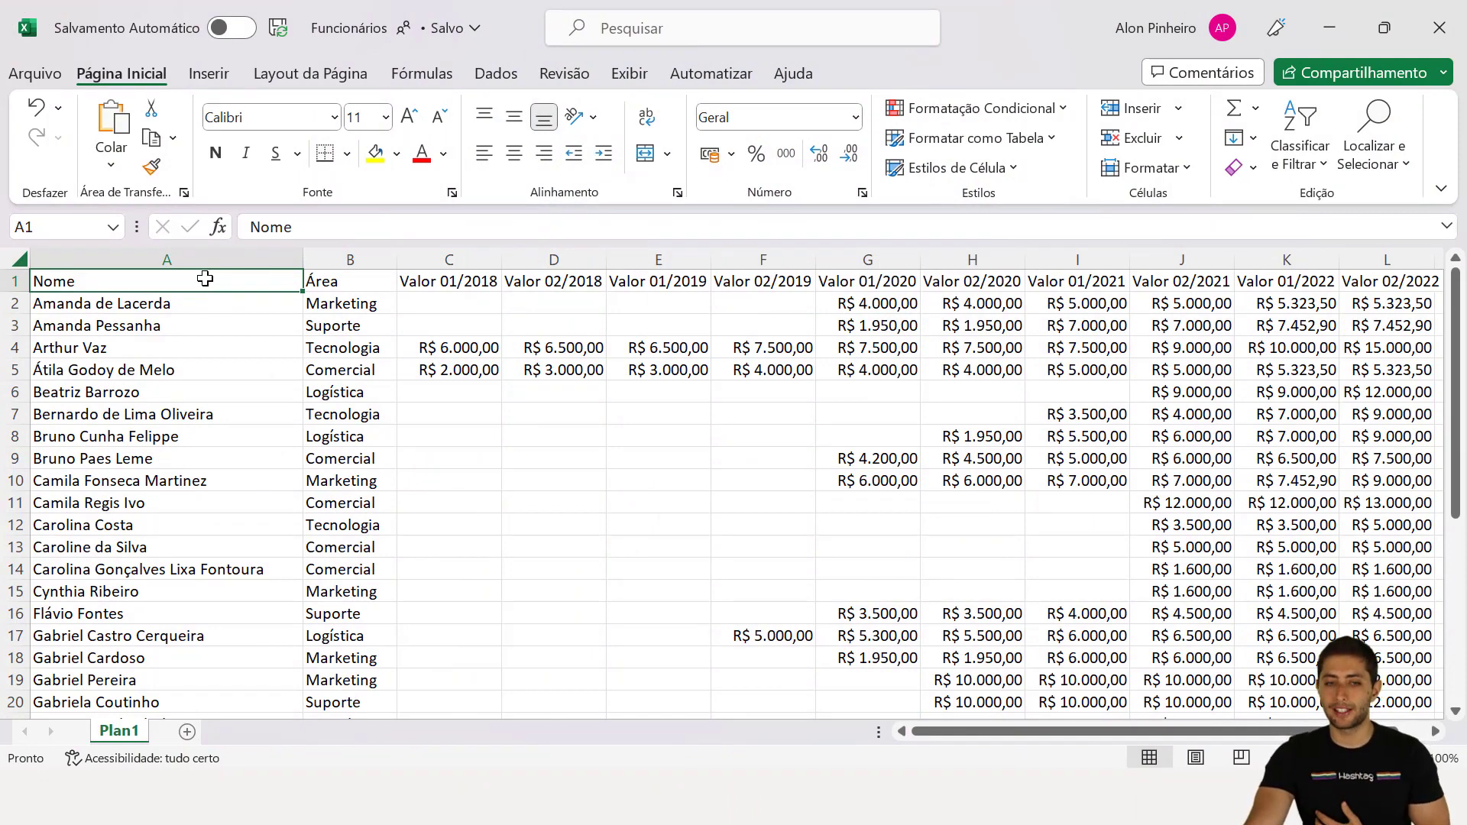
Step: Examine the Nome and Área columns of the employee table in the Plan1 sheet
left_click(123, 253)
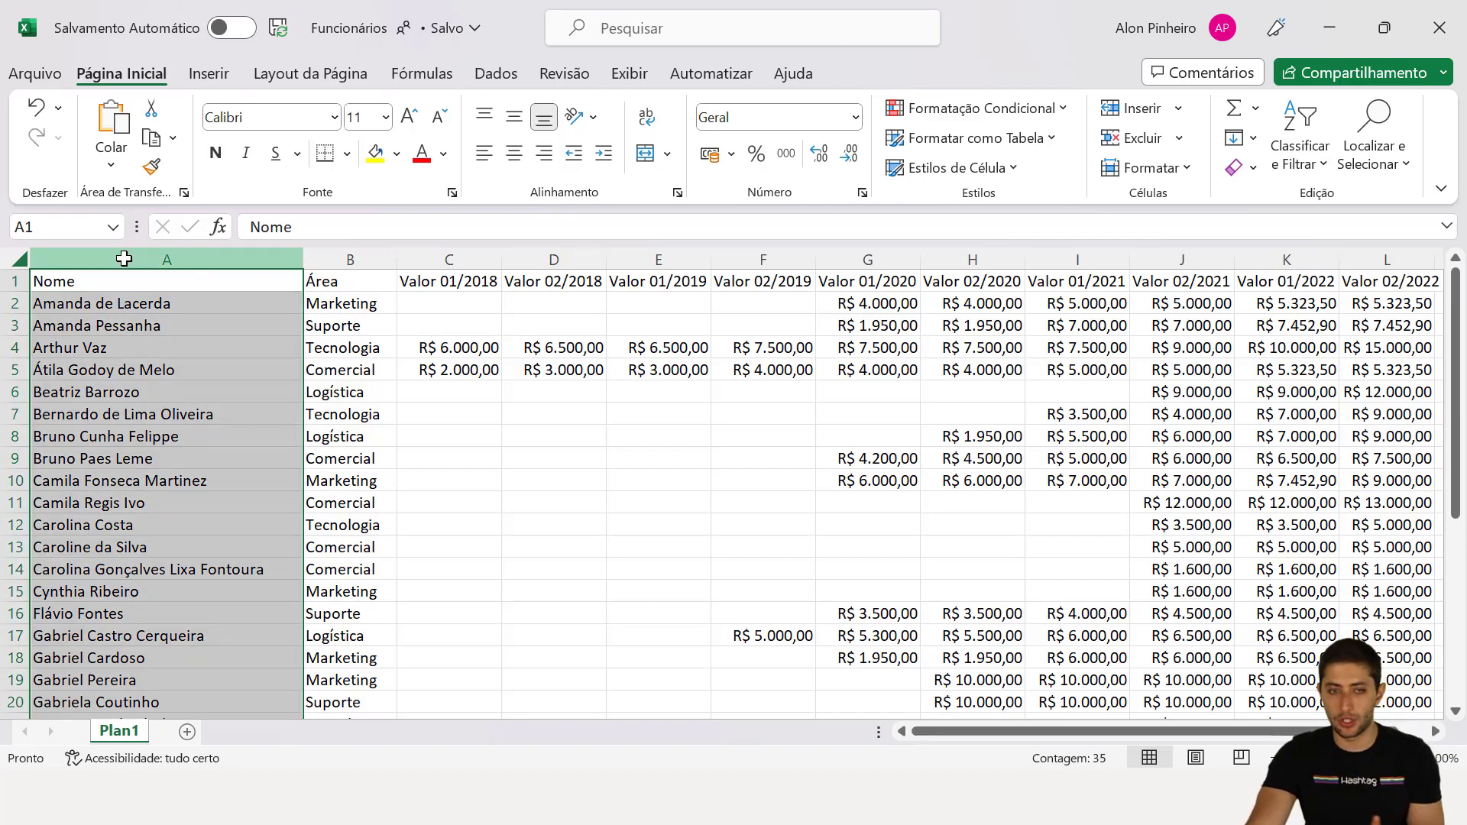
left_click(320, 261)
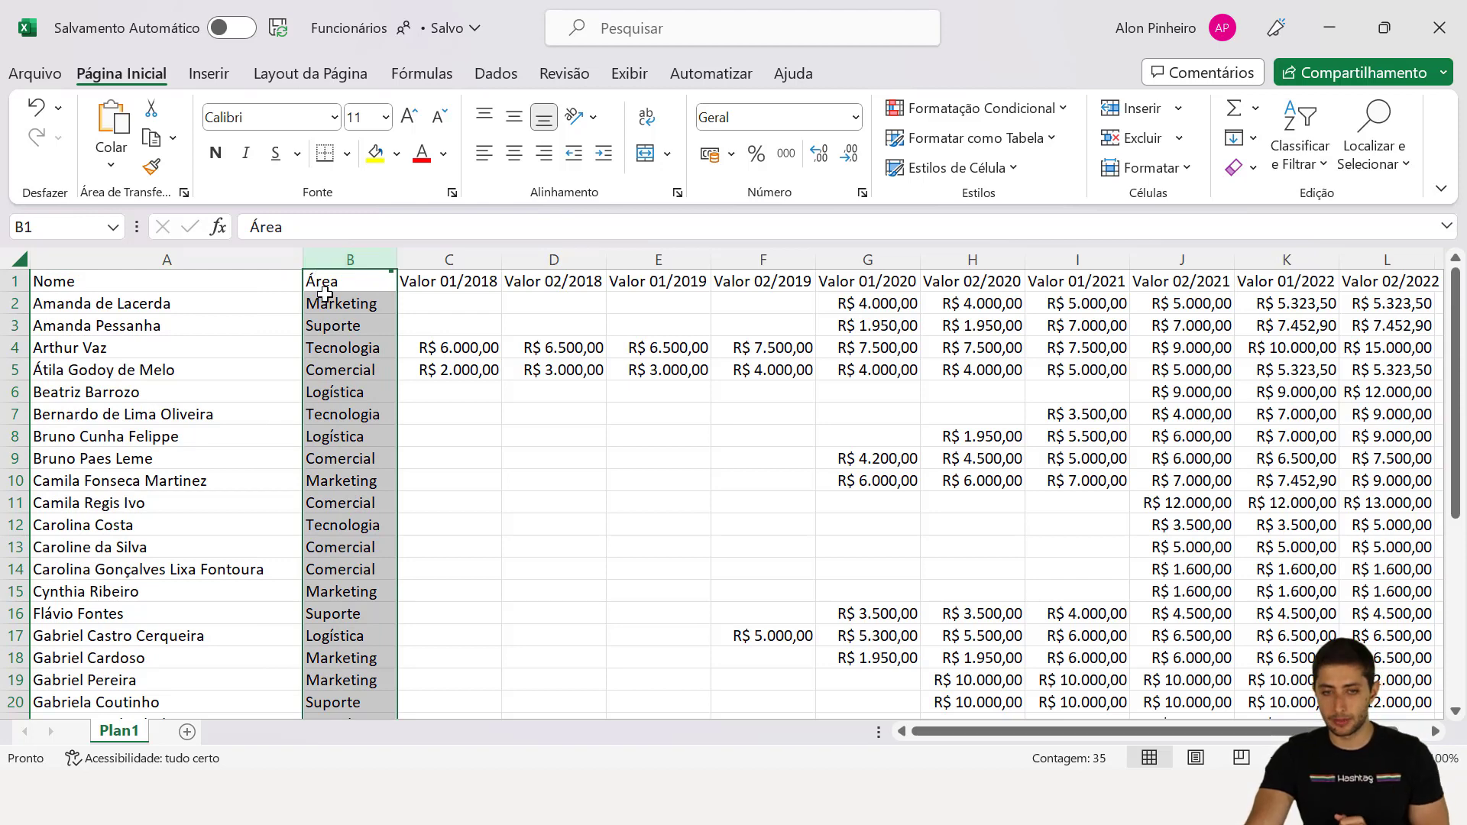
left_click(250, 311)
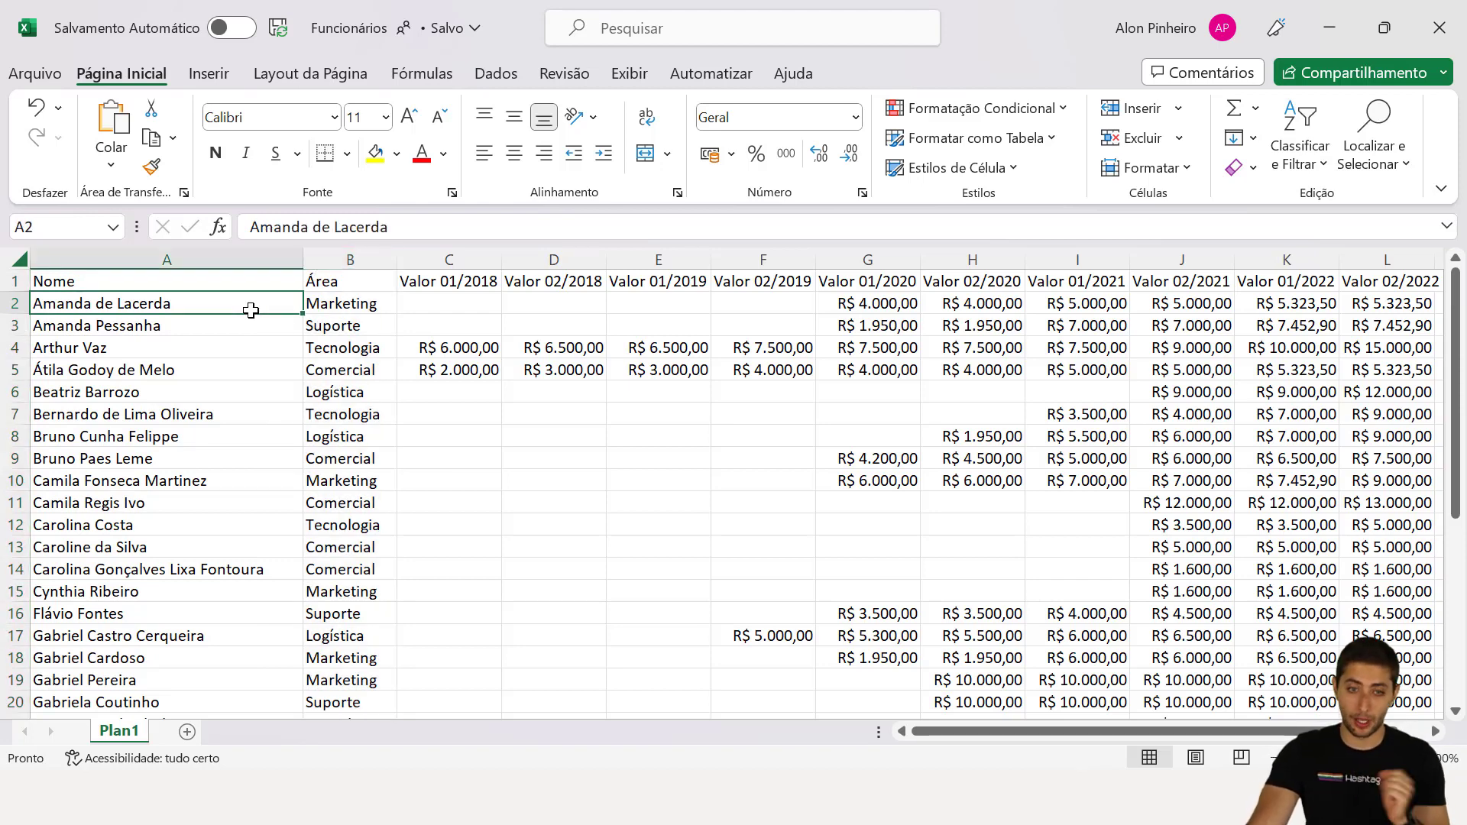
Step: Examine the period columns from Valor 01/2018 to Valor 02/2019 one at a time
left_click(444, 264)
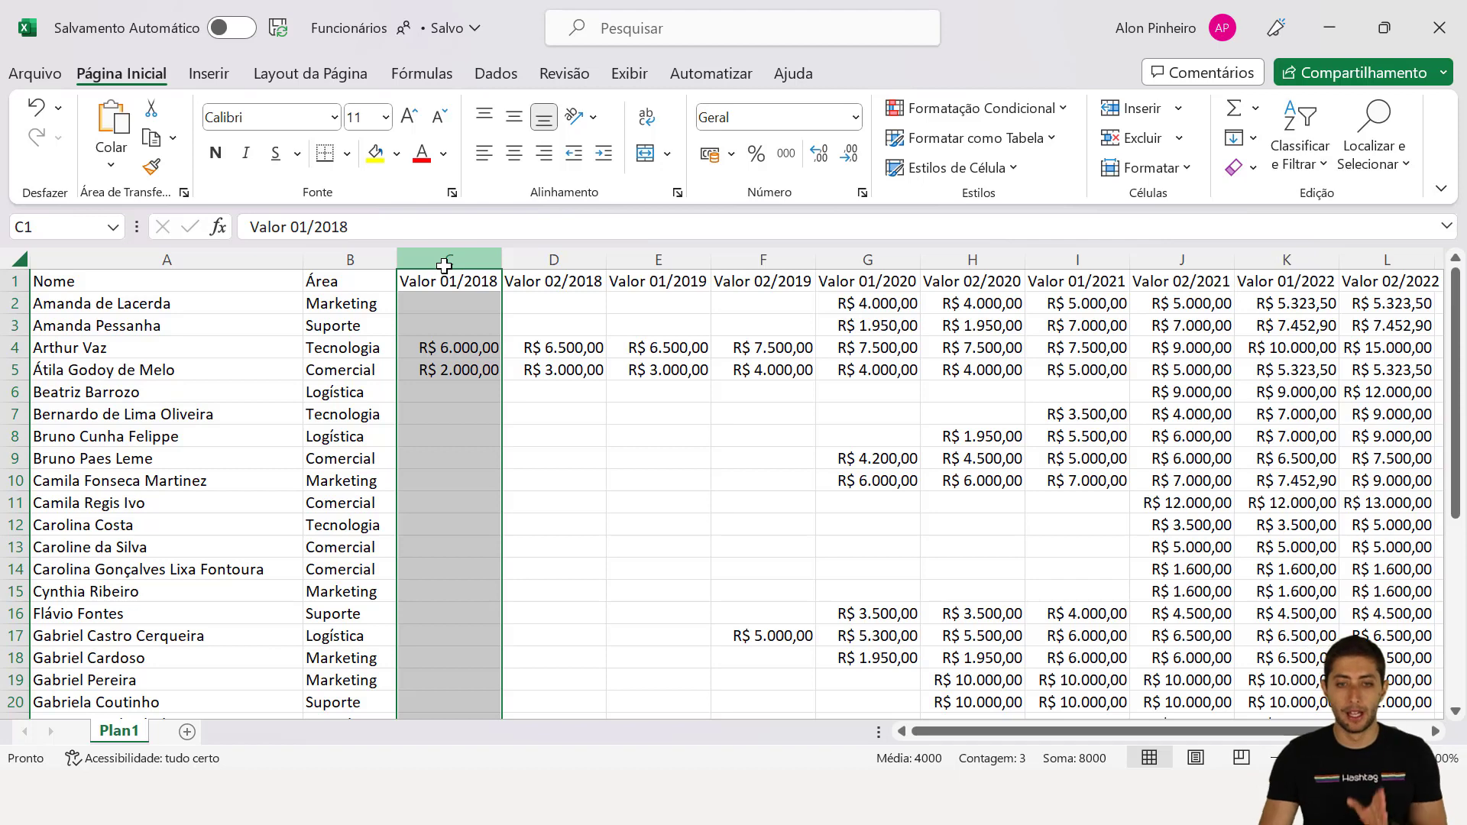
left_click(444, 265)
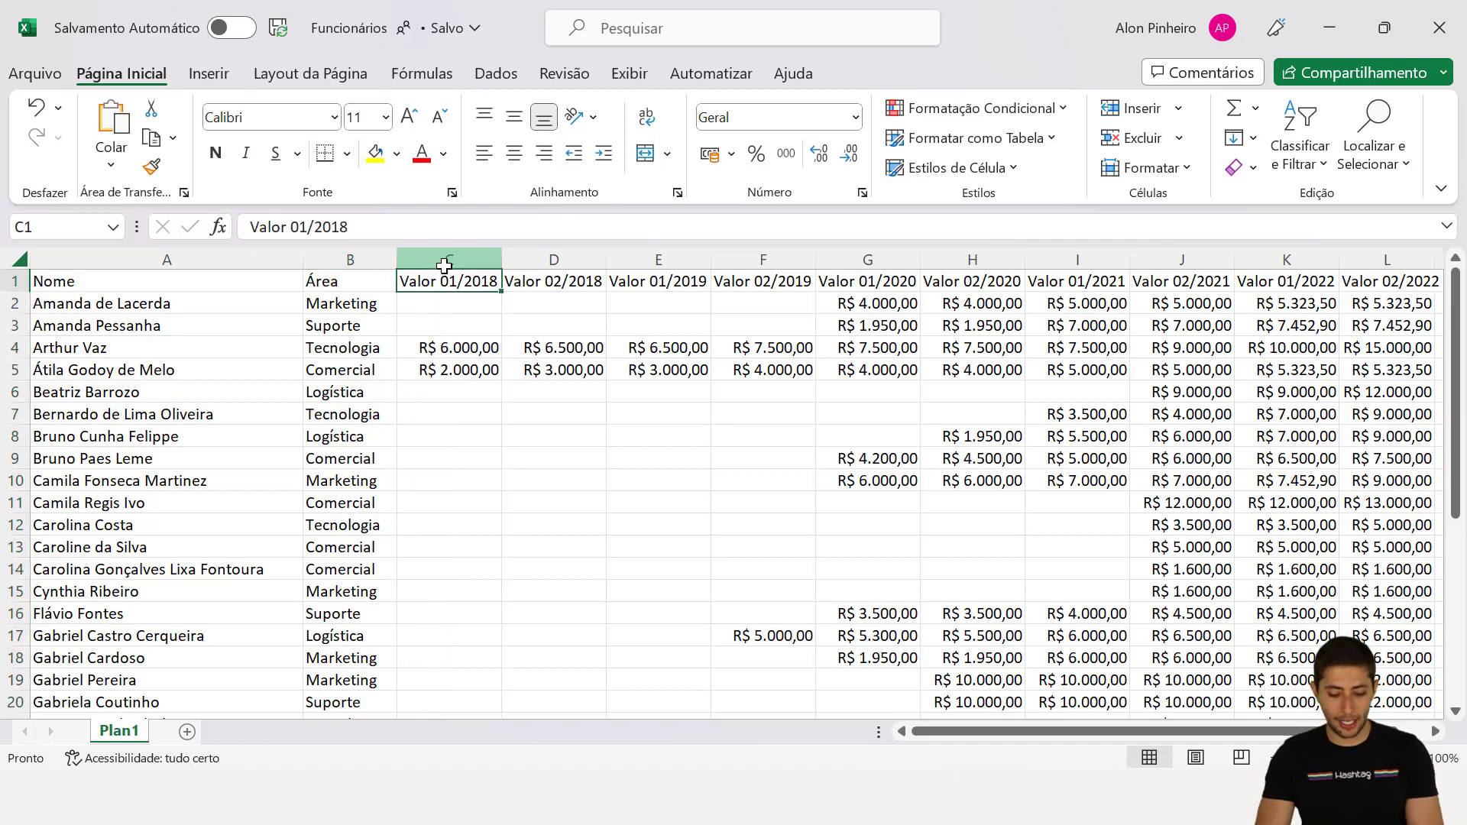
left_click(444, 265)
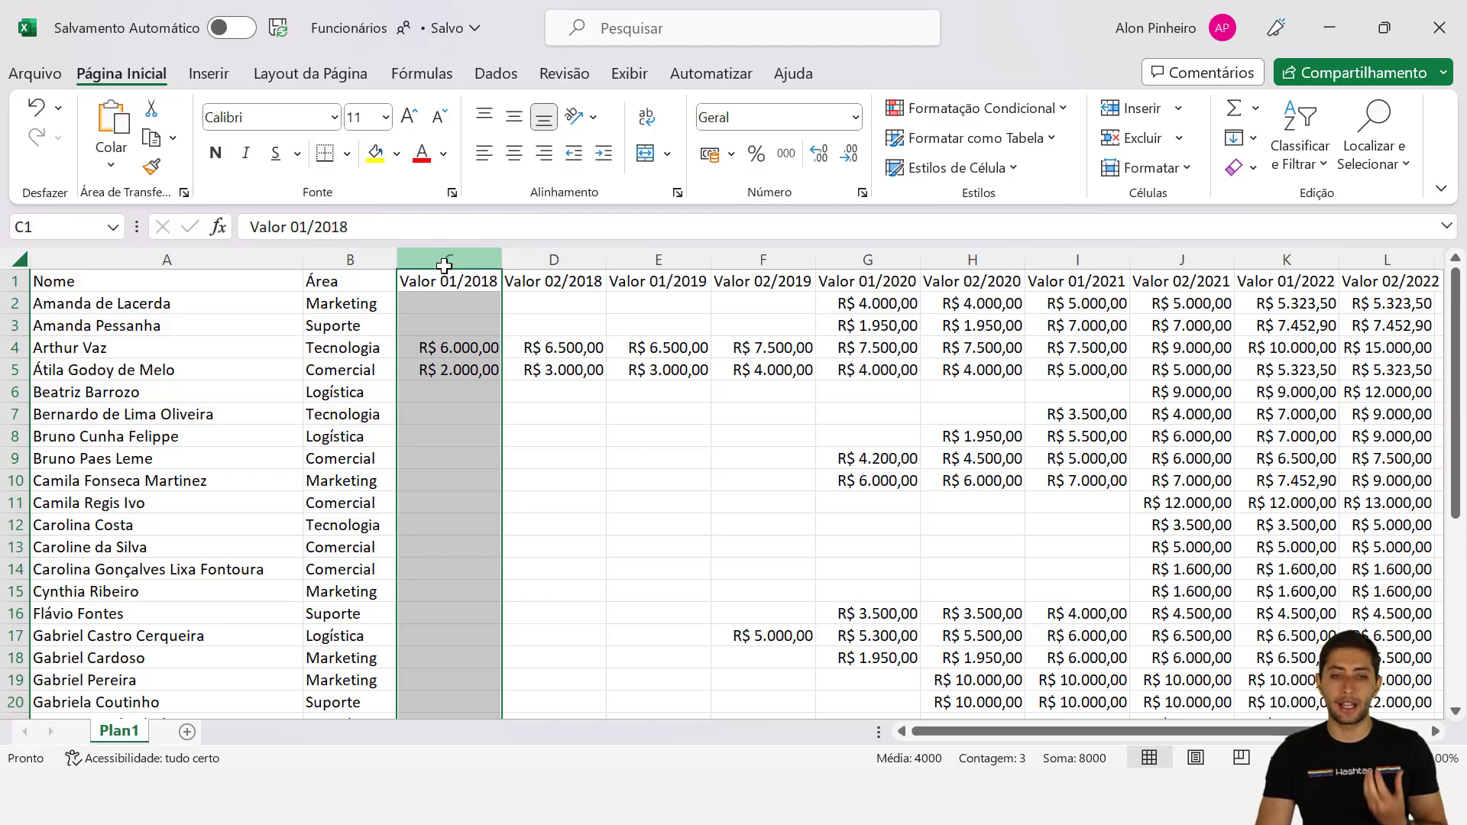
key("Right")
key("Left")
key("Left")
key("Right")
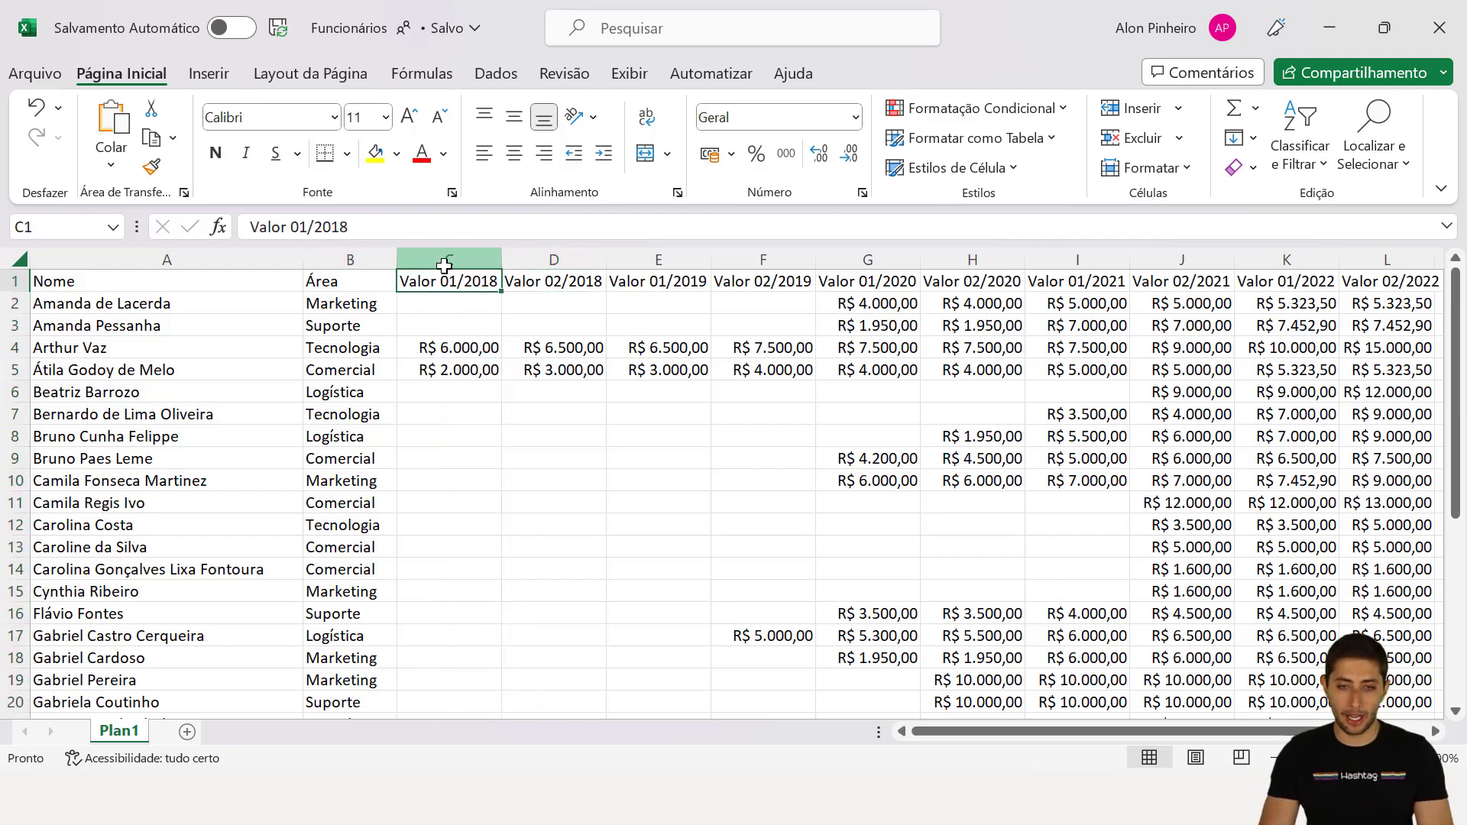
key("ctrl+space")
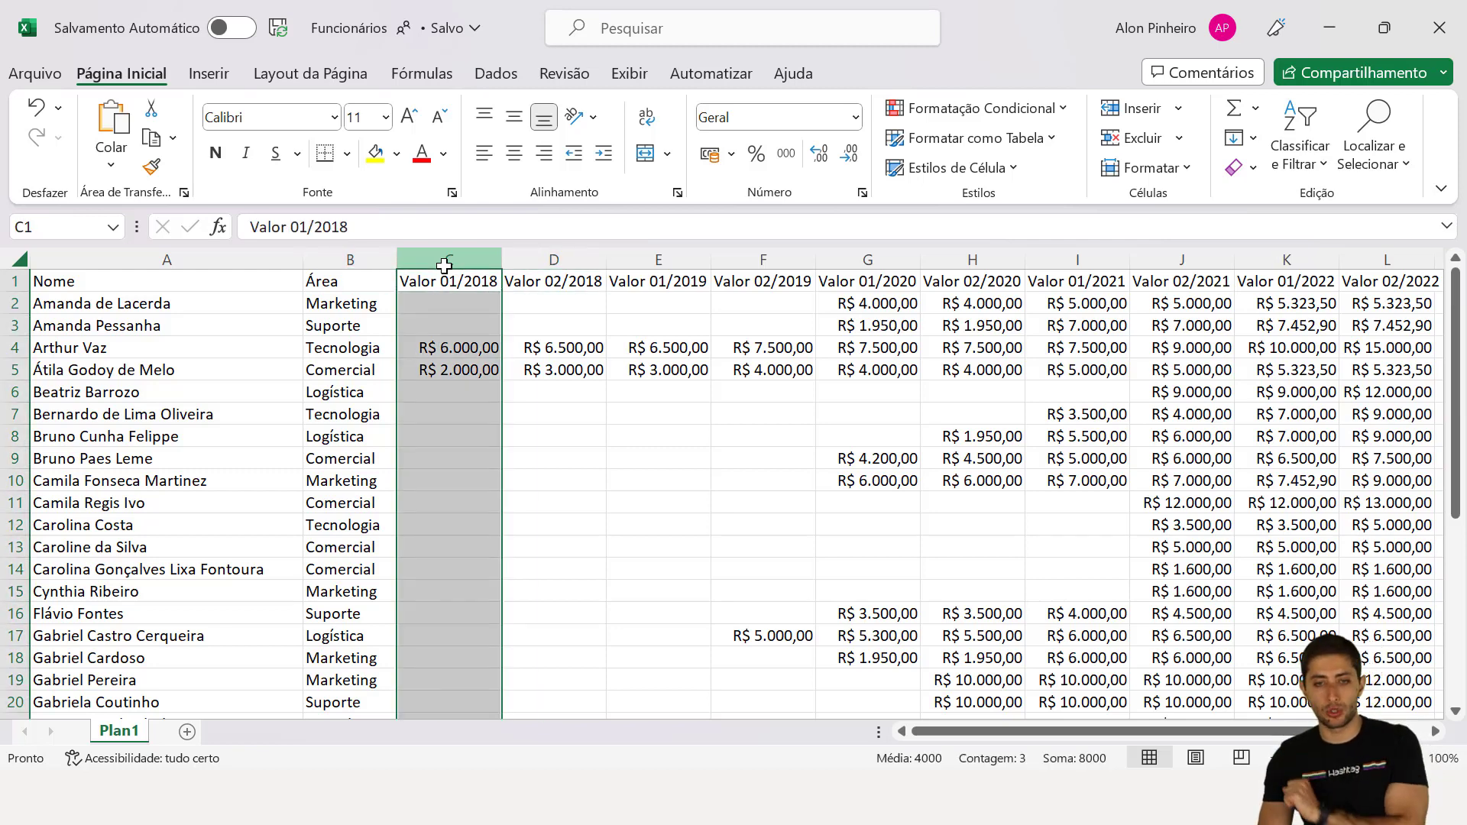
key("Right")
key("ctrl+space")
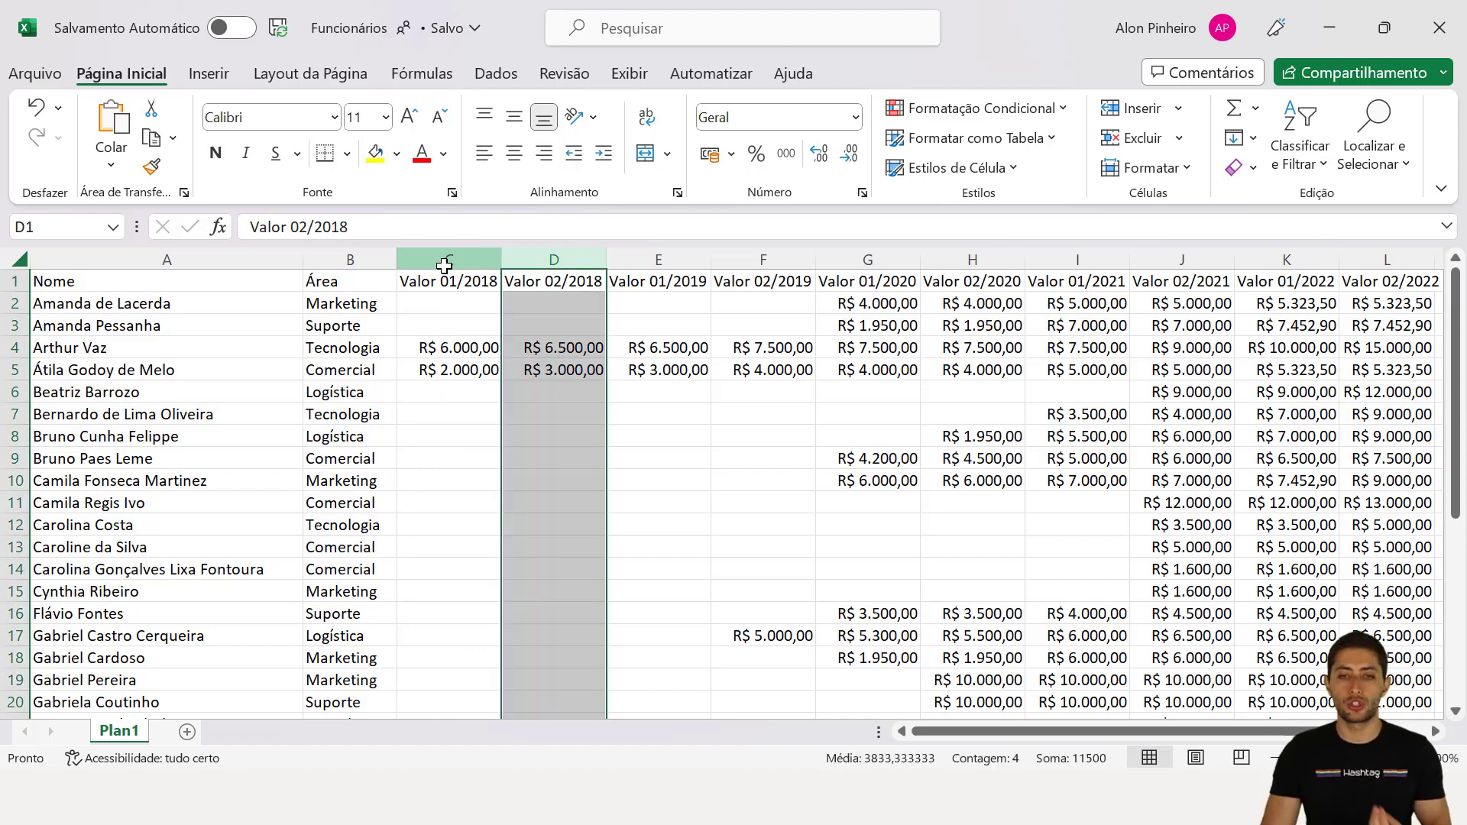
key("Right")
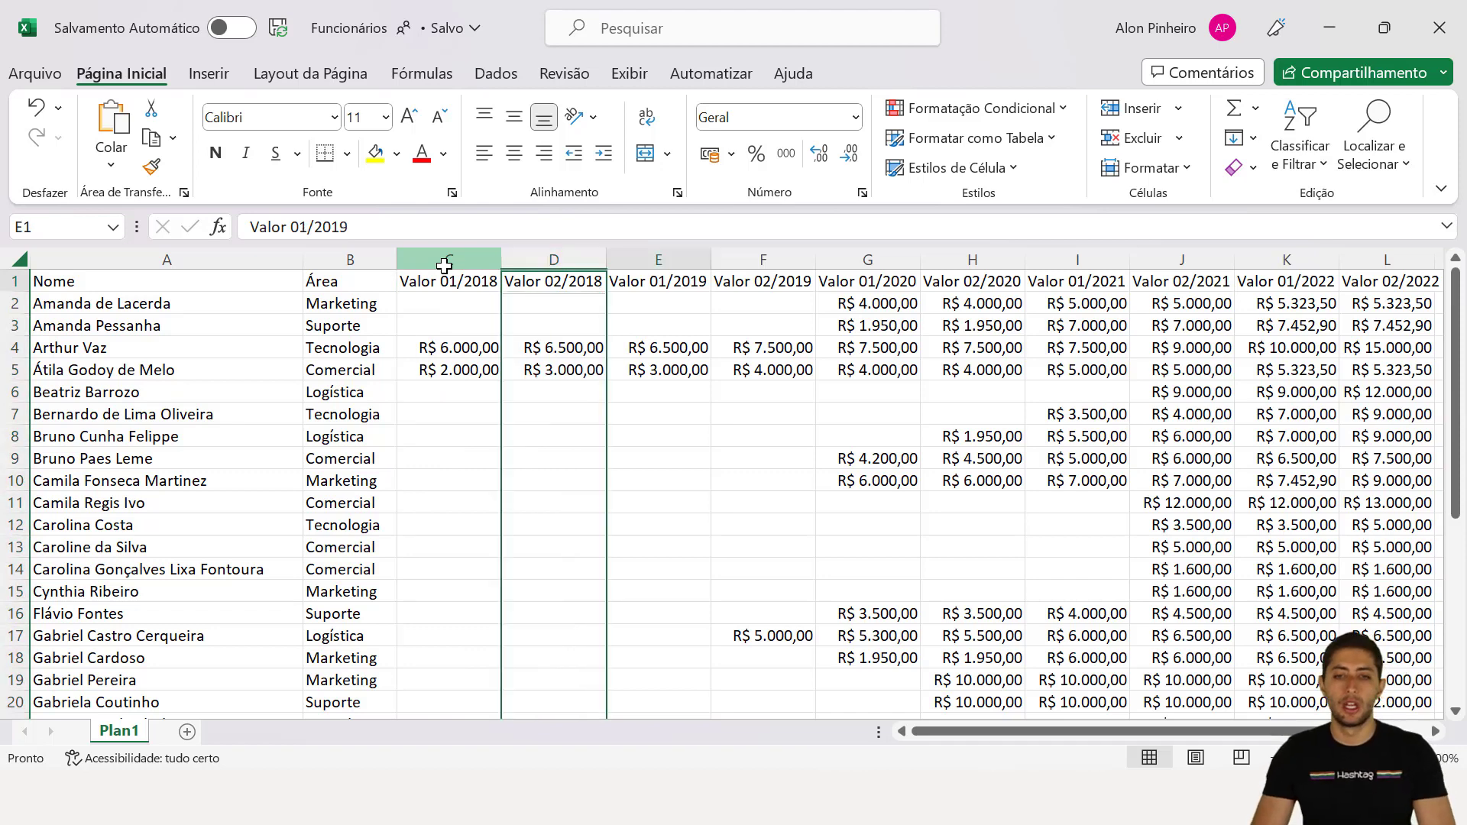
key("ctrl+space")
key("Right")
key("ctrl+space")
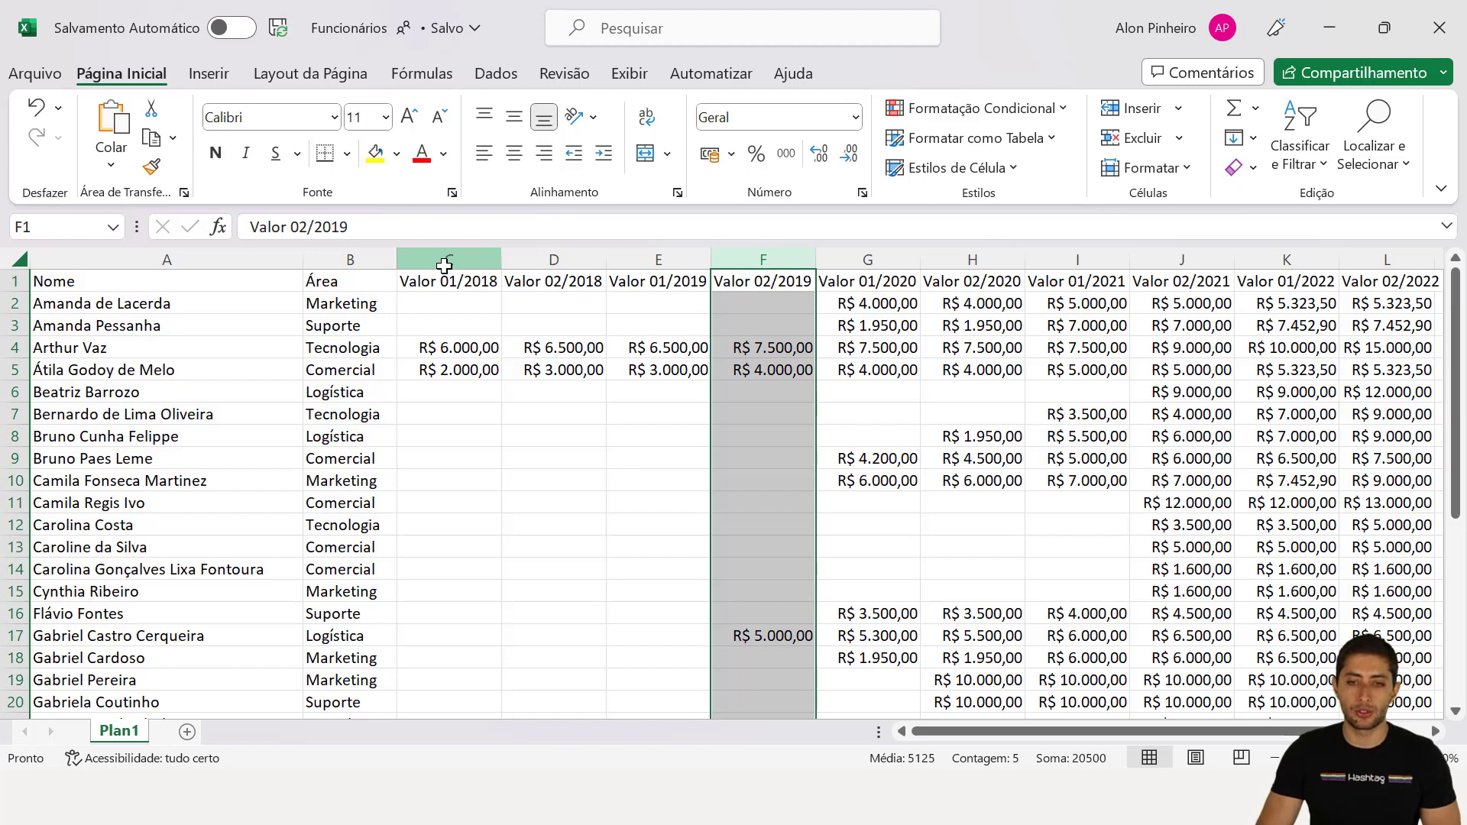
Step: Look across the remaining period headers up to Valor 02/2022
key("Right")
key("Right")
key("Right")
key("Right")
key("Right")
key("Right")
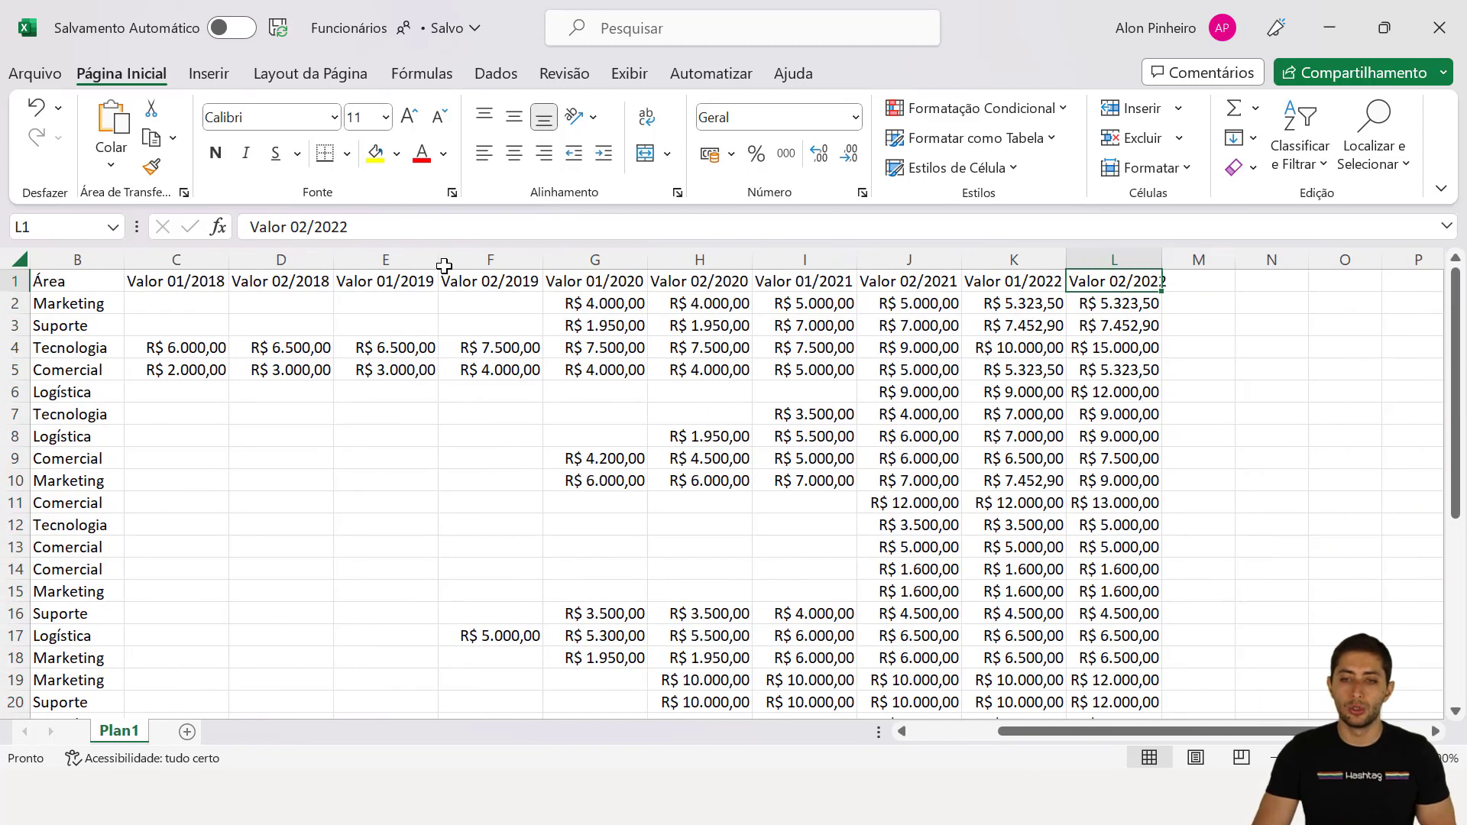
key("Left")
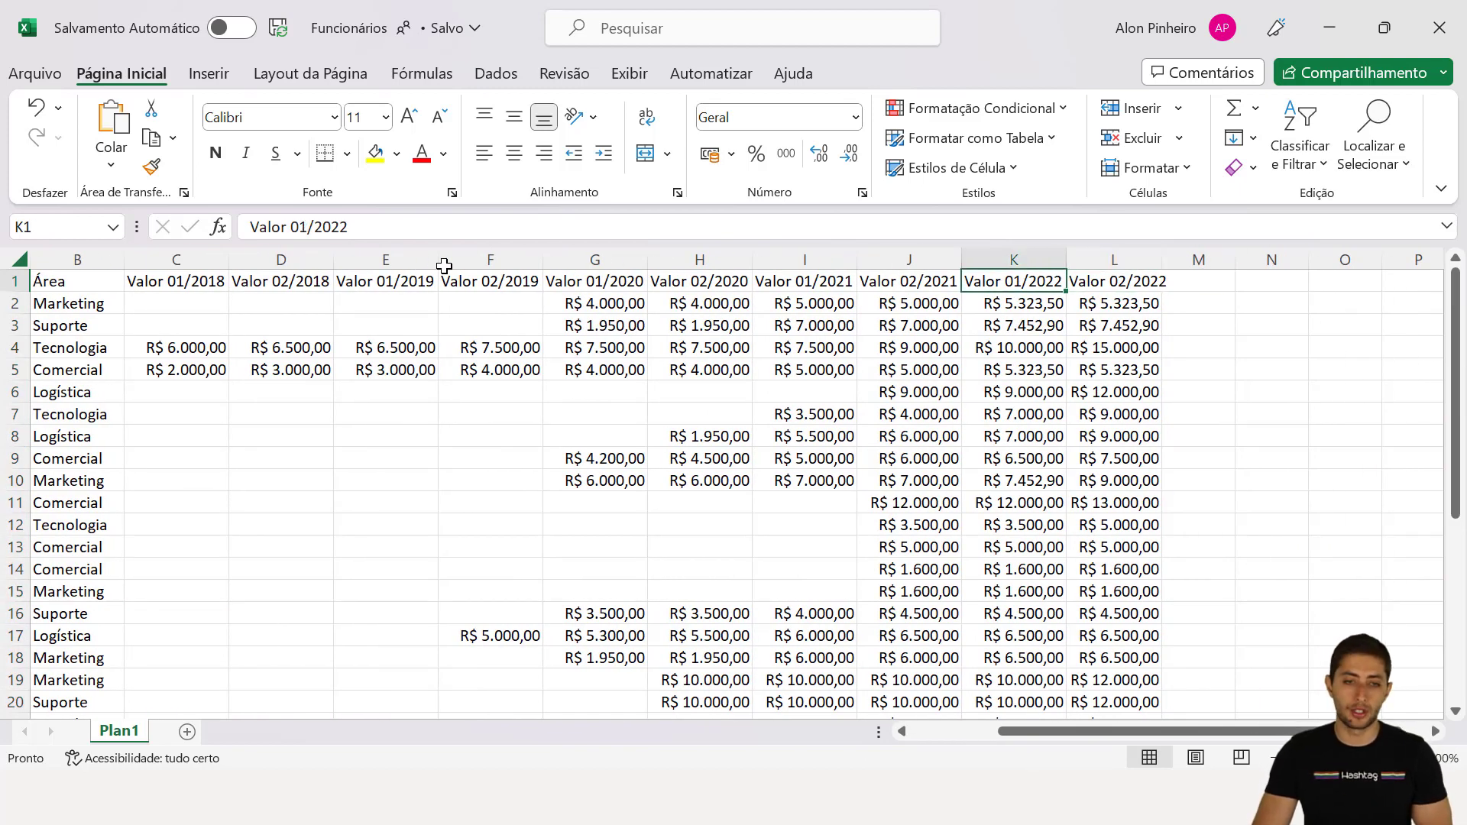
Step: Compare the values by period along row 4, checking the columns for 2018 through 2022
key("ctrl+Left")
key("Down")
key("Right")
key("Right")
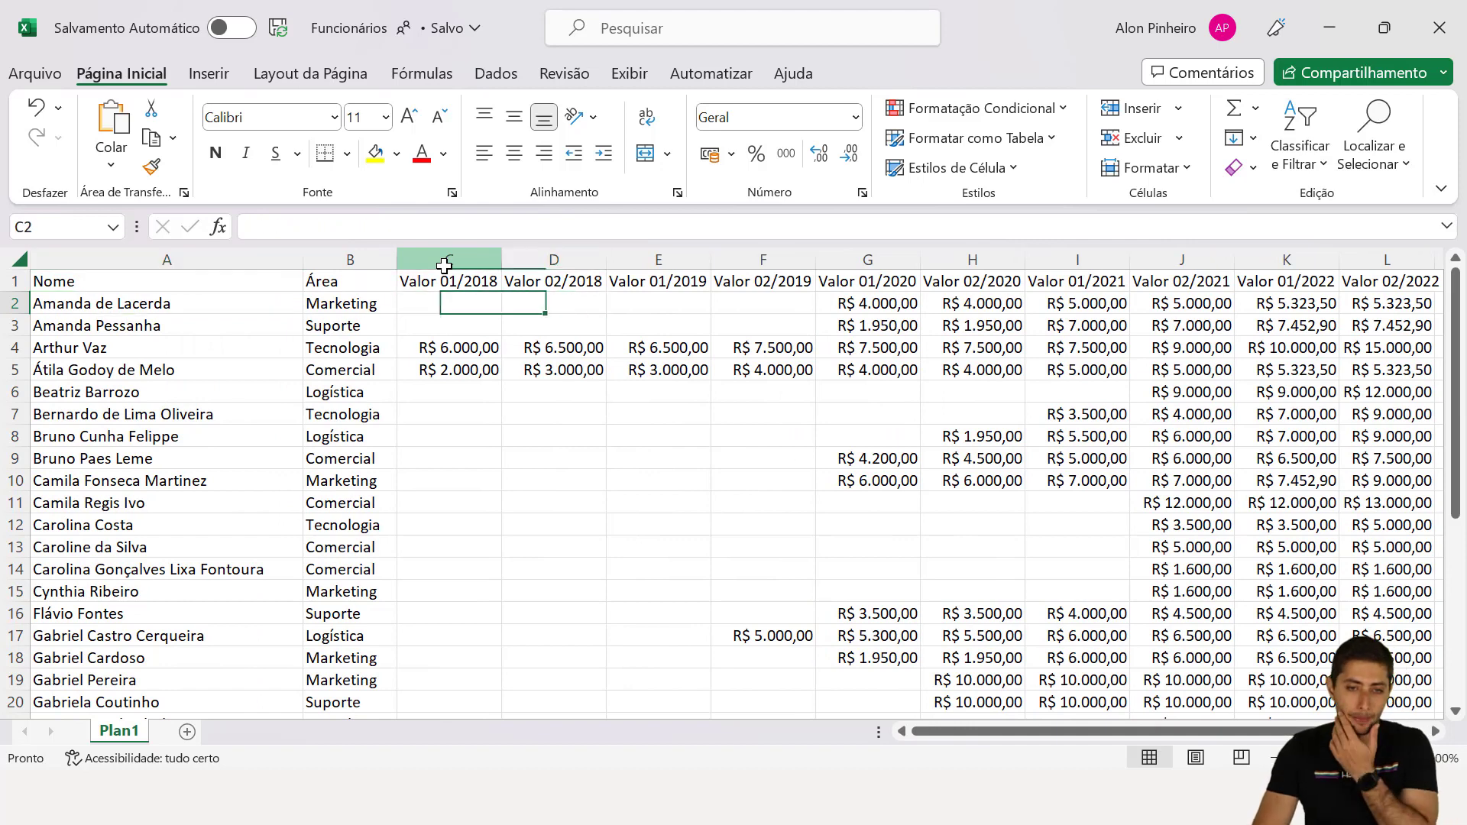
key("Down")
key("Down")
key("ctrl+space")
key("Right")
key("Right")
key("Right")
key("Right")
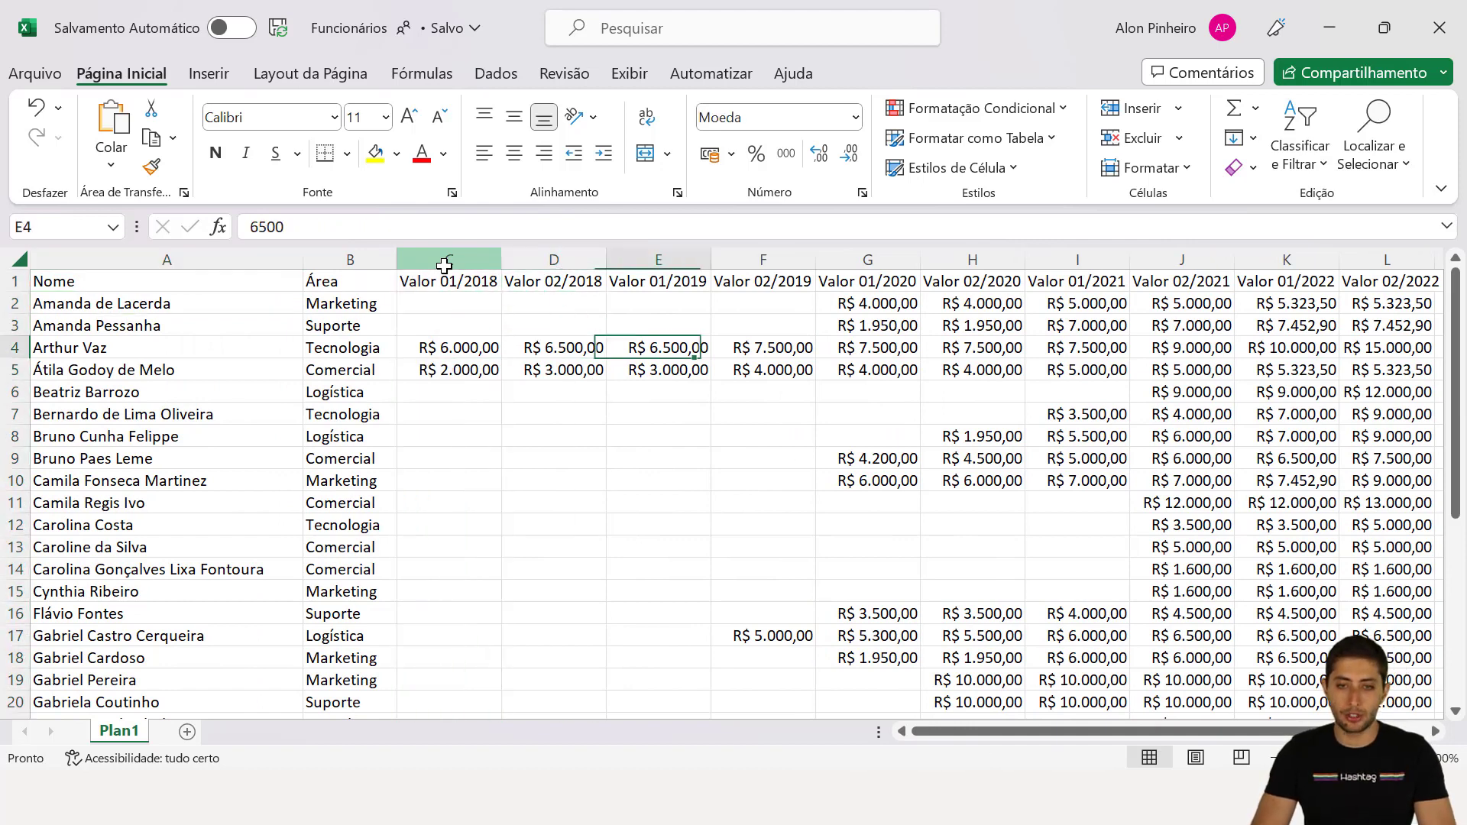
key("ctrl+space")
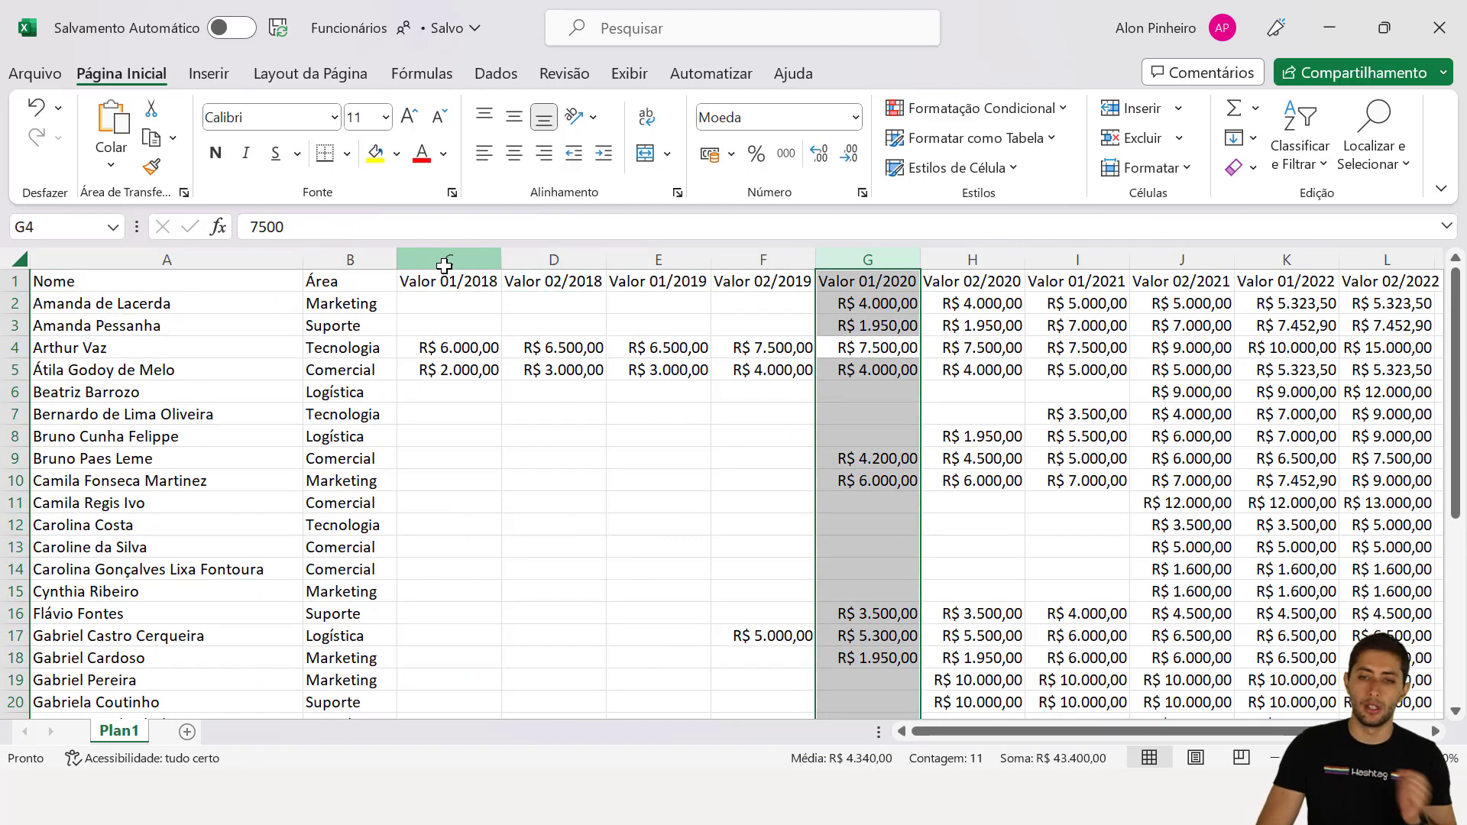
key("Right")
key("Right")
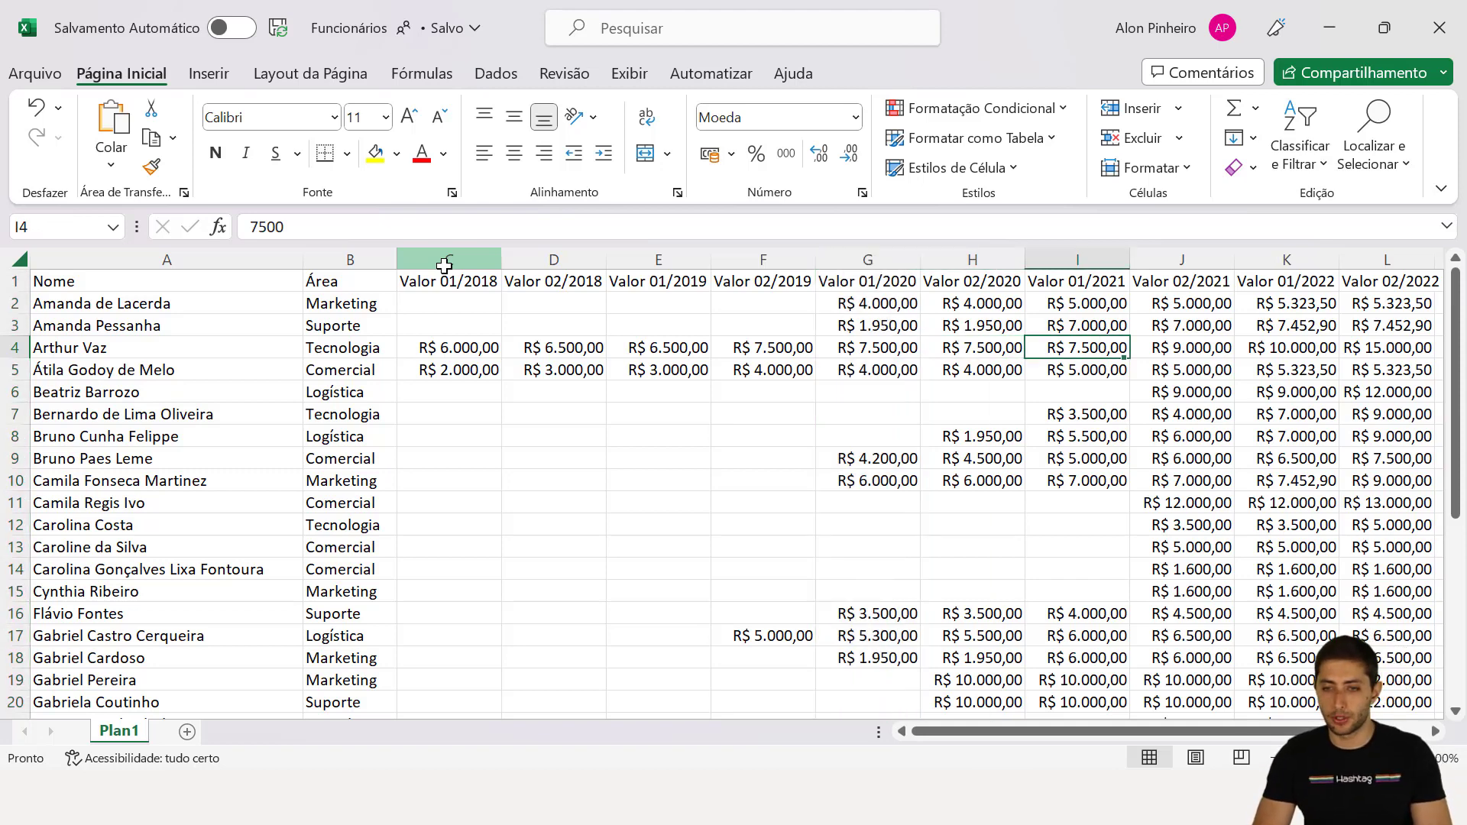
key("ctrl+space")
key("Right")
key("Right")
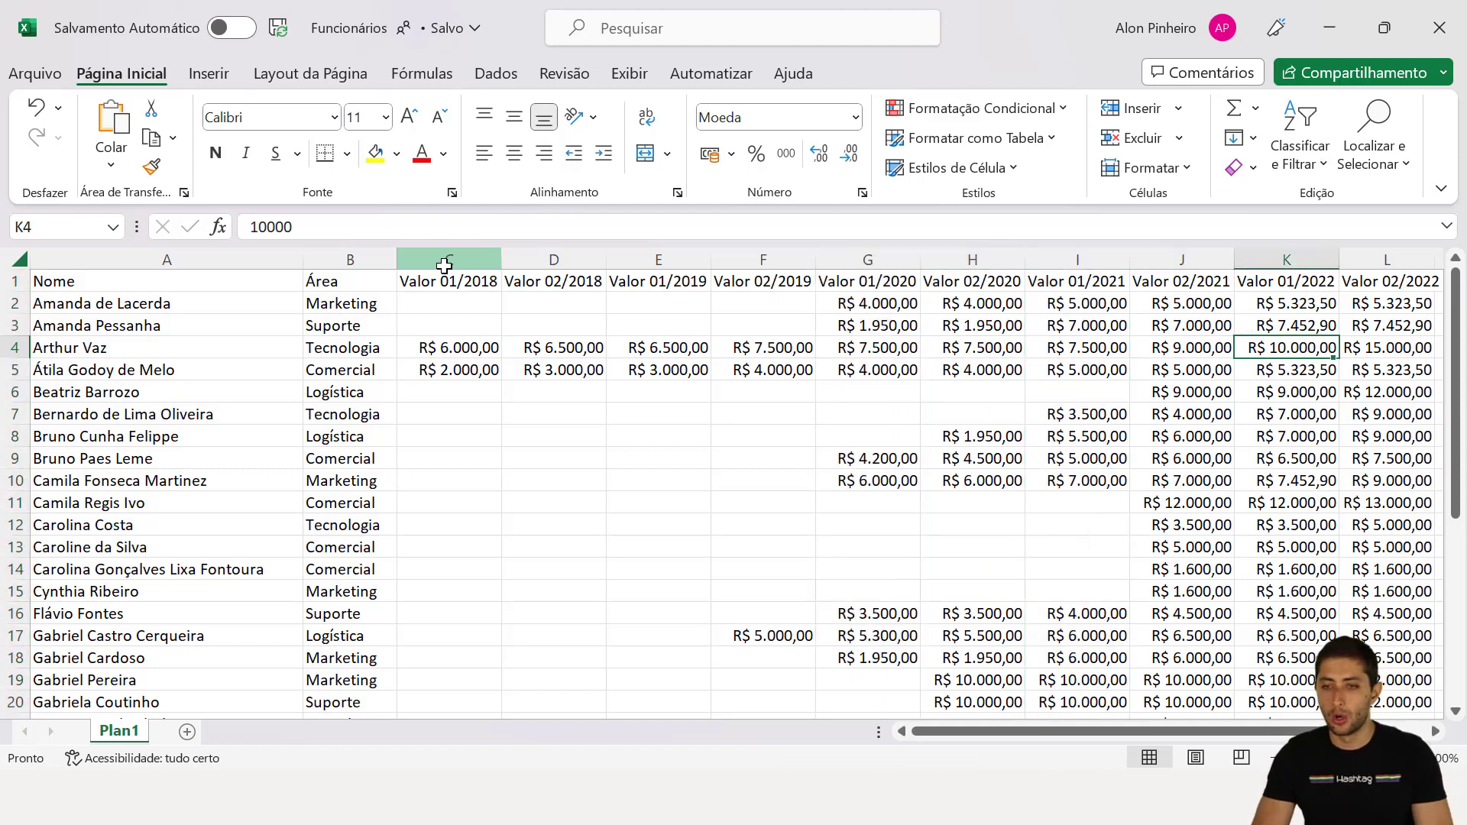
key("Left")
key("ctrl+space")
key("Left")
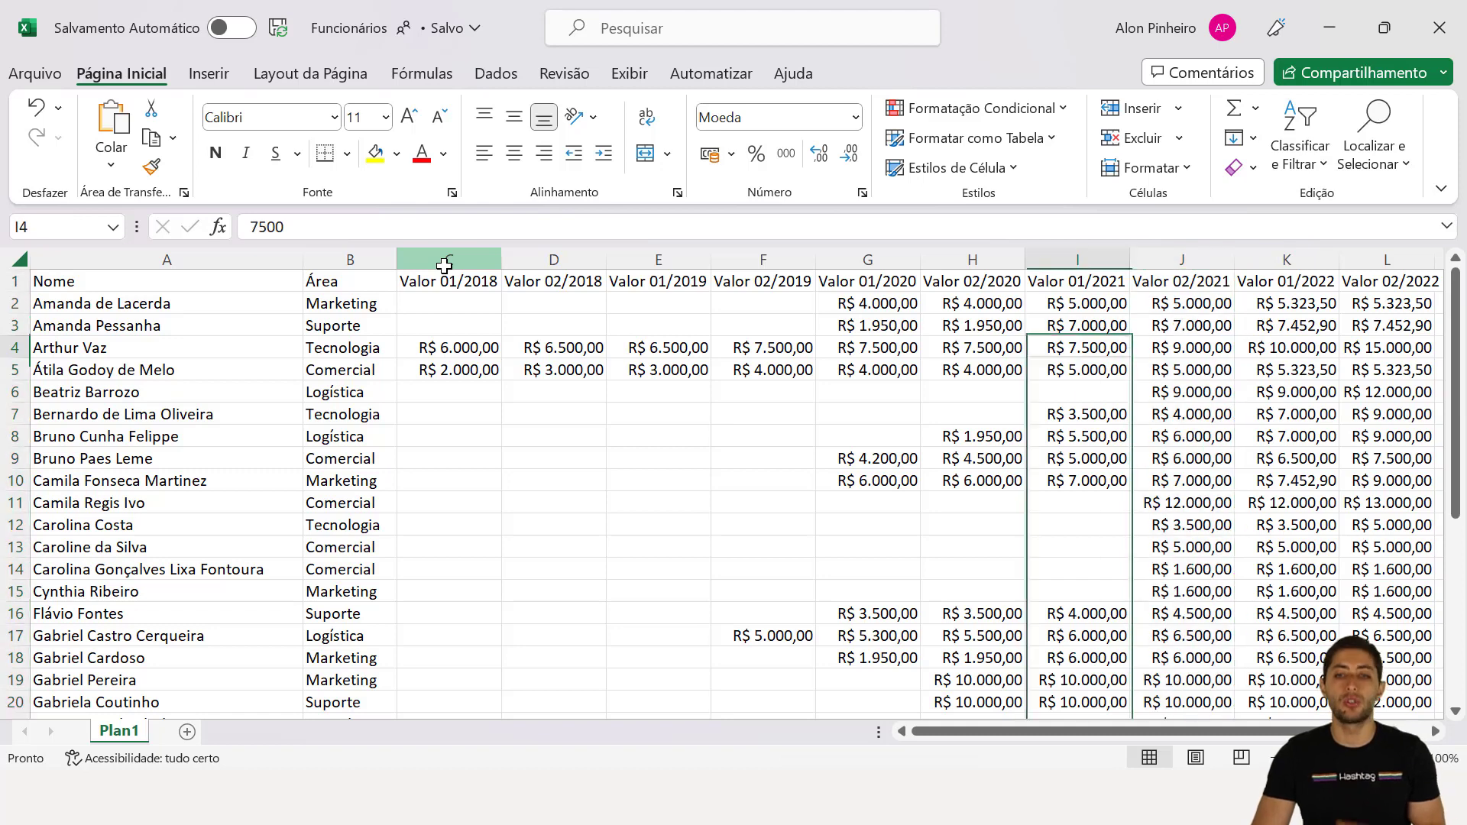
key("Left")
key("Left")
key("ctrl+Left")
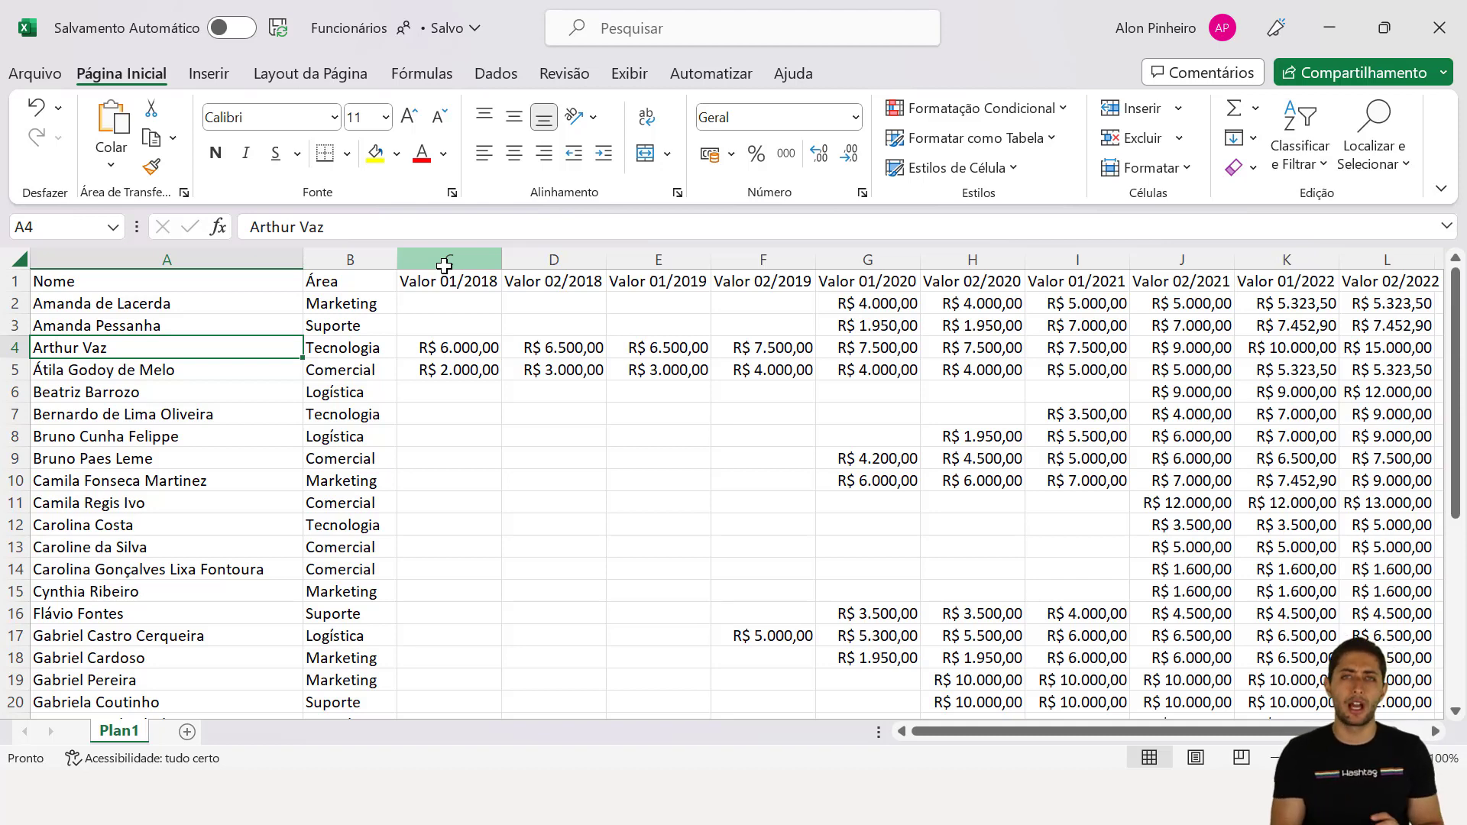
Step: Review the Área entry in row 2 and the period columns Valor 01/2018, Valor 02/2018 and Valor 01/2019
left_click(372, 307)
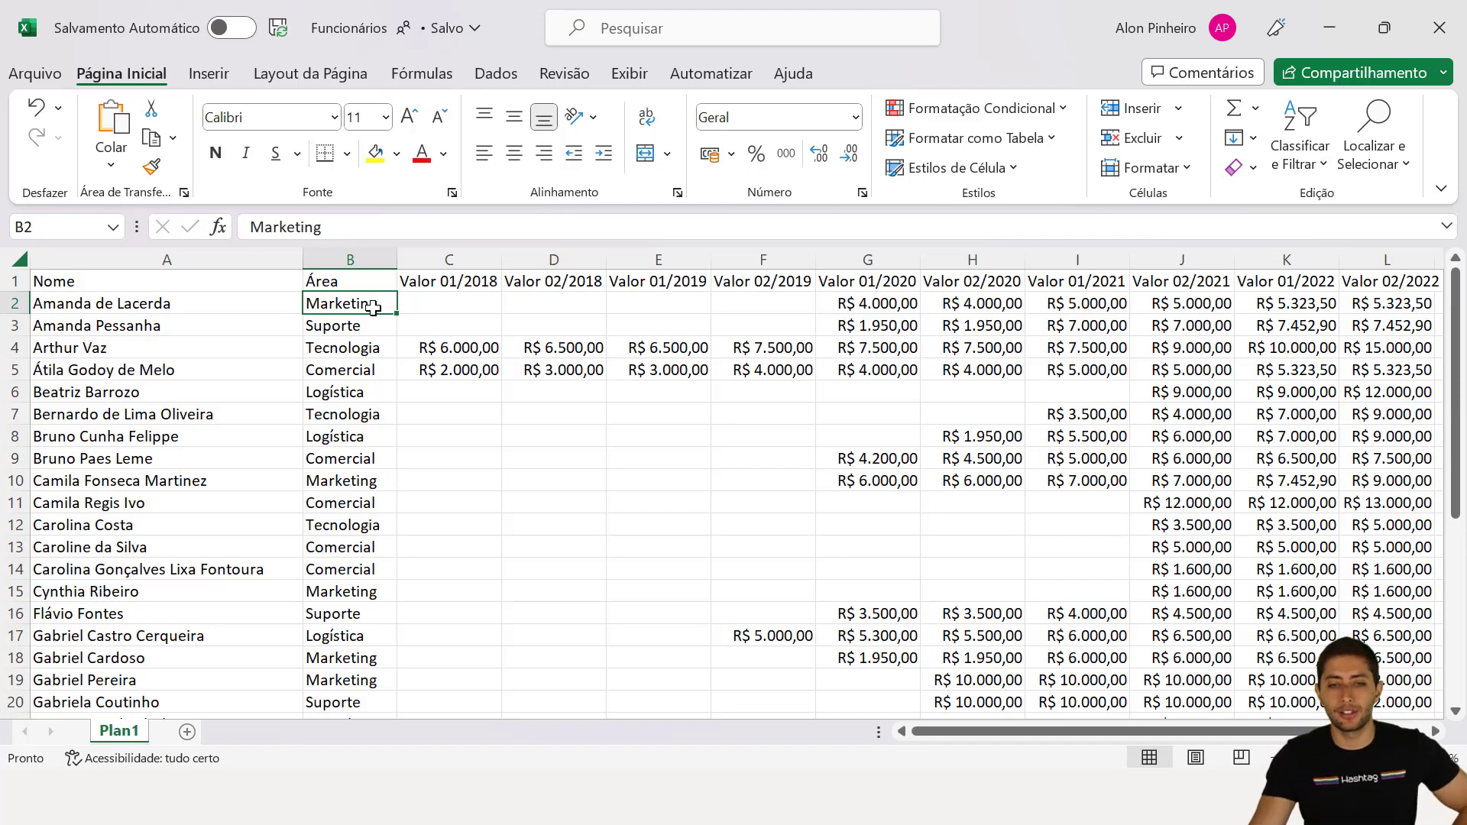
left_click(462, 259)
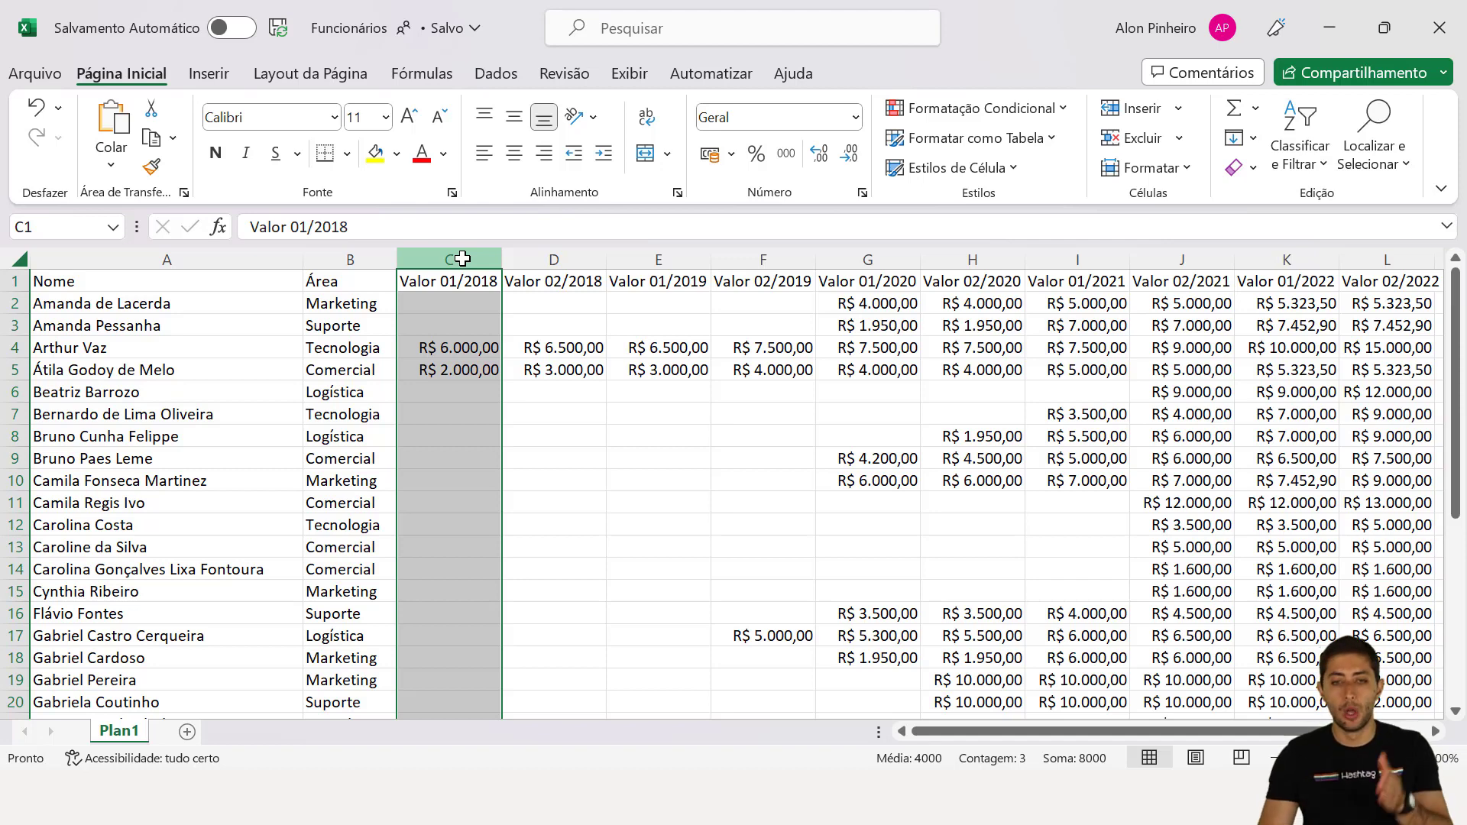
key("Right")
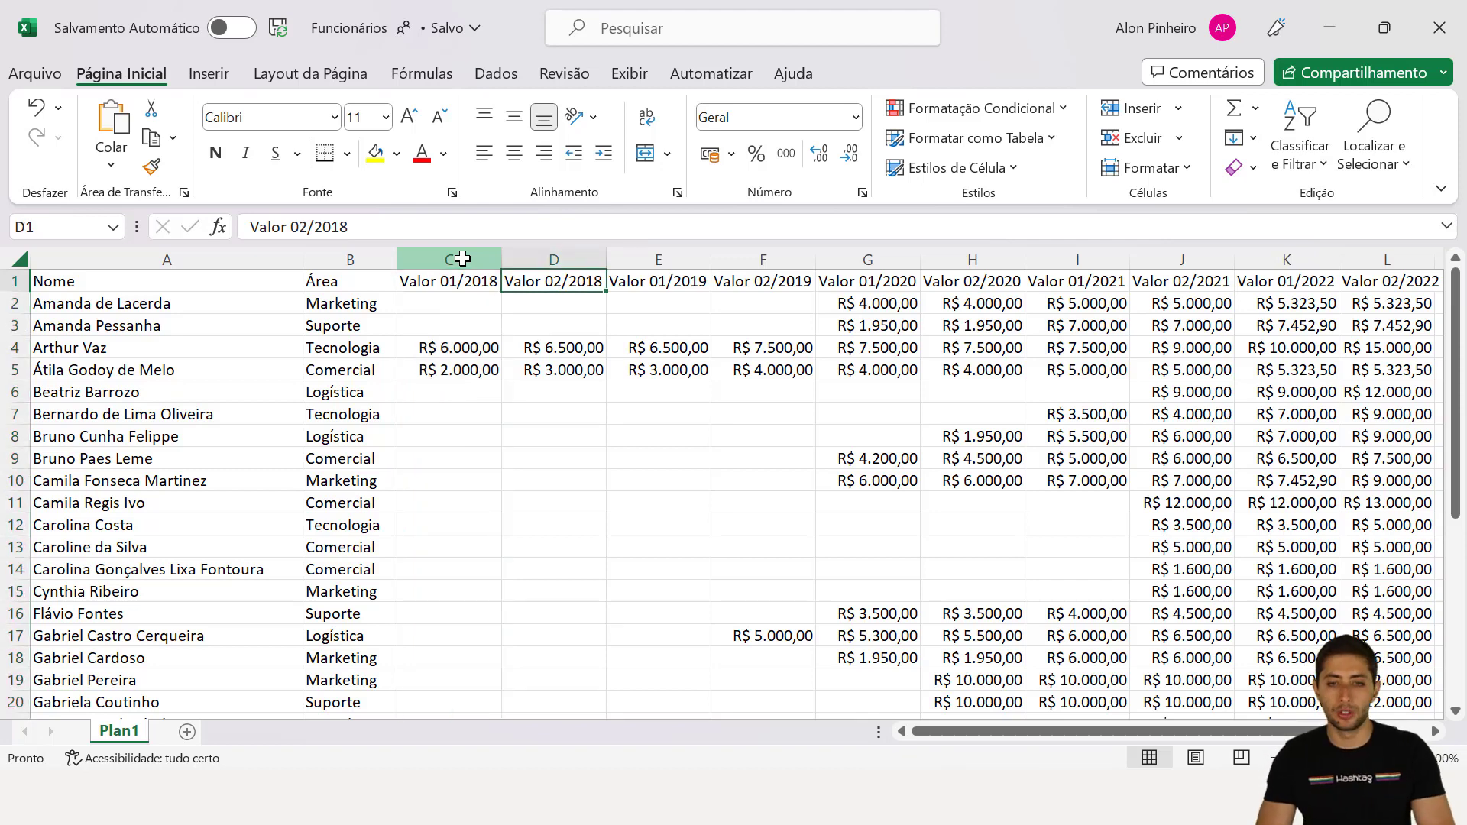
key("ctrl+space")
key("Right")
key("ctrl+space")
key("Left")
key("Left")
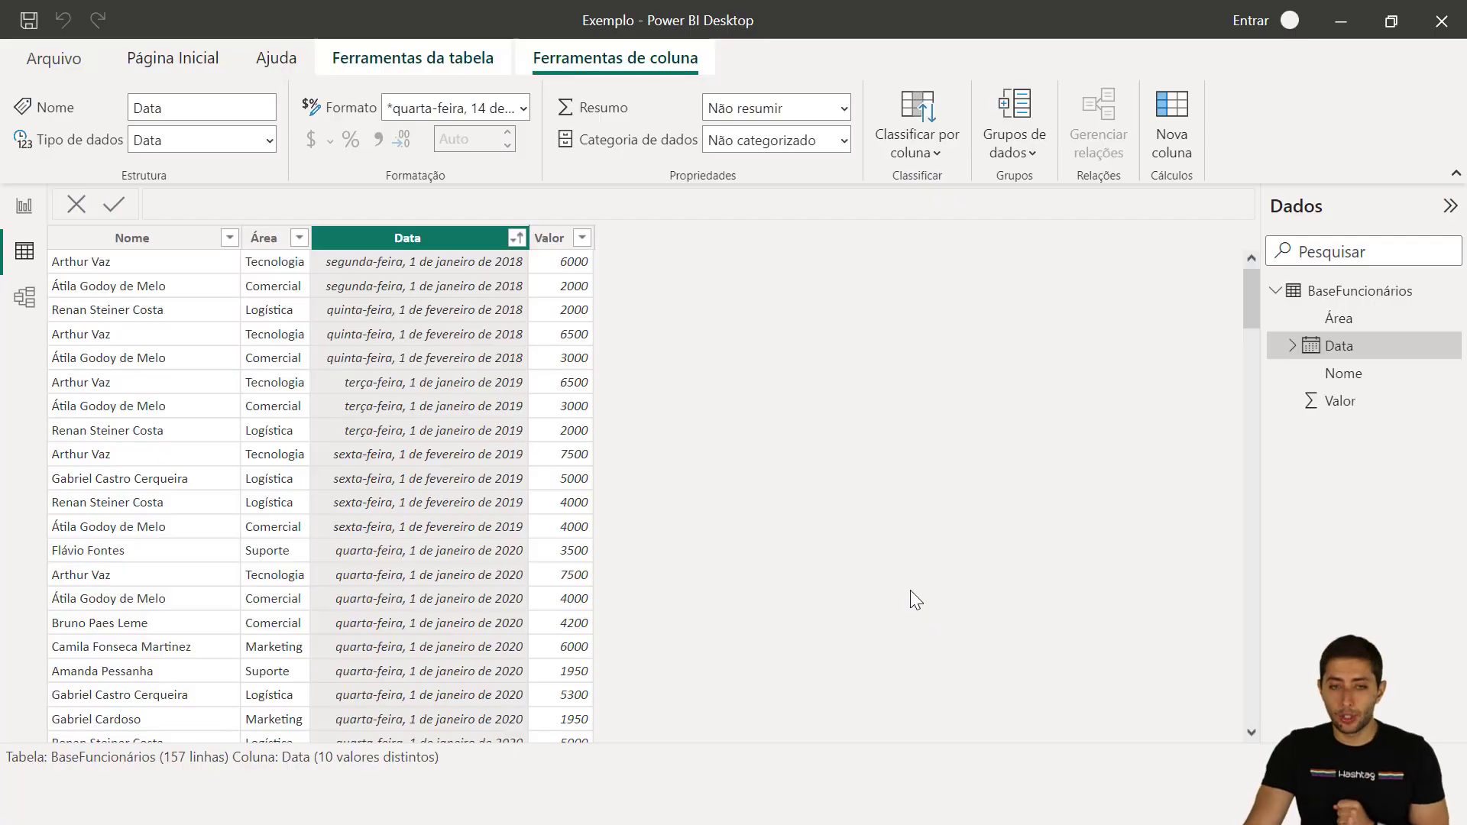
Step: Inspect the Nome column of the BaseFuncionários table in Power BI Desktop and return to the Excel workbook
left_click(155, 238)
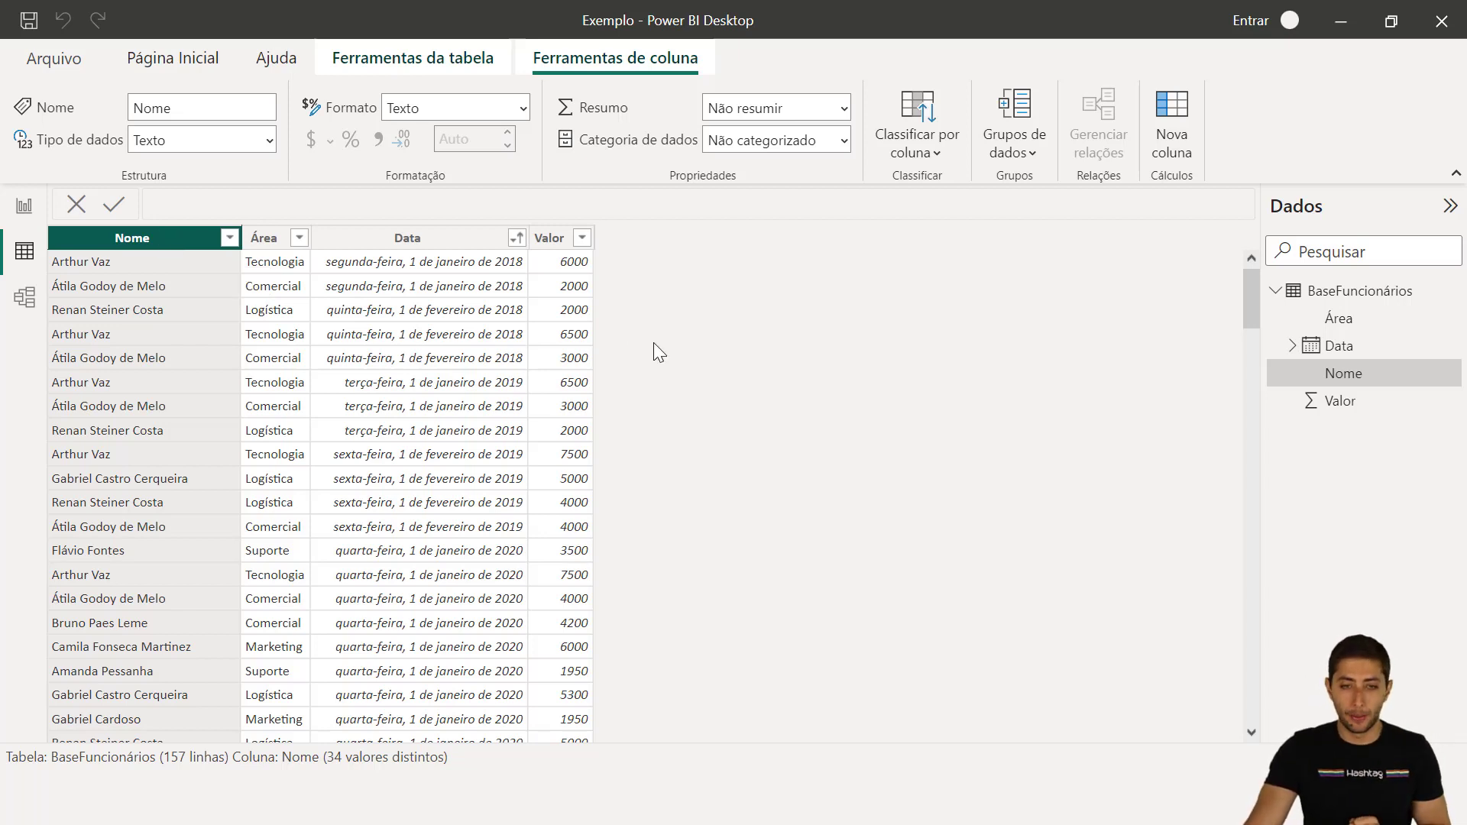
key("alt+Tab")
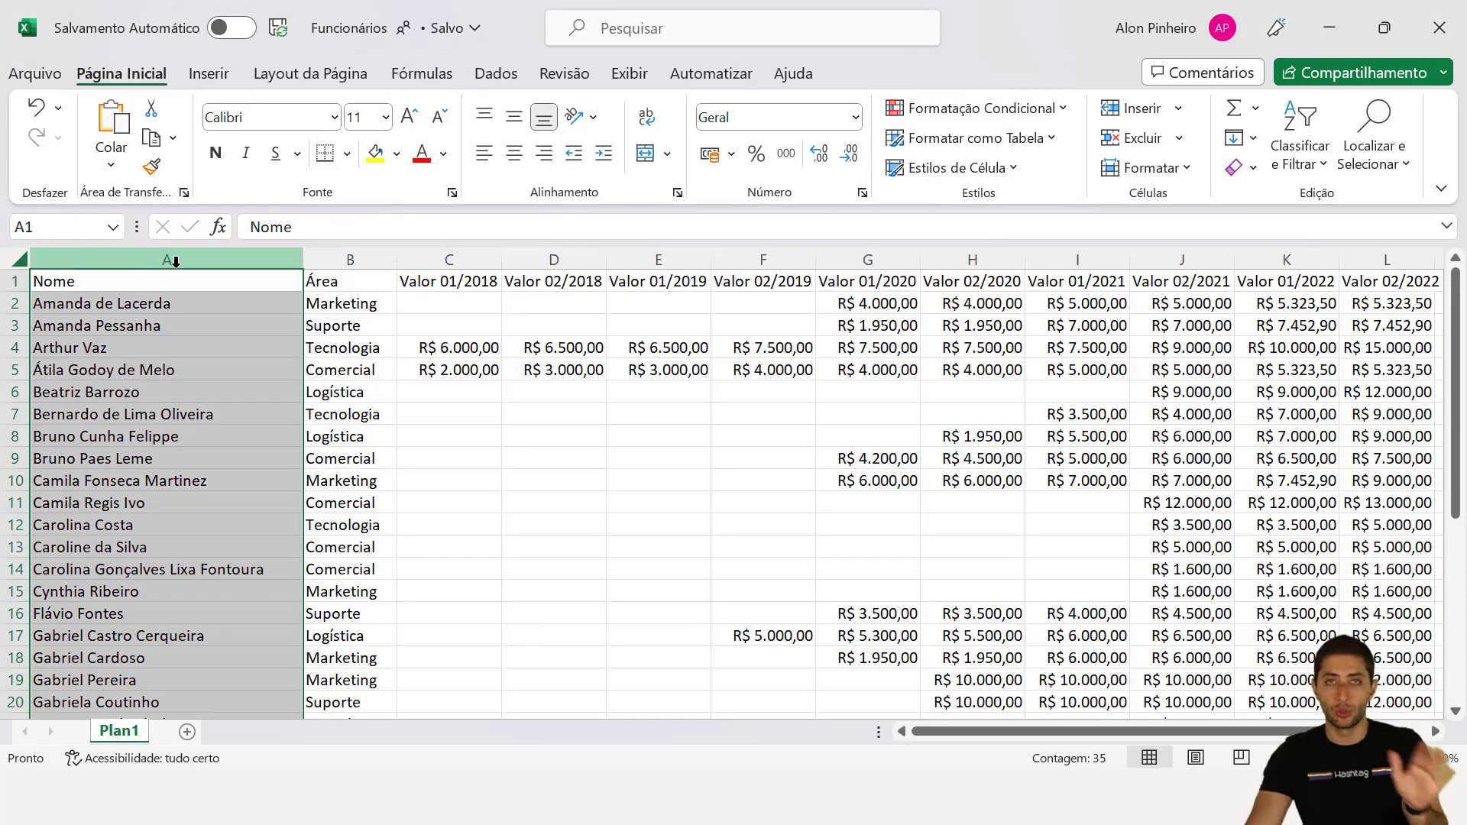
Step: Check the Área column, and compare the Valor 01/2018 header with the value in cell C4
left_click(358, 259)
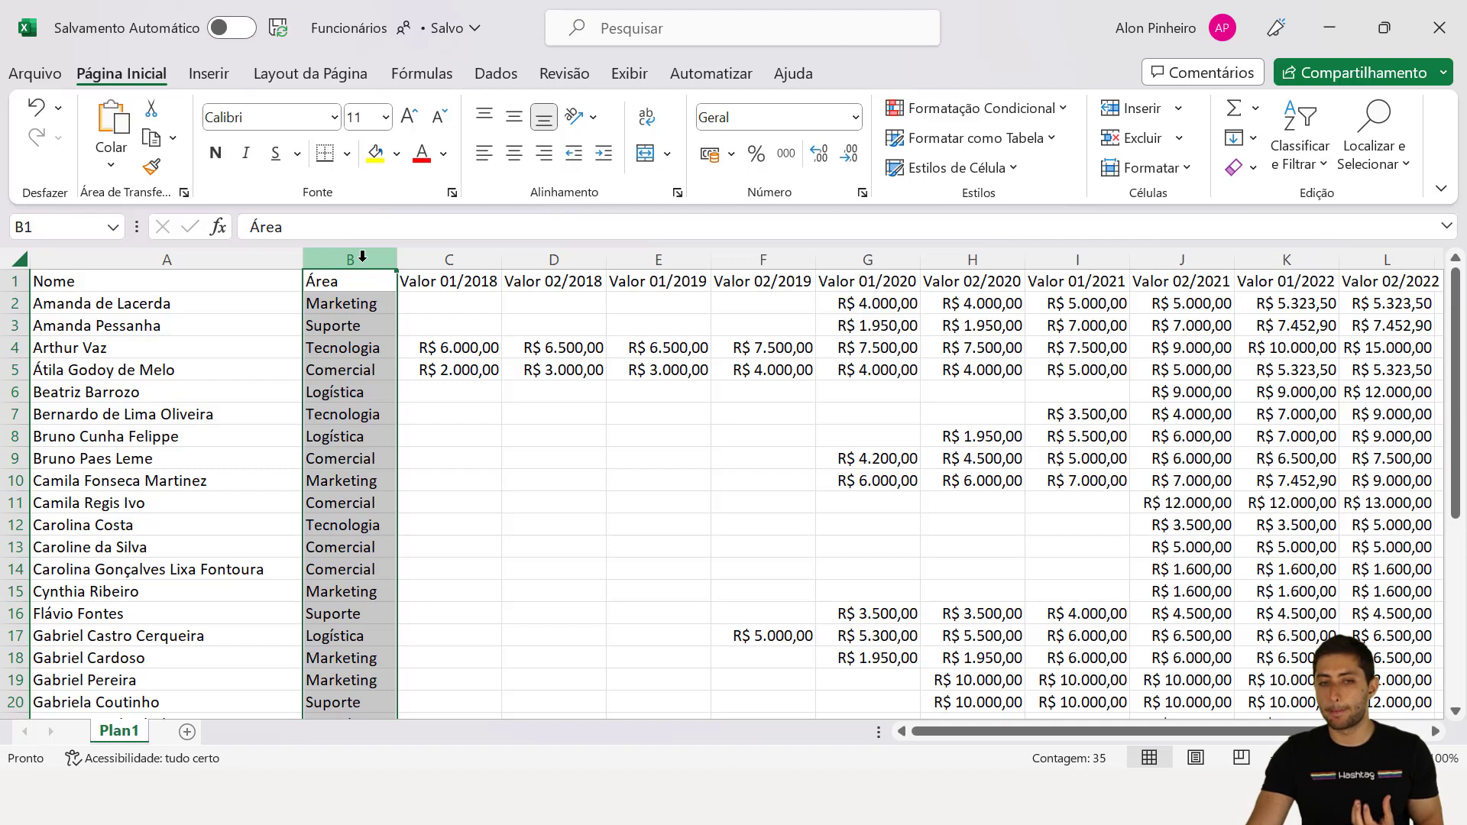
left_click(419, 260)
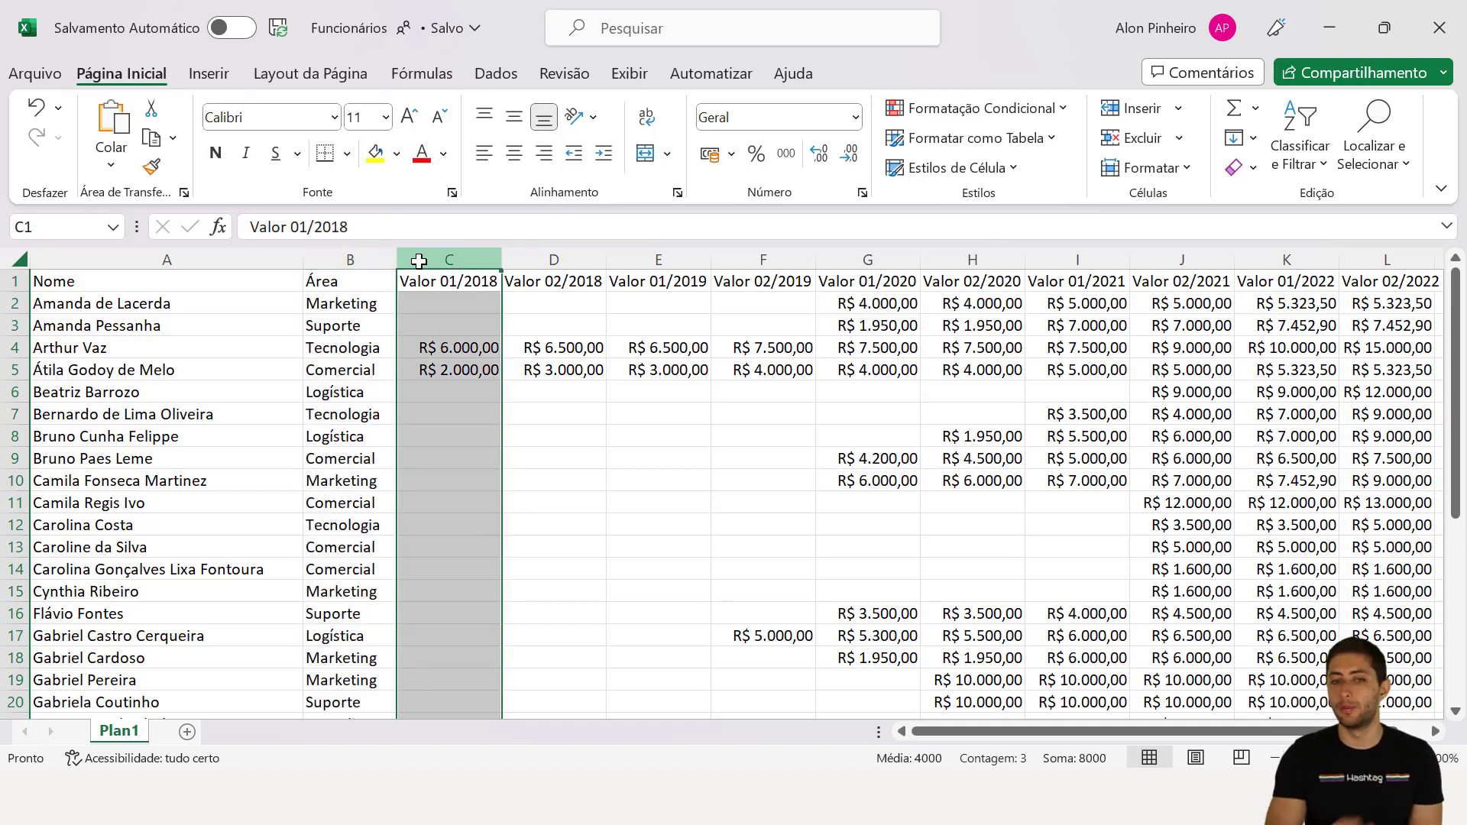
left_click(472, 289)
left_click(456, 351)
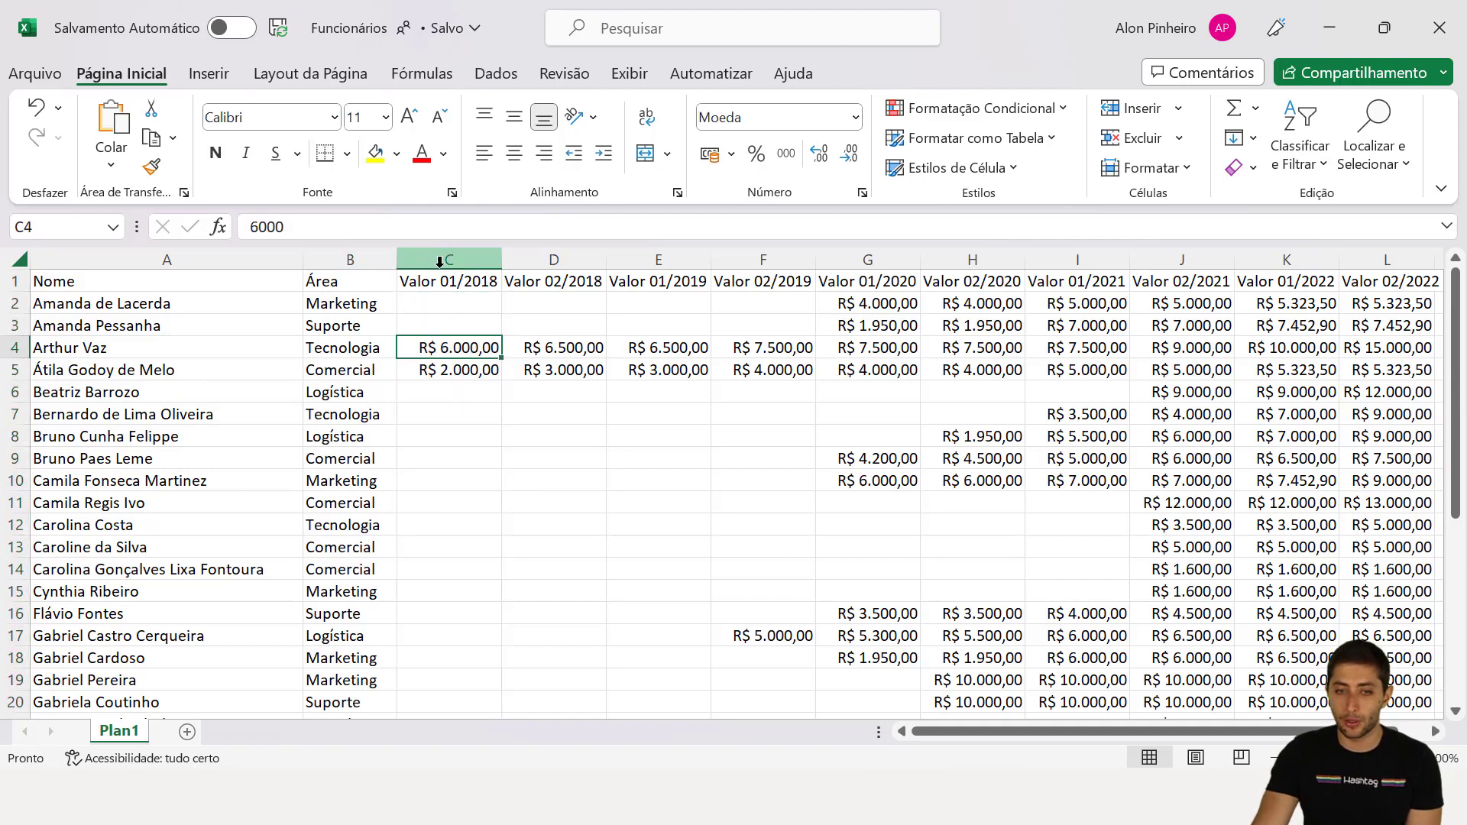
left_click(443, 282)
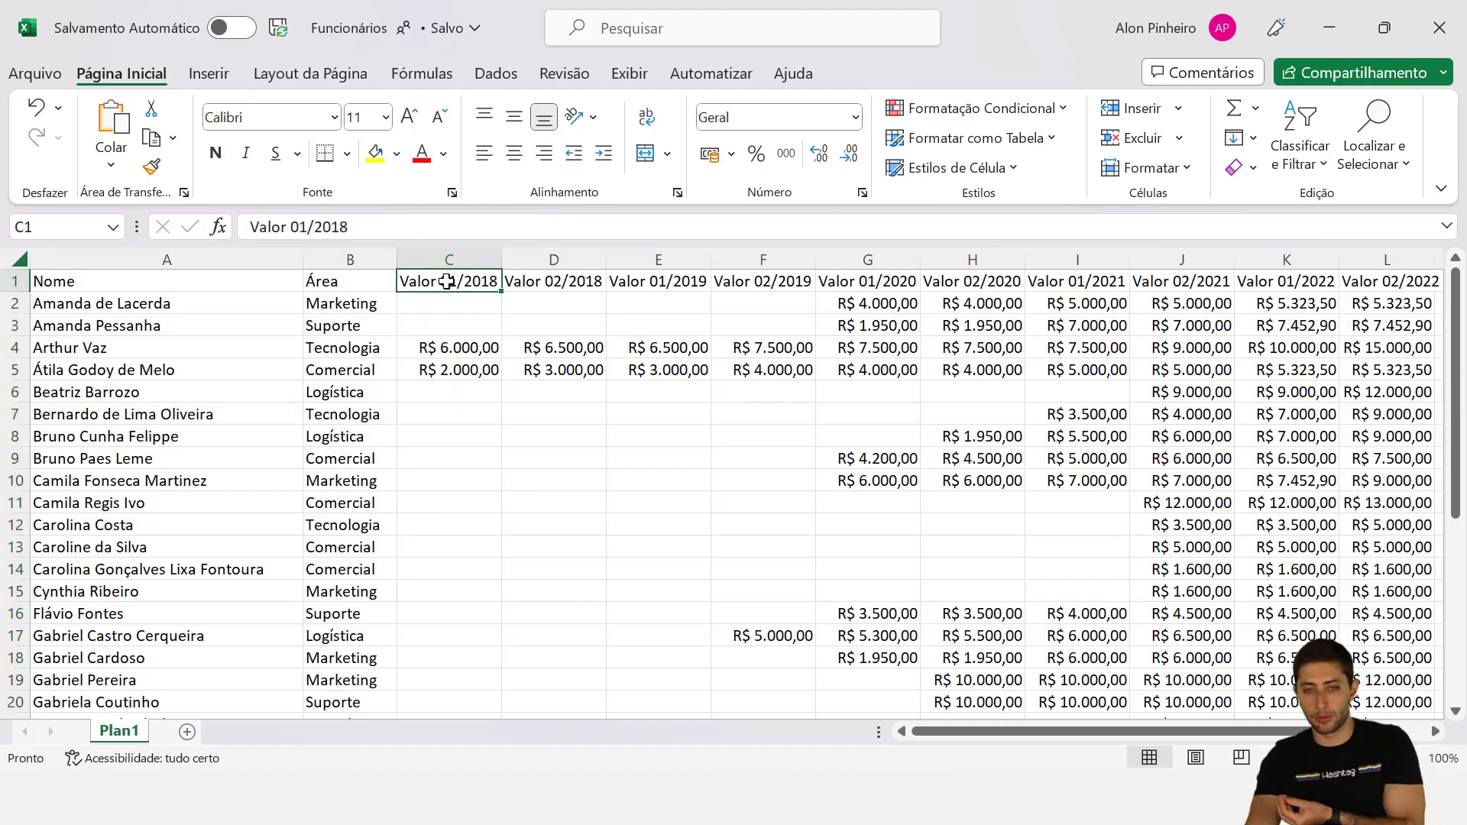
left_click(443, 351)
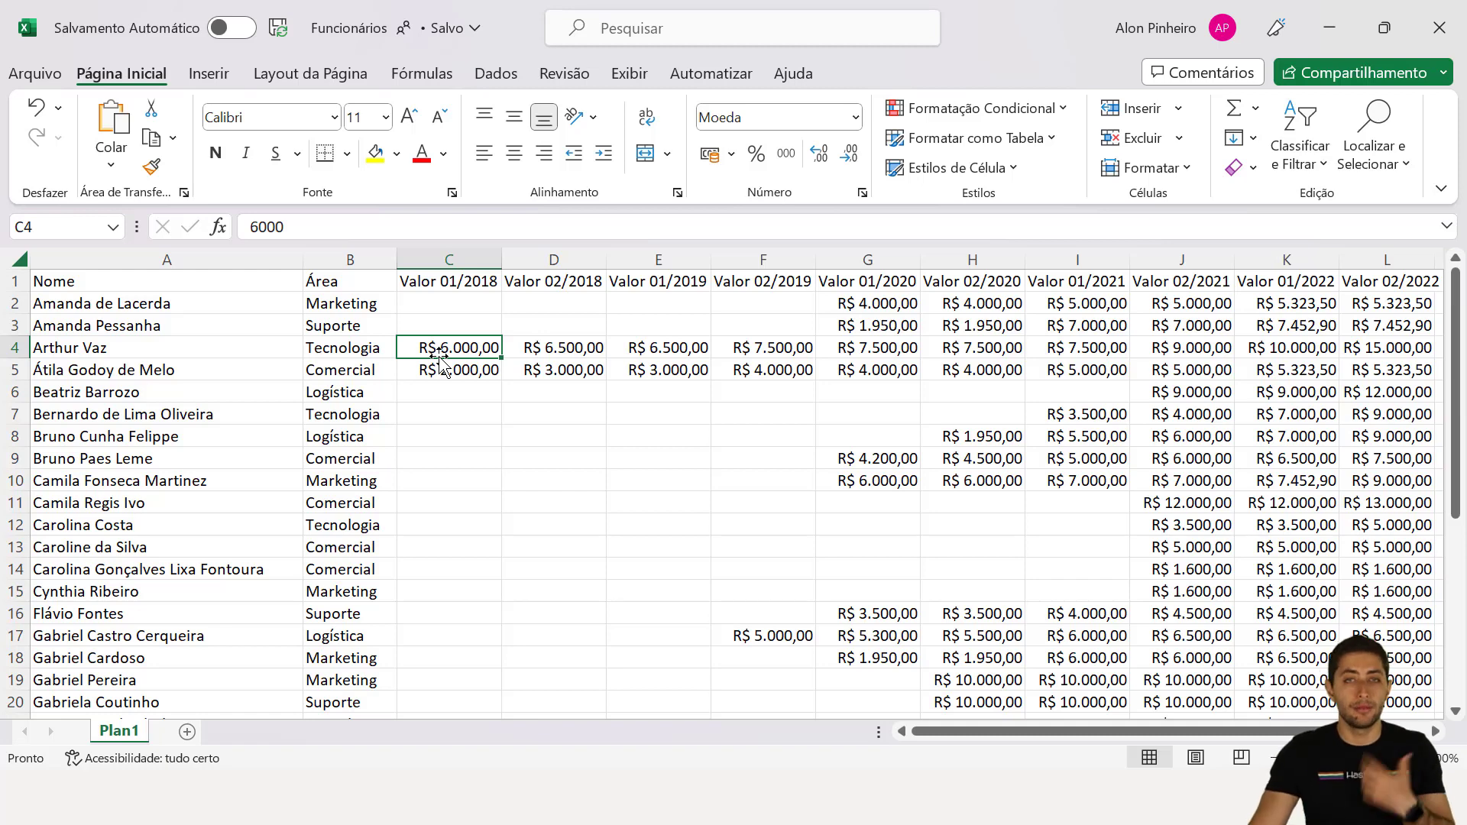
Step: Examine the Valor 01/2018 header together with the cells beneath it, and review the Nome column for comparison
left_click(443, 246)
left_click_drag(468, 347, 463, 371)
left_click_drag(455, 283, 442, 366)
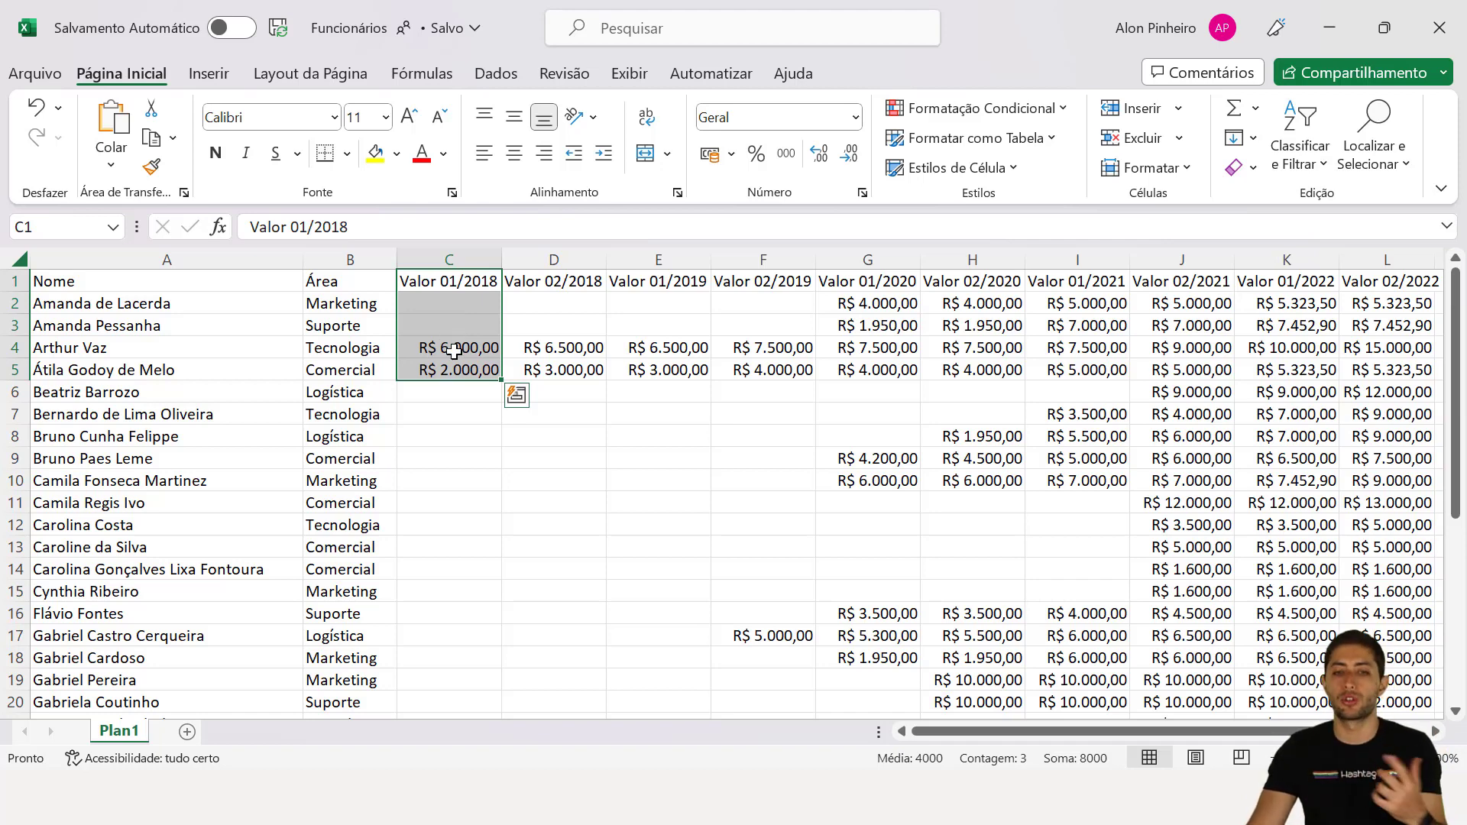
left_click_drag(465, 283, 486, 465)
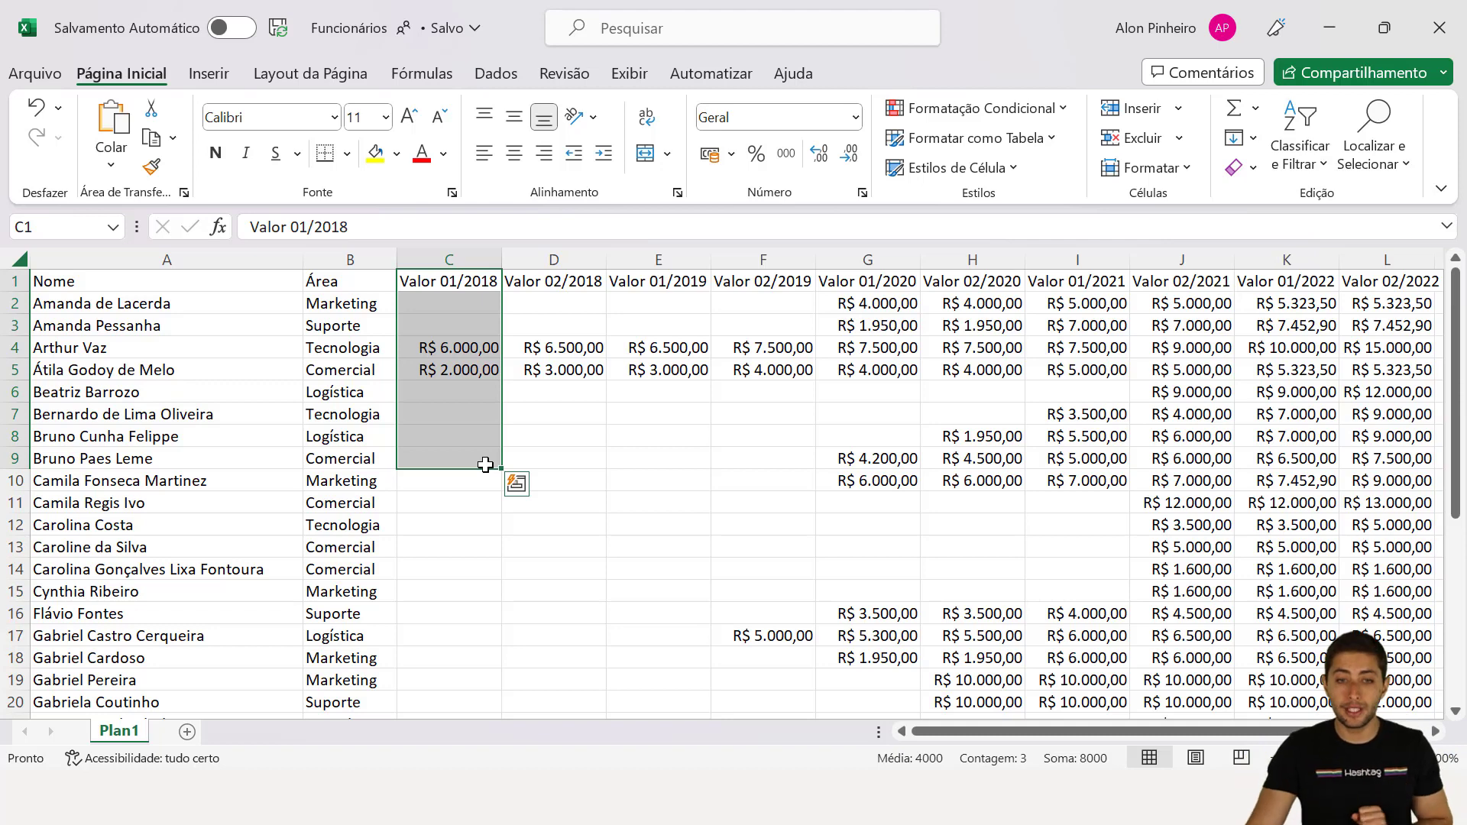
left_click(311, 383)
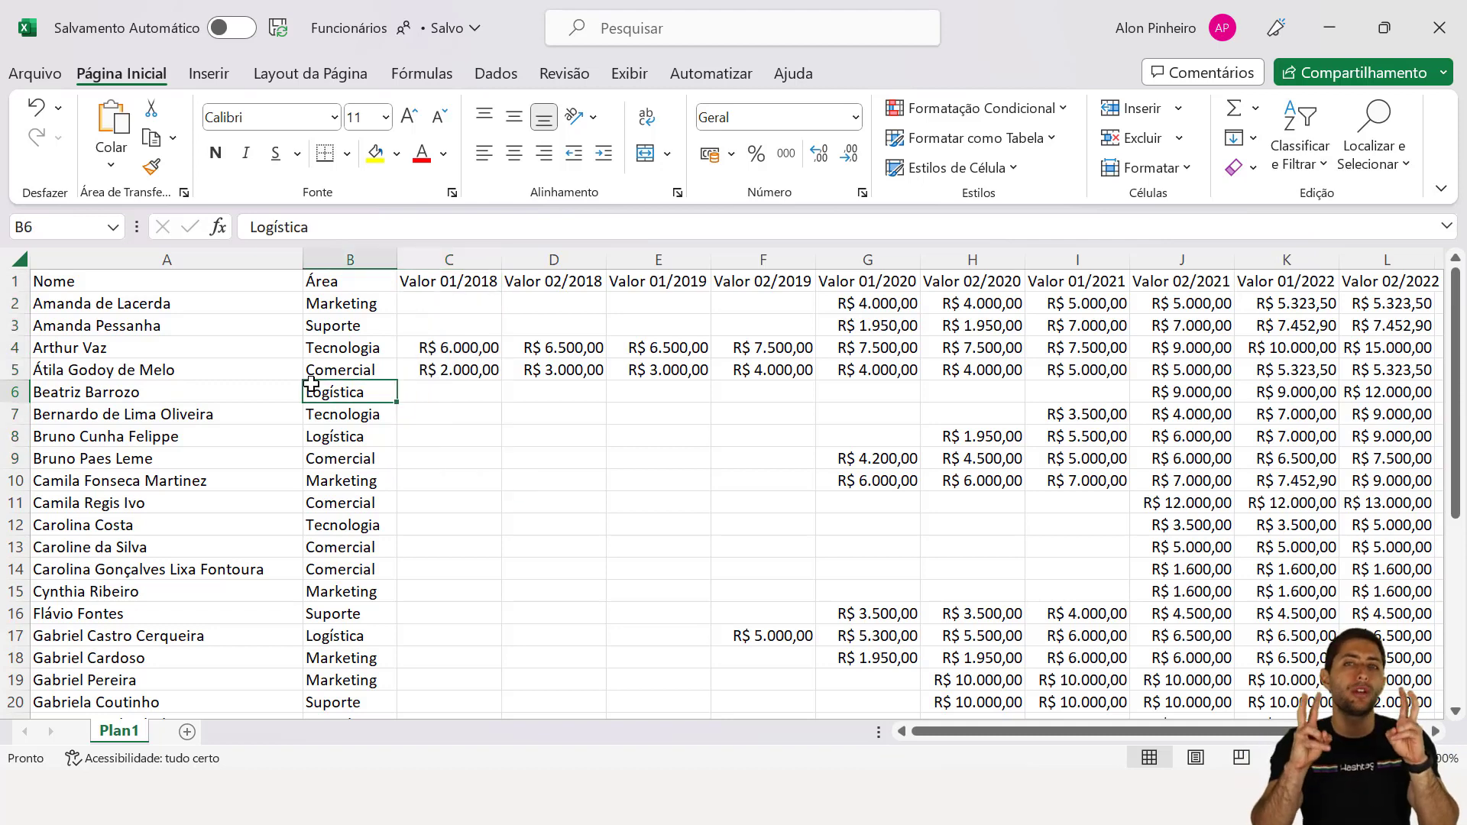
left_click(190, 285)
left_click(180, 263)
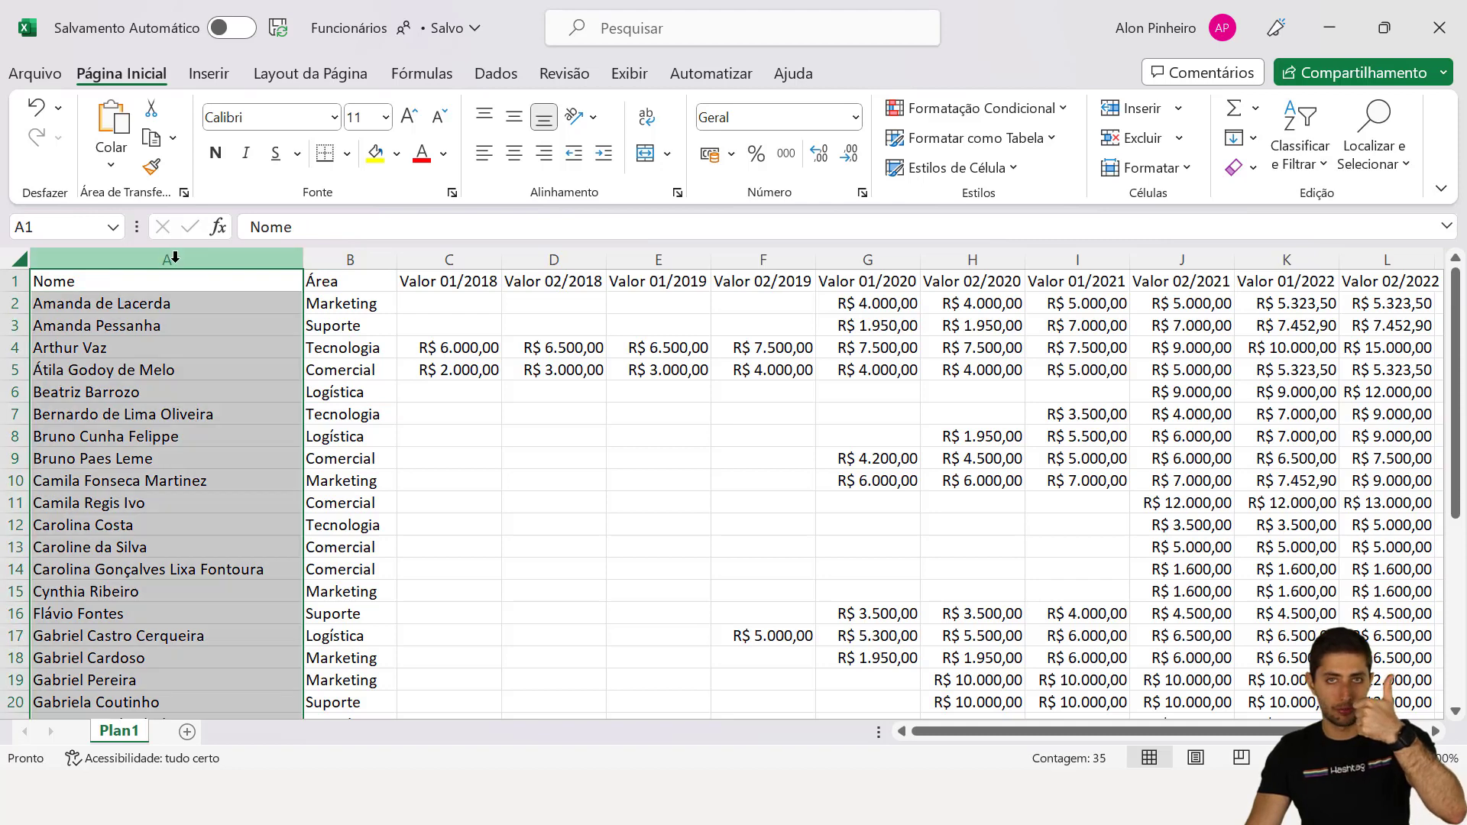
Step: Review the Área column, the Valor 01/2018 header and the values in C4:C6 of the Excel table
left_click(348, 260)
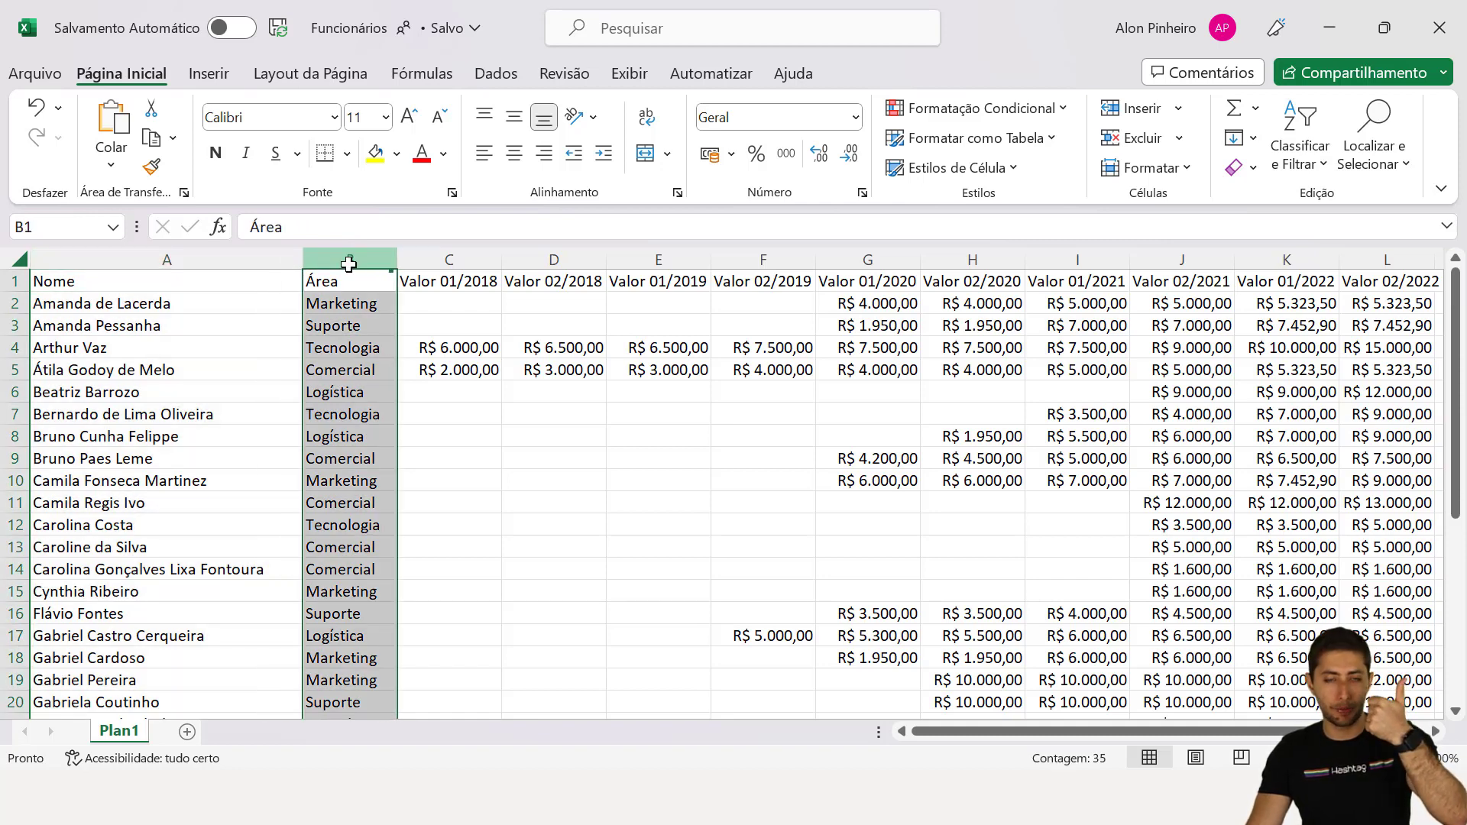
left_click(462, 285)
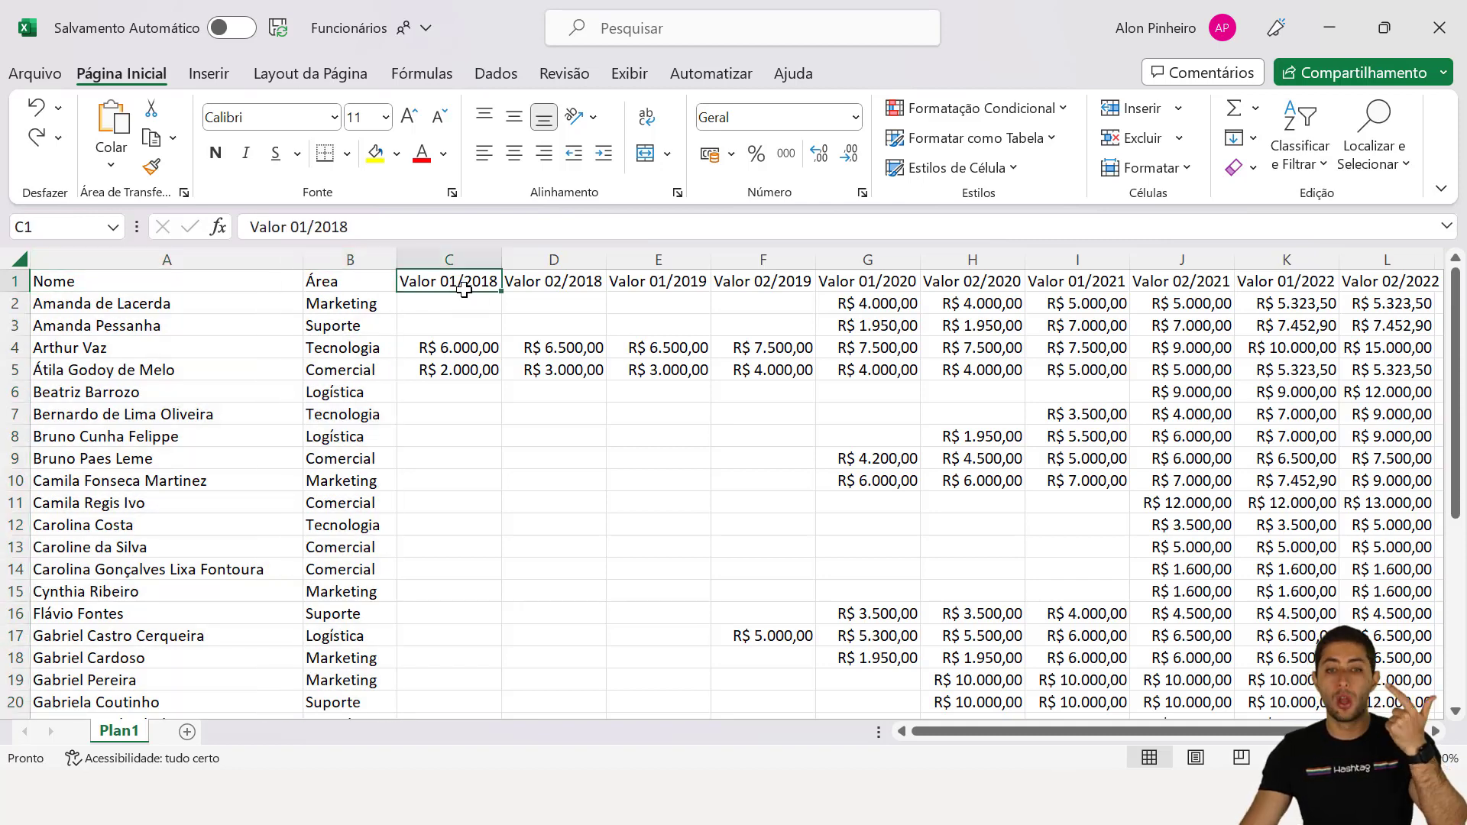
left_click_drag(427, 282, 688, 264)
left_click(482, 279)
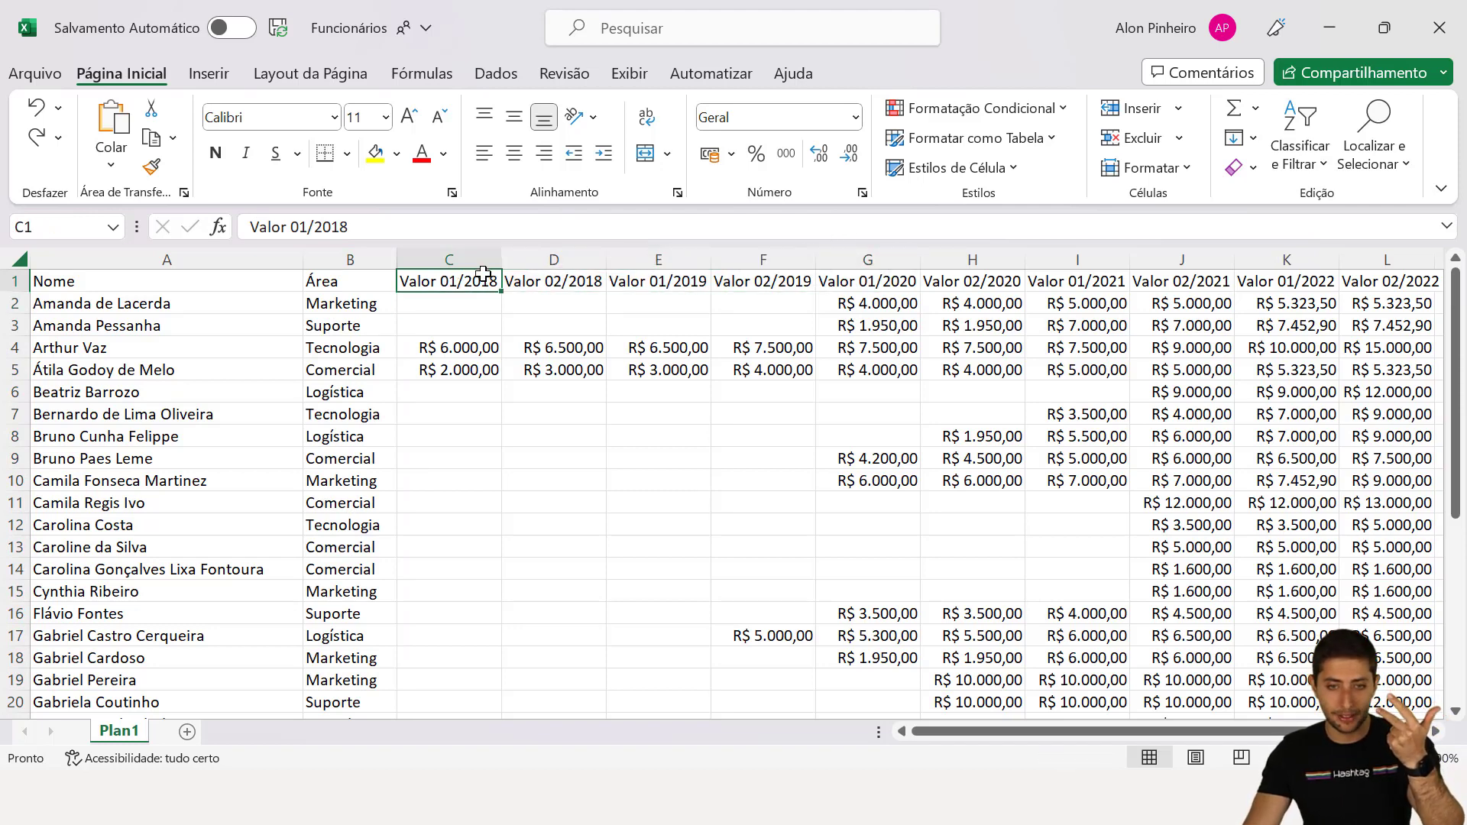
left_click(468, 351)
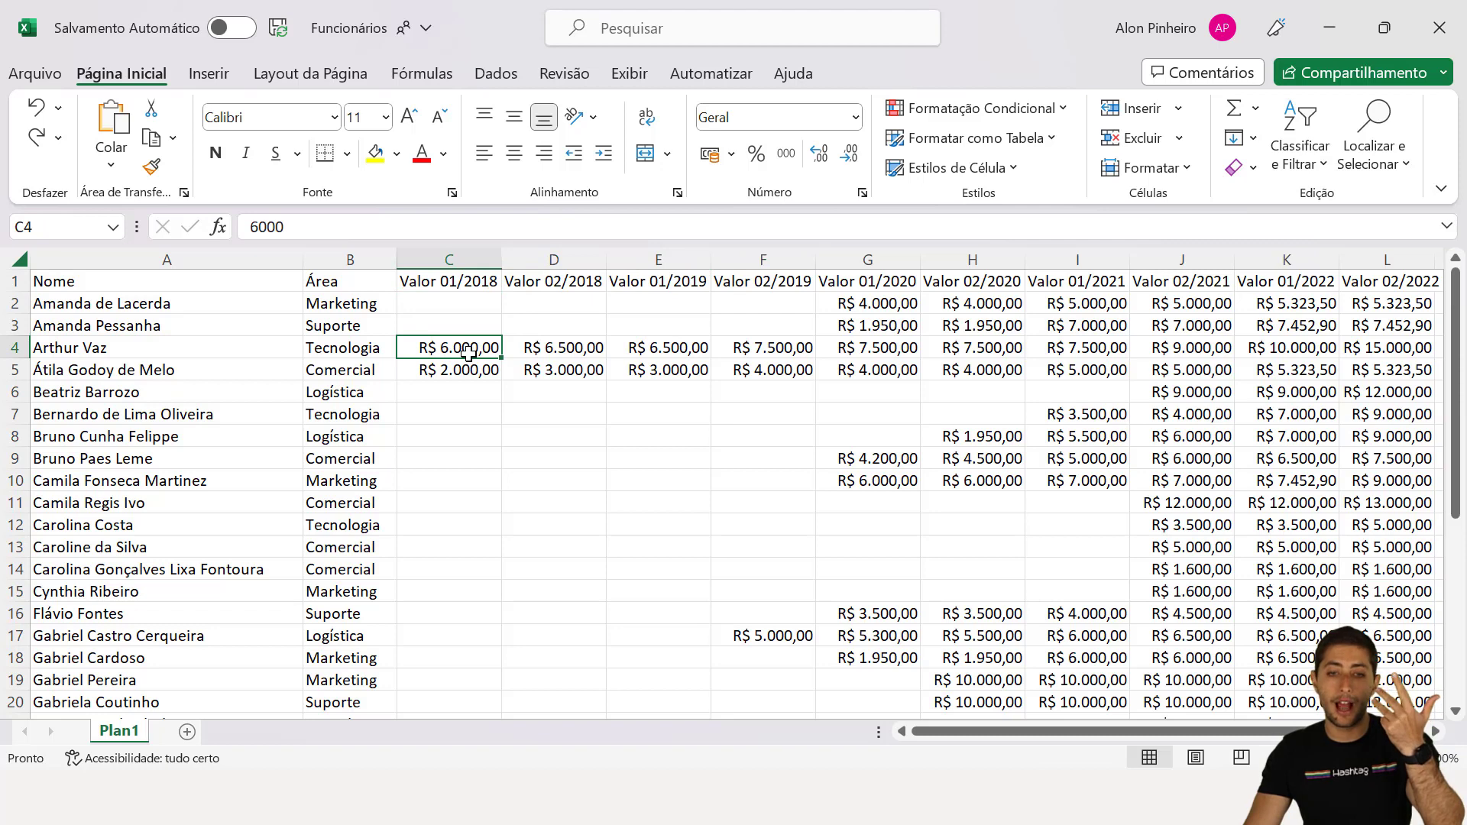
left_click_drag(469, 351, 500, 398)
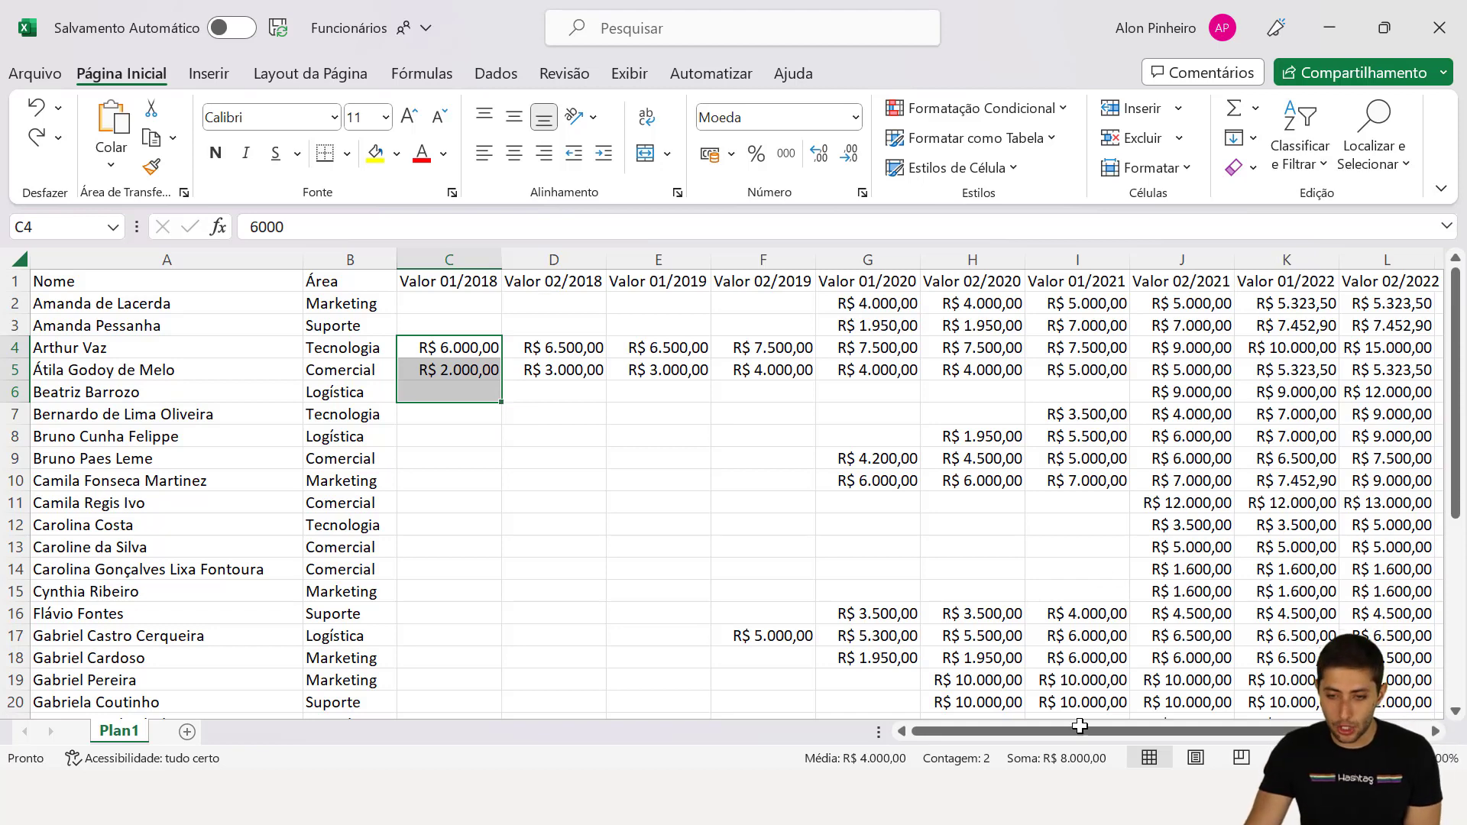
Step: Switch to Power BI Desktop and inspect the Área, Data and Valor columns of the BaseFuncionários table
left_click(1054, 802)
left_click(1114, 695)
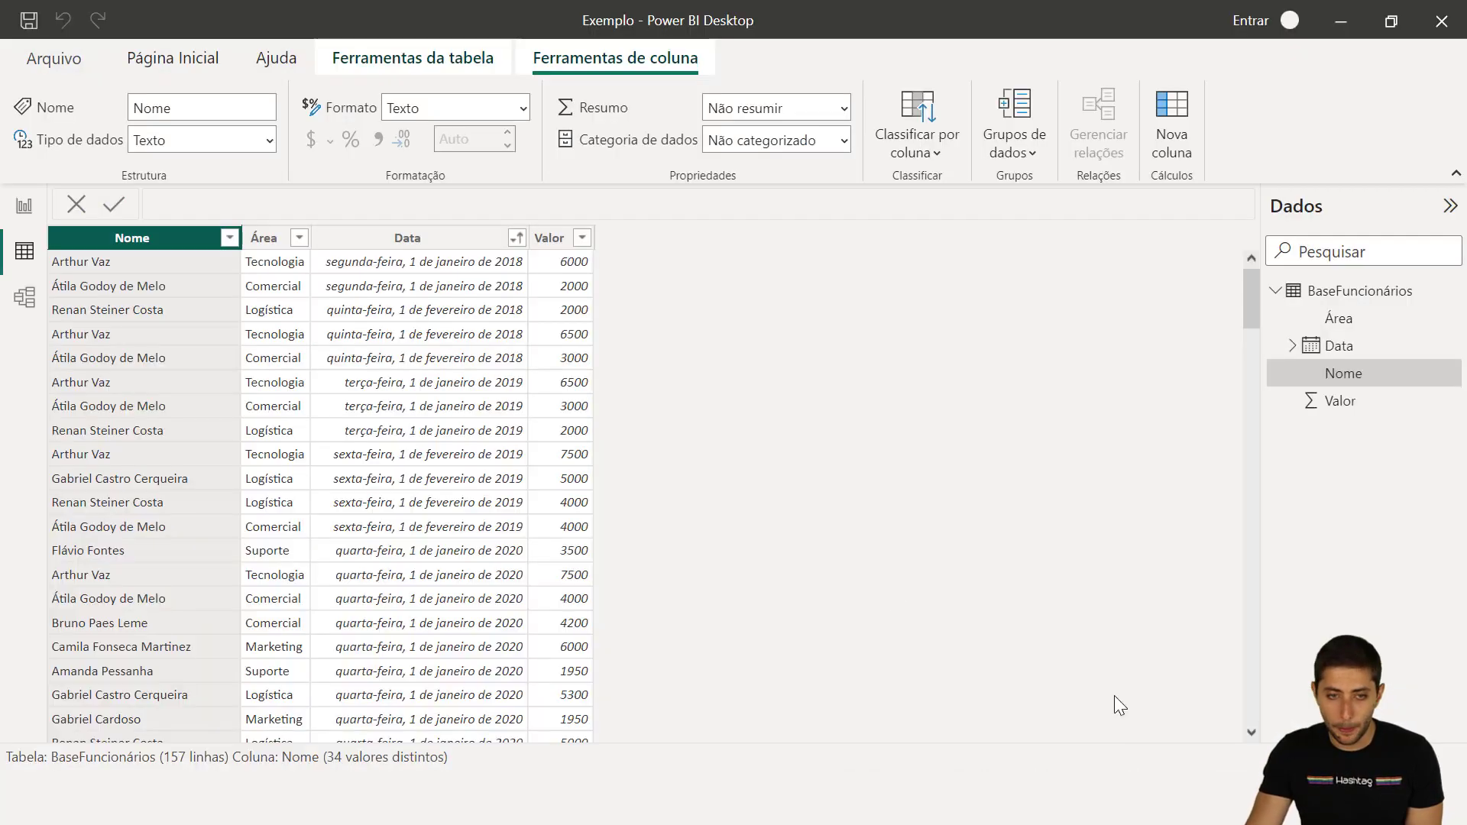
left_click(289, 238)
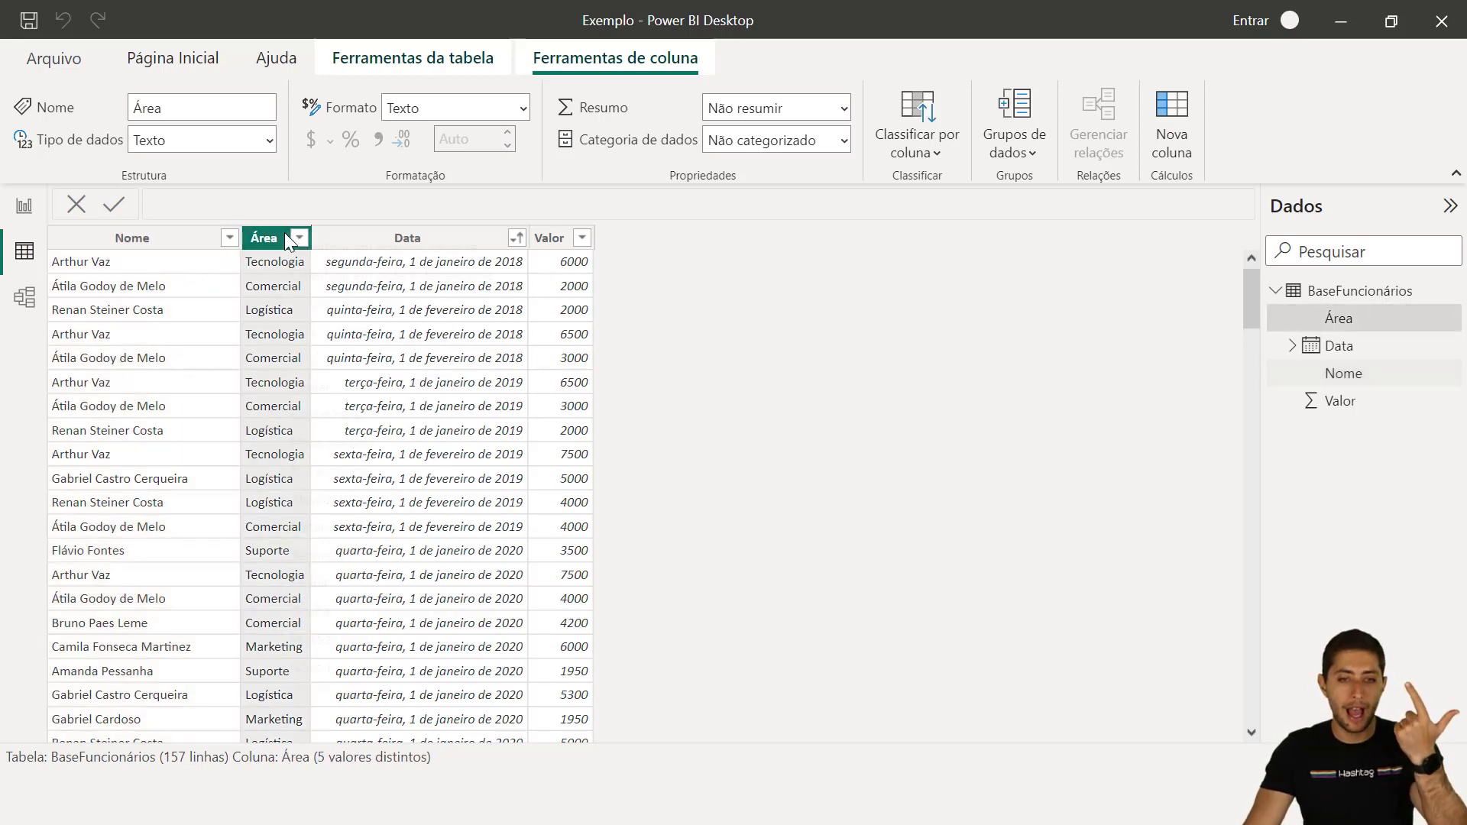
right_click(291, 238)
key("Escape")
left_click(419, 246)
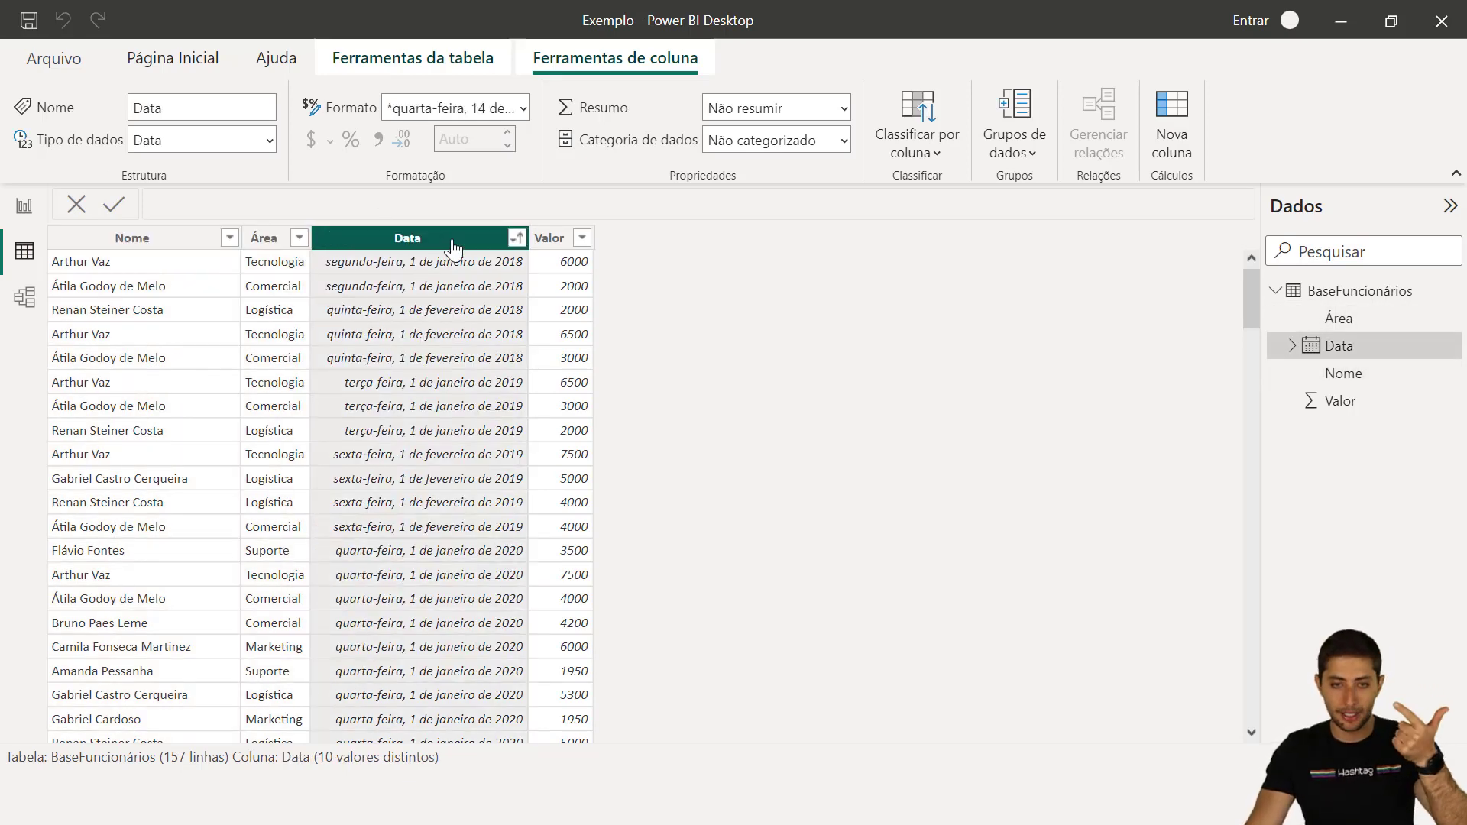
left_click(564, 240)
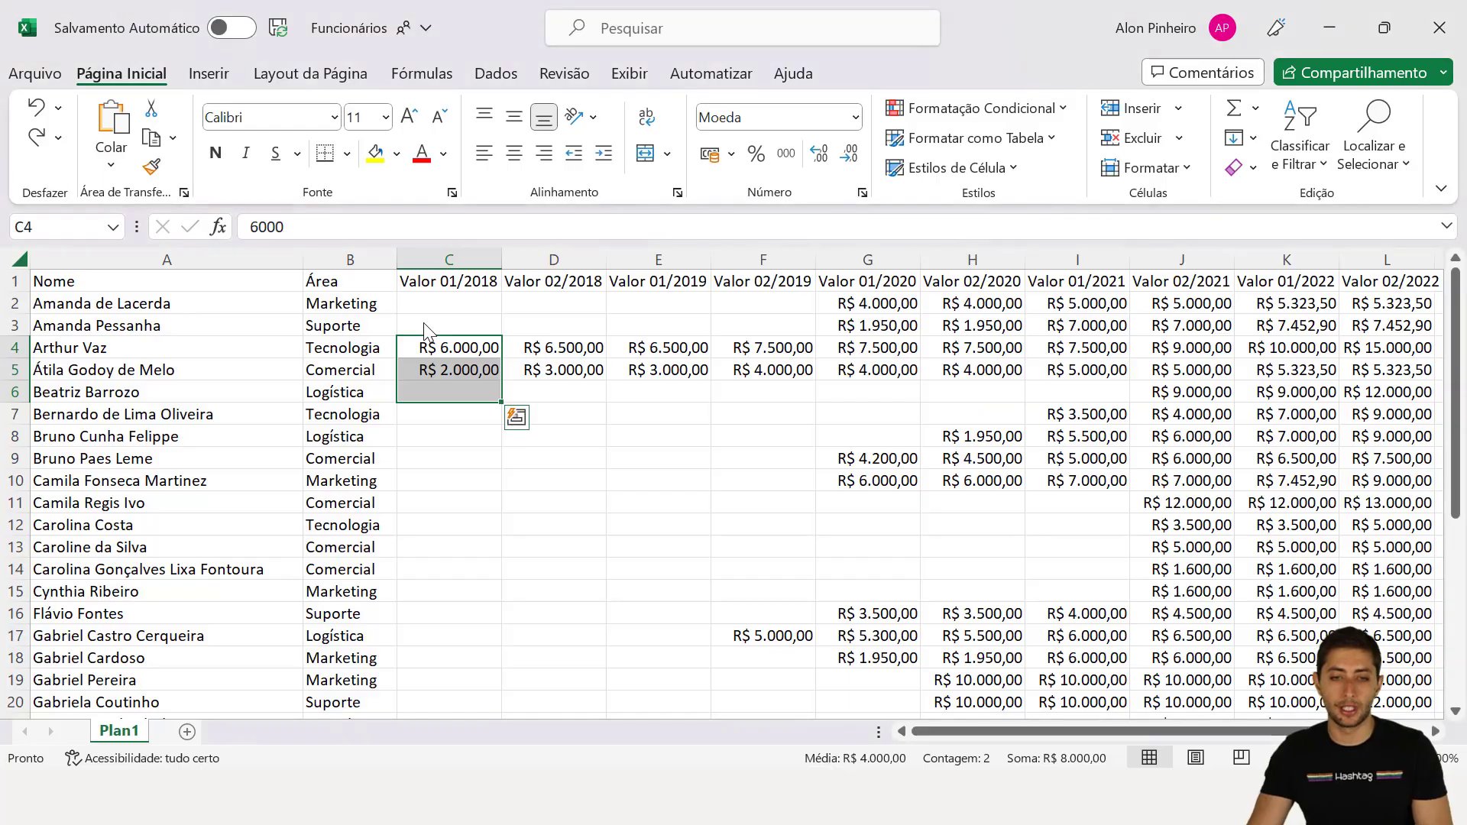
Step: Return to Excel and close the Funcionários workbook without saving its changes
left_click(307, 306)
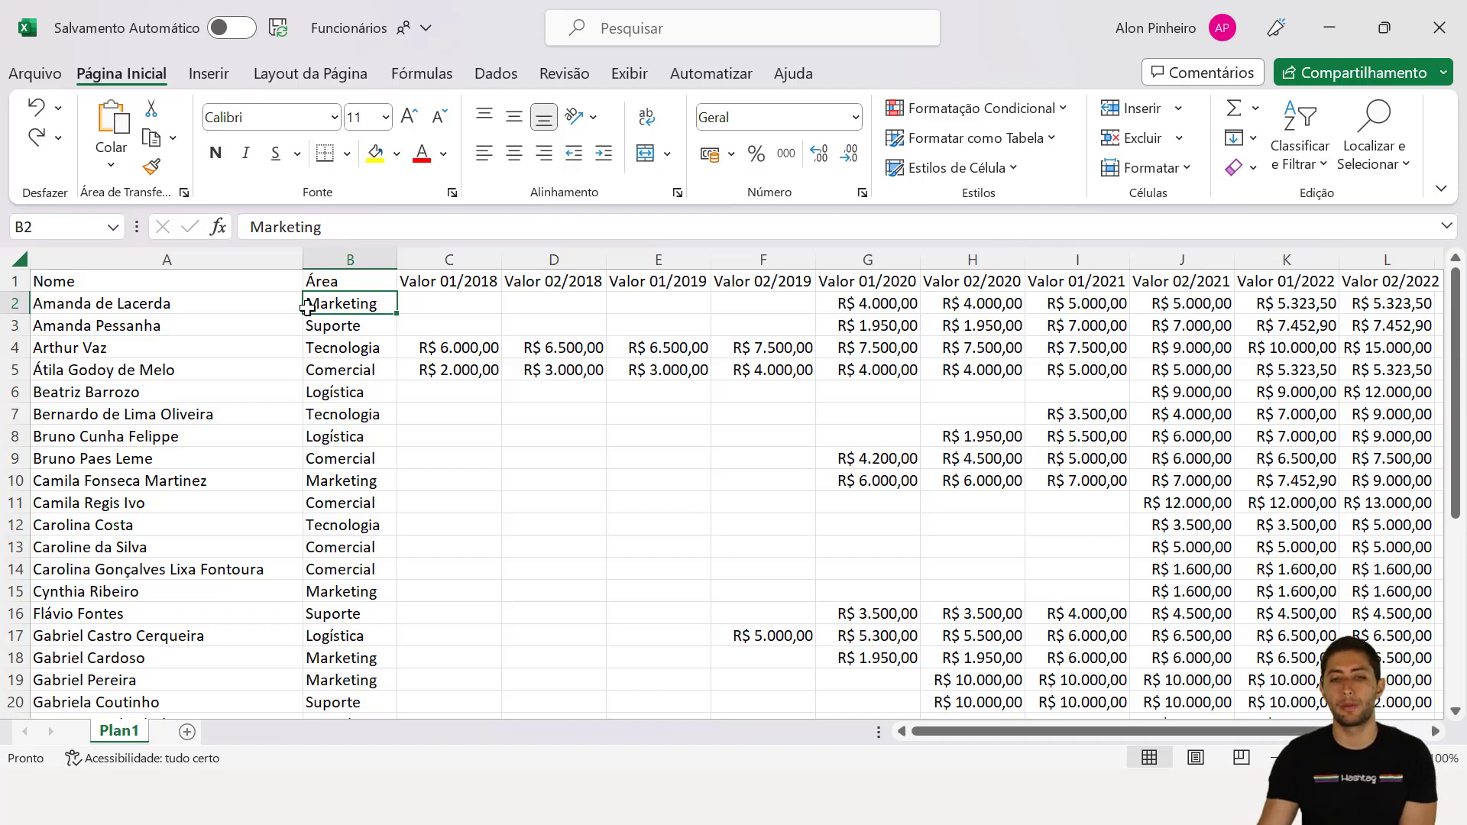
left_click(1439, 28)
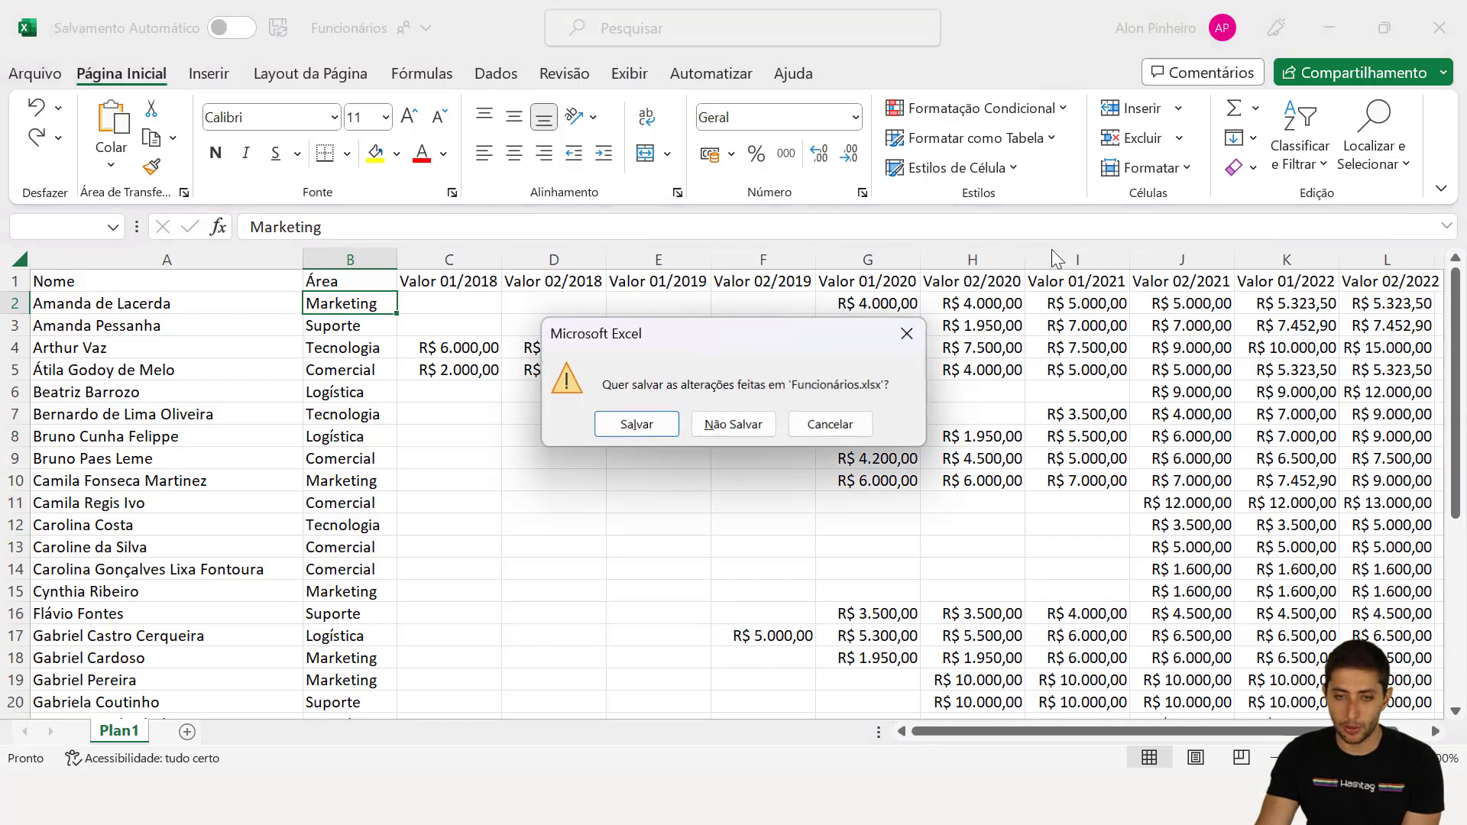
left_click(732, 425)
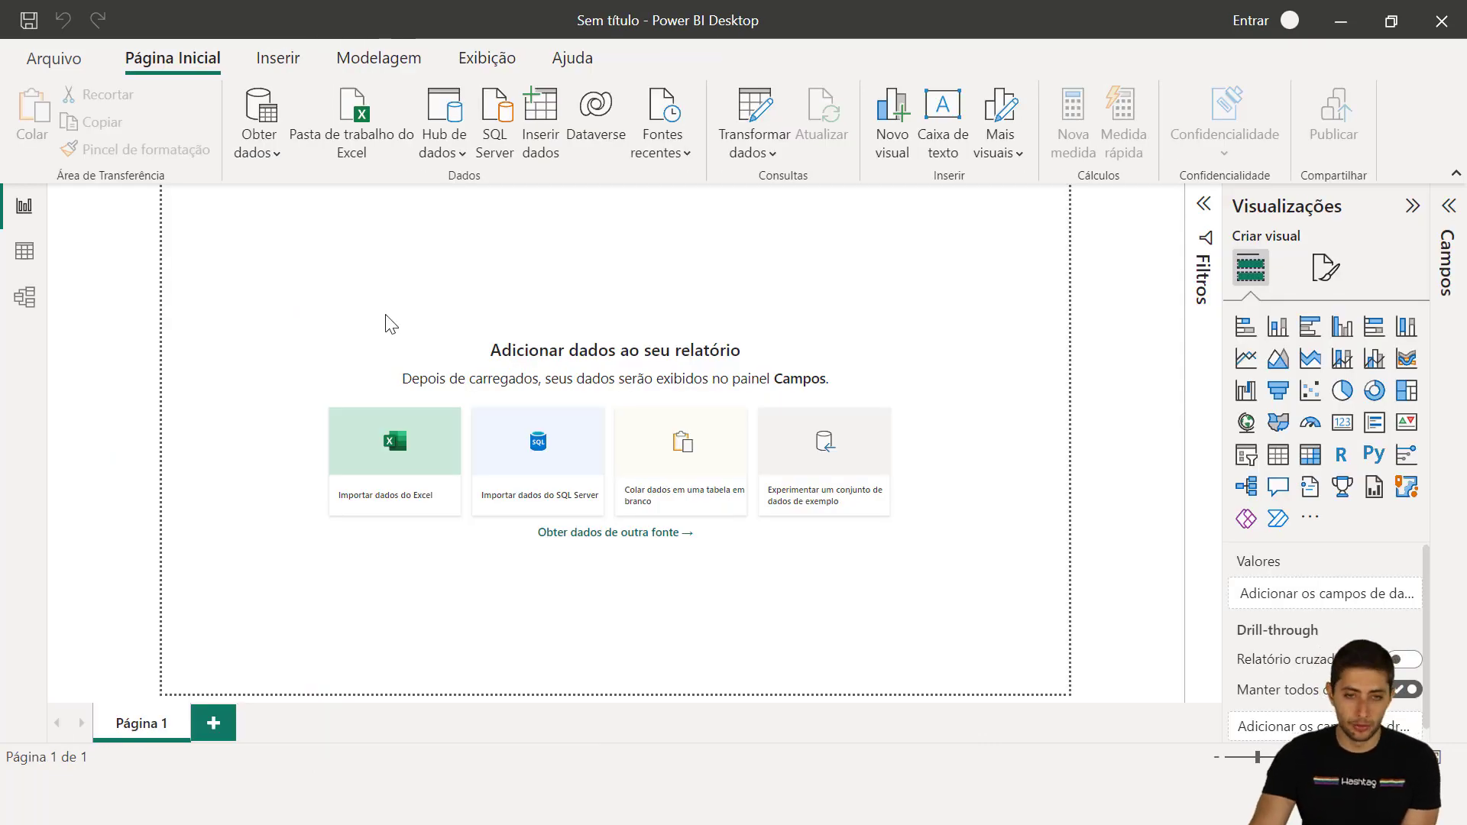
Step: In a blank Power BI report, connect to the Funcionários Excel workbook and open its Plan1 sheet for data transformation
left_click(314, 121)
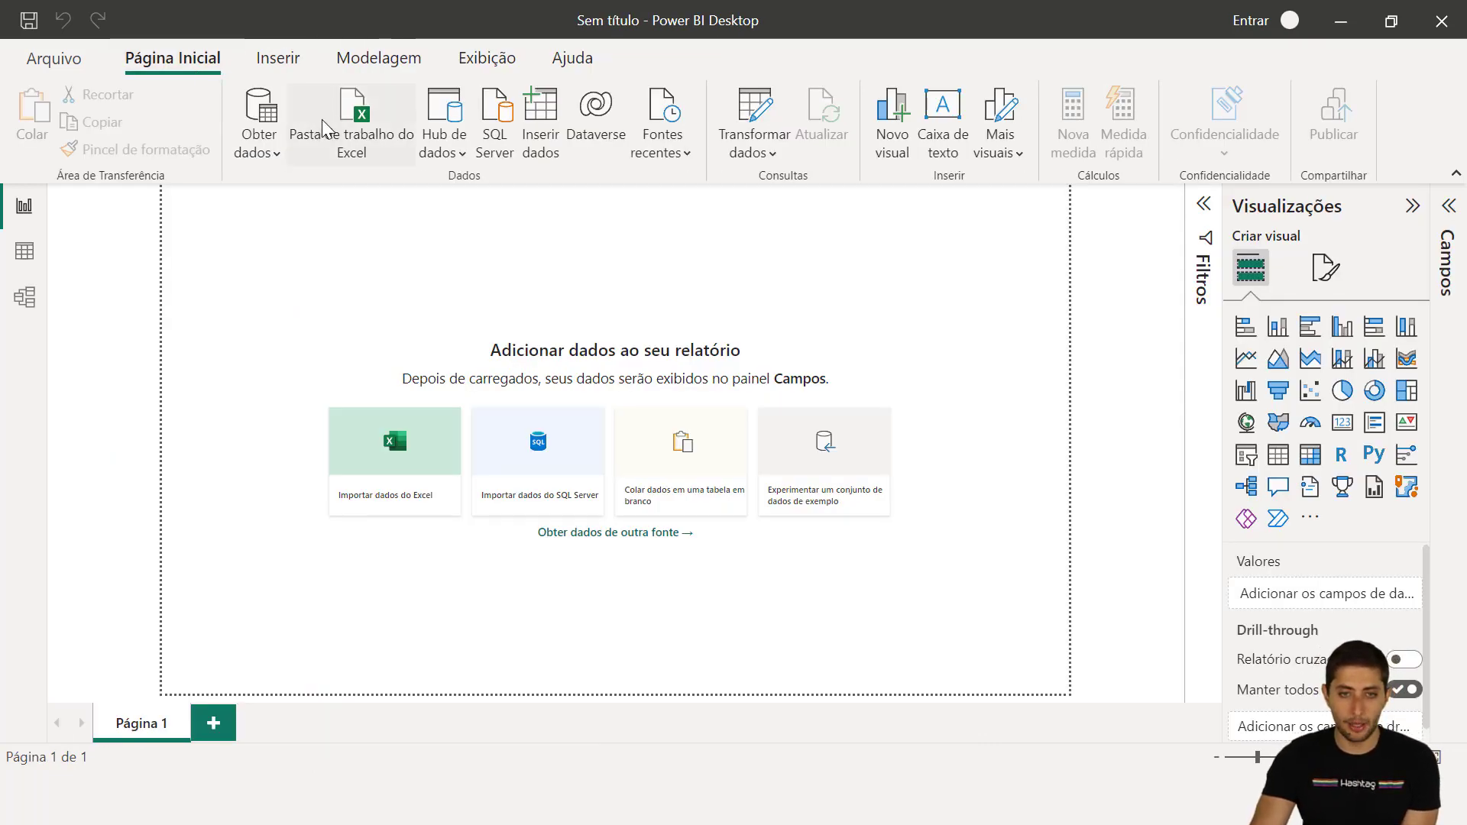
left_click(285, 190)
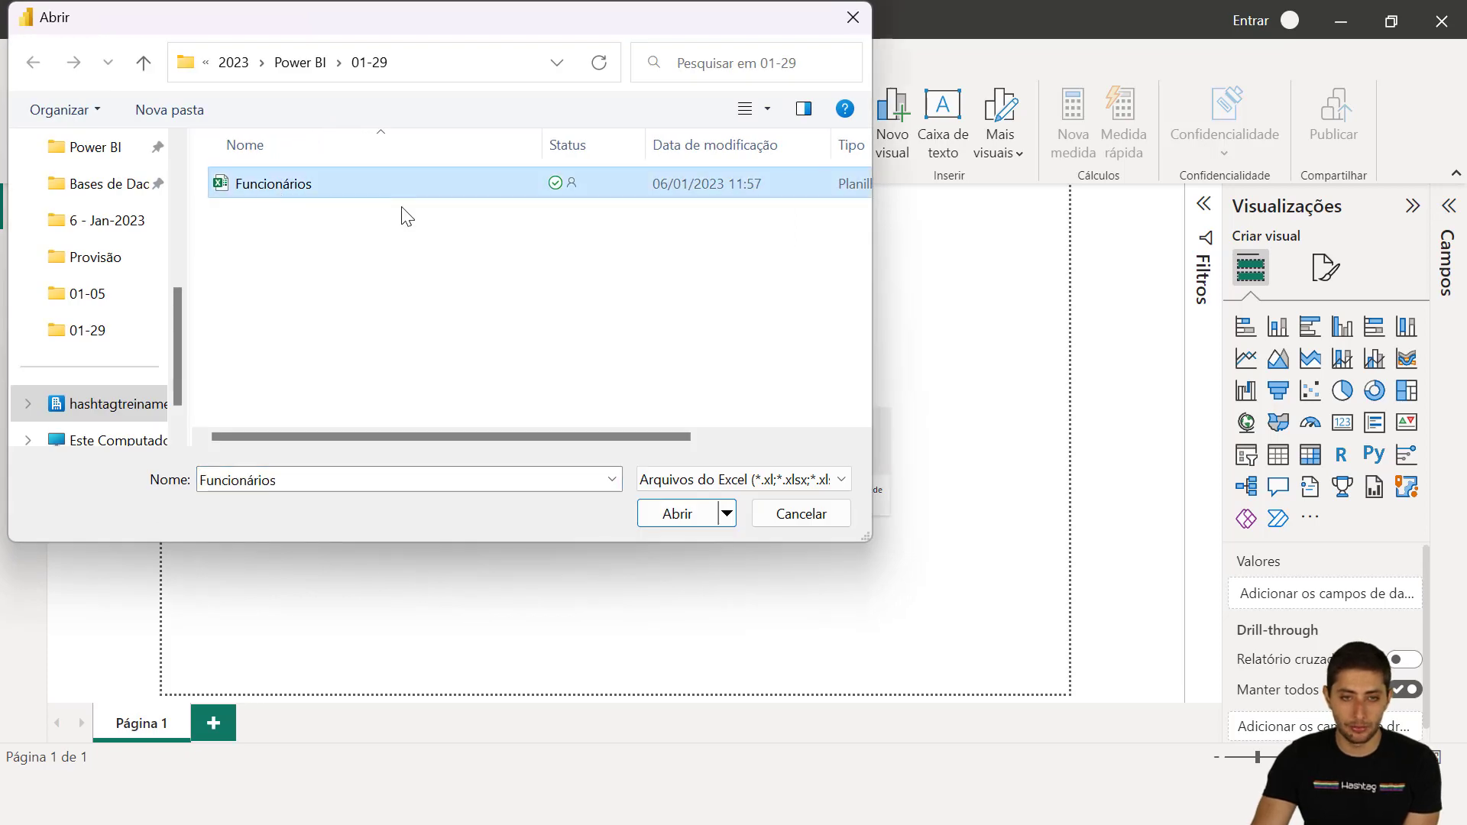
left_click(672, 520)
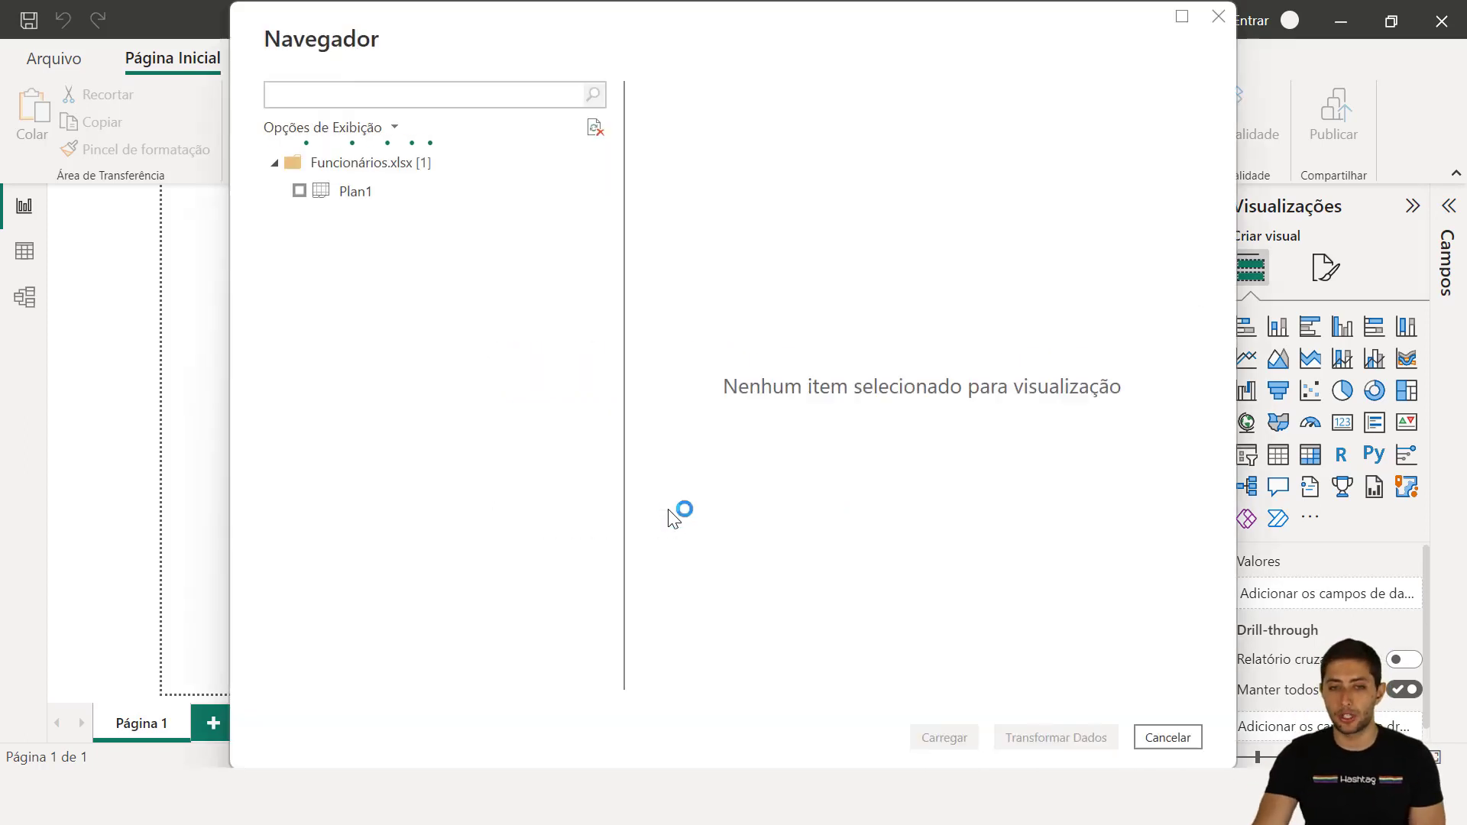
left_click(375, 203)
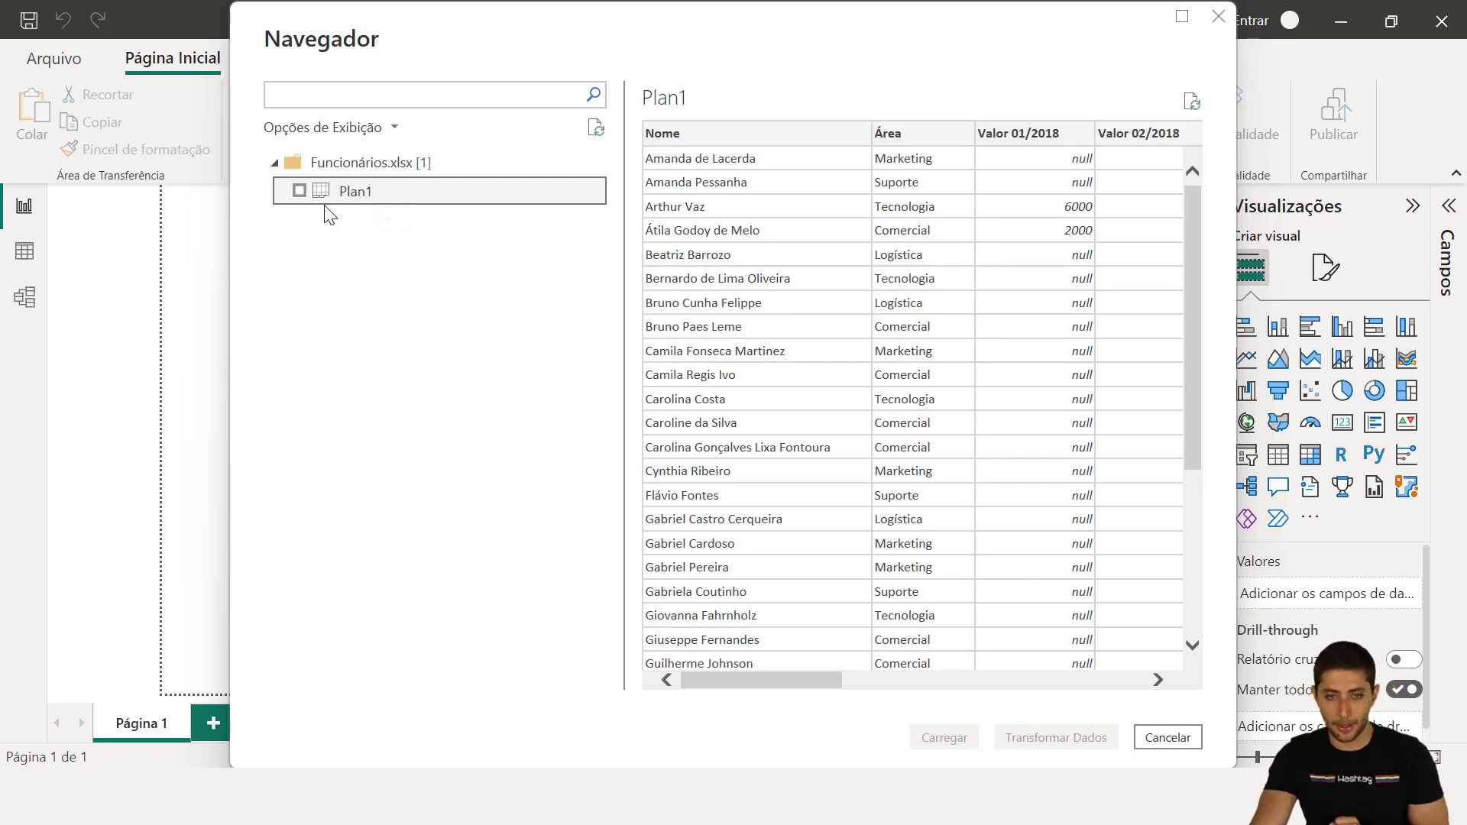
left_click(300, 193)
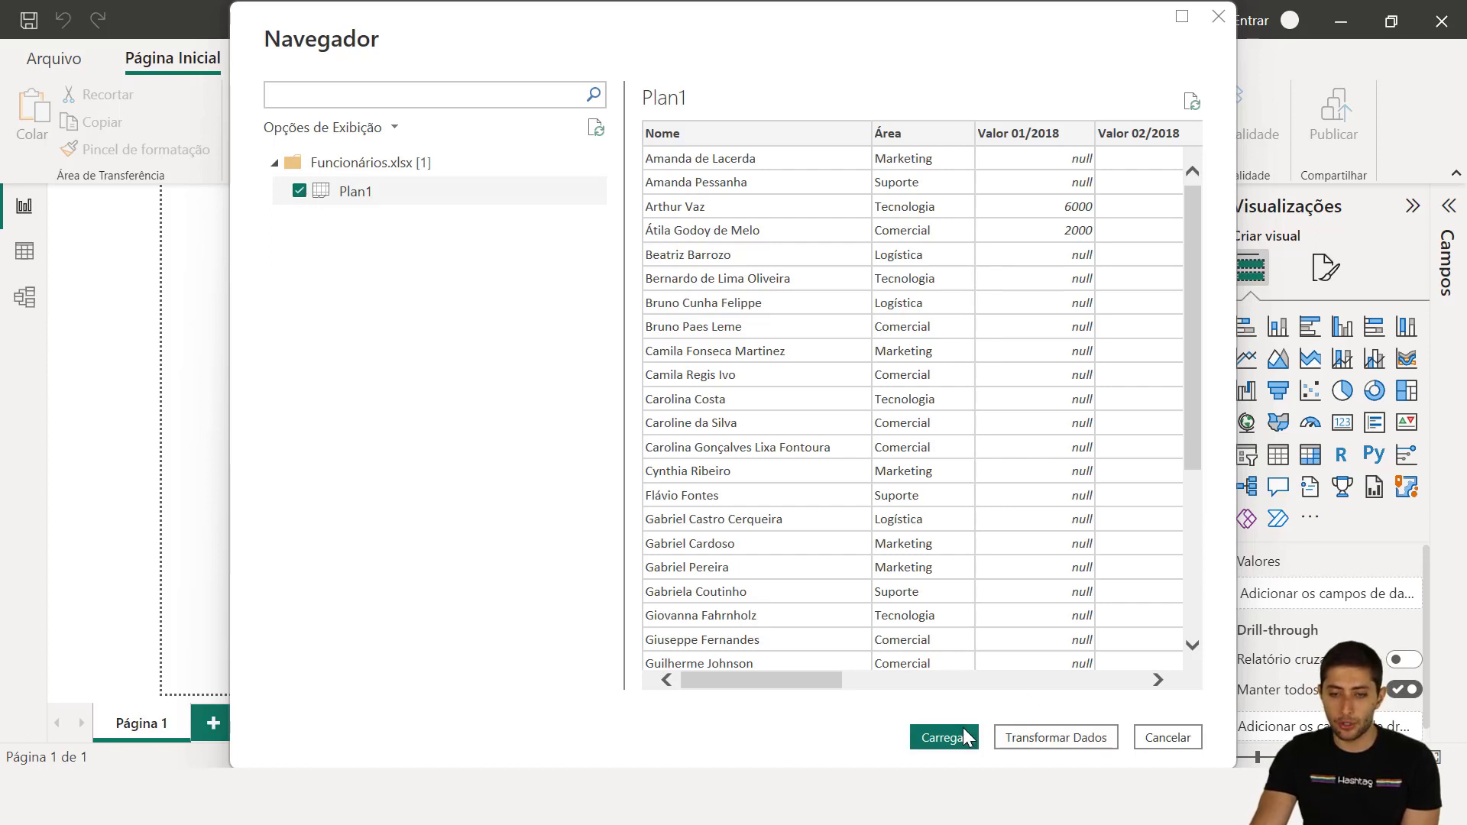
left_click(1043, 738)
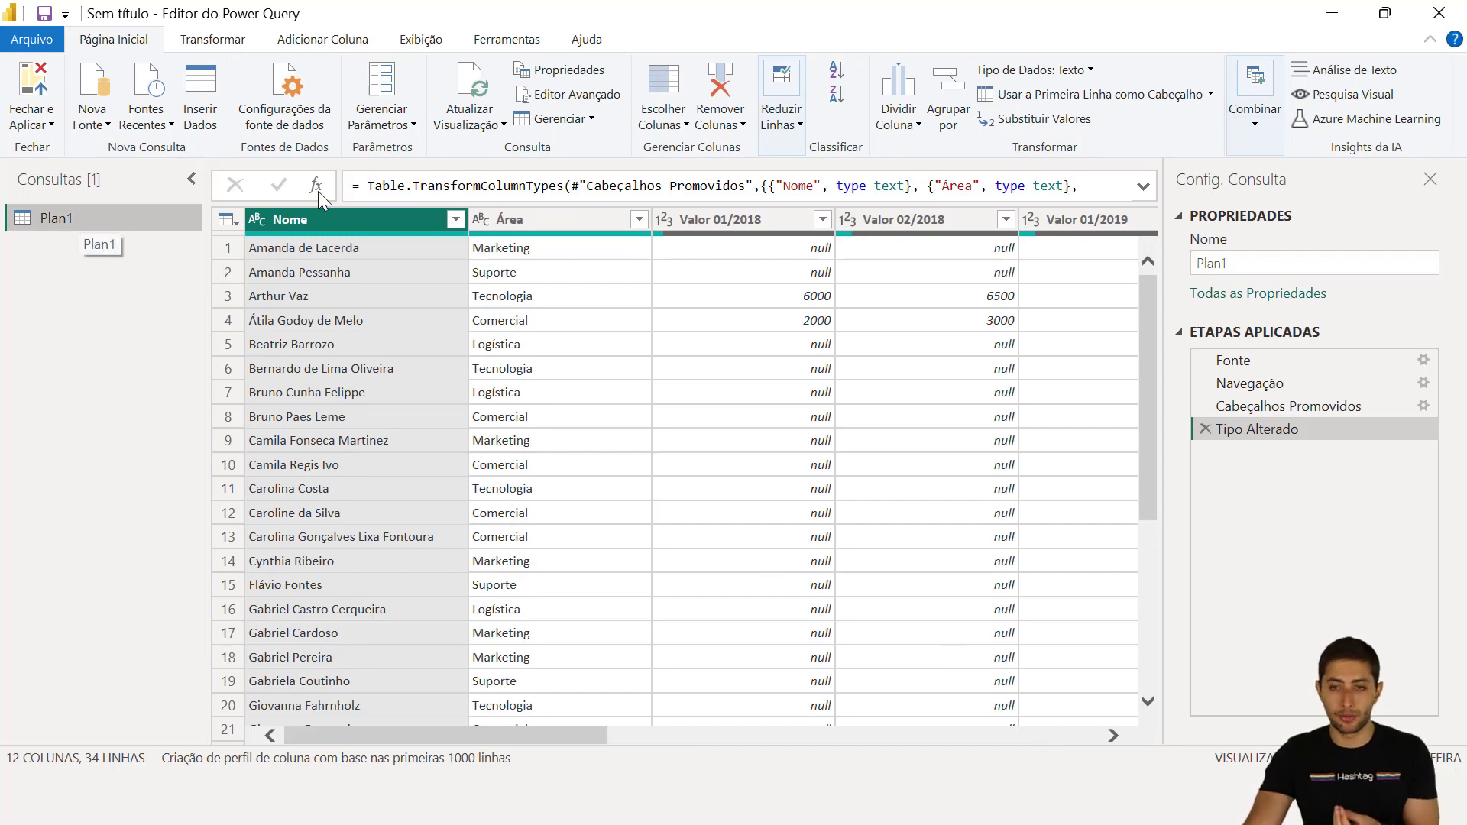
Step: Rename the Plan1 query as BaseFuncionarios
left_click(1238, 260)
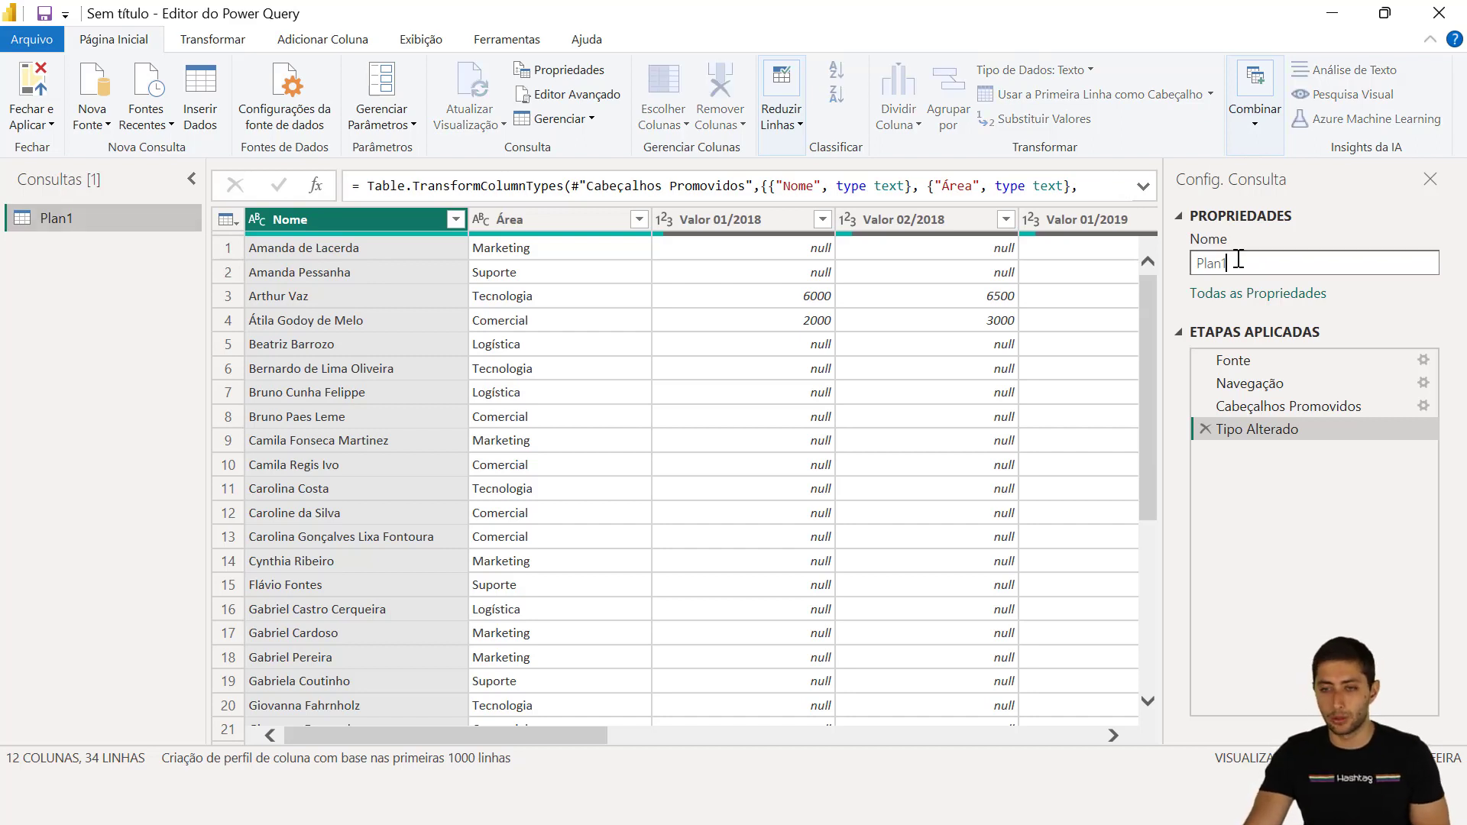
type("B")
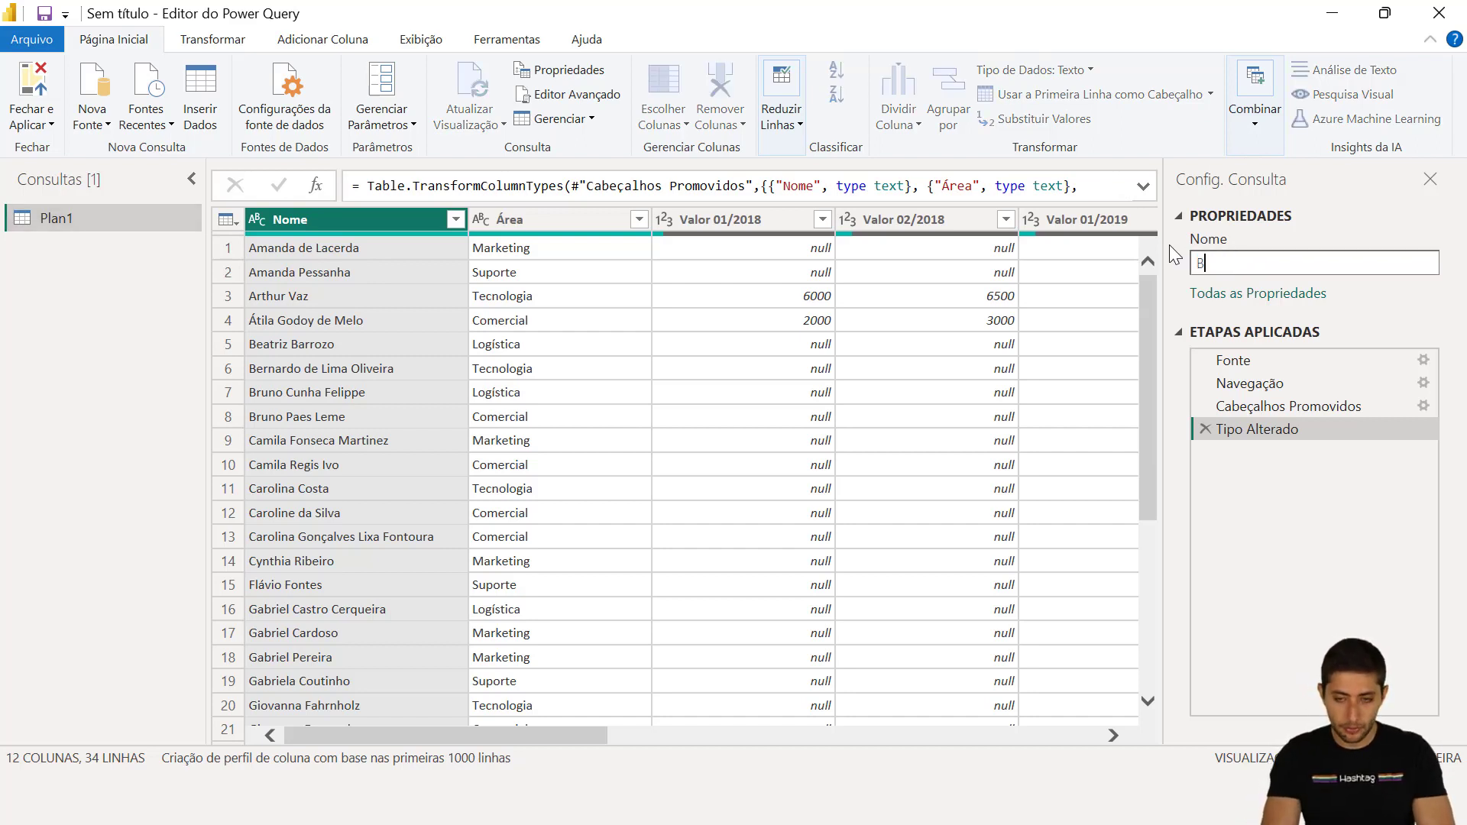
type("aseFuncionarios")
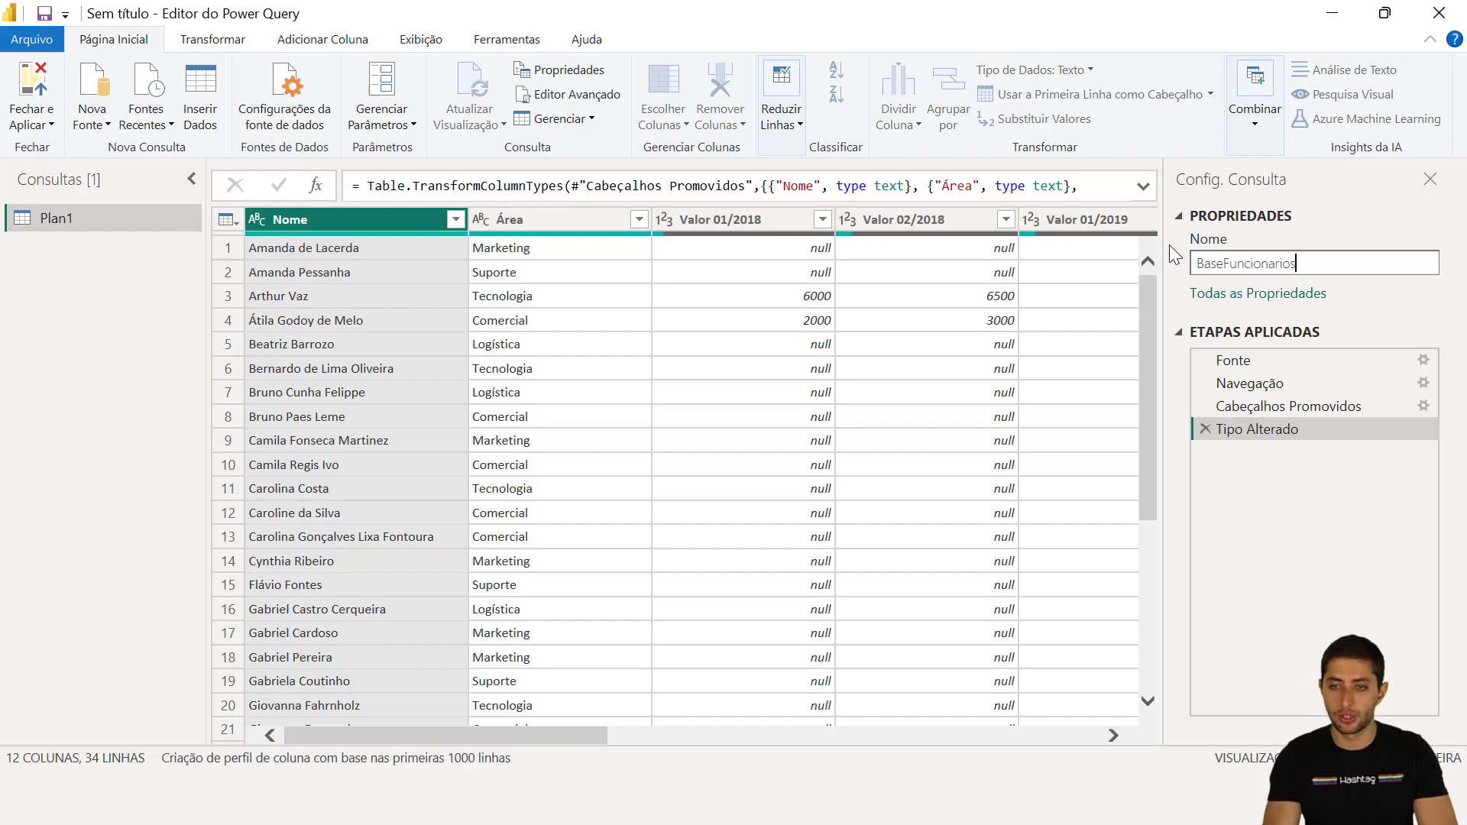
key("Return")
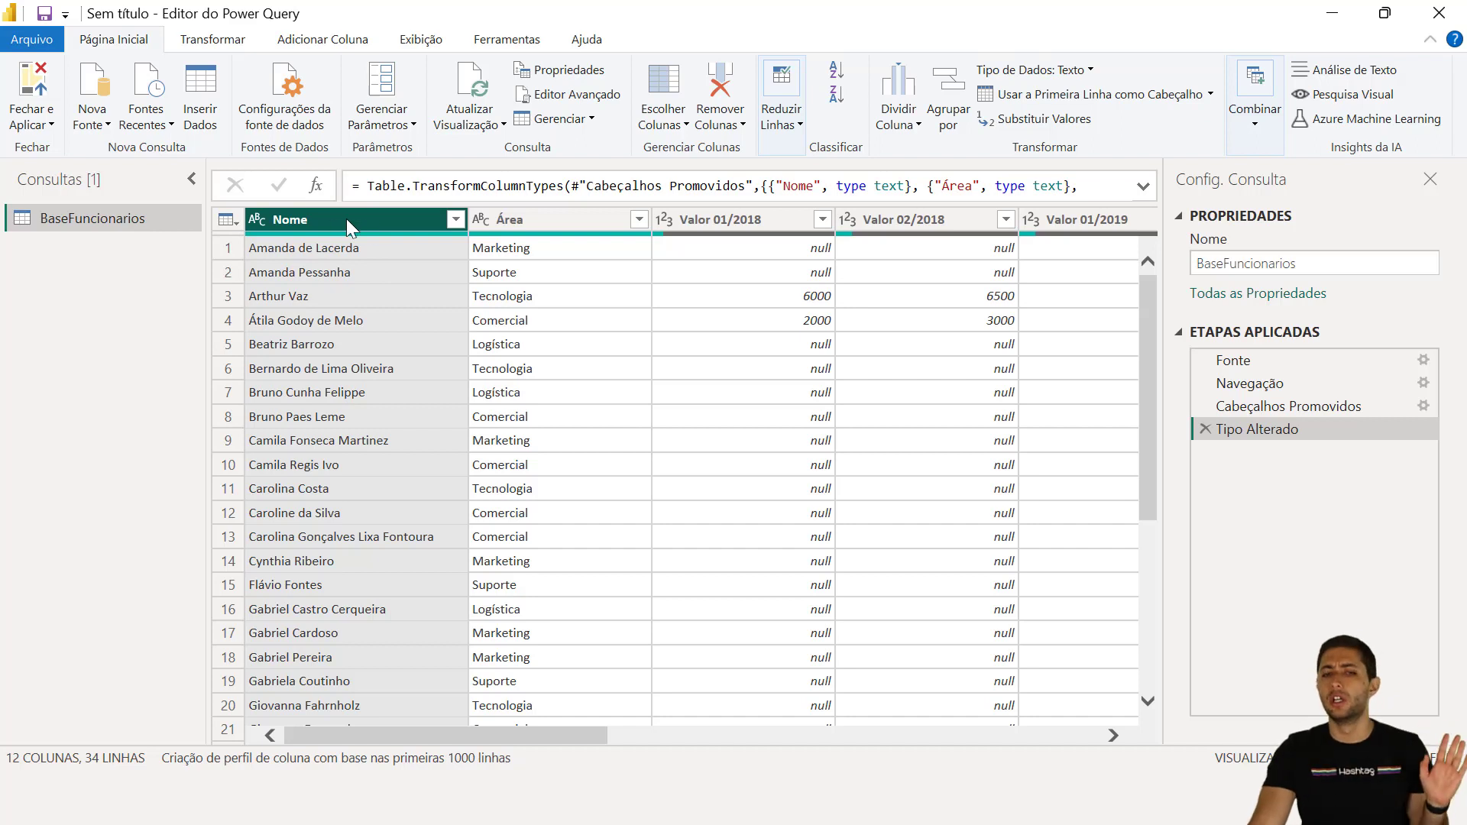
Step: Examine the Área column and the period columns Valor 01/2018, Valor 02/2018 and Valor 01/2019 in the query
left_click(536, 222)
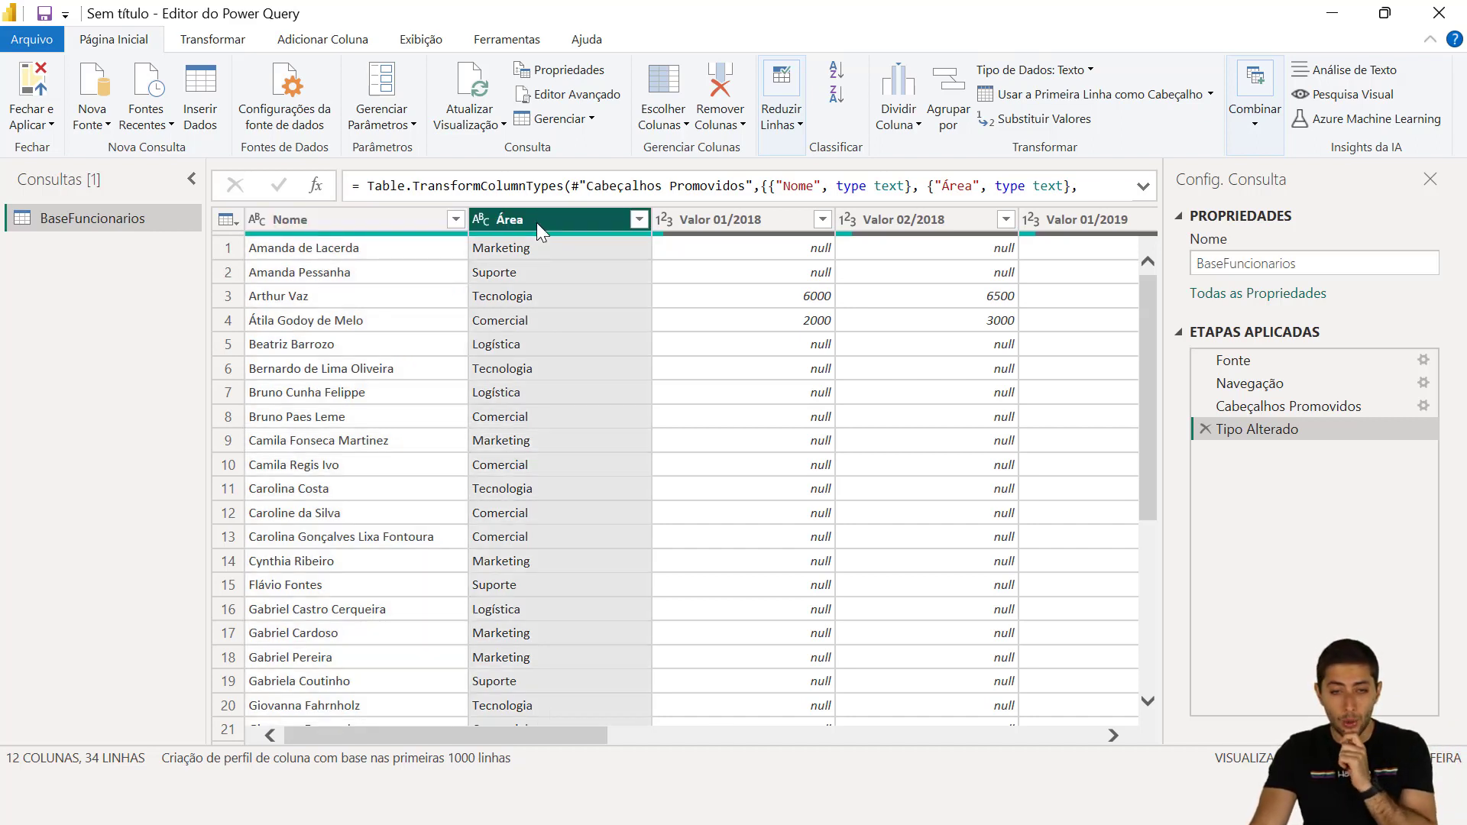
left_click(693, 224)
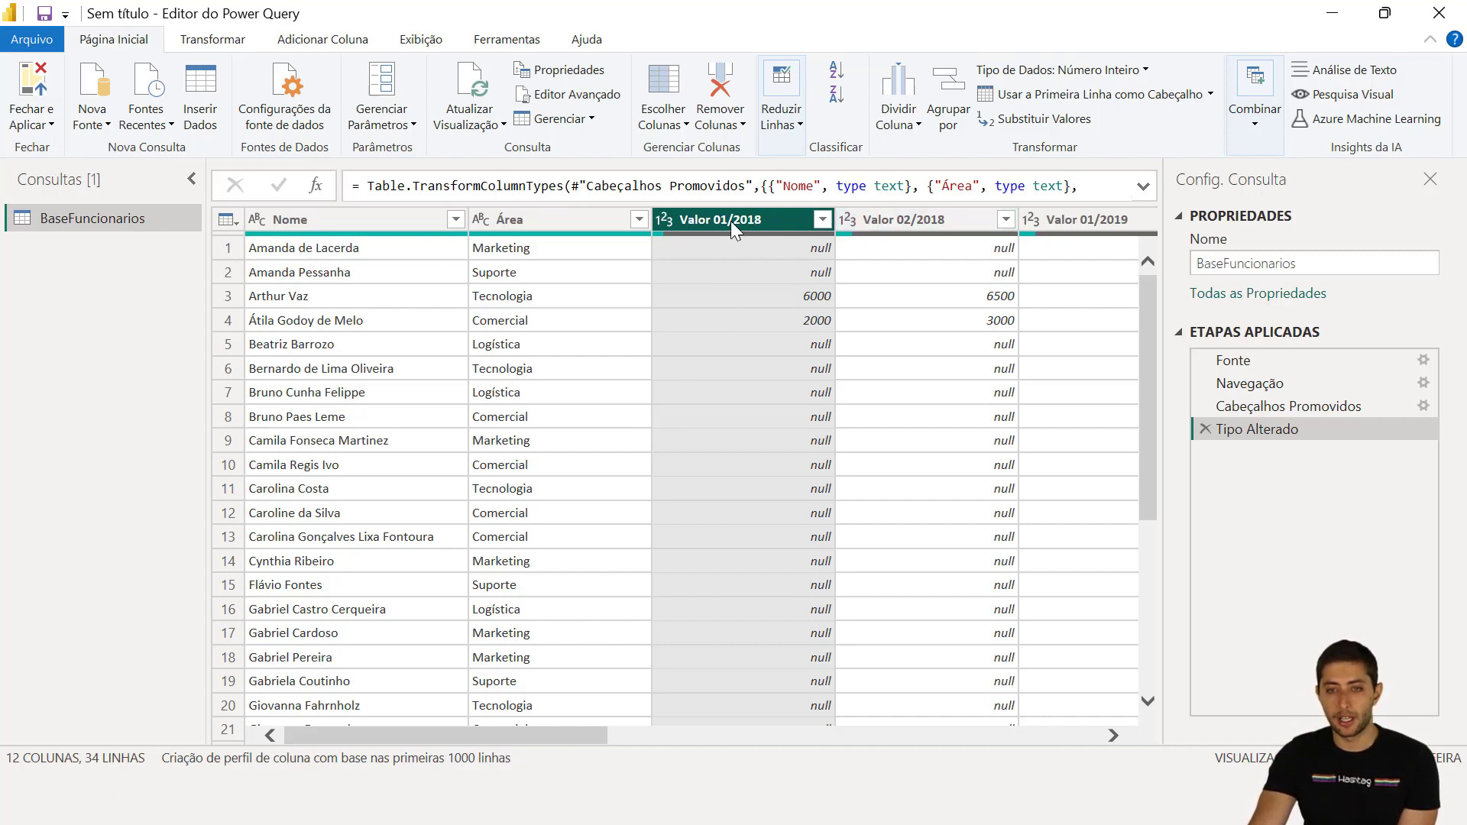
left_click(939, 221)
left_click(1120, 220)
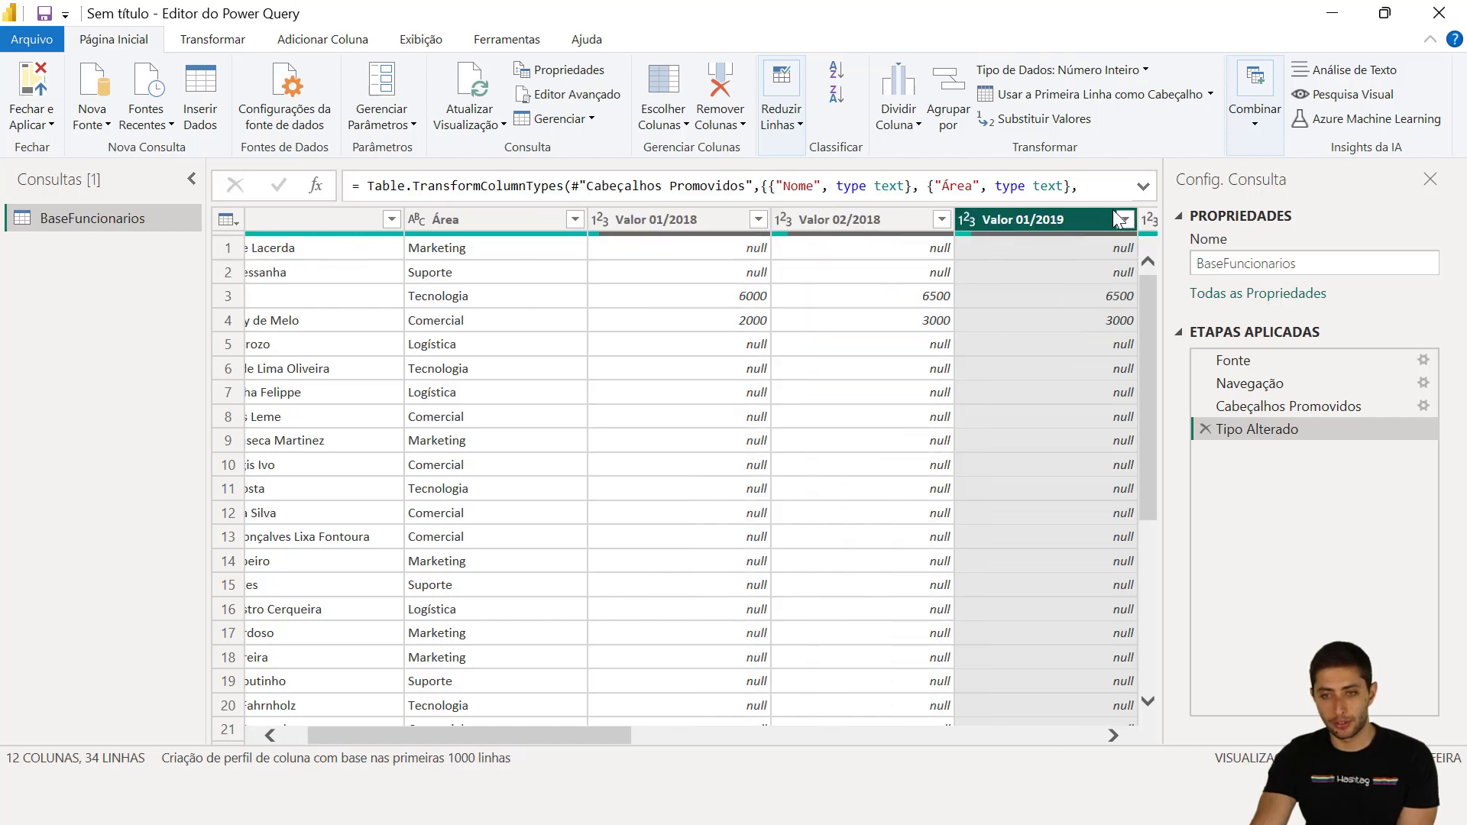
left_click(733, 220)
left_click(849, 219)
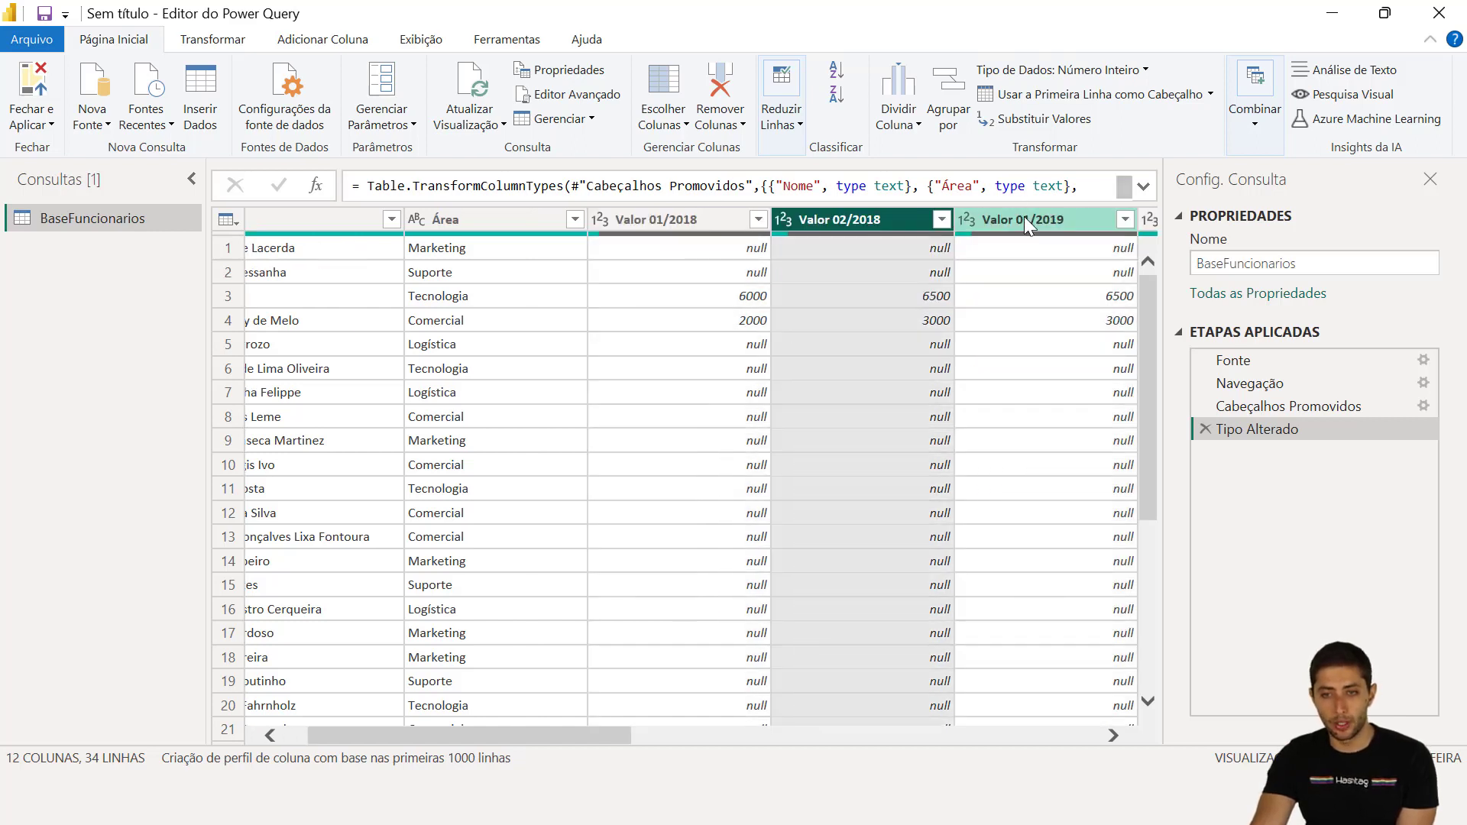
left_click(1024, 219)
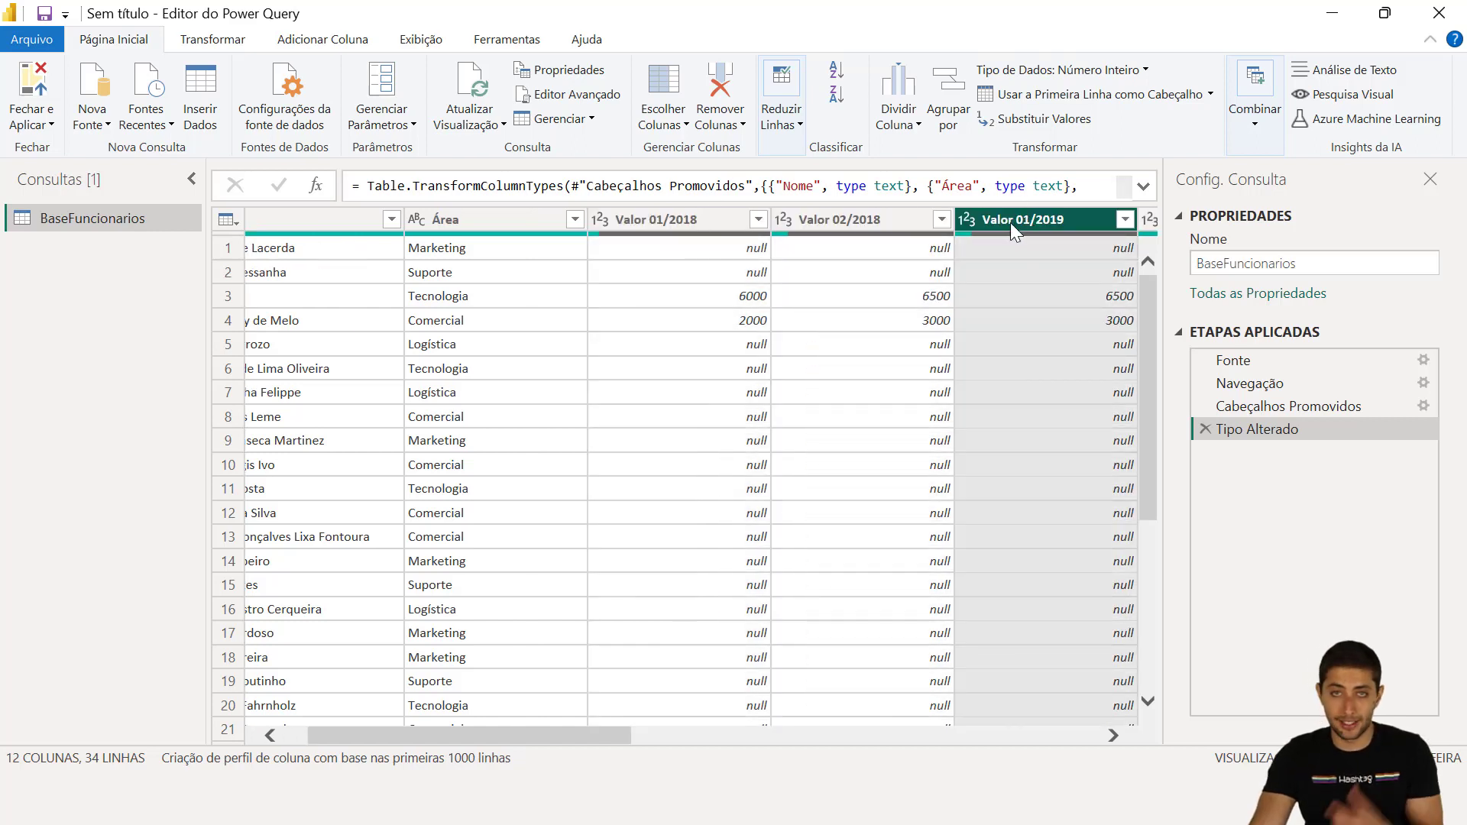
left_click(661, 226)
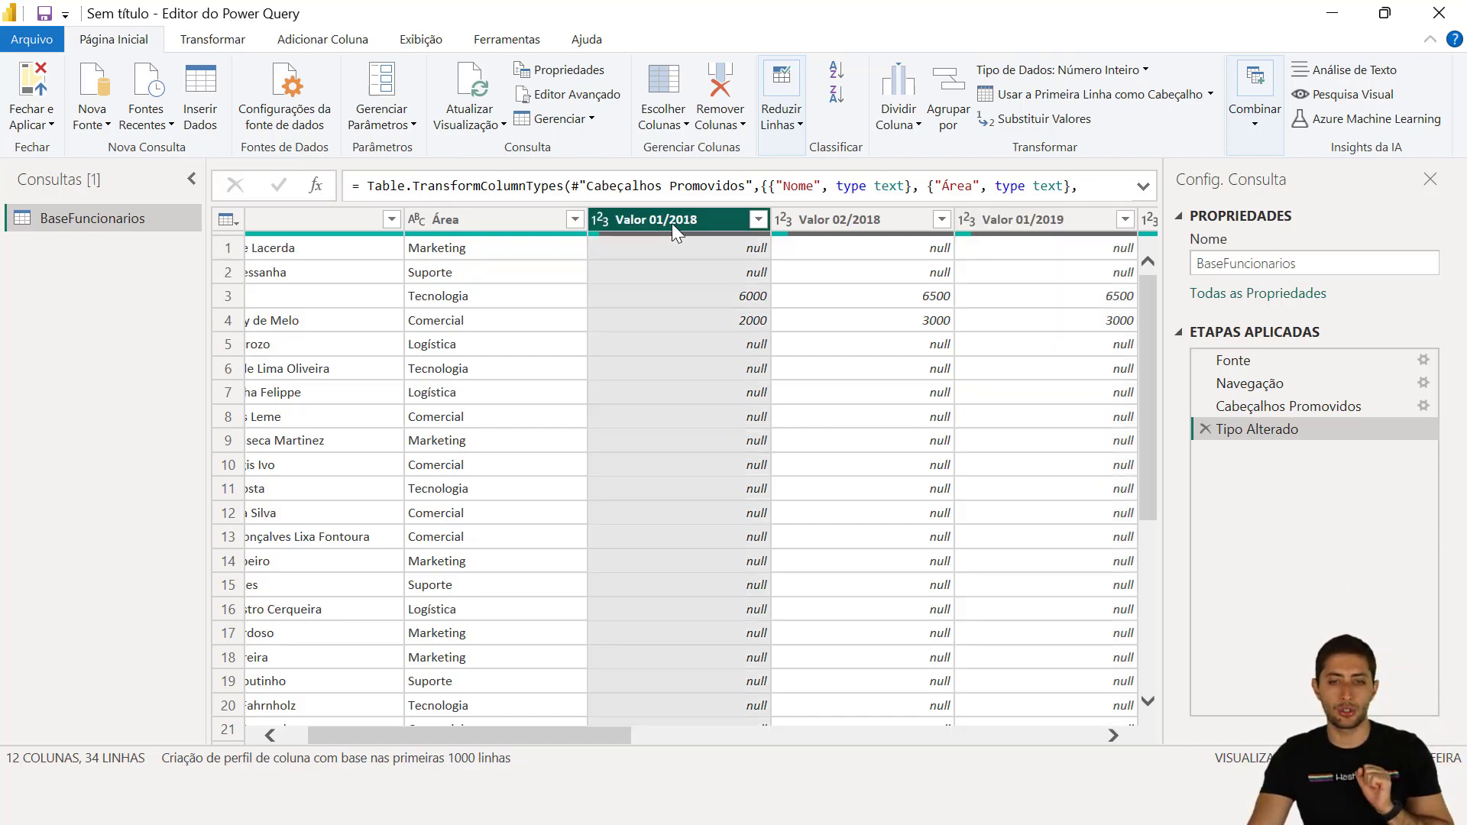
left_click(827, 226)
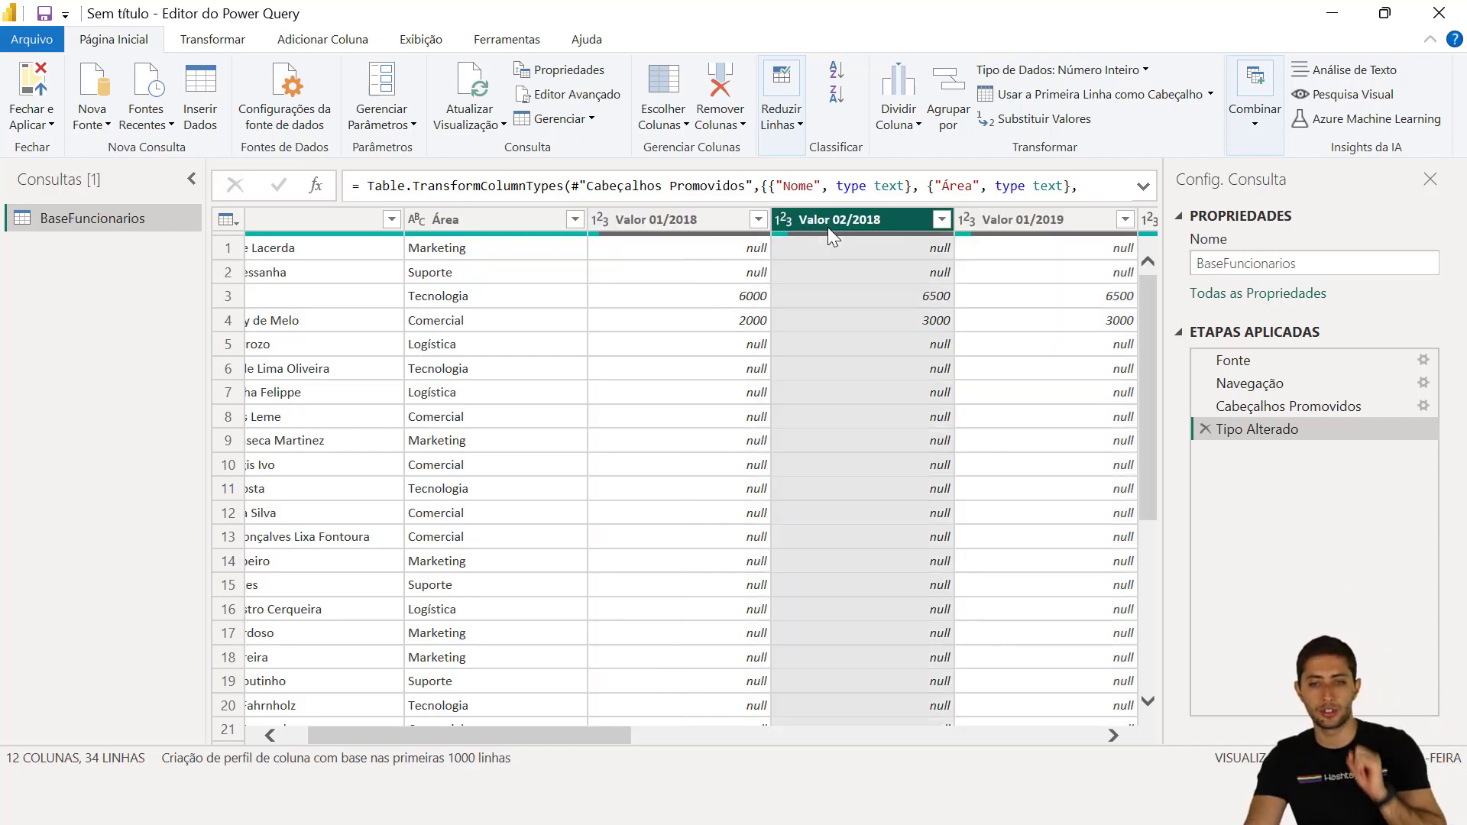
left_click(1025, 218)
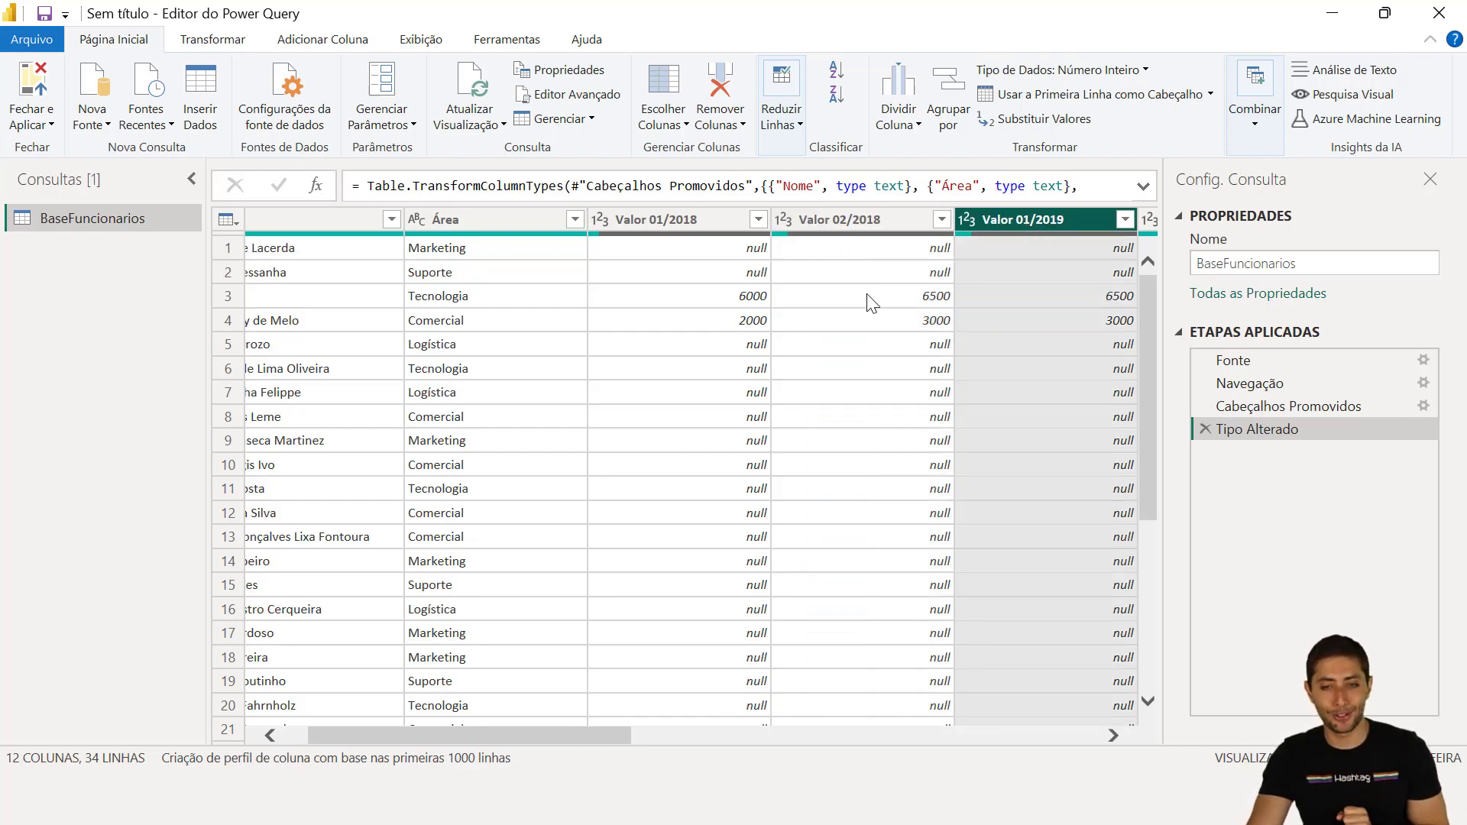
Step: Compare the Valor 01/2018 and Valor 02/2018 headers with their values in rows 3 and 4
left_click(694, 218)
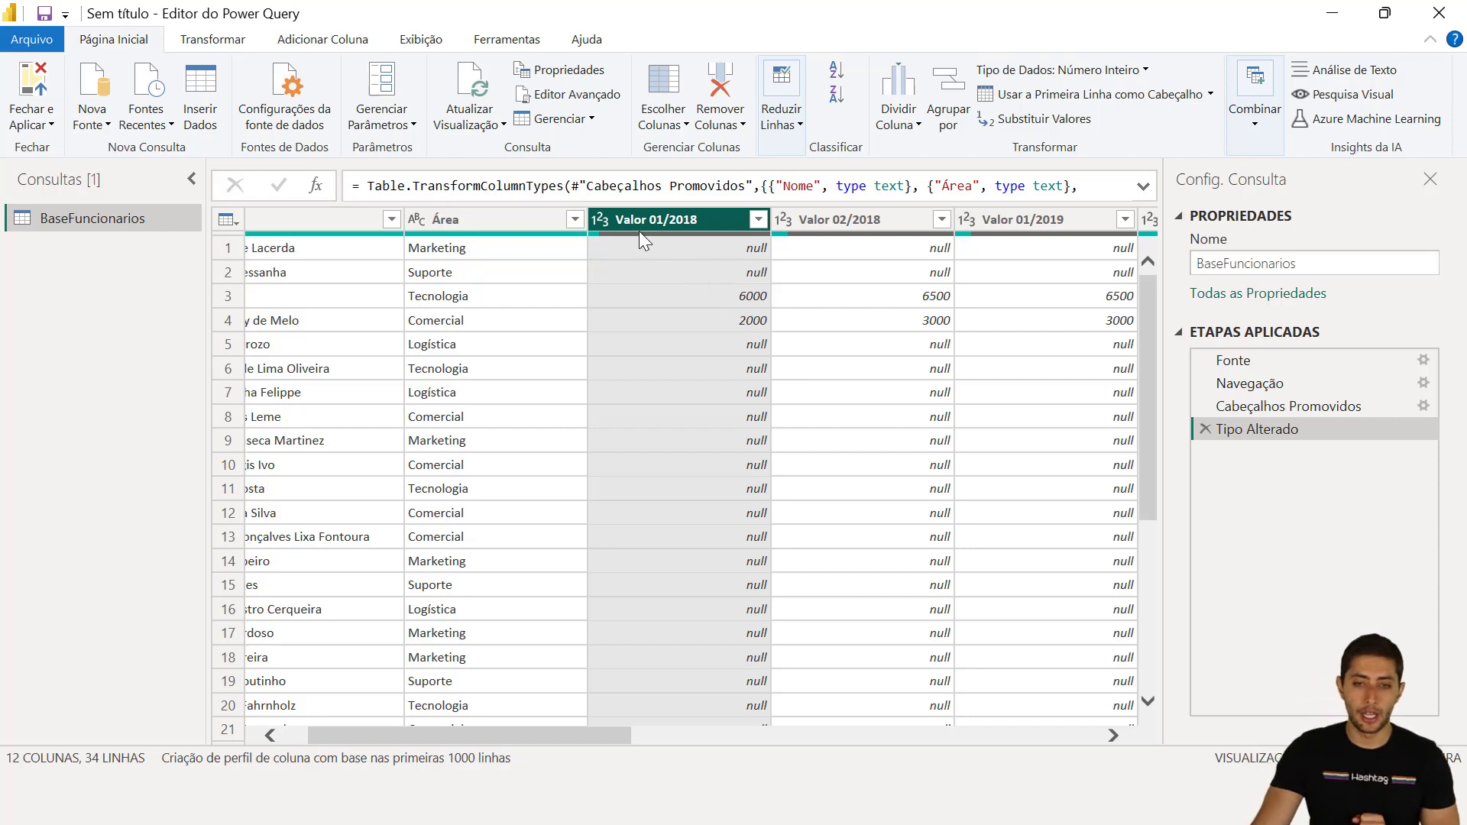
left_click(685, 297)
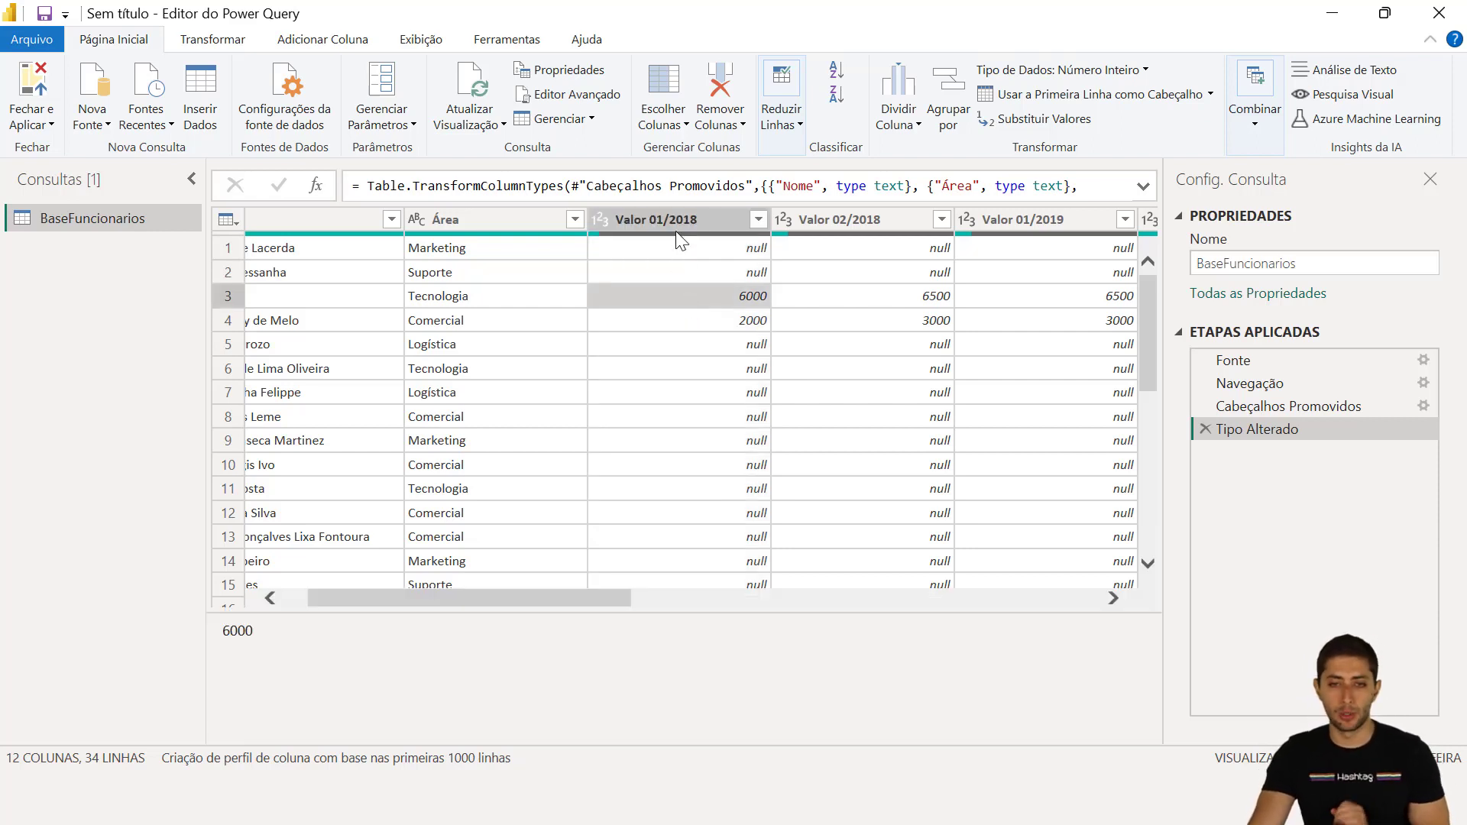
left_click(726, 321)
left_click(864, 220)
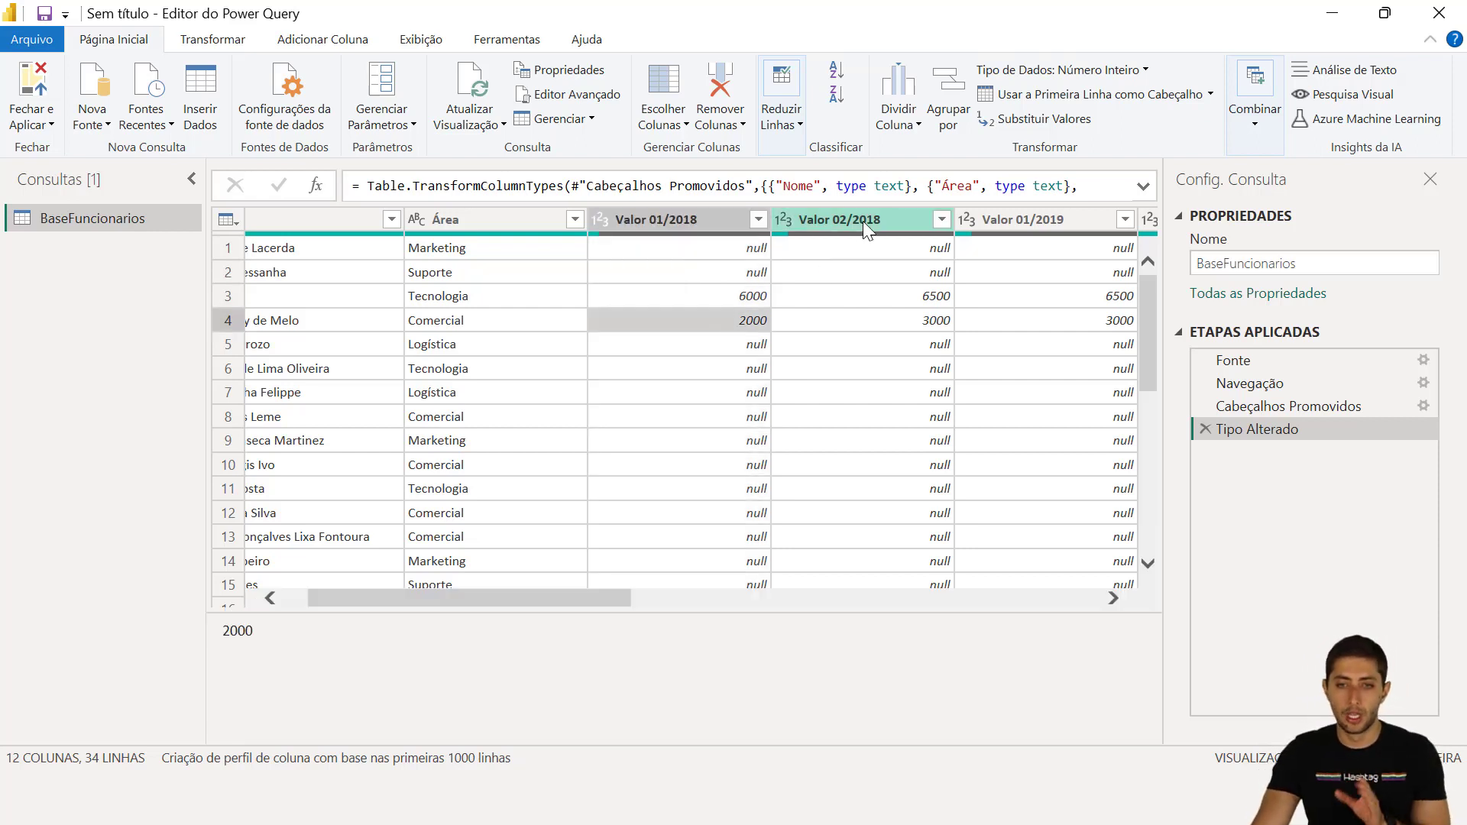
left_click(914, 299)
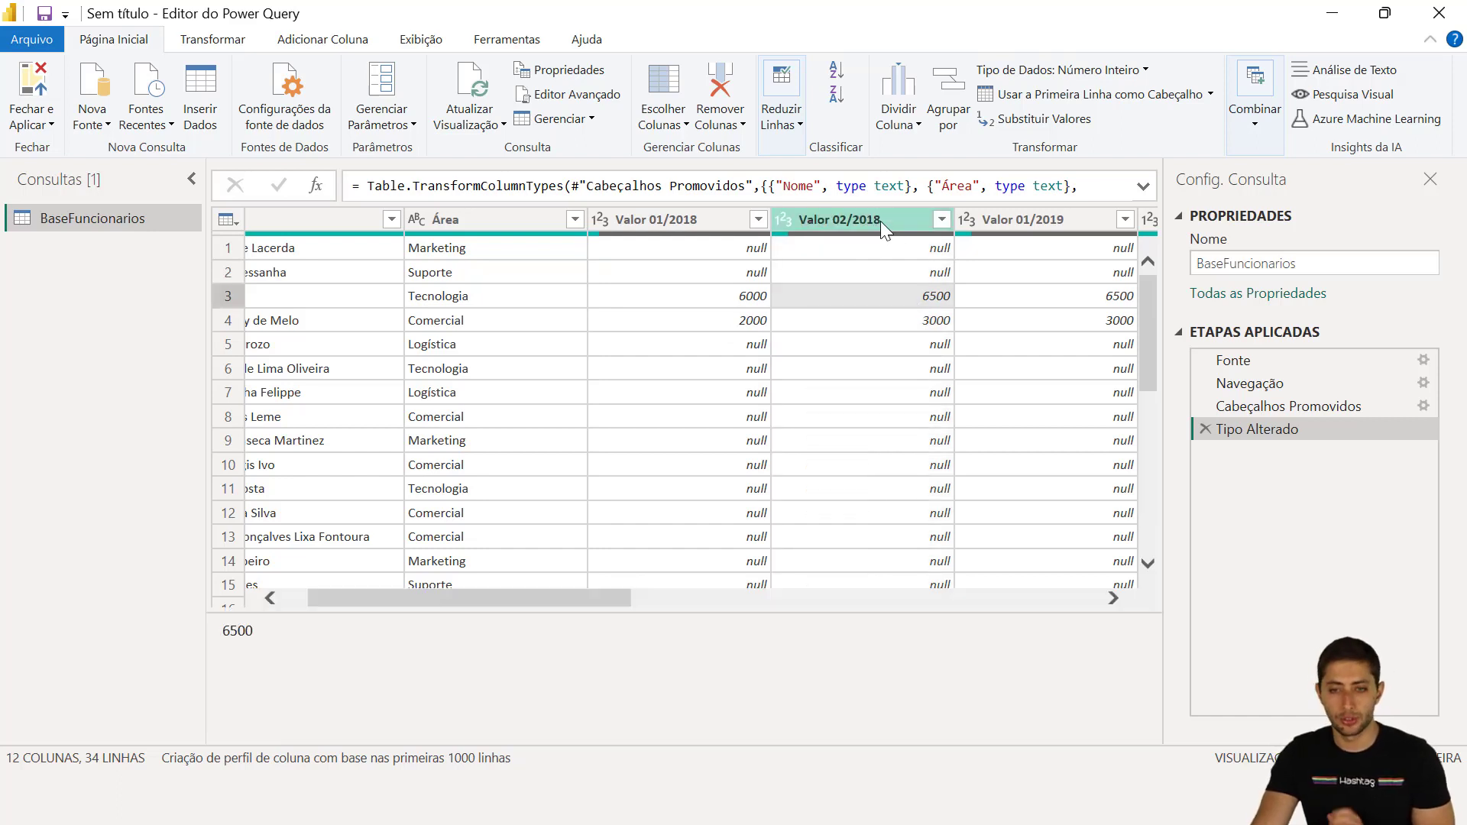
left_click(926, 321)
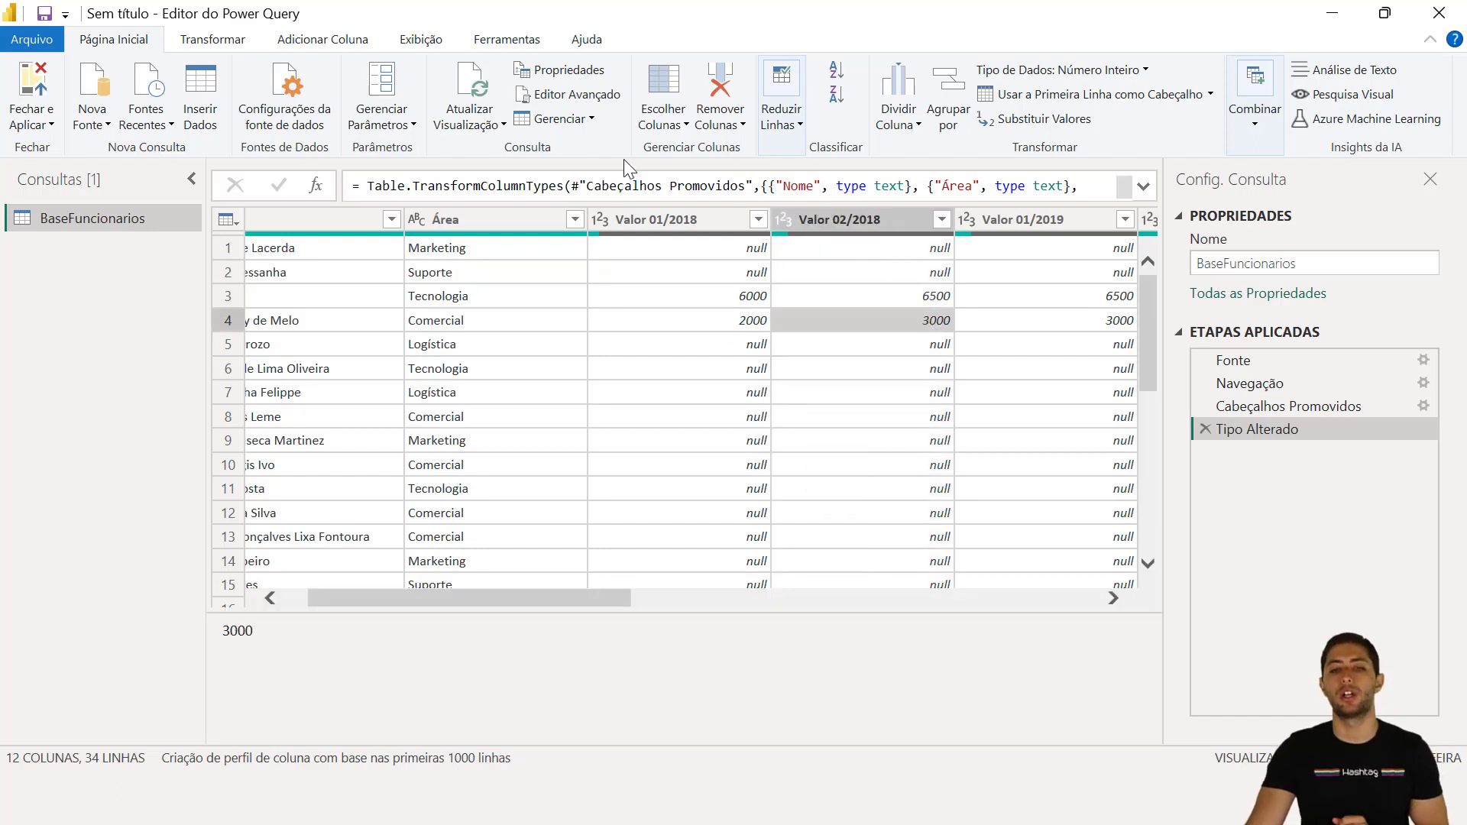
Step: Examine the Valor 01/2018, Valor 02/2018 and Valor 01/2019 columns that hold one semester each
left_click(673, 220)
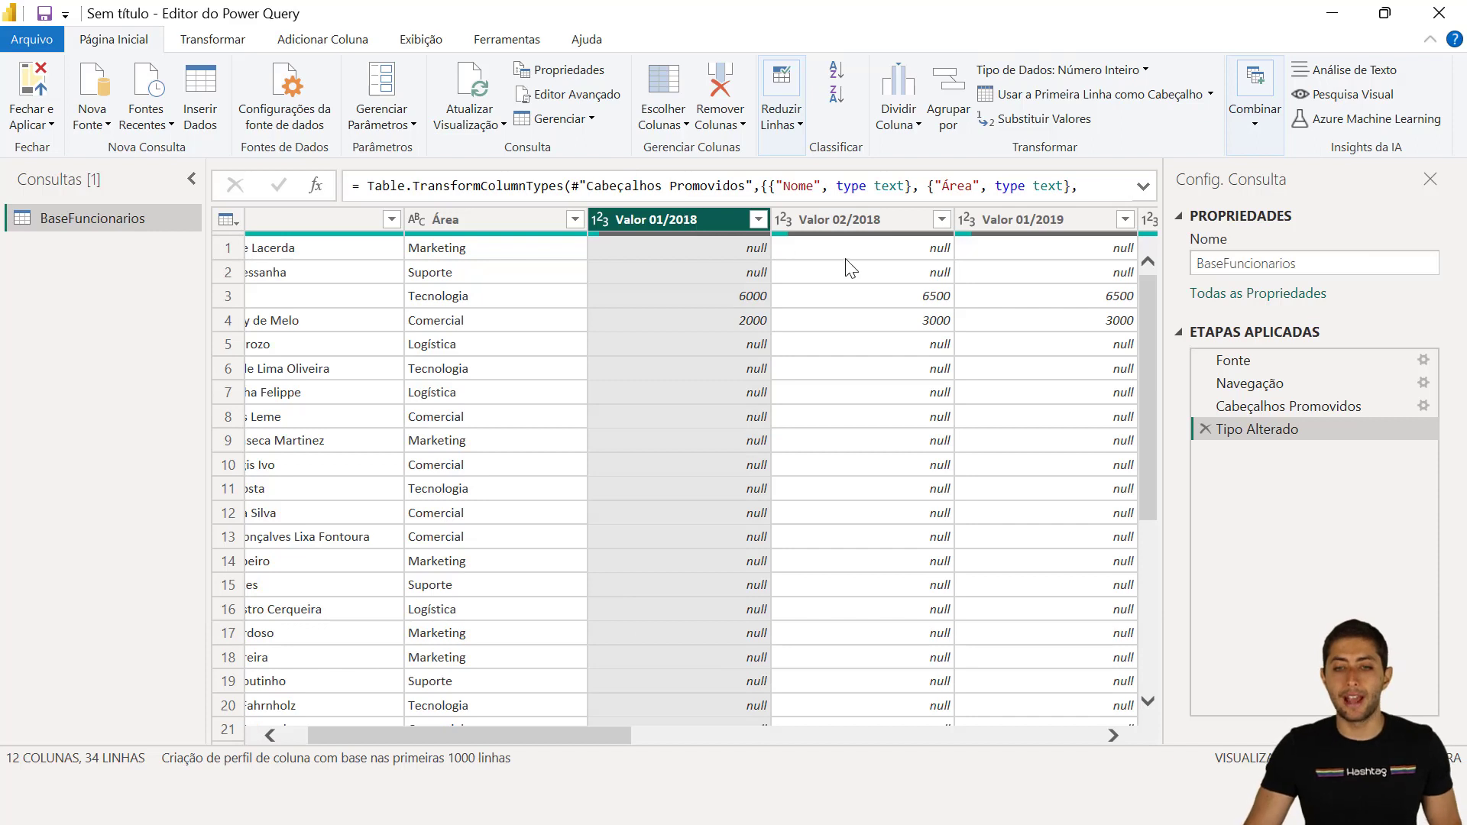
left_click(845, 221)
key("Left")
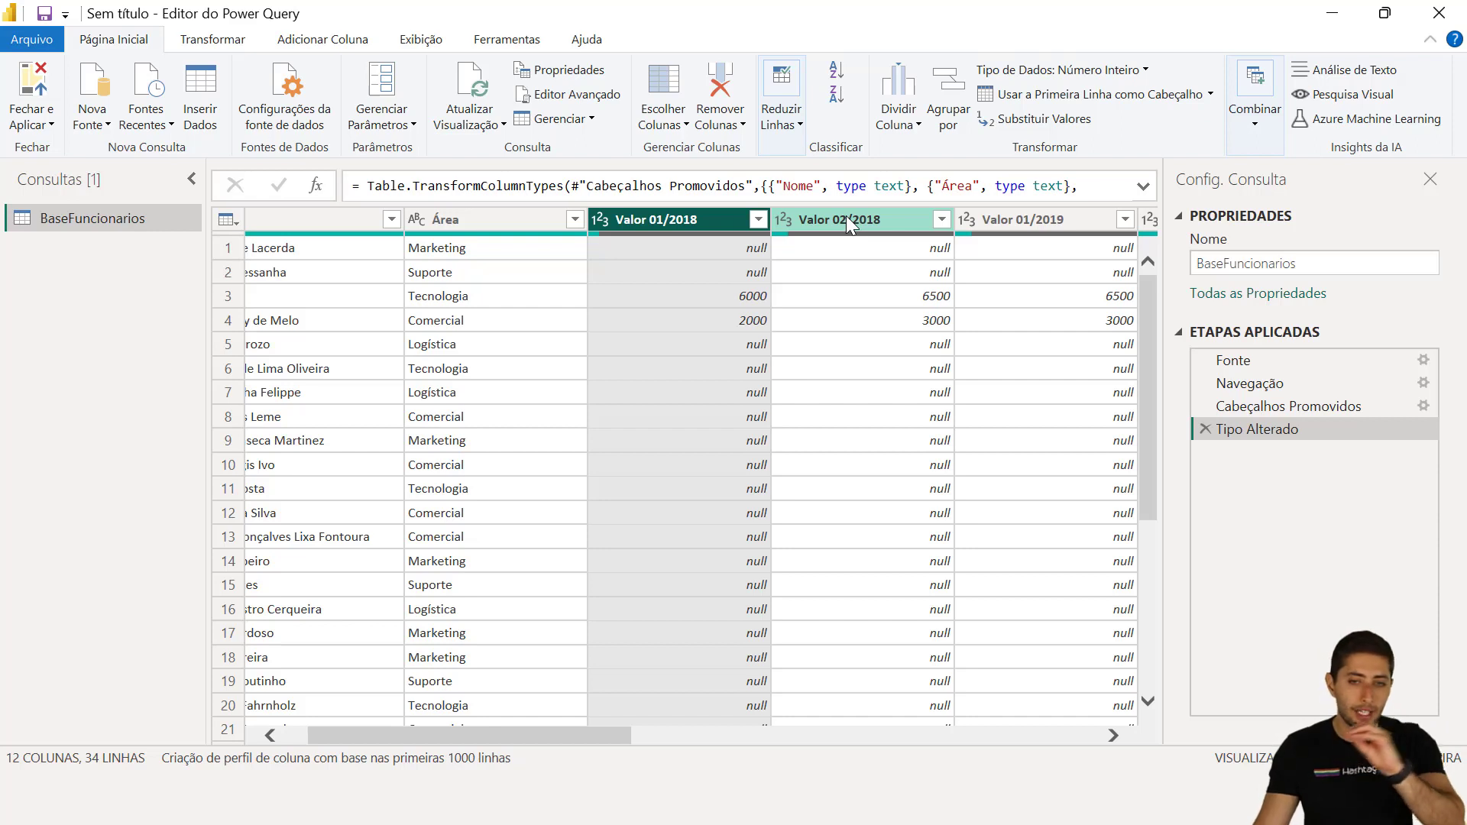
left_click(846, 218)
left_click(1045, 222)
left_click(662, 224)
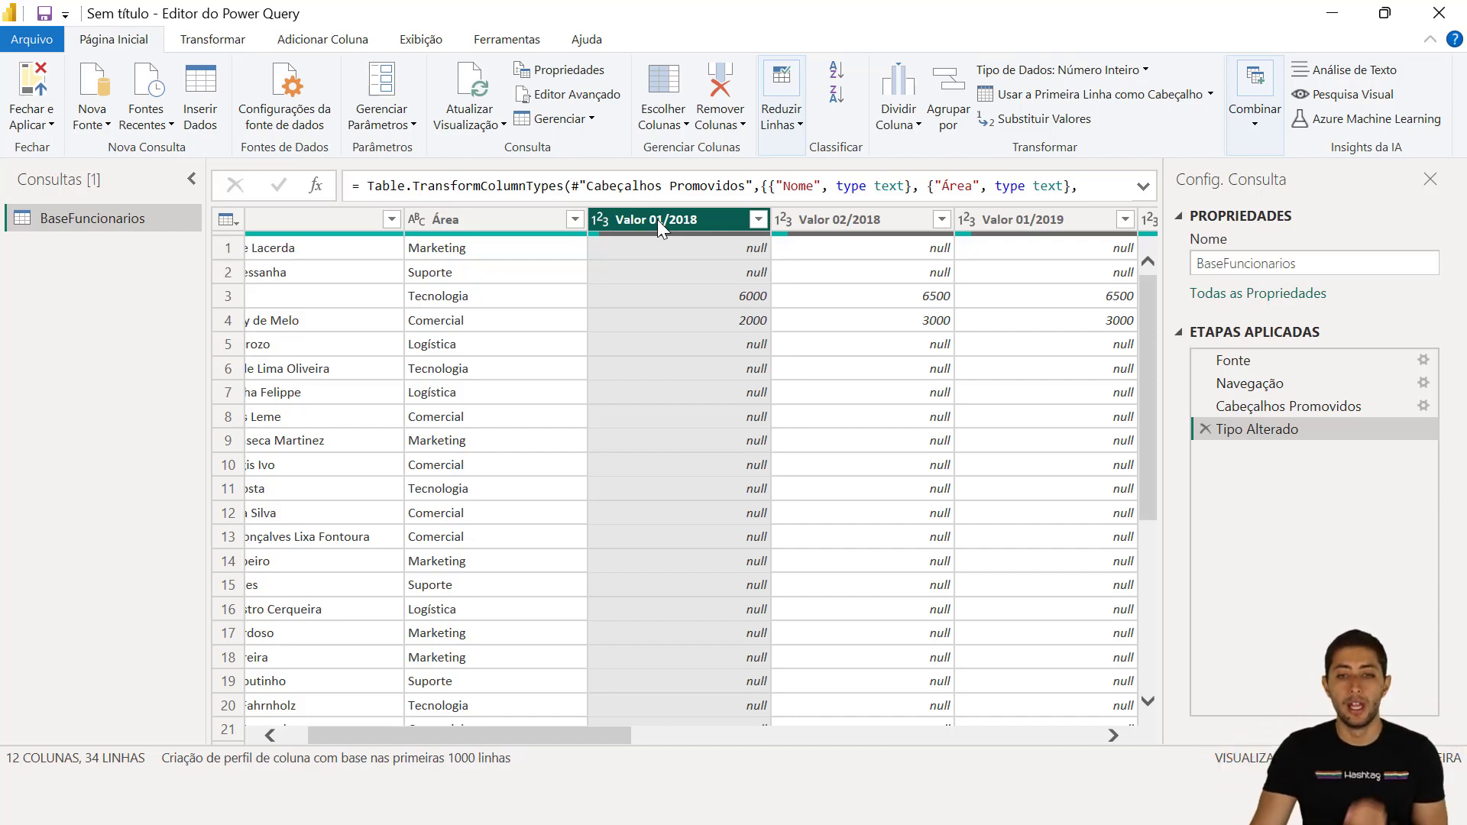
left_click(837, 223)
left_click(1007, 227)
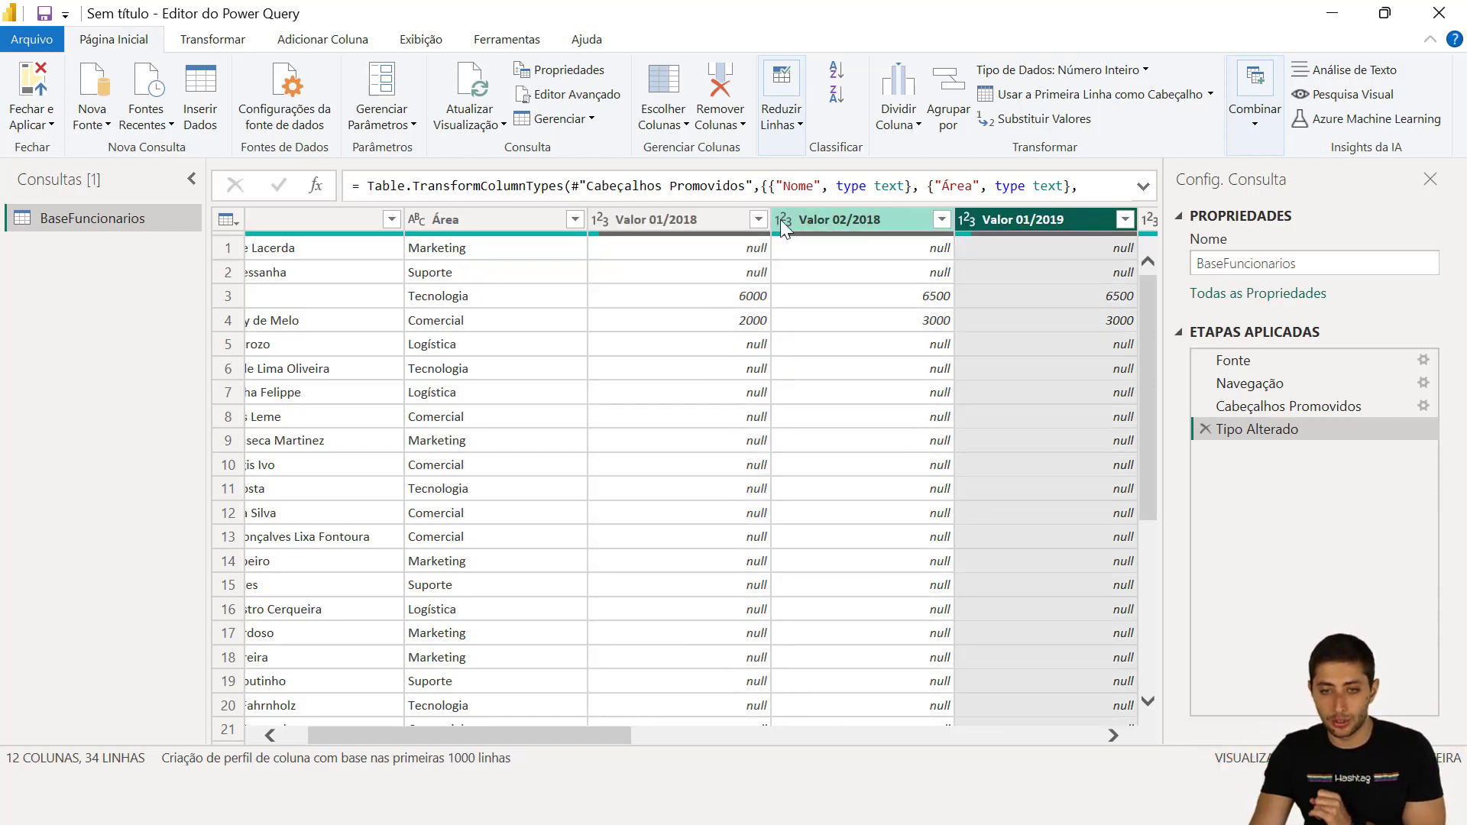
left_click(718, 217)
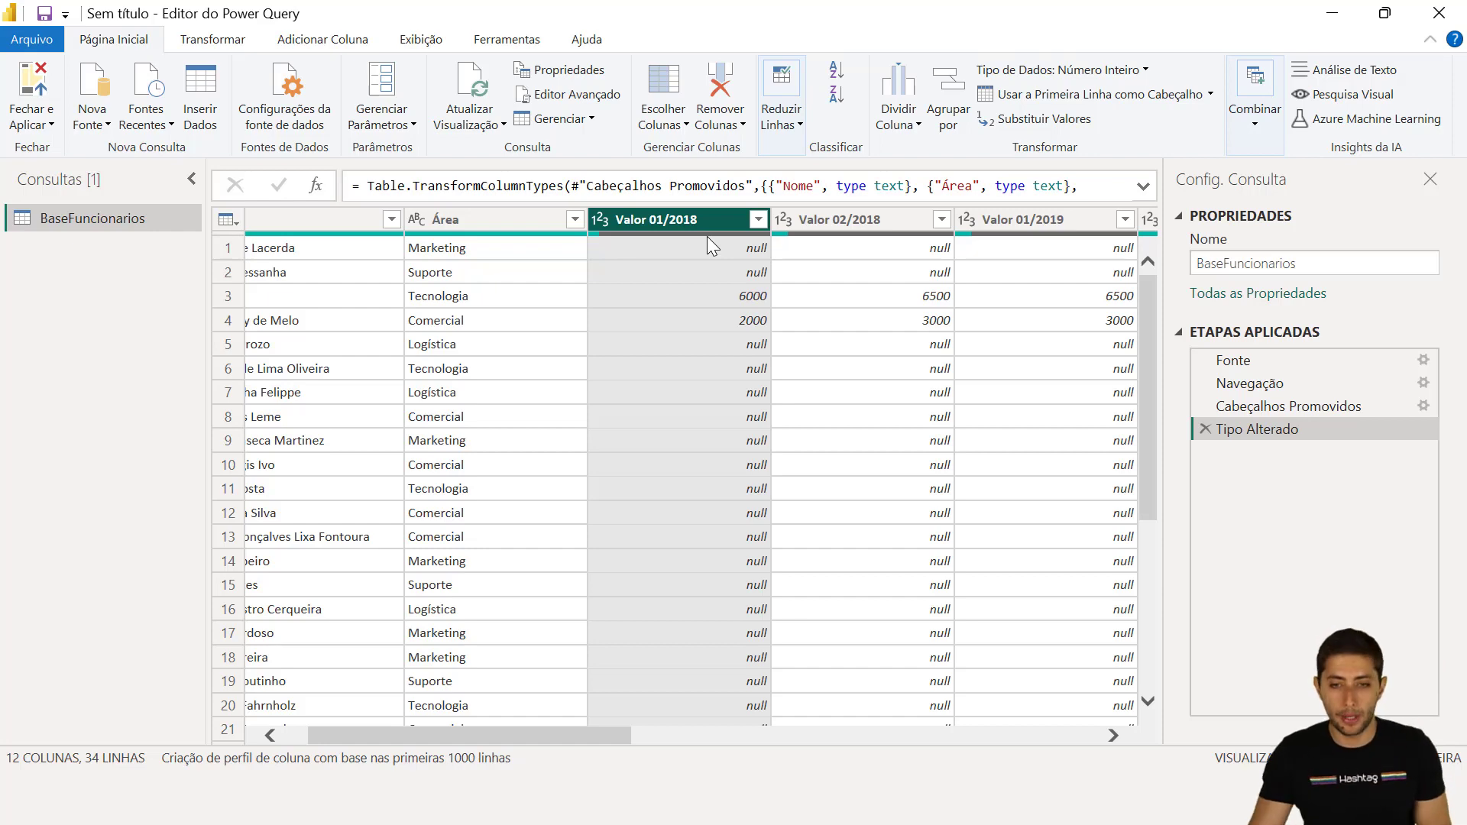
left_click_drag(593, 735, 547, 744)
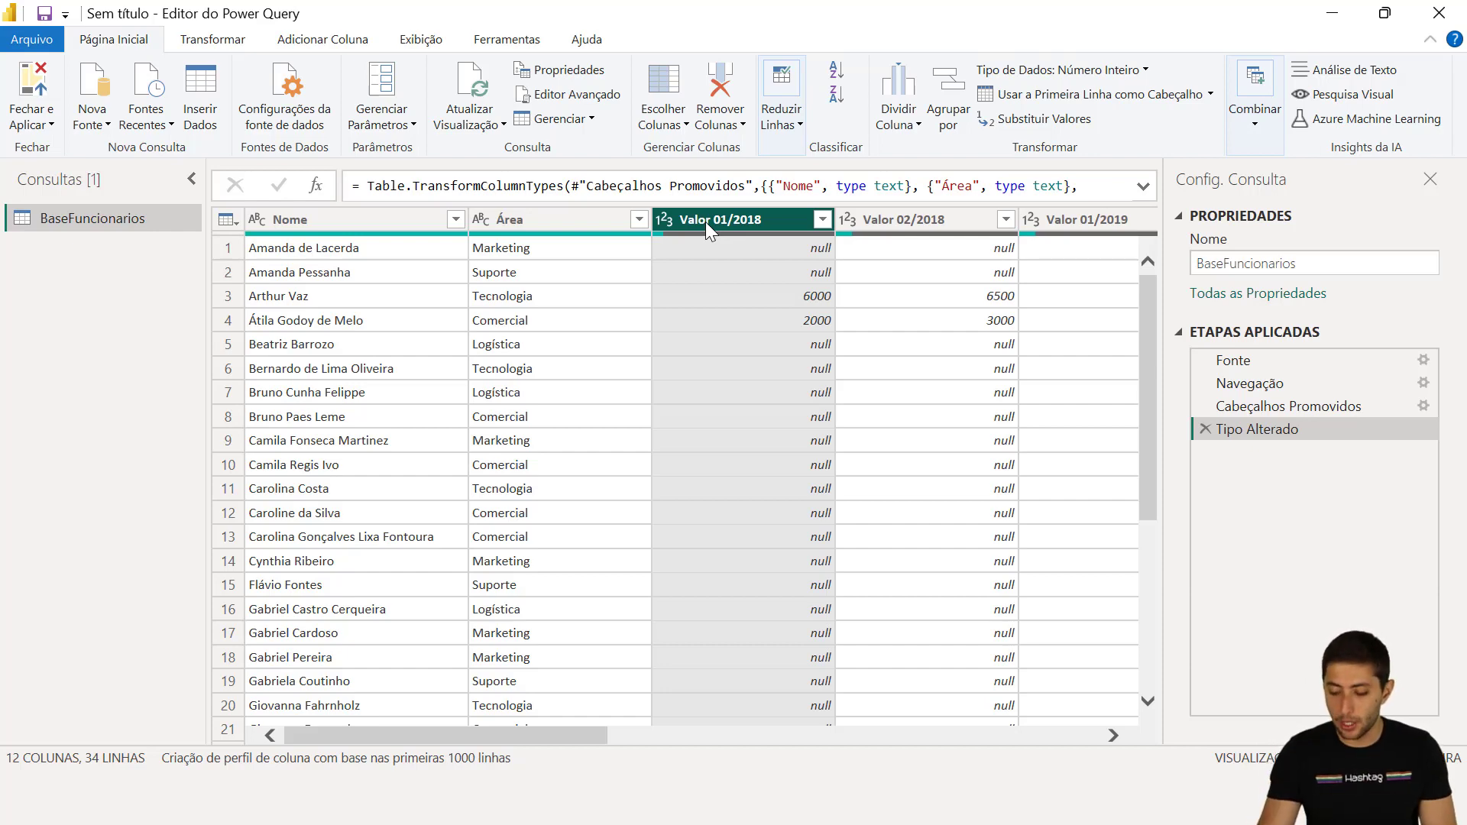
key("ctrl+shift+End")
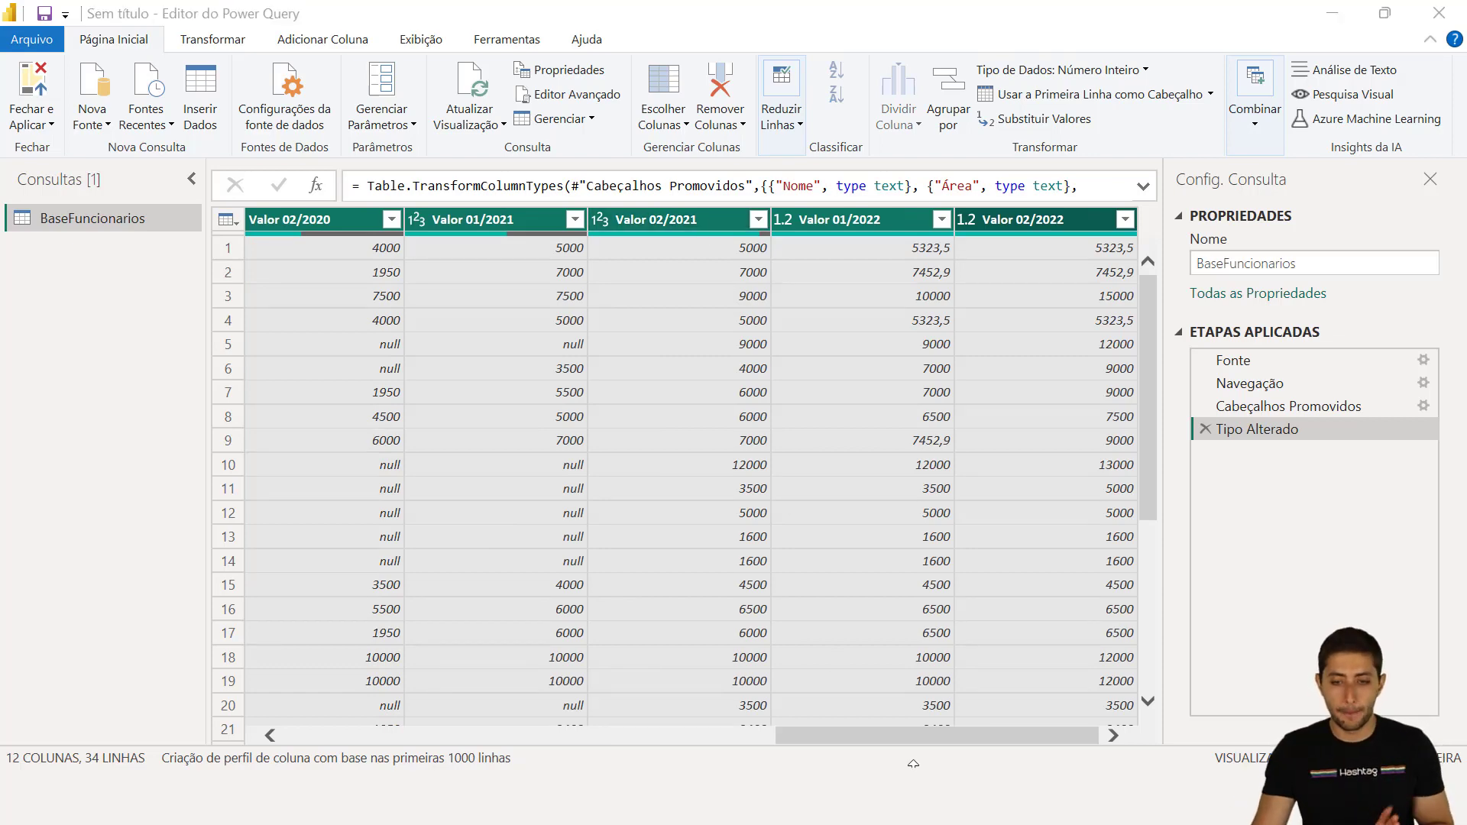
left_click_drag(877, 732, 382, 699)
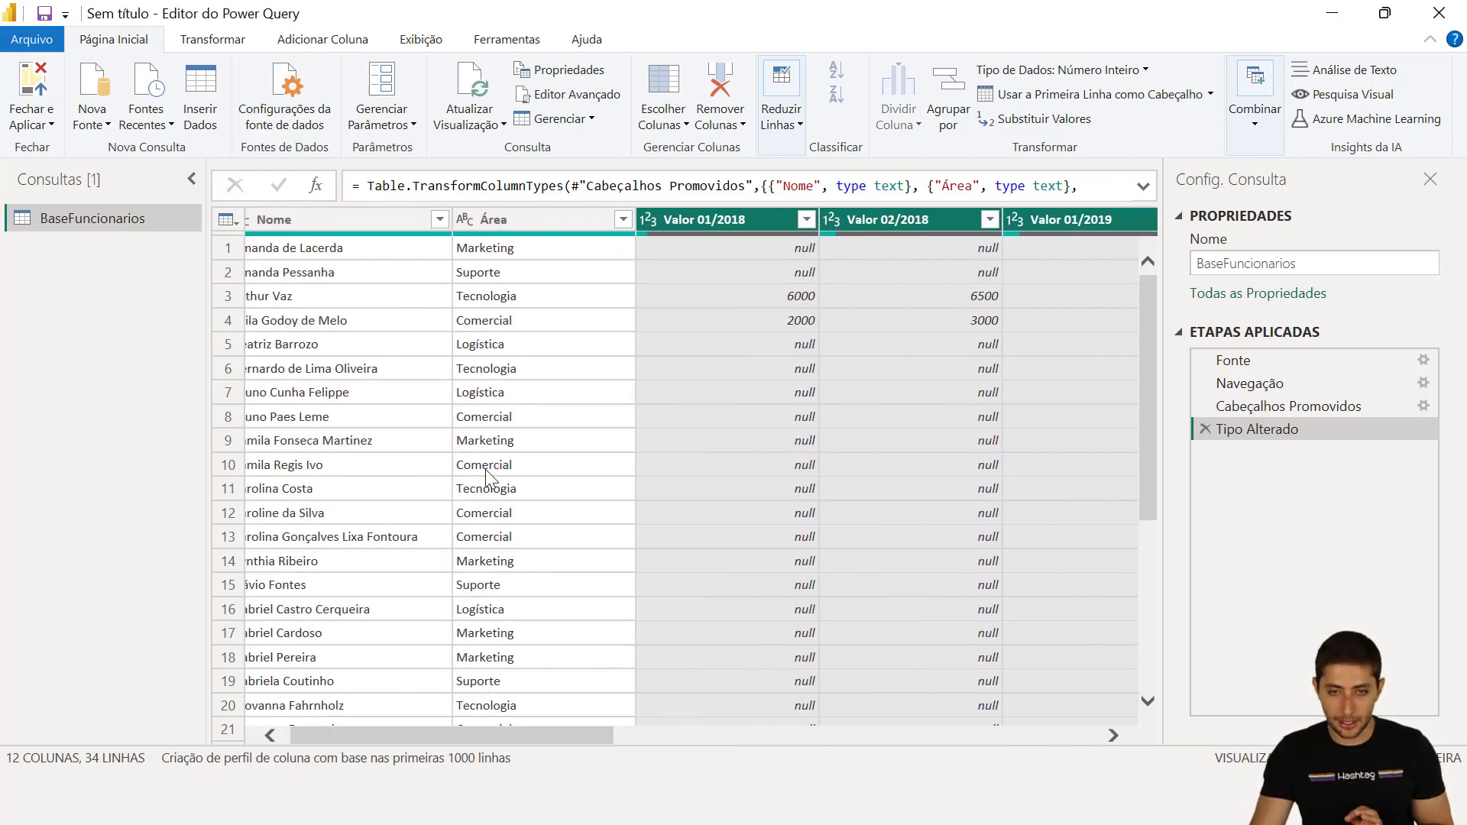
Step: Select all period columns from Valor 01/2018 to Valor 02/2022 and unpivot them into rows
left_click(719, 220)
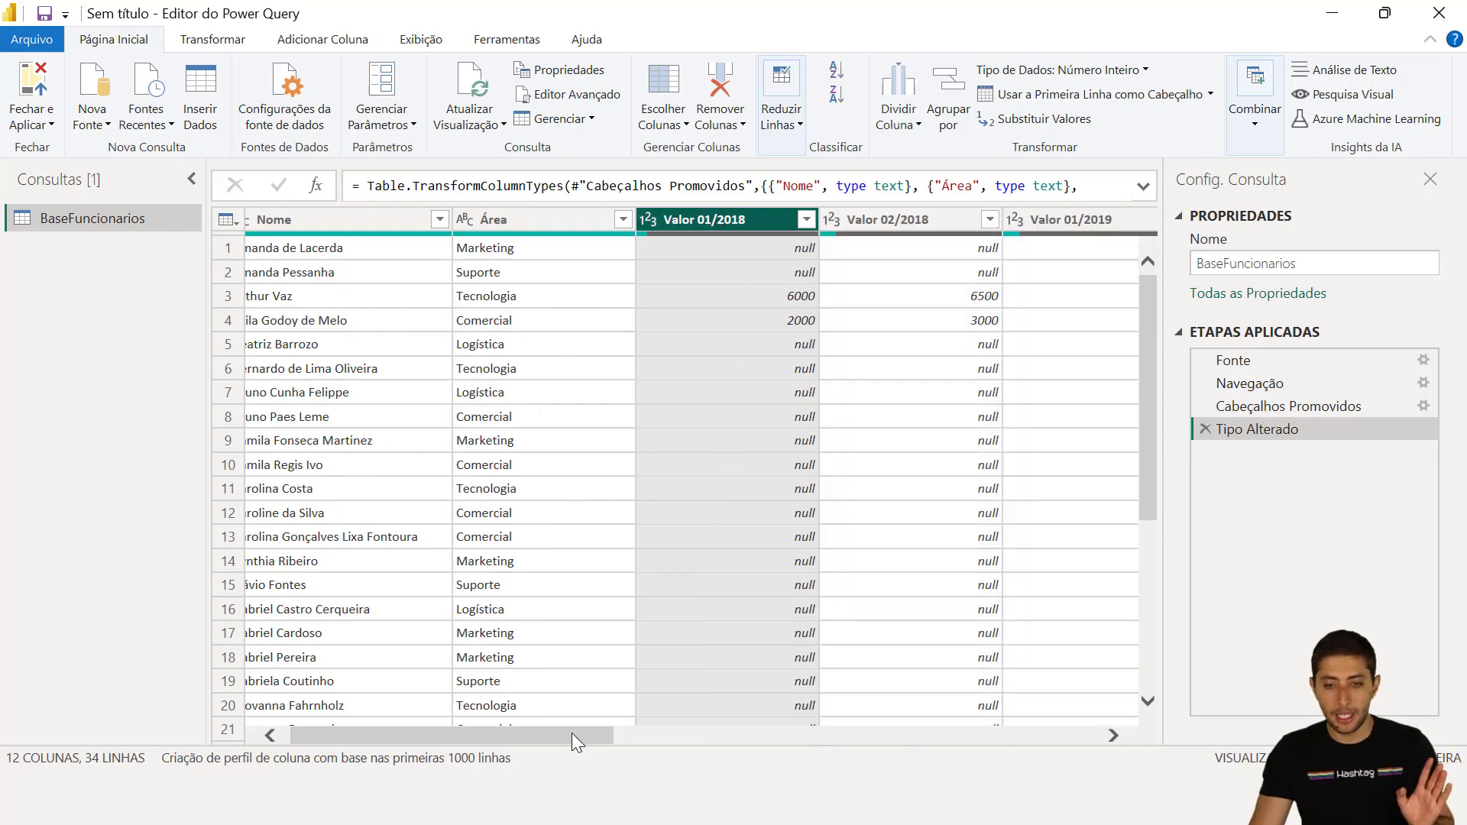
left_click_drag(571, 732, 1144, 722)
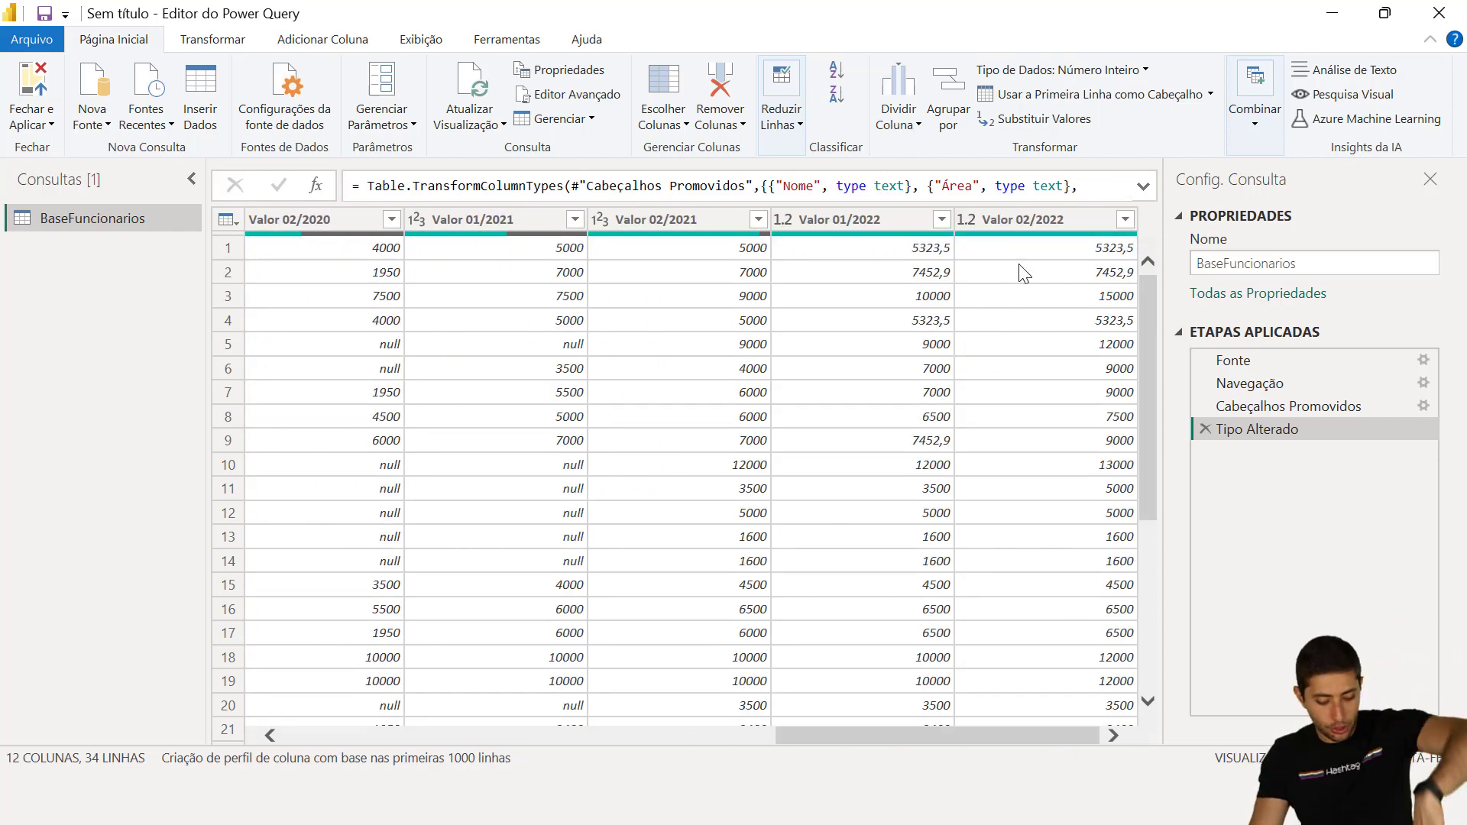
left_click(1031, 220, "shift")
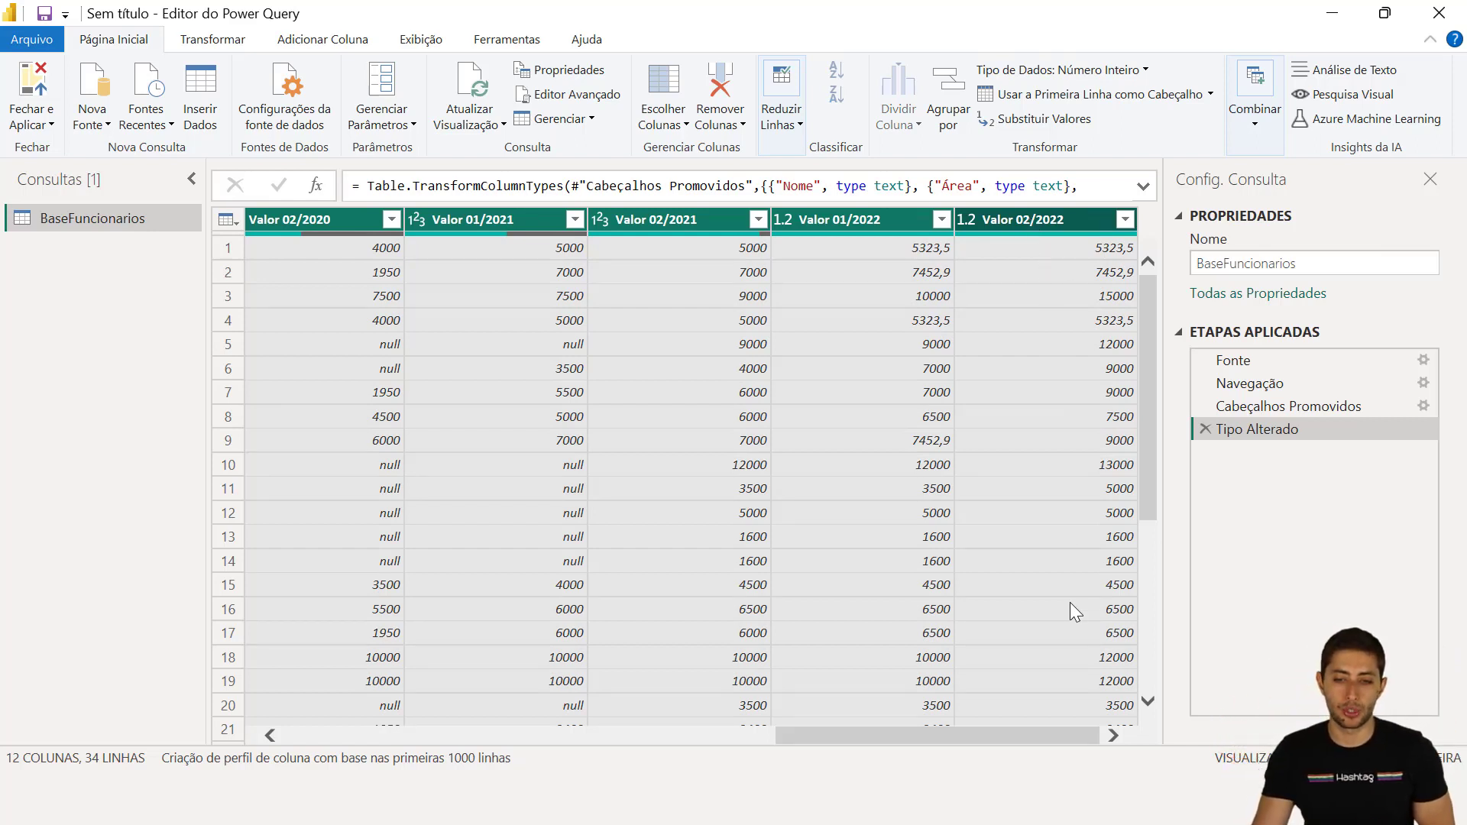
left_click_drag(1034, 740, 565, 690)
right_click(689, 227)
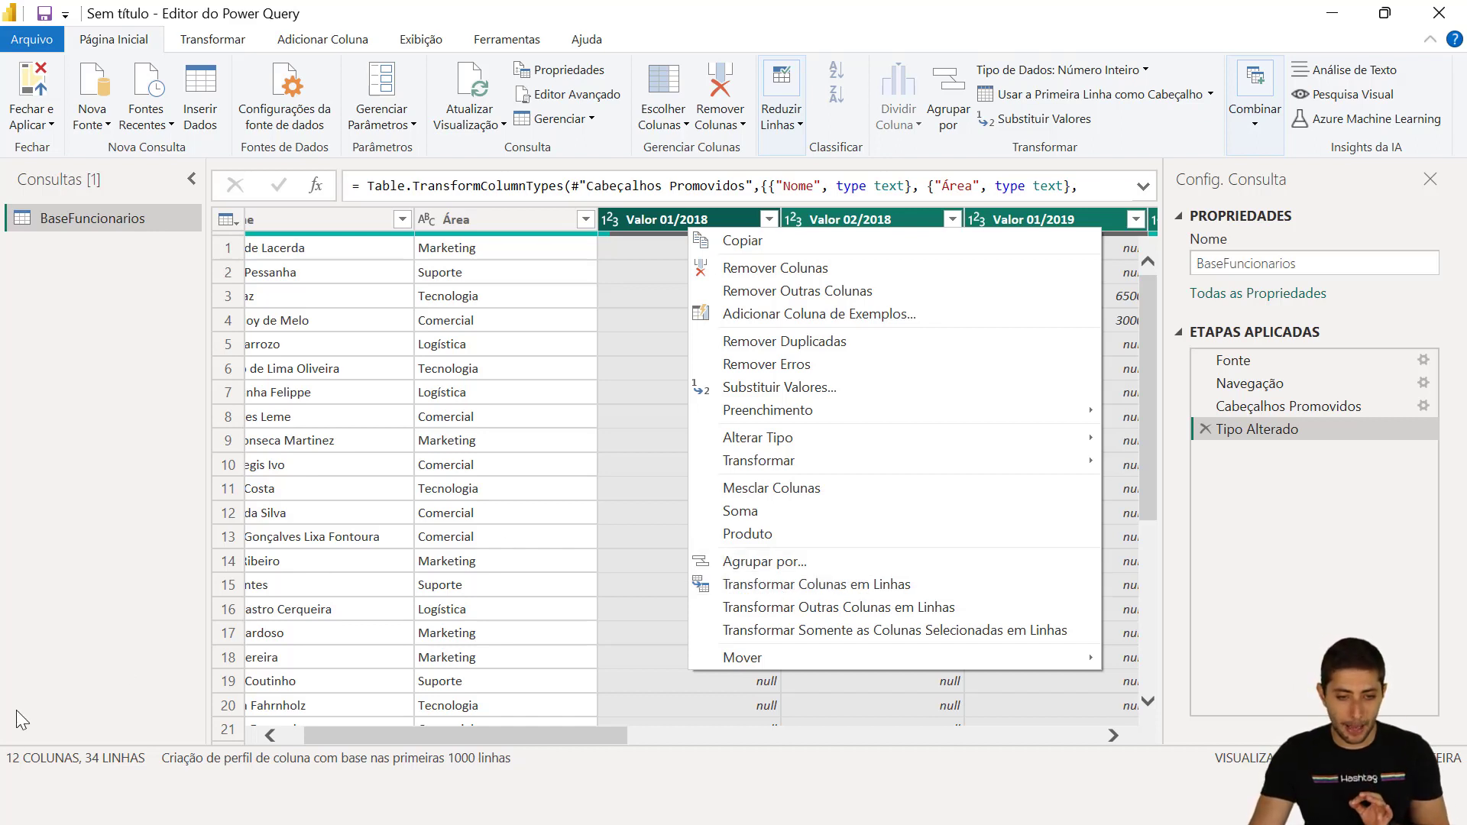
left_click(87, 708)
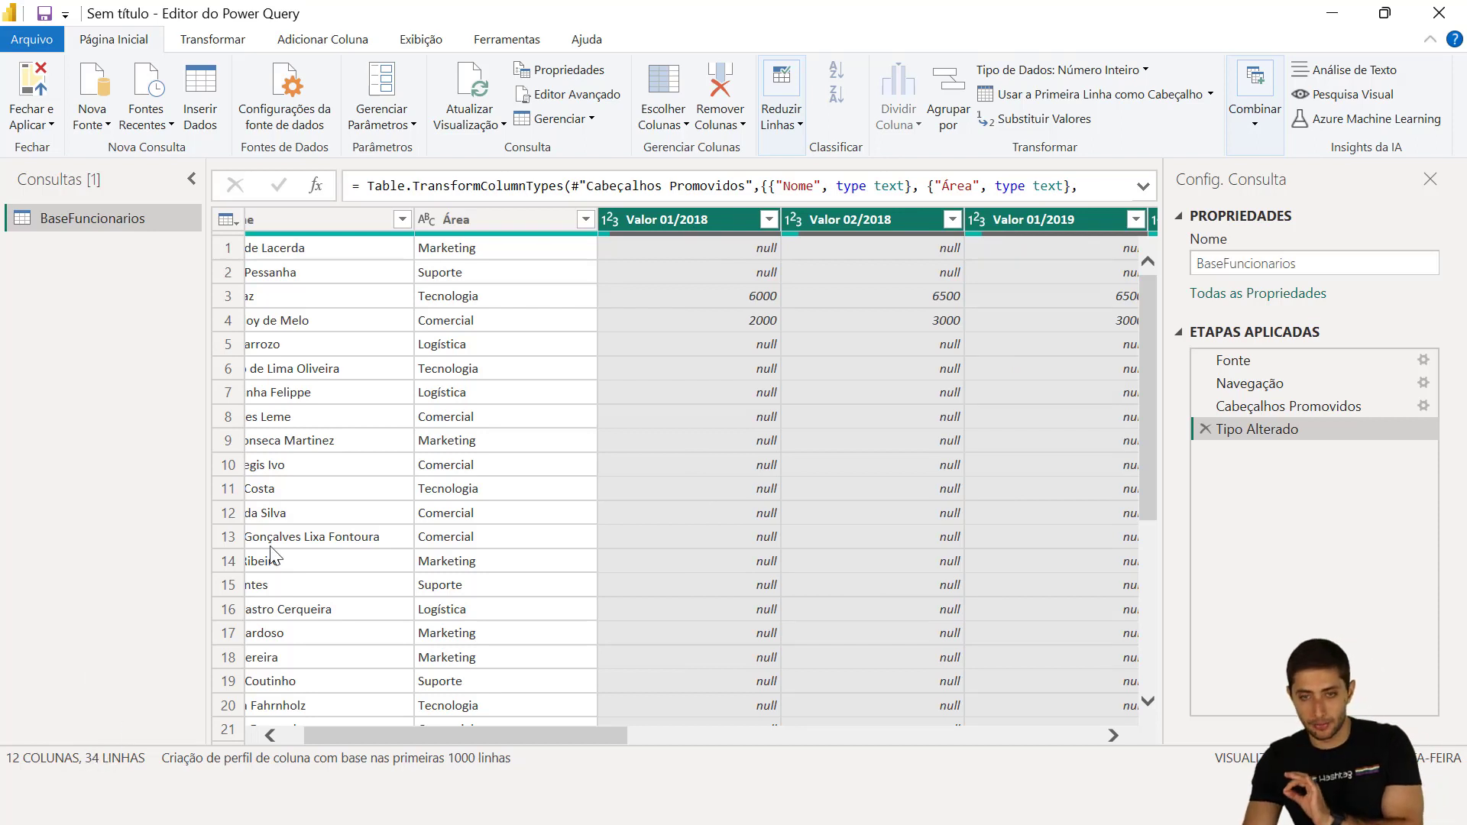
right_click(666, 222)
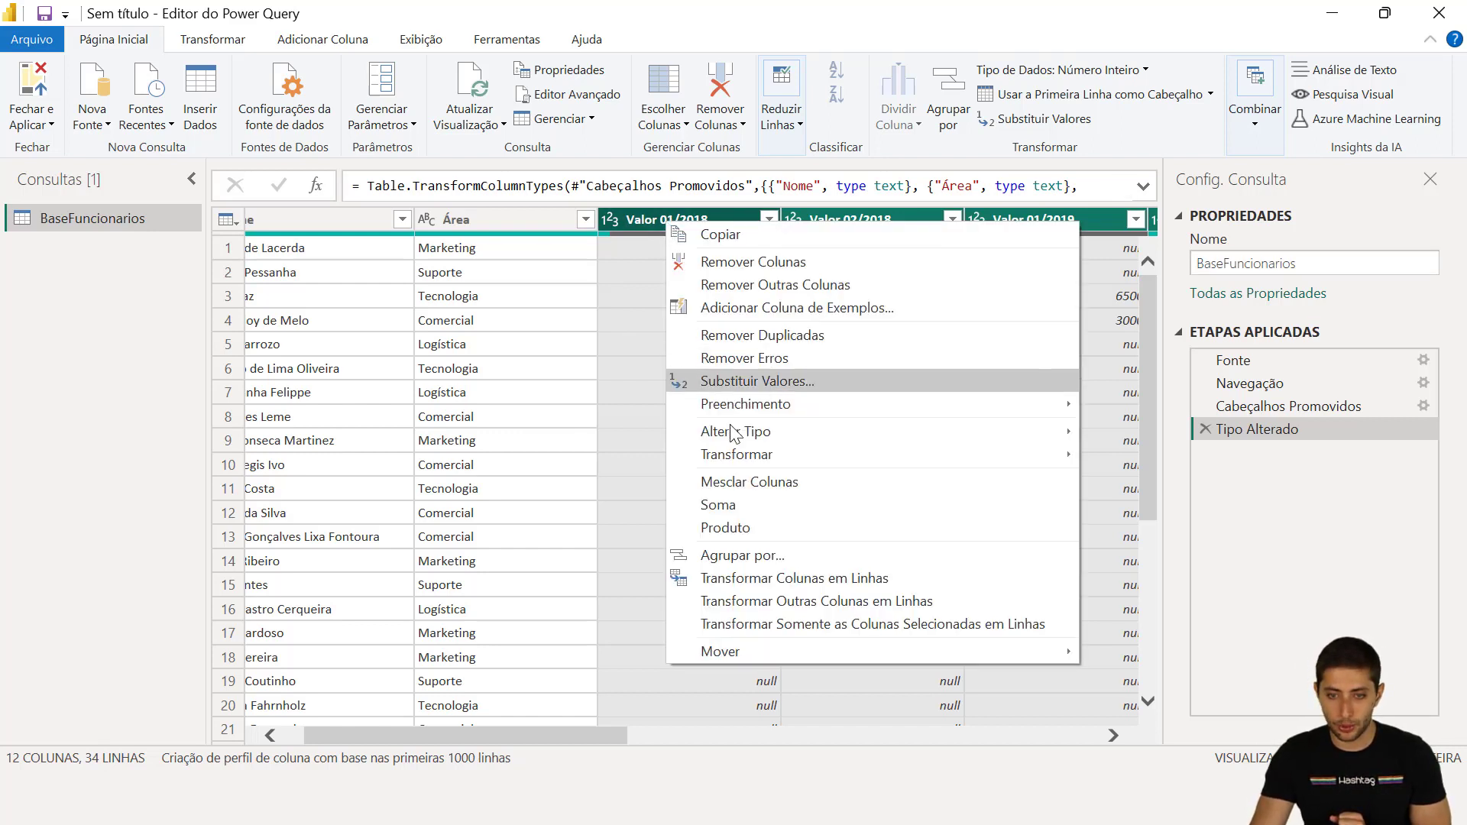
left_click(764, 579)
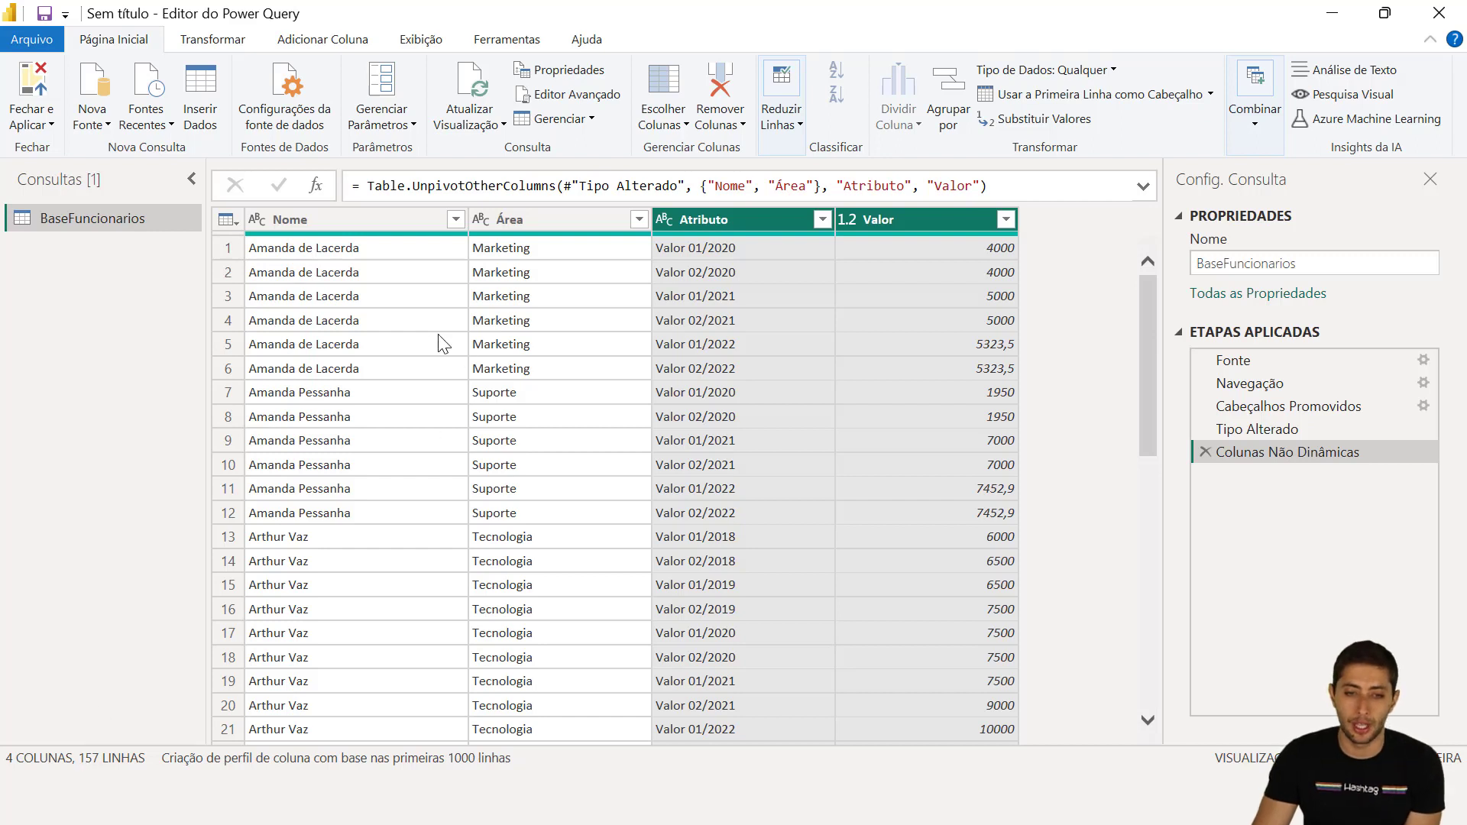
Step: Examine the first three unpivoted rows across the Nome, Área, Atributo and Valor columns
left_click(292, 250)
left_click(225, 250)
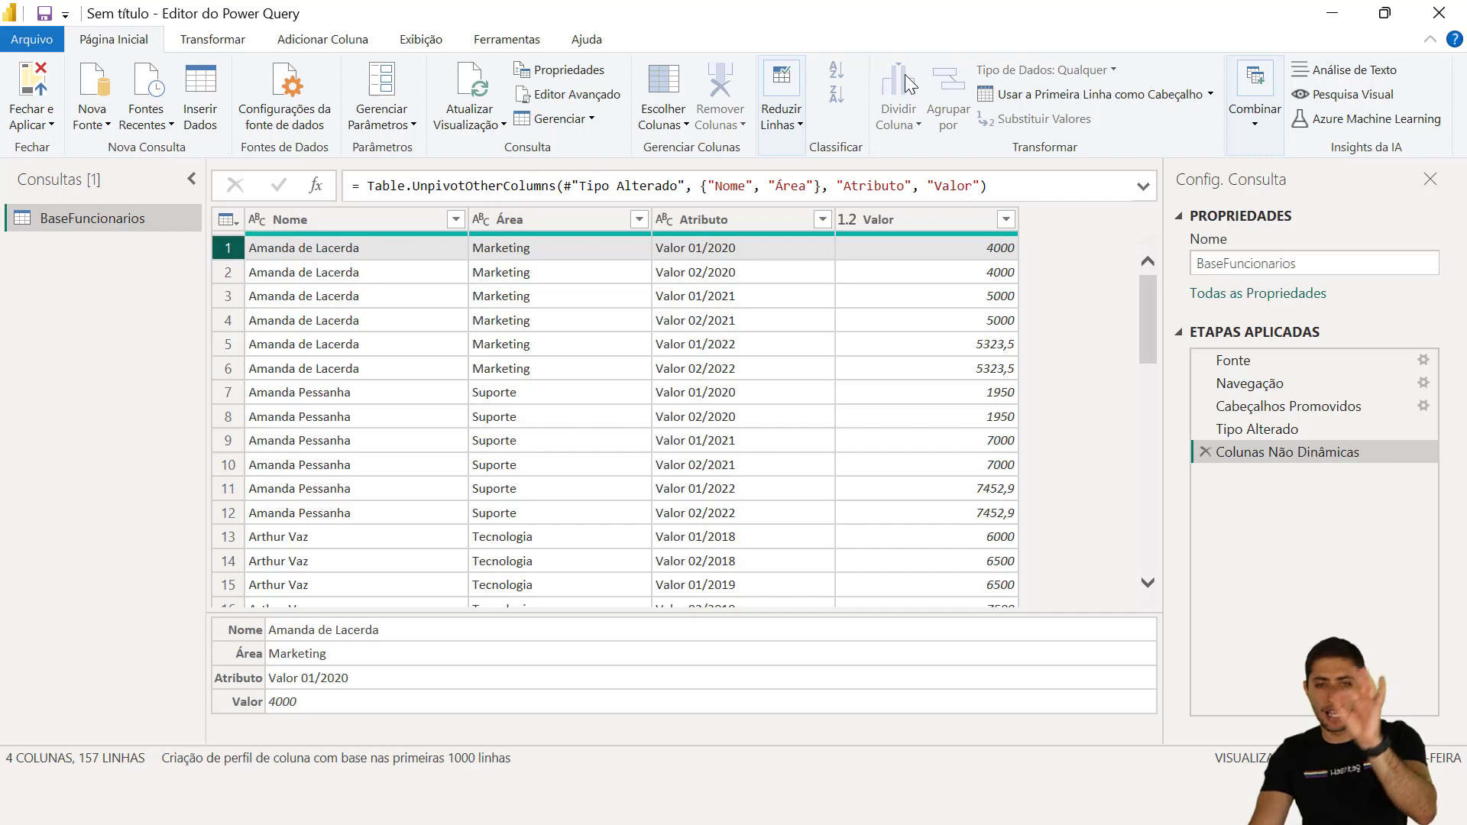
right_click(955, 130)
left_click(209, 286)
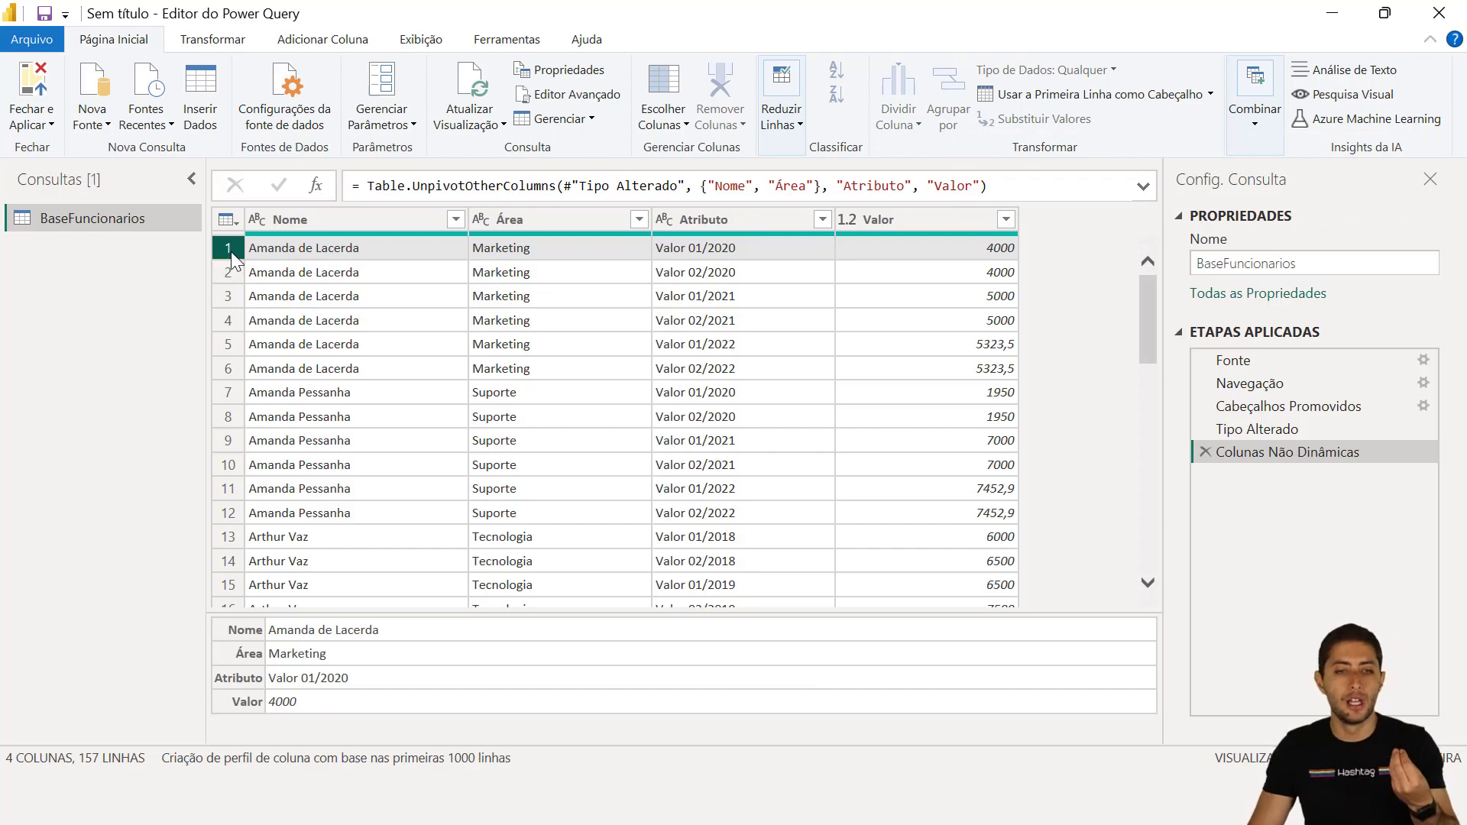
left_click(580, 250)
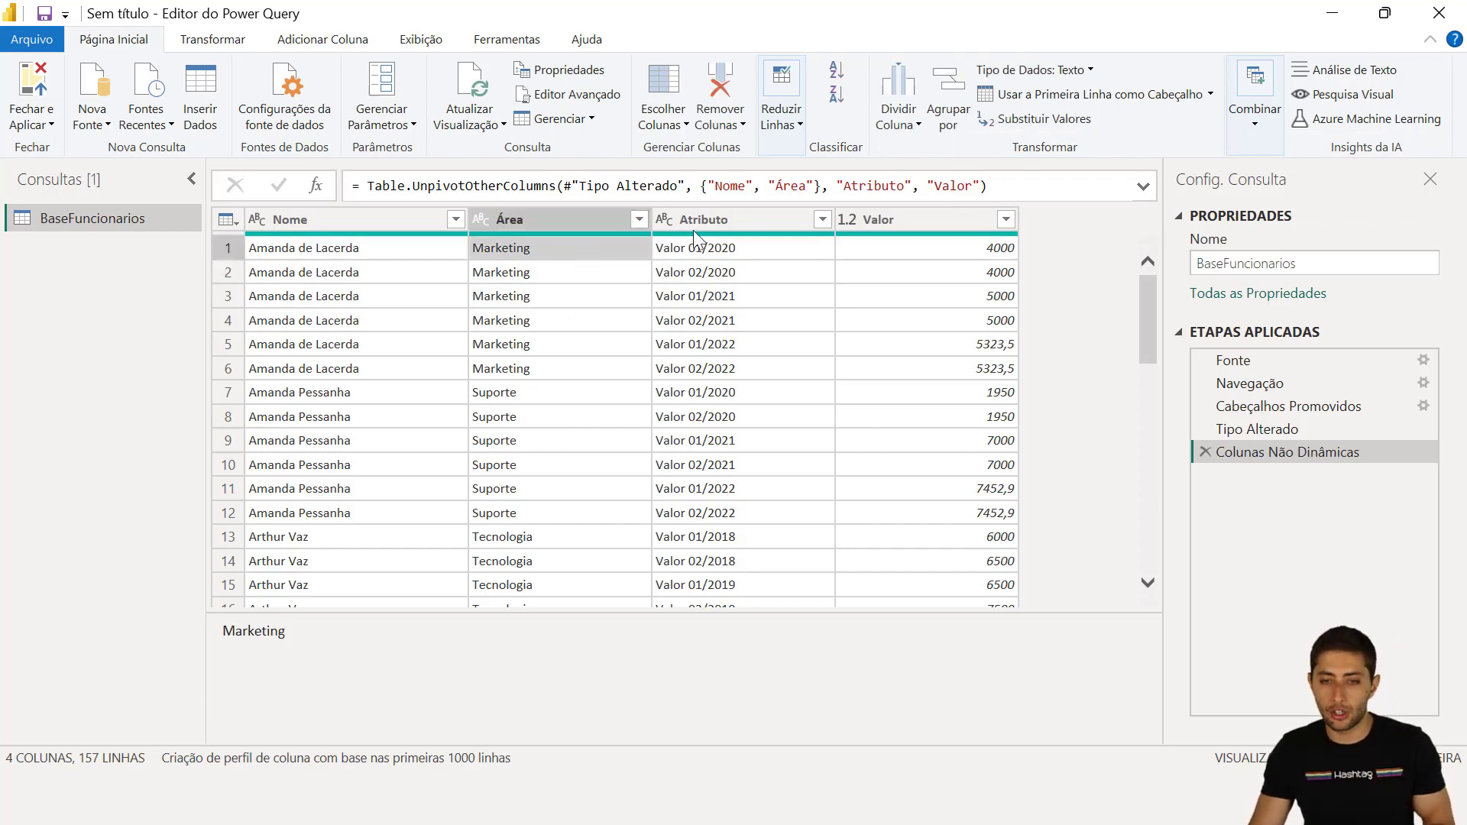
left_click(744, 244)
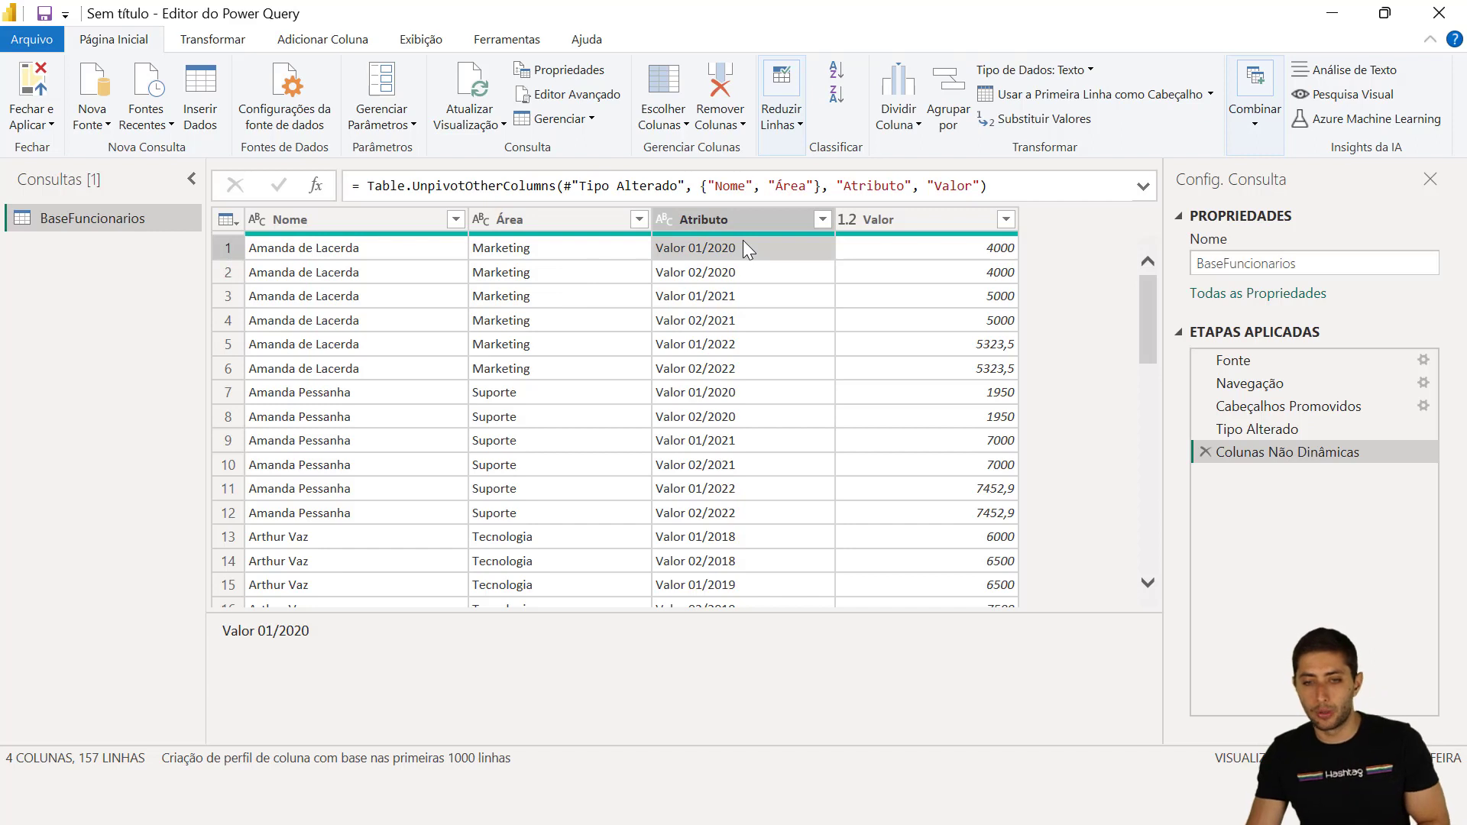
left_click(878, 248)
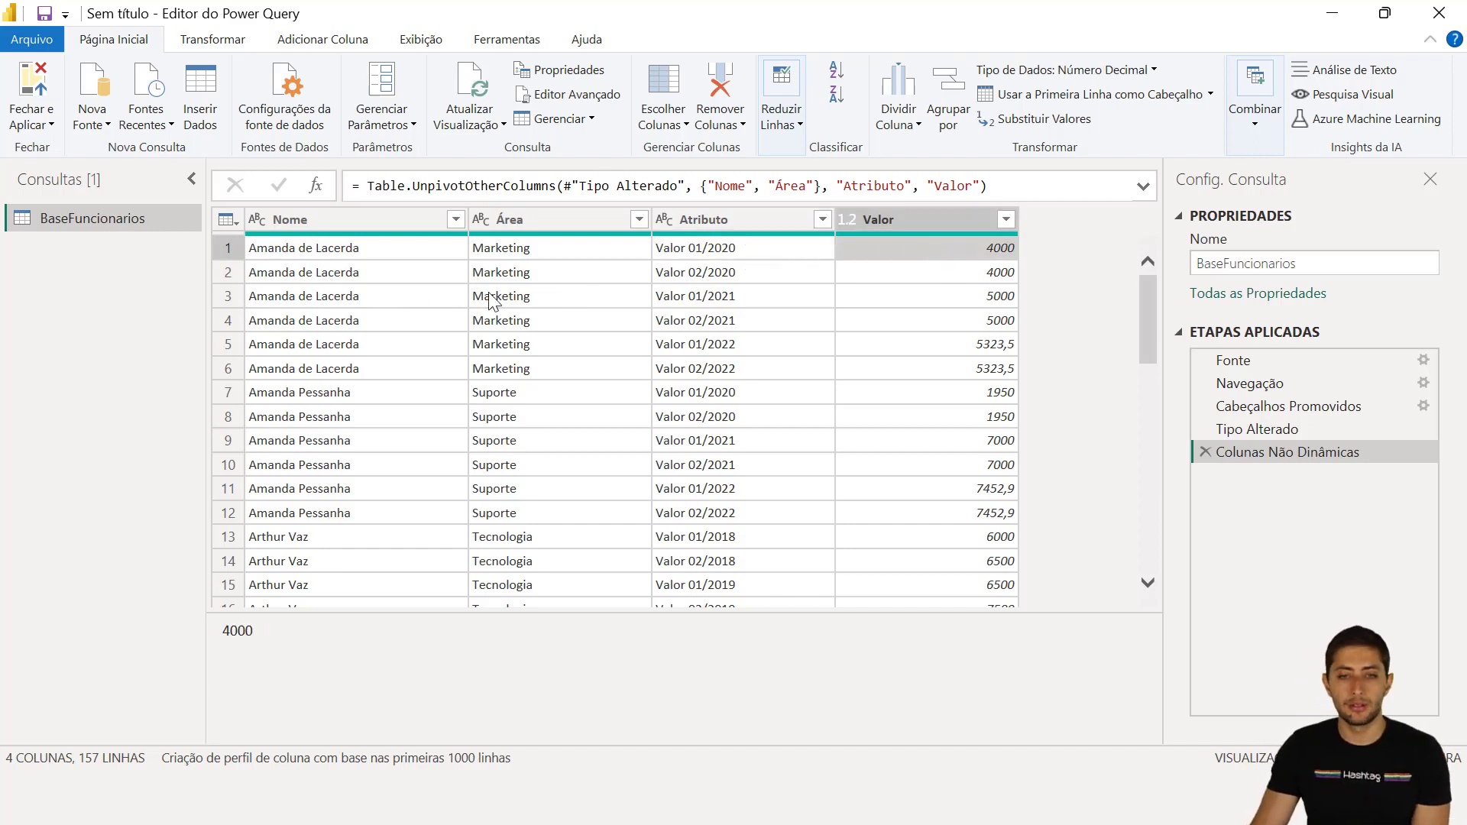
left_click(520, 274)
left_click(722, 274)
left_click(939, 279)
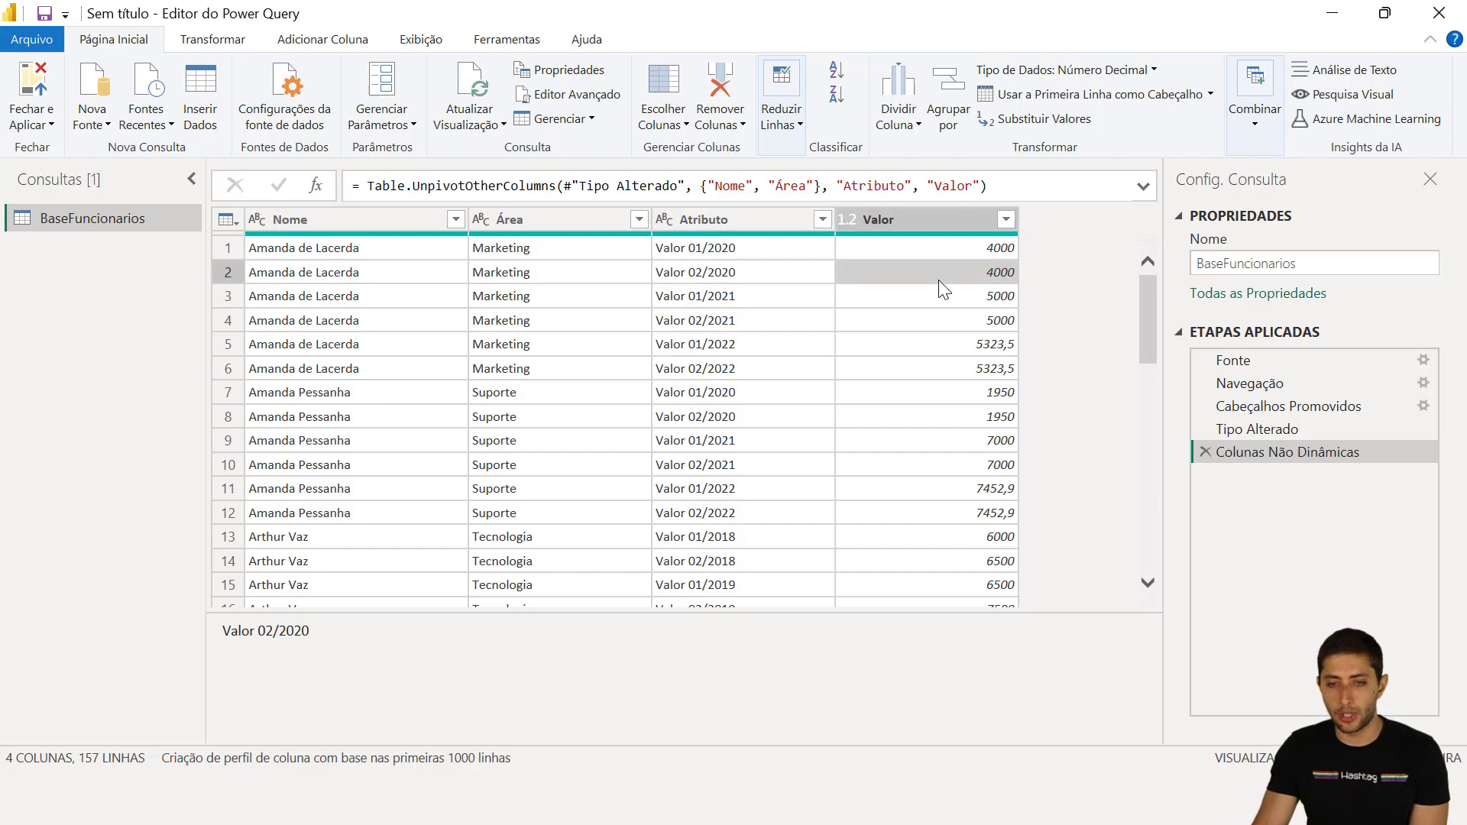
left_click(386, 300)
left_click(735, 298)
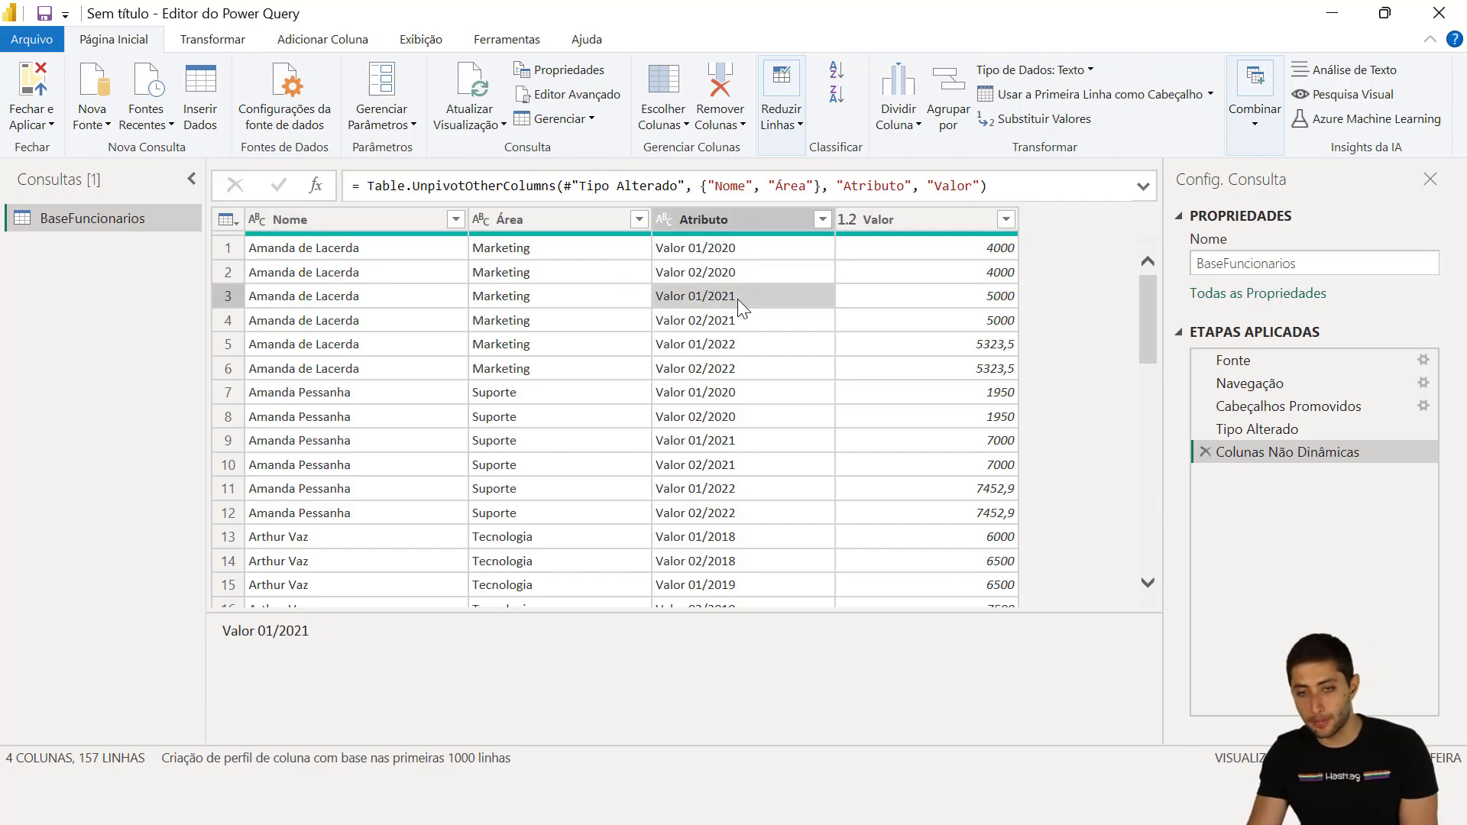
left_click(890, 298)
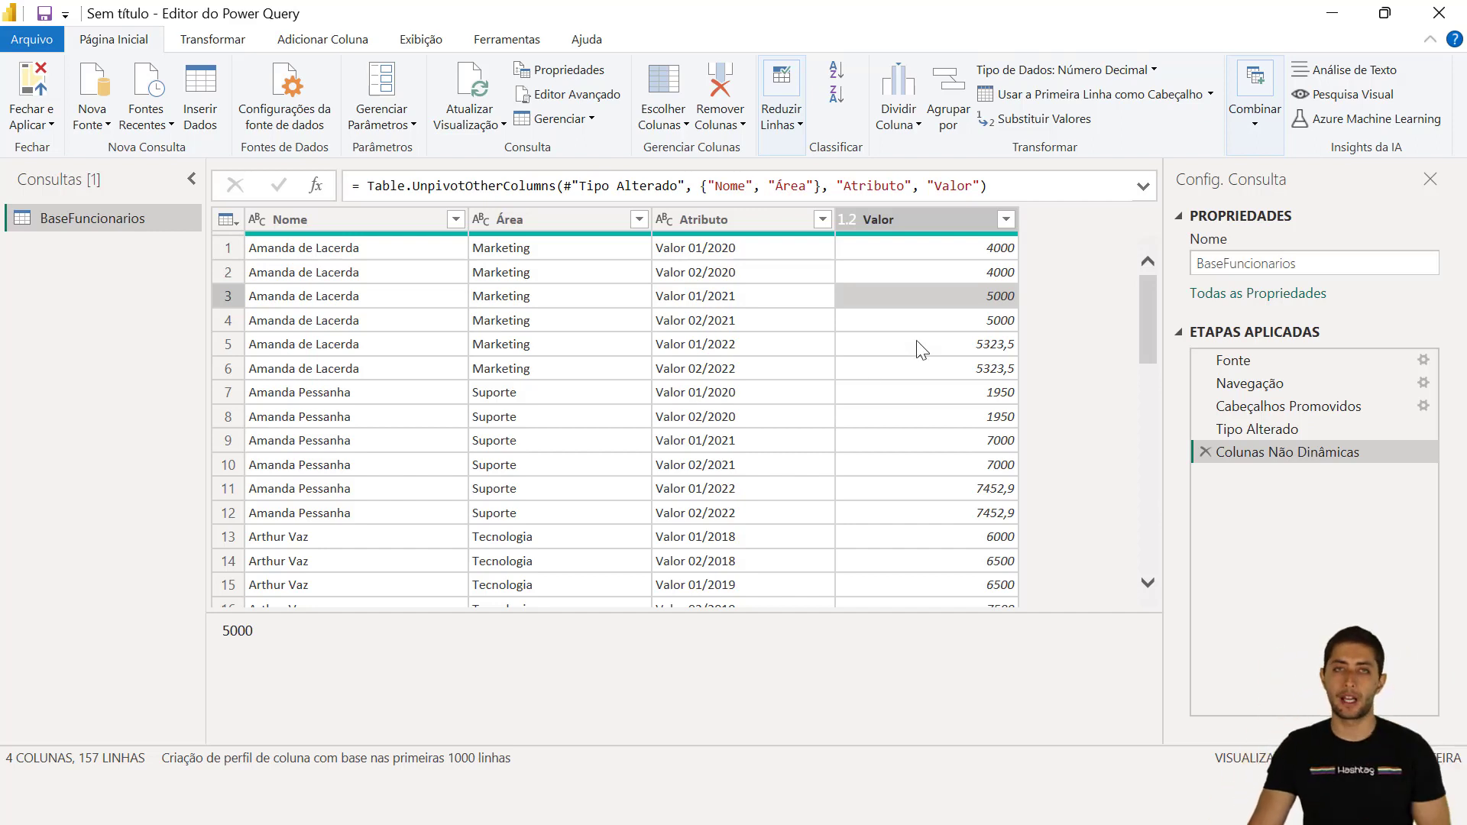
Step: Check how Nome, Área and Atributo repeat across the unpivoted rows of the first two employees
scroll(772, 382, "down", 5)
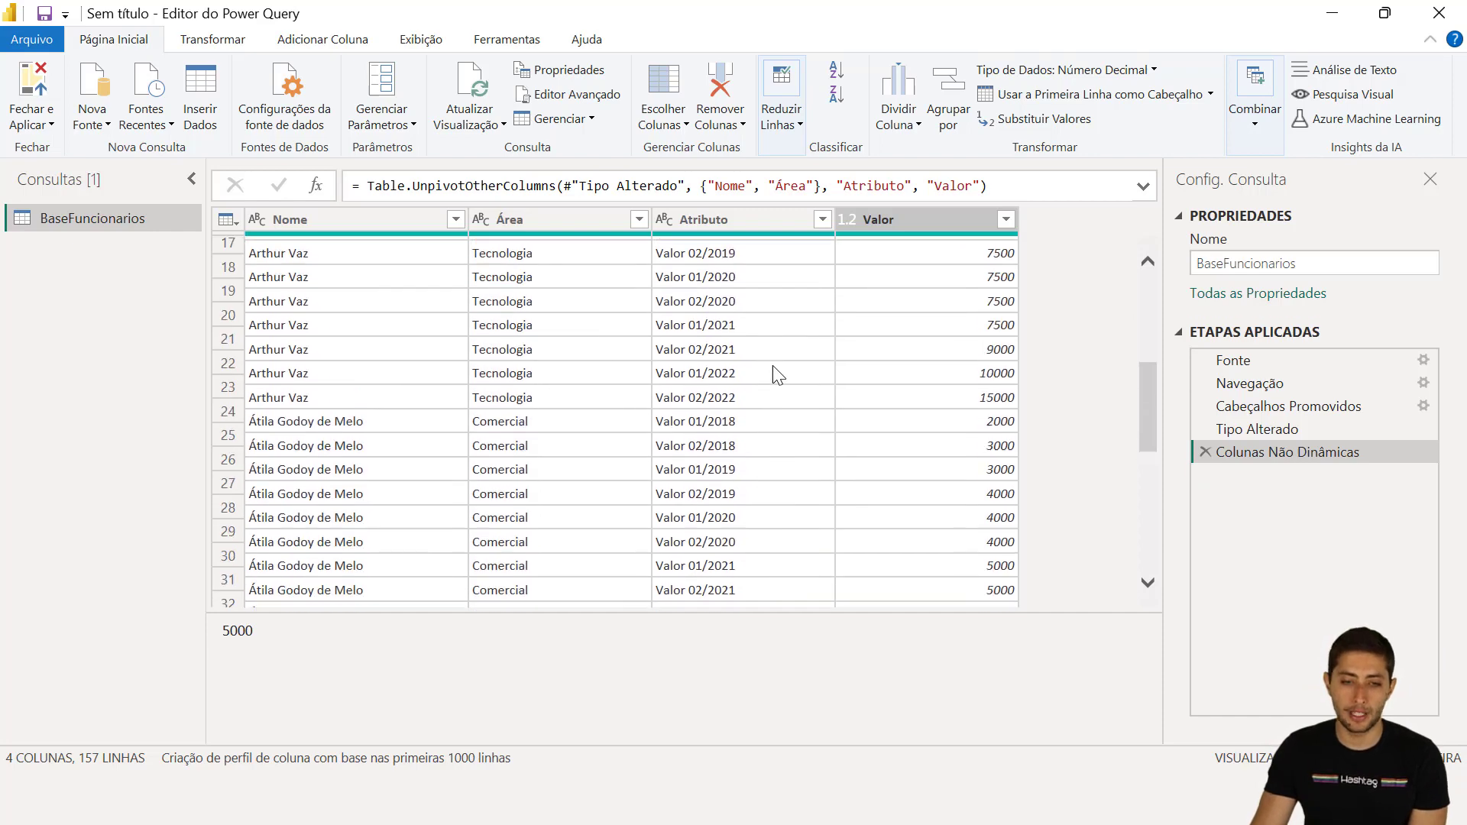
scroll(795, 340, "up", 5)
scroll(749, 394, "down", 5)
scroll(725, 443, "up", 5)
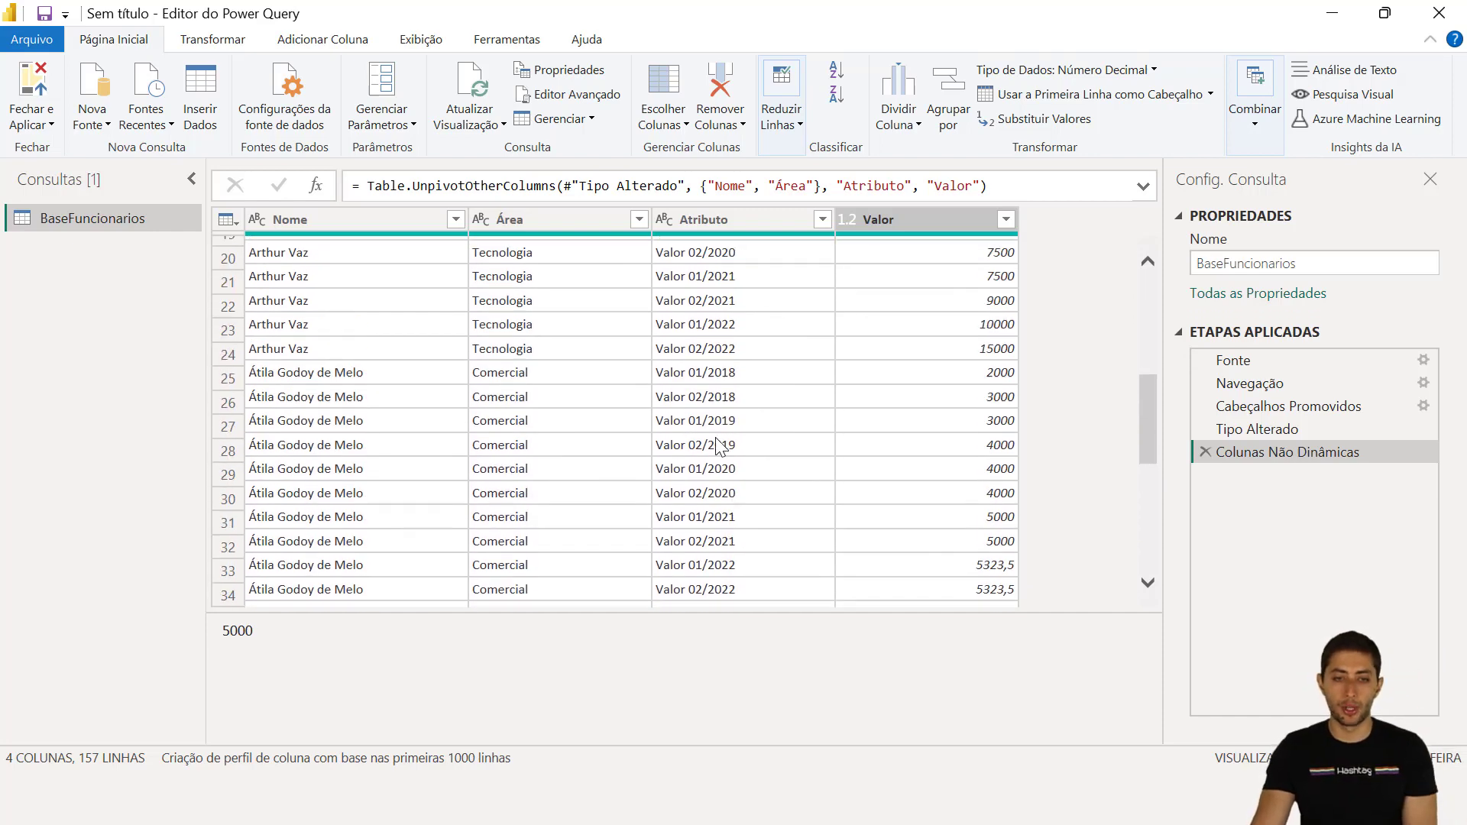
left_click(348, 344)
left_click(328, 397)
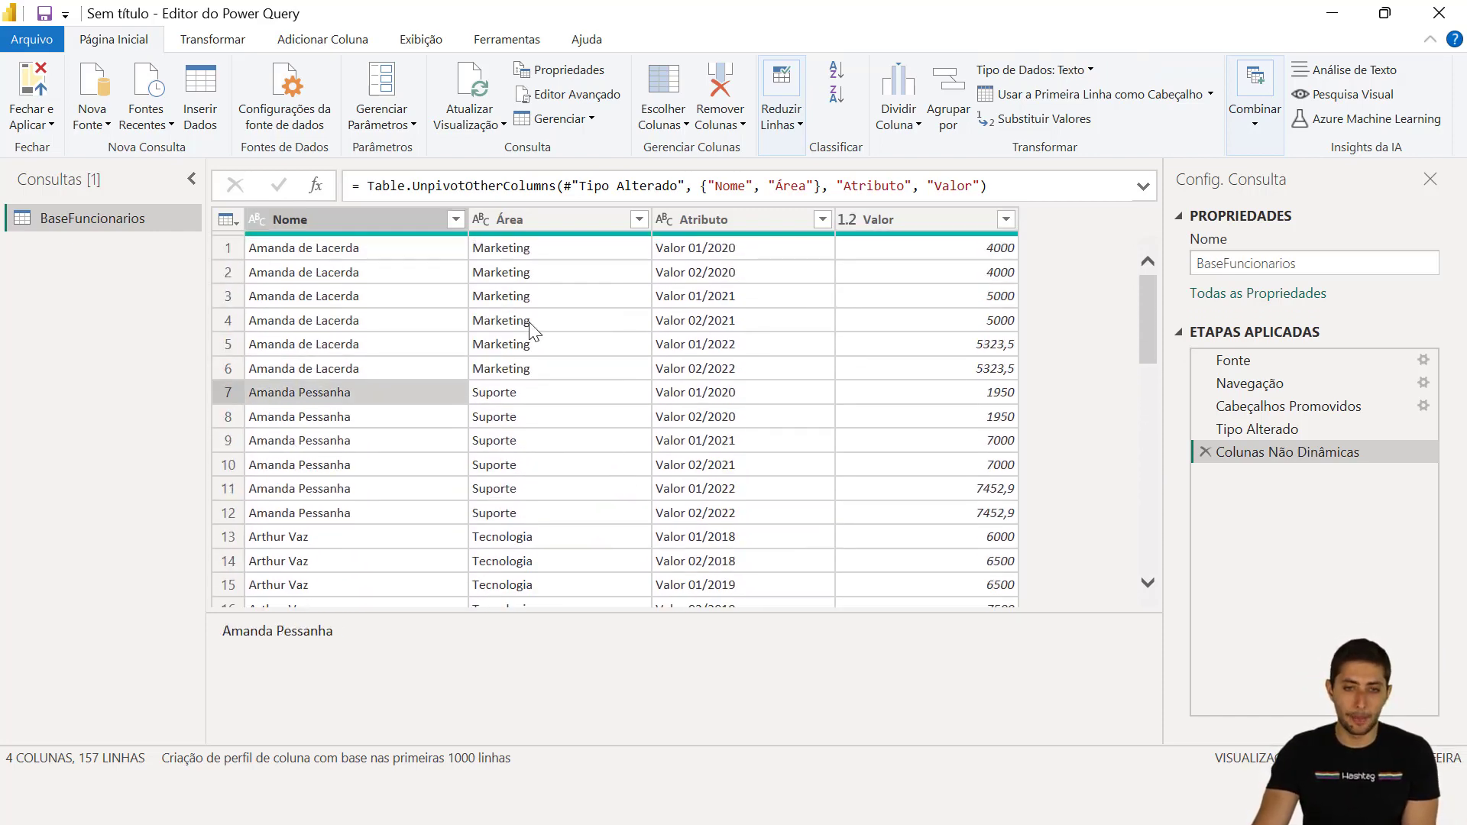
left_click(529, 324)
left_click(517, 397)
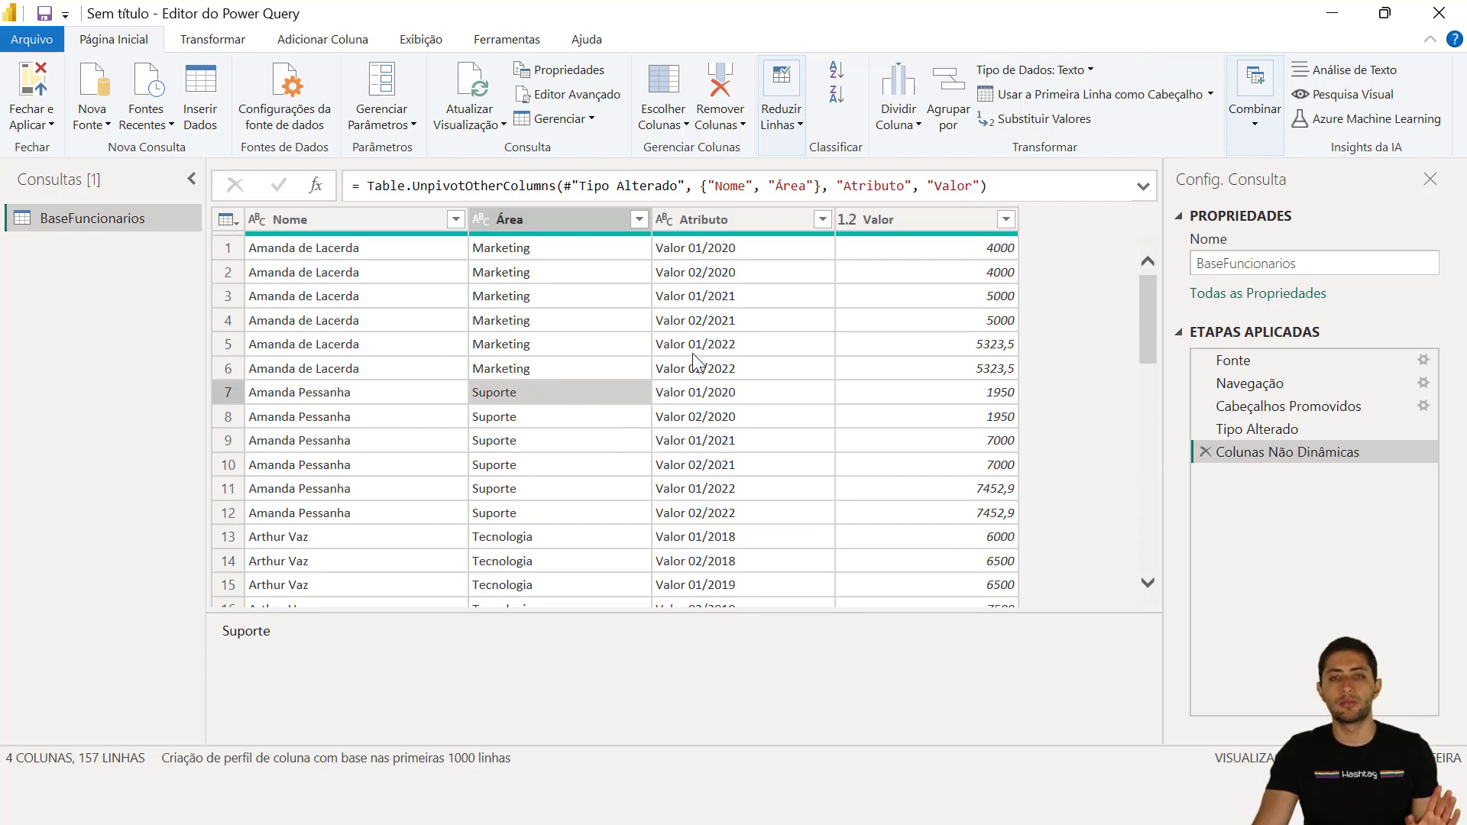
left_click(696, 391)
left_click(700, 418)
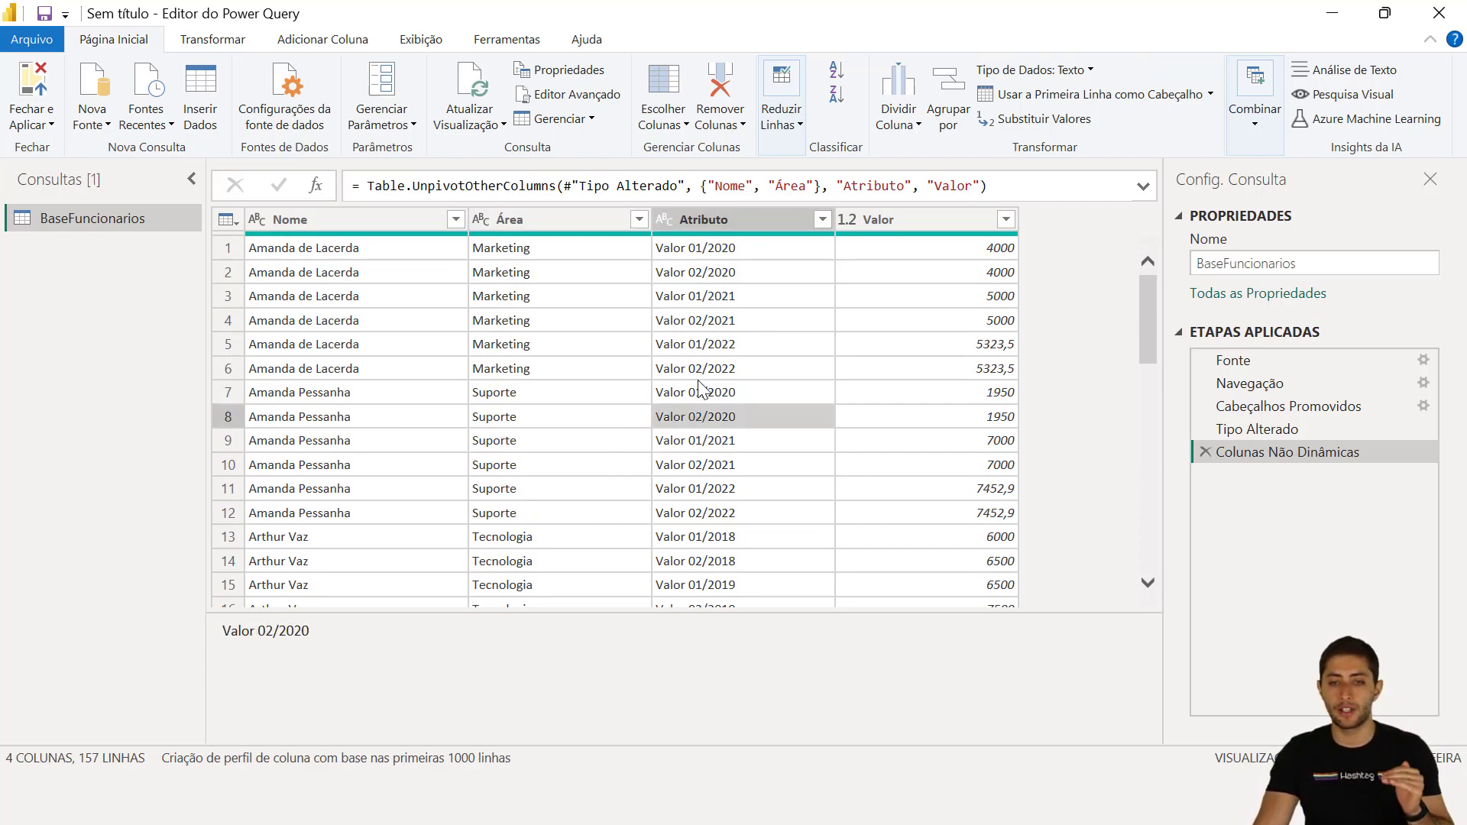
left_click(702, 391)
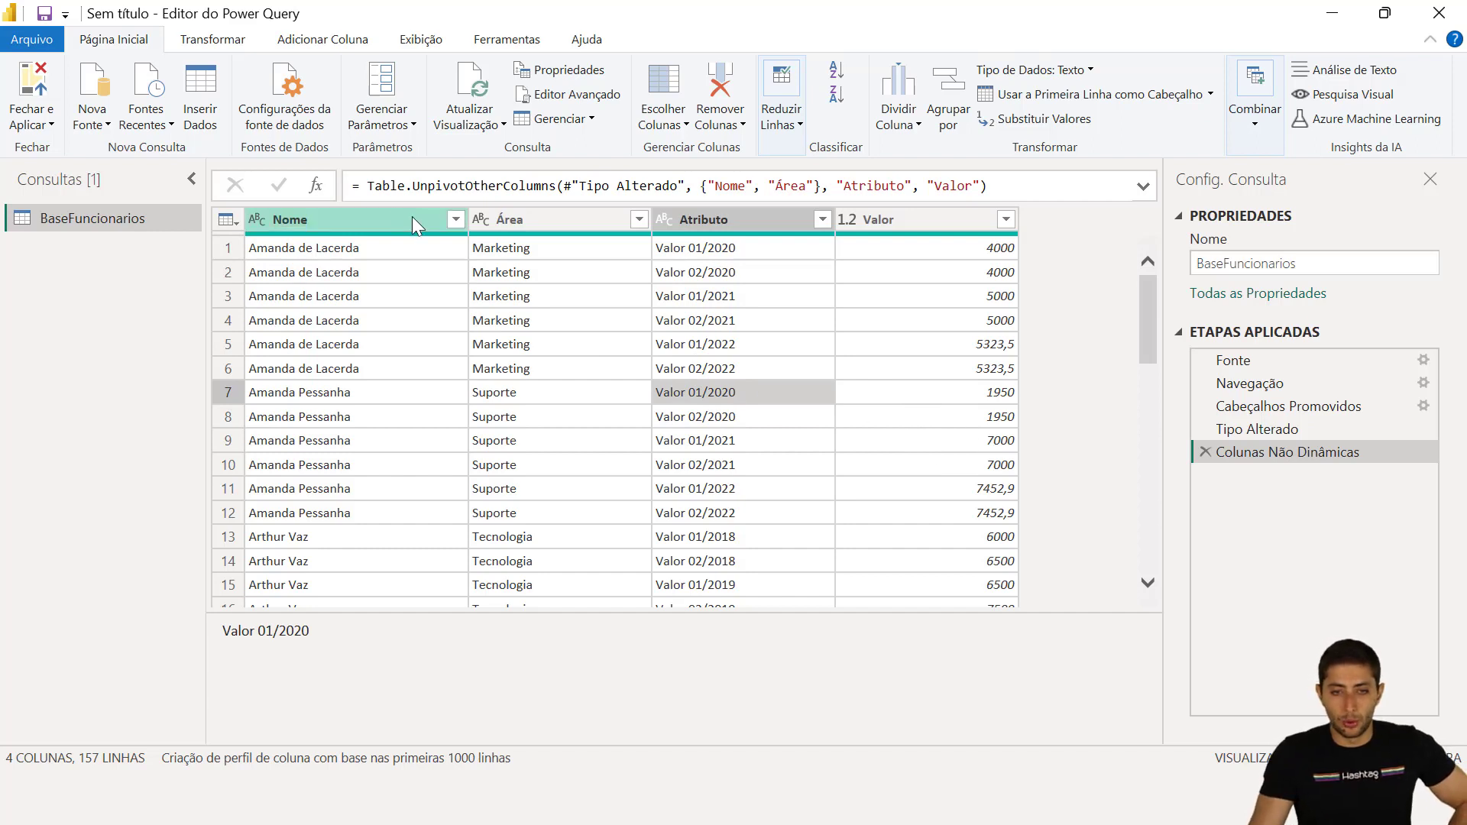
left_click(360, 221)
Step: Rename the Atributo column as Data and remove that rename from the applied steps
left_click(745, 221)
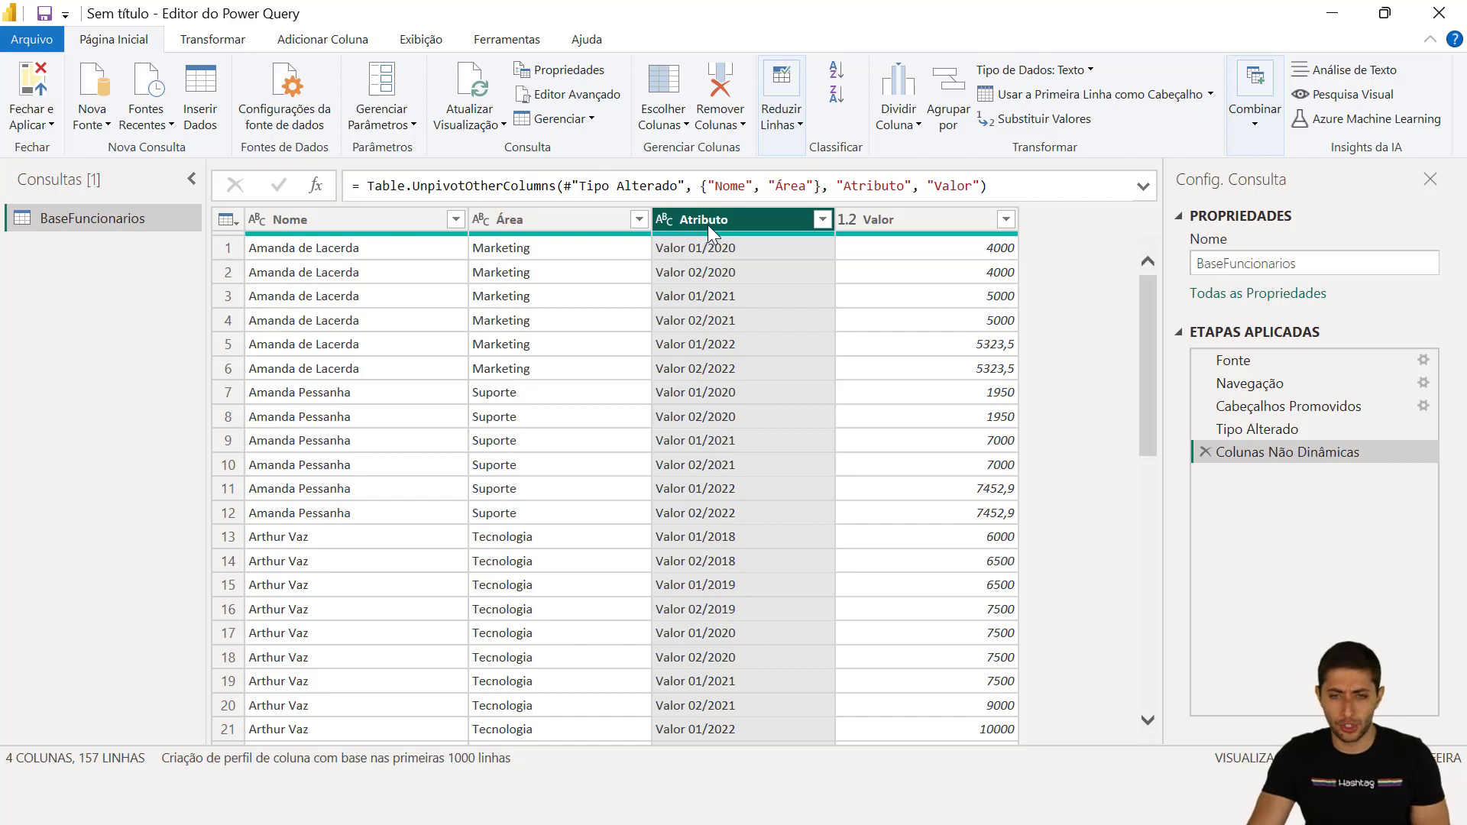
double_click(708, 225)
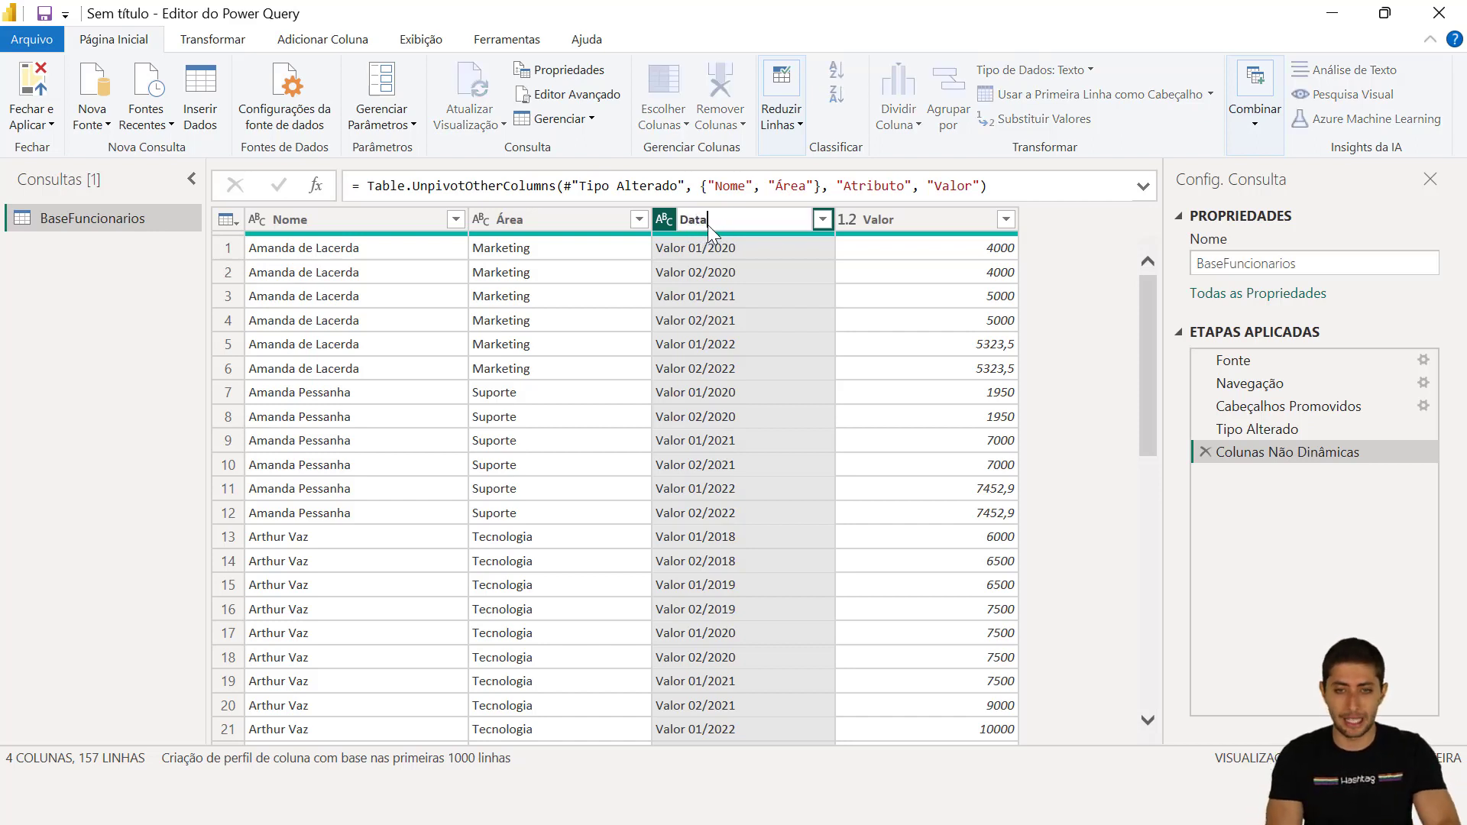
key("Return")
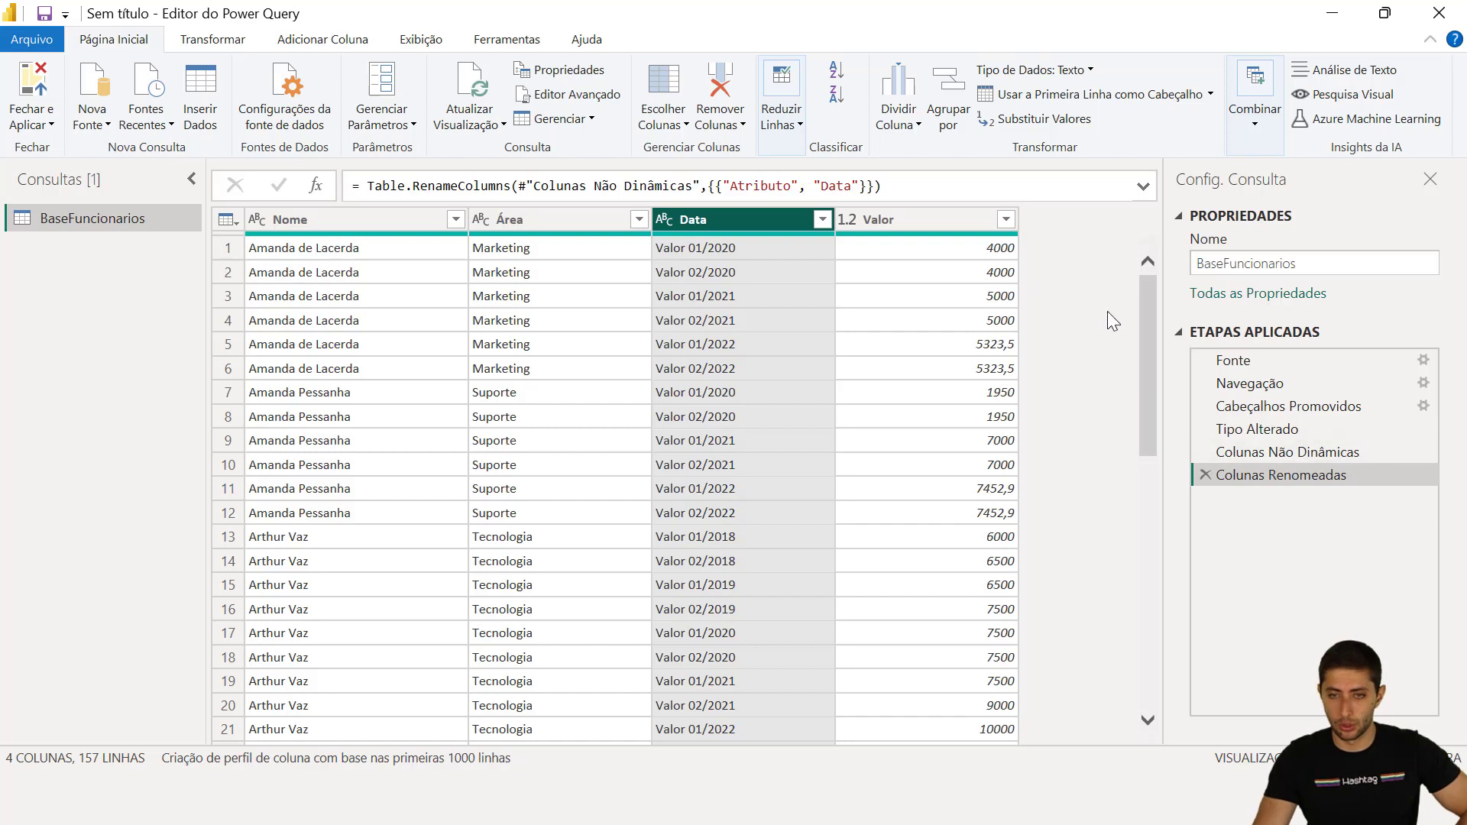
left_click(1205, 473)
Step: Rename the Atributo column as Semestre and check its first three entries
double_click(774, 216)
type("Semestre")
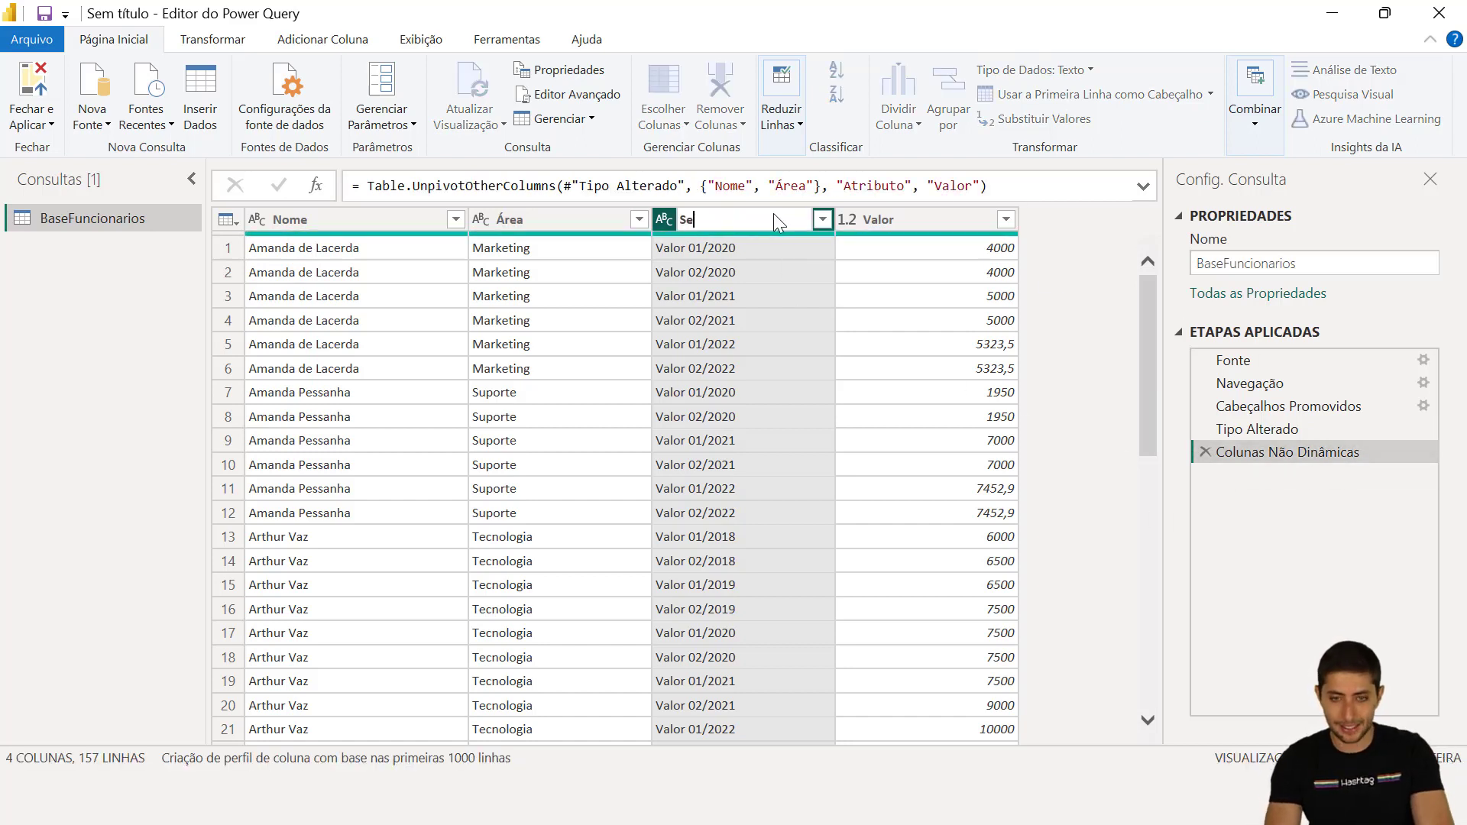
key("Return")
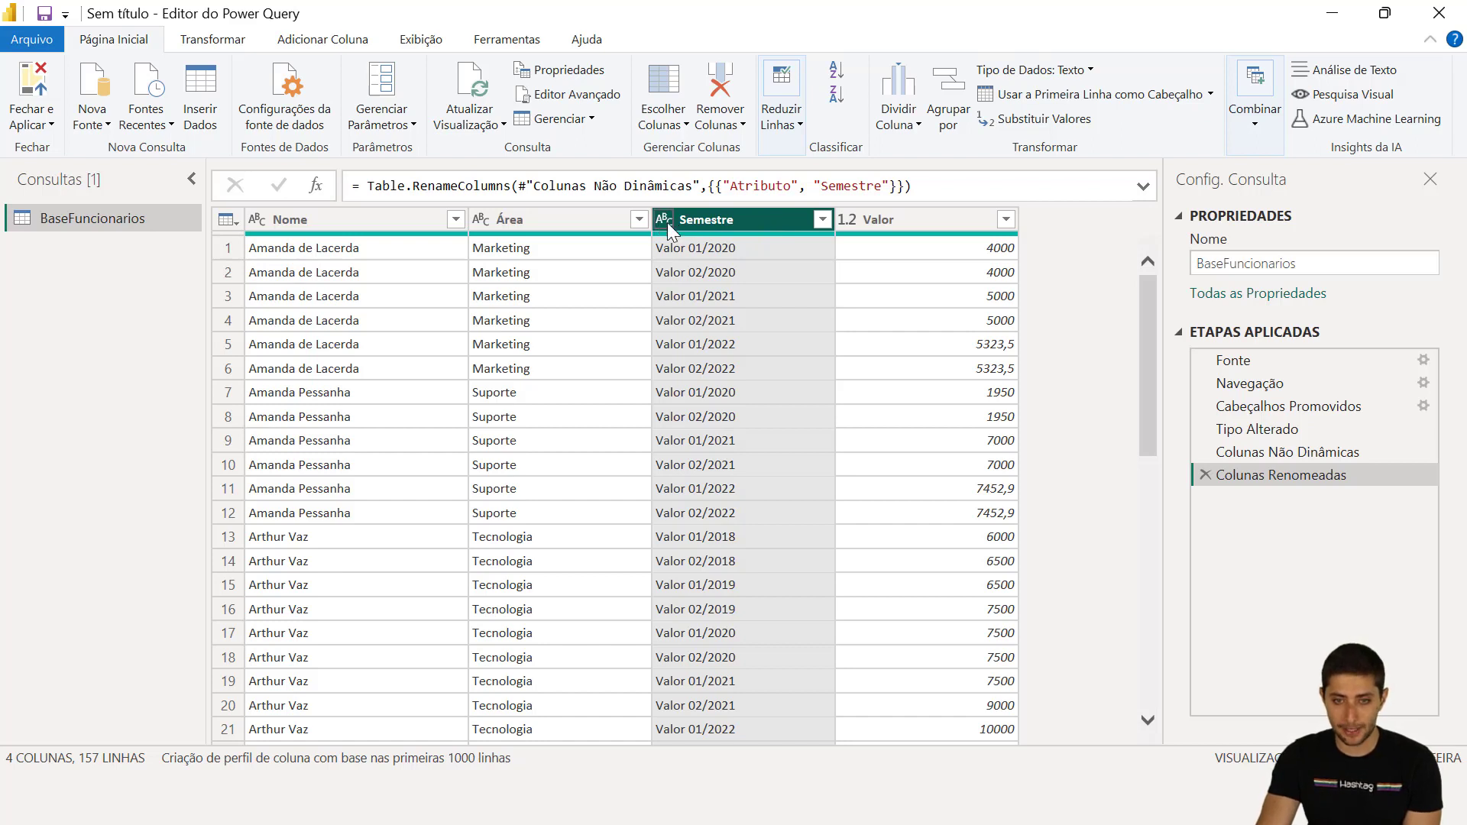
left_click(699, 246)
left_click(710, 273)
left_click(718, 297)
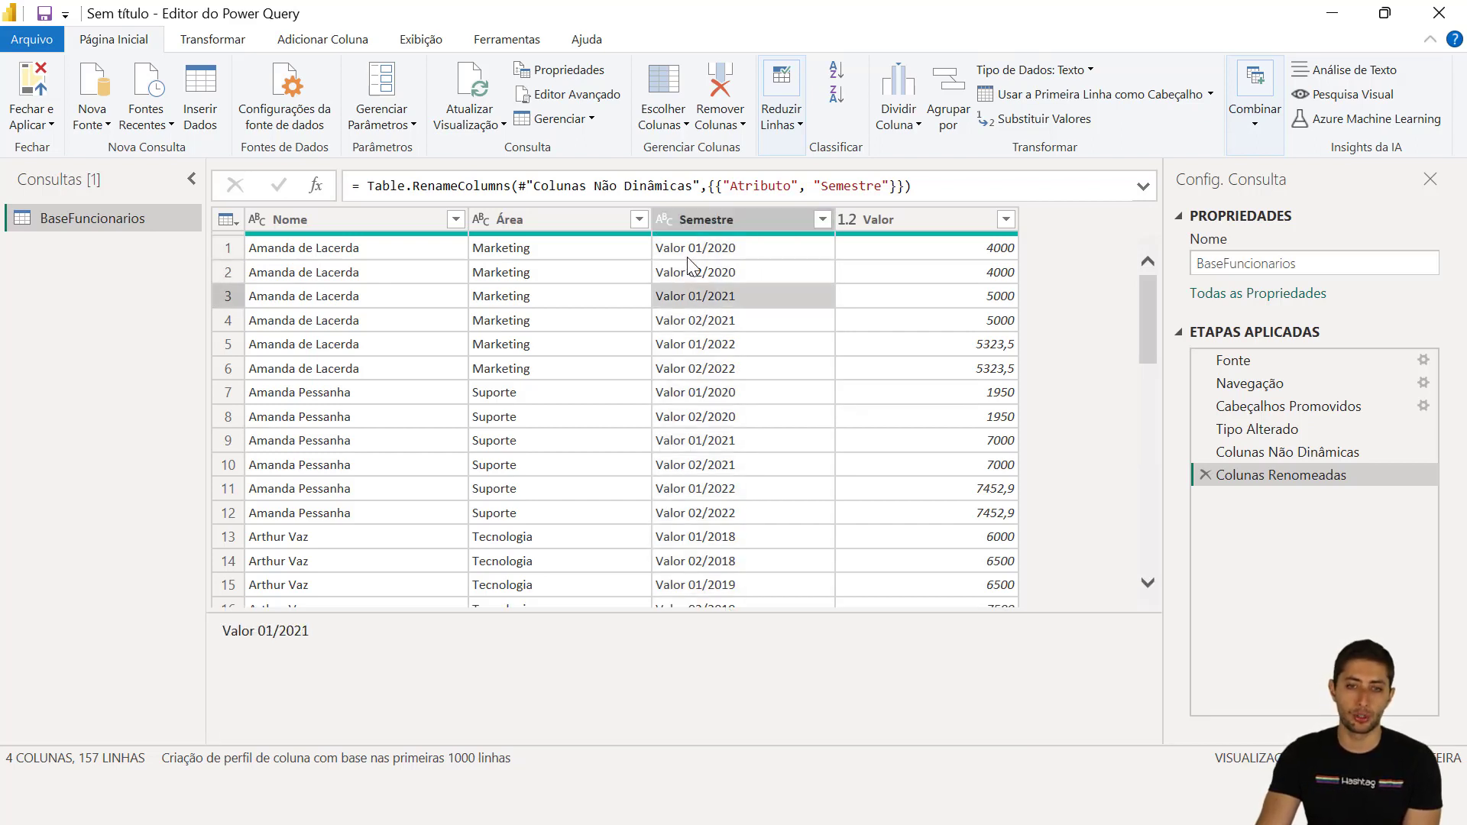
Step: Review the text extraction options available for the Semestre column against its first entry
left_click(675, 252)
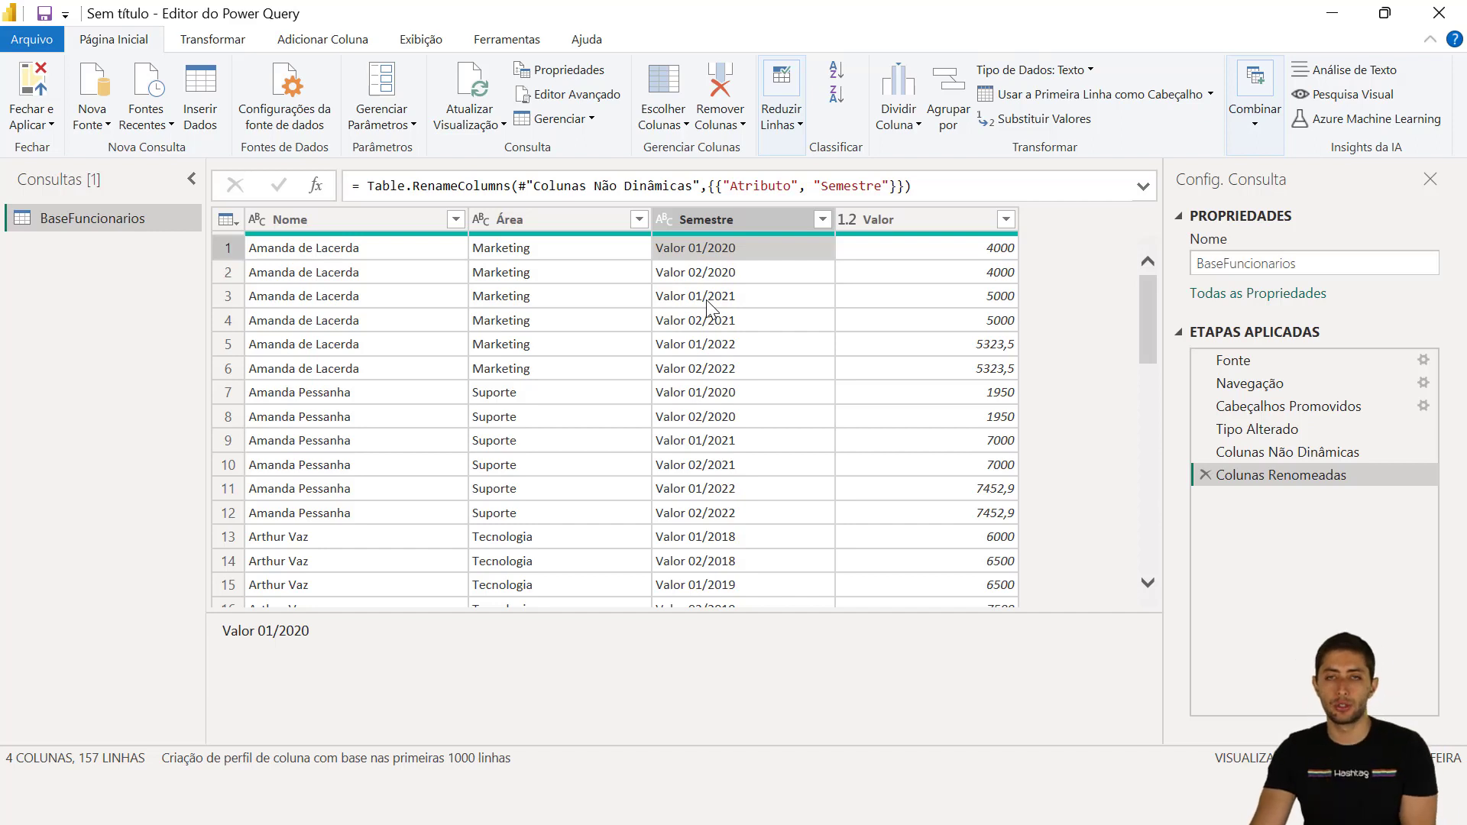
left_click(700, 219)
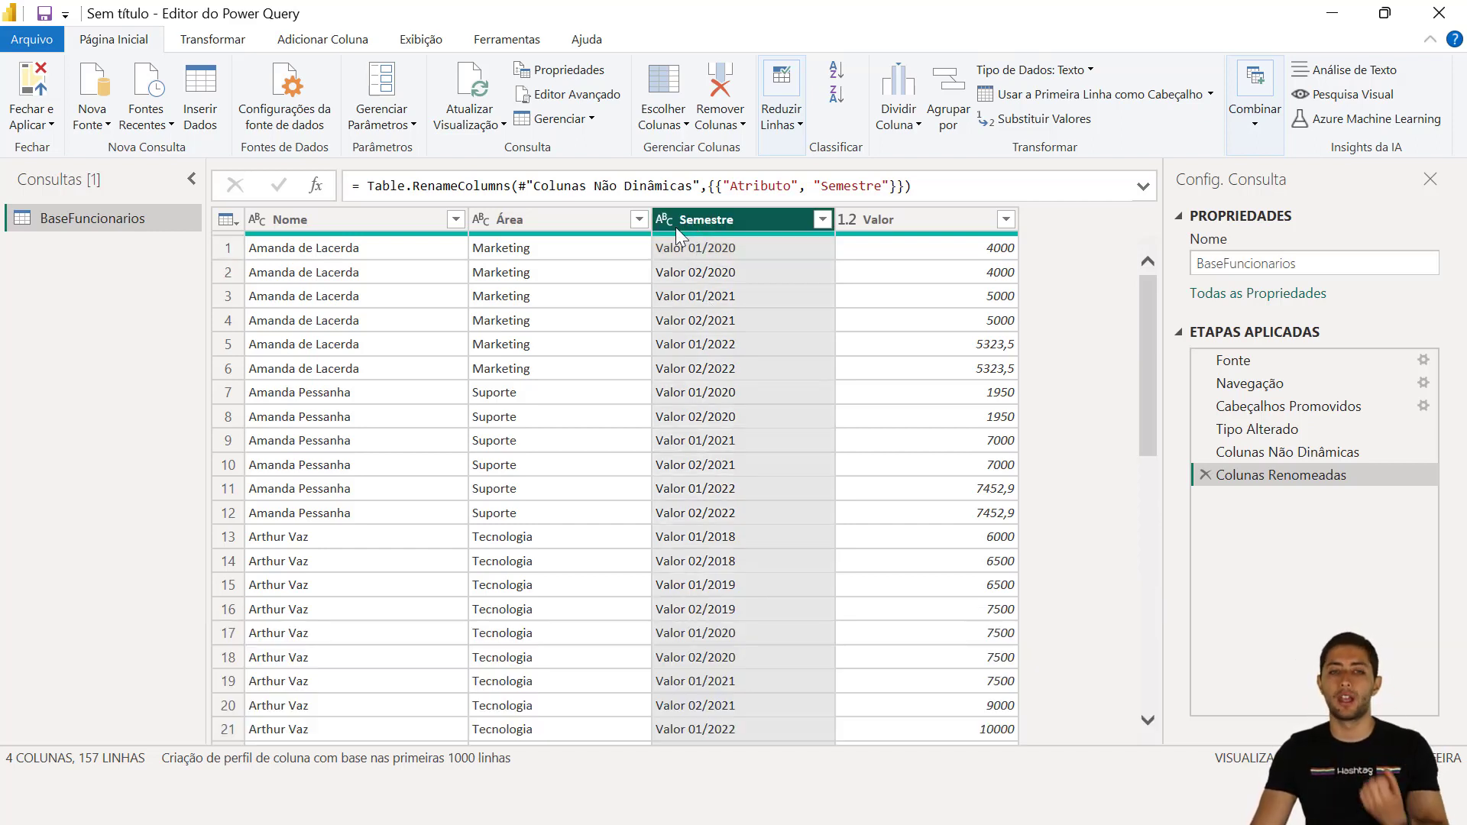
left_click(217, 48)
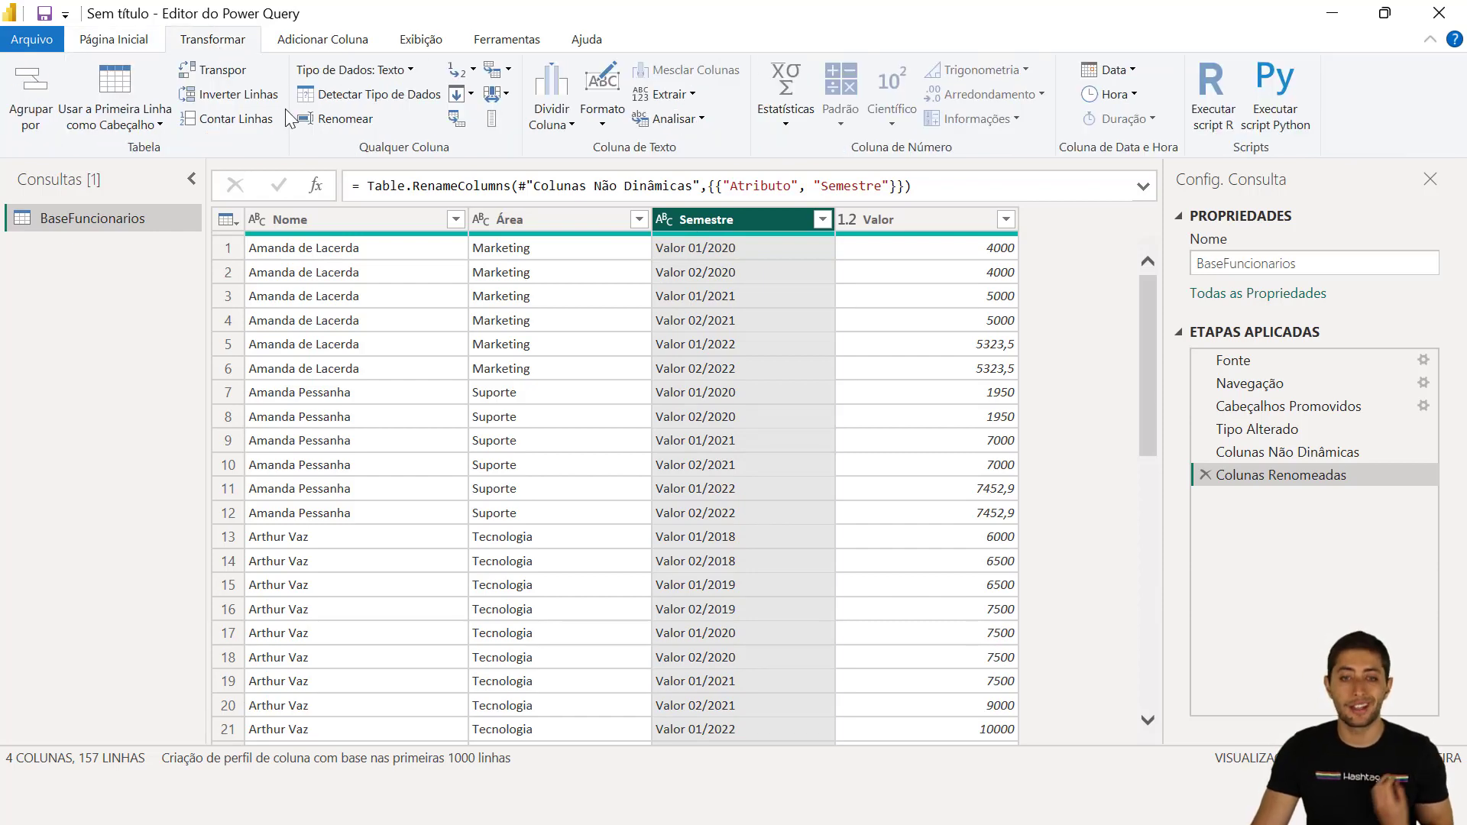
left_click(562, 125)
left_click(678, 93)
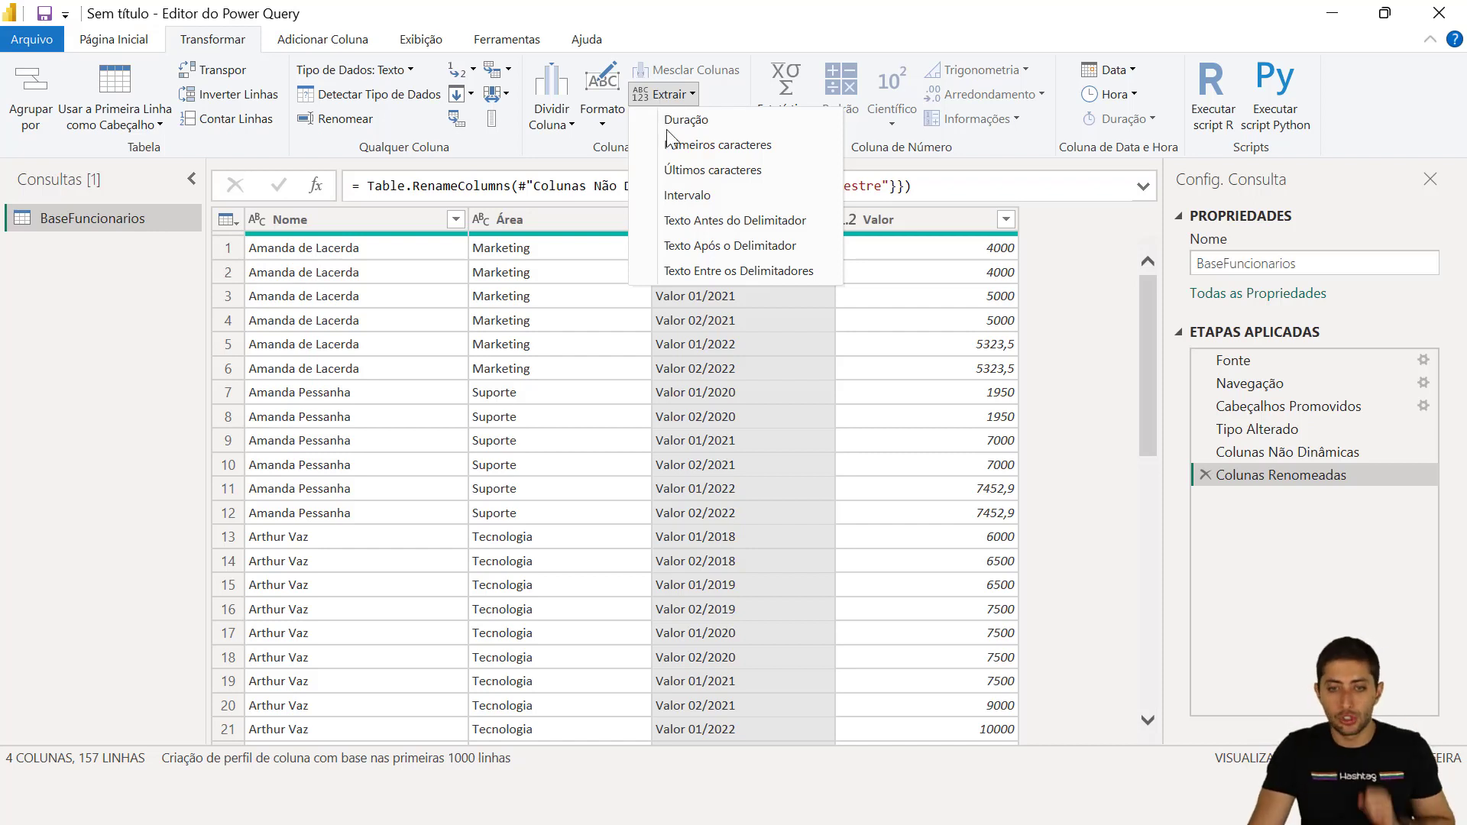
left_click(732, 327)
left_click(667, 255)
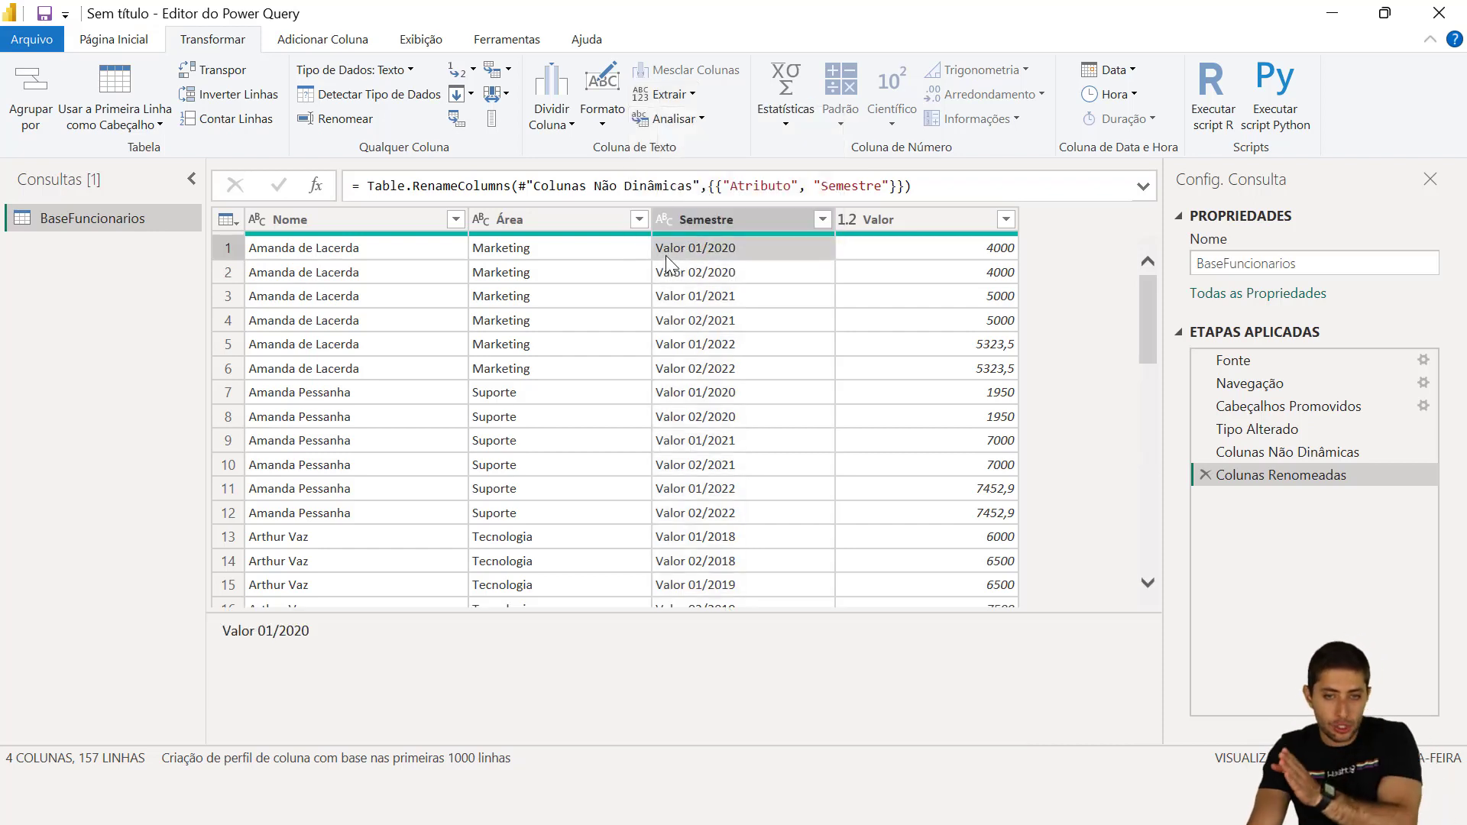
left_click(686, 221)
left_click(671, 94)
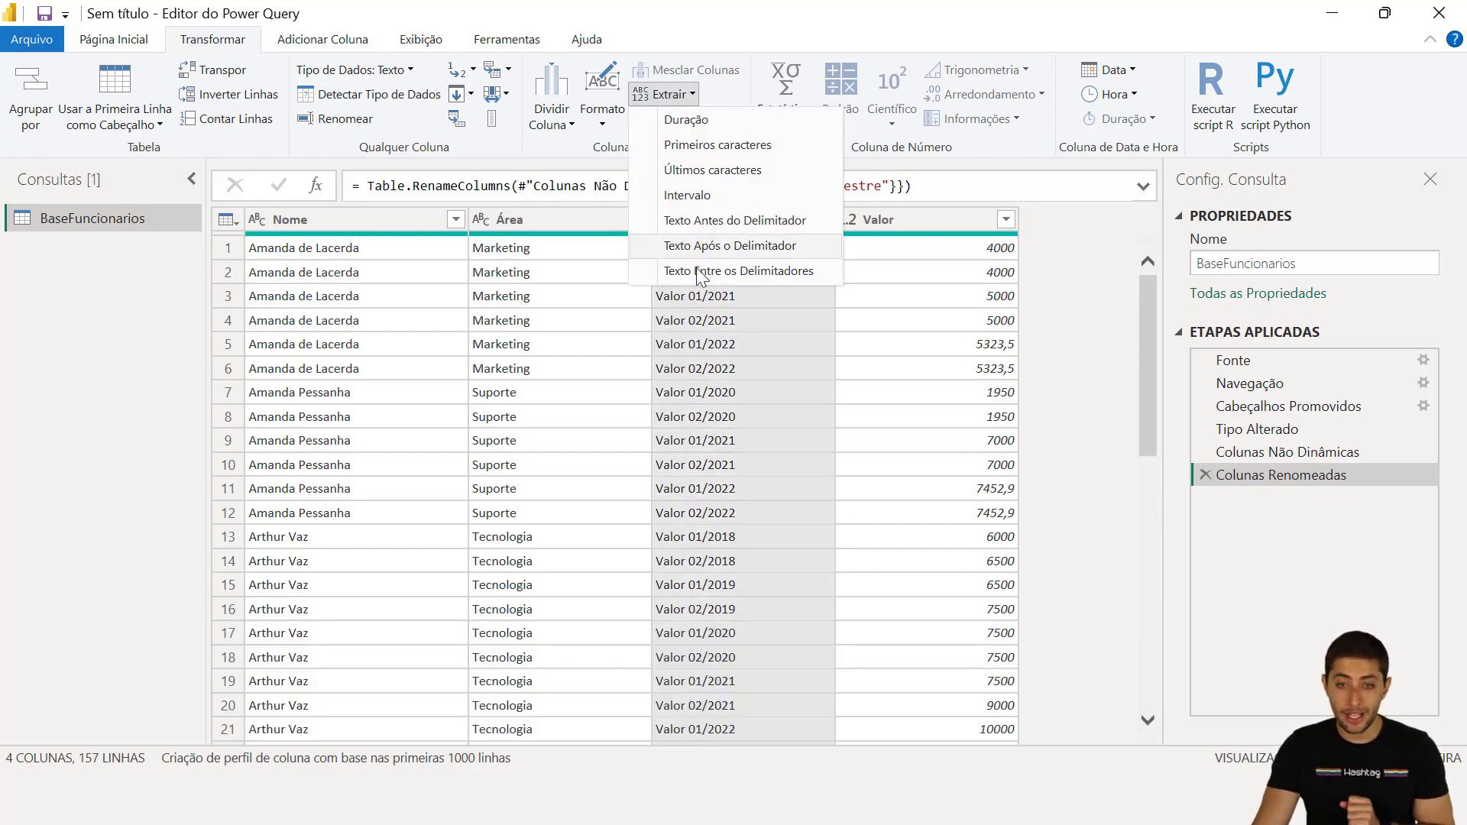
left_click(695, 349)
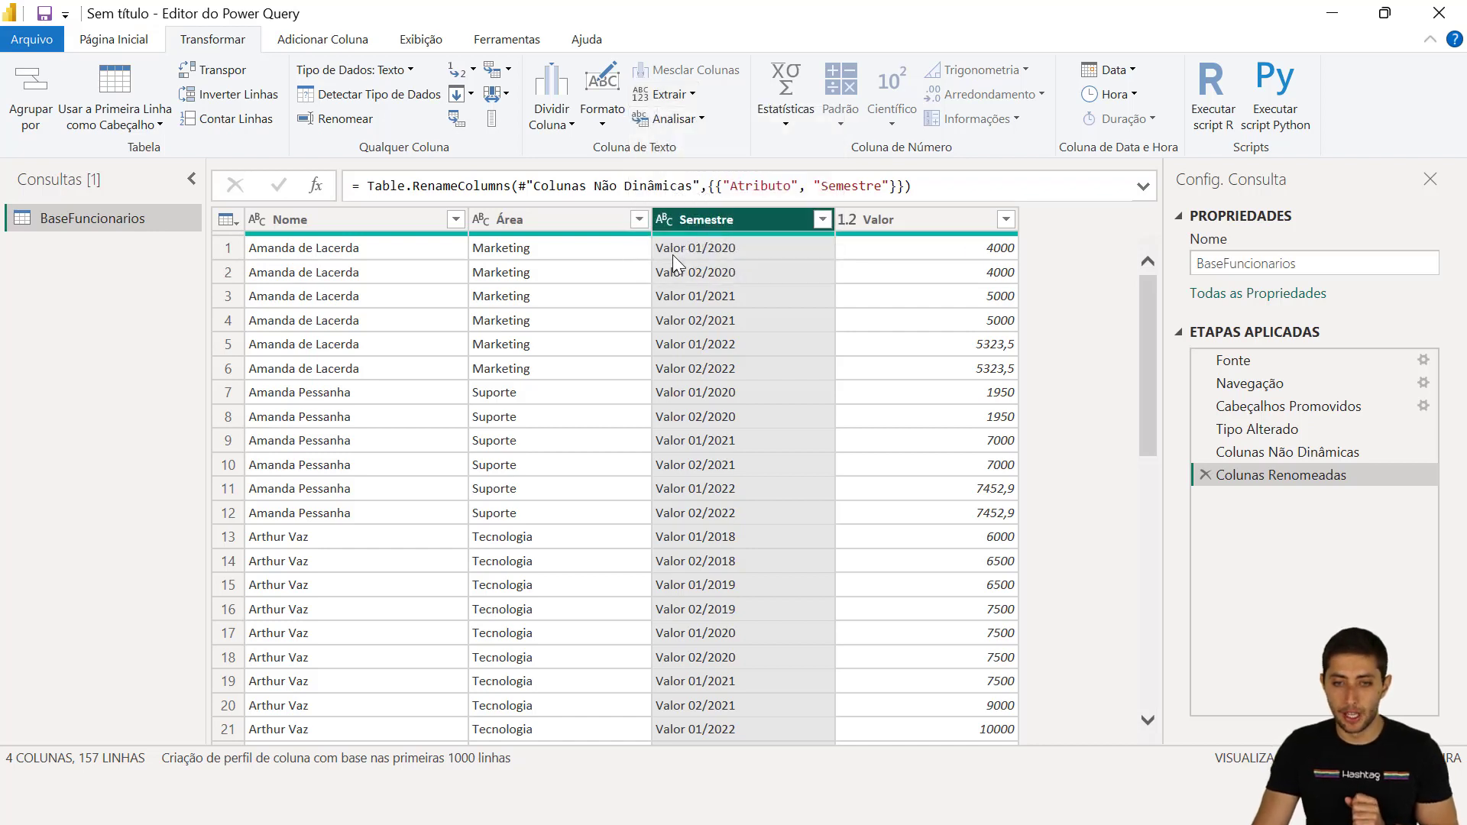
Step: Extract the text after the space delimiter in the Semestre column, keeping only the semester and year
left_click(680, 248)
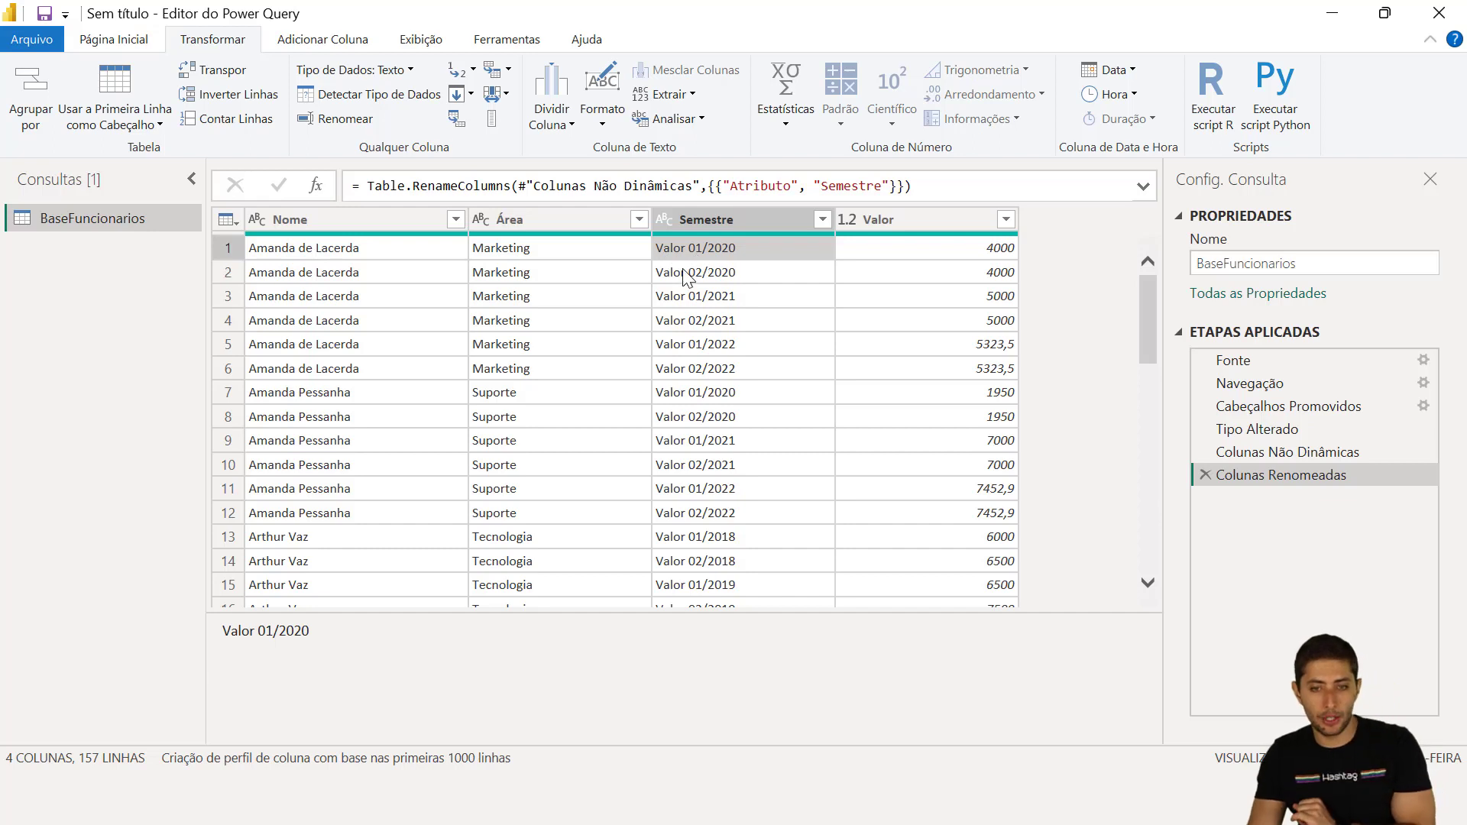
left_click(674, 275)
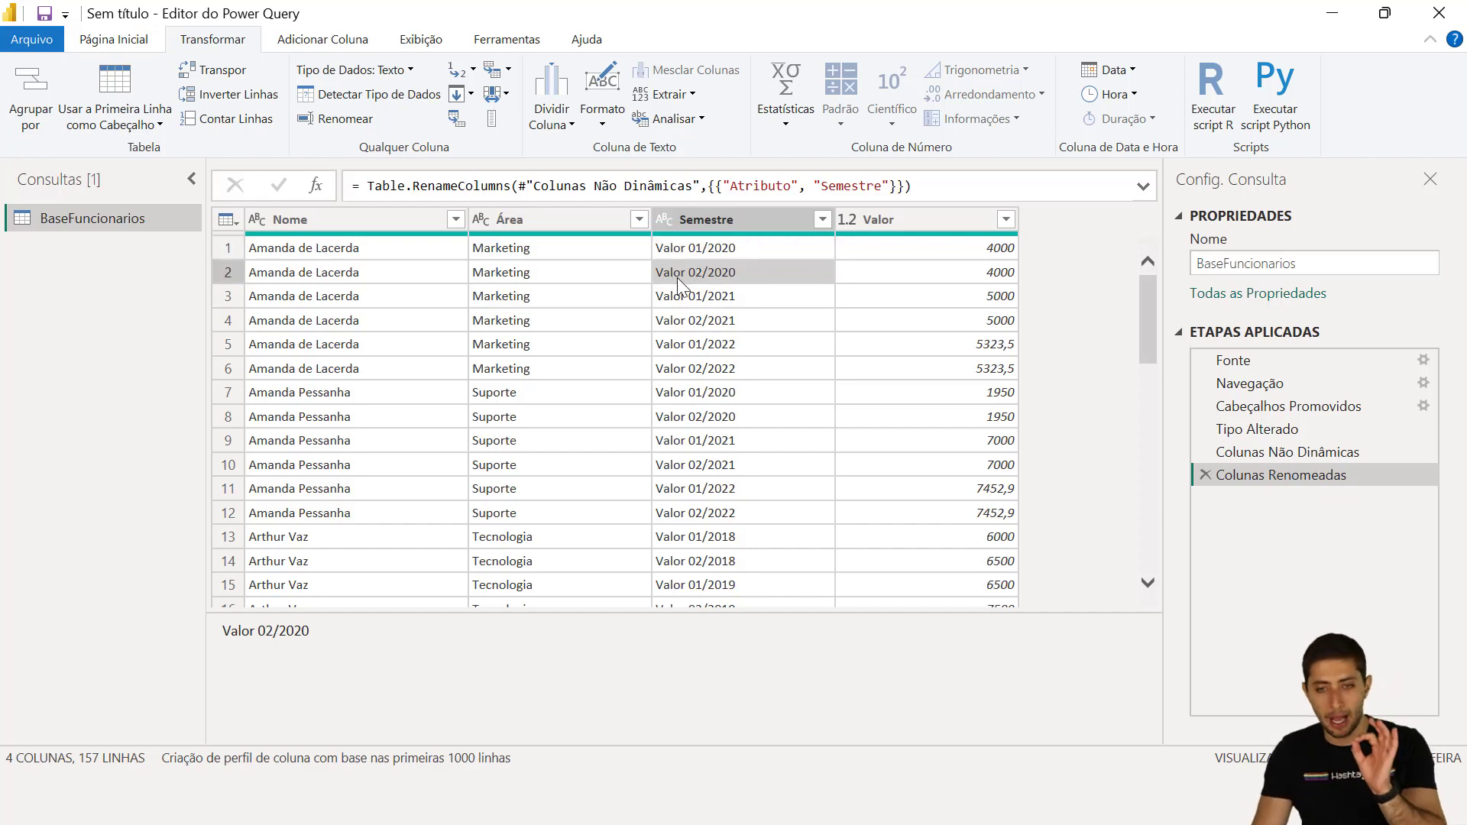
left_click(694, 304)
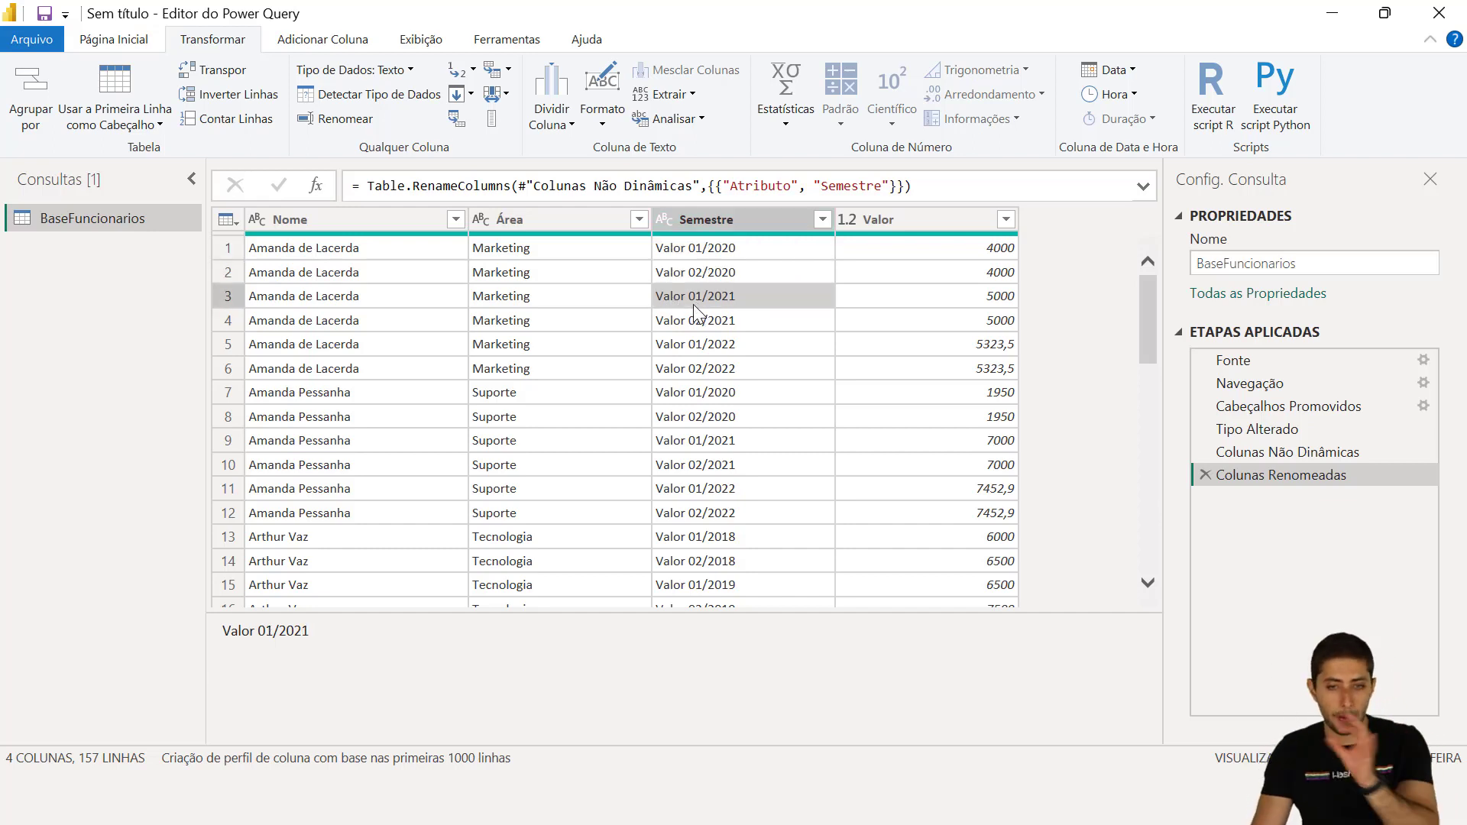
left_click(690, 221)
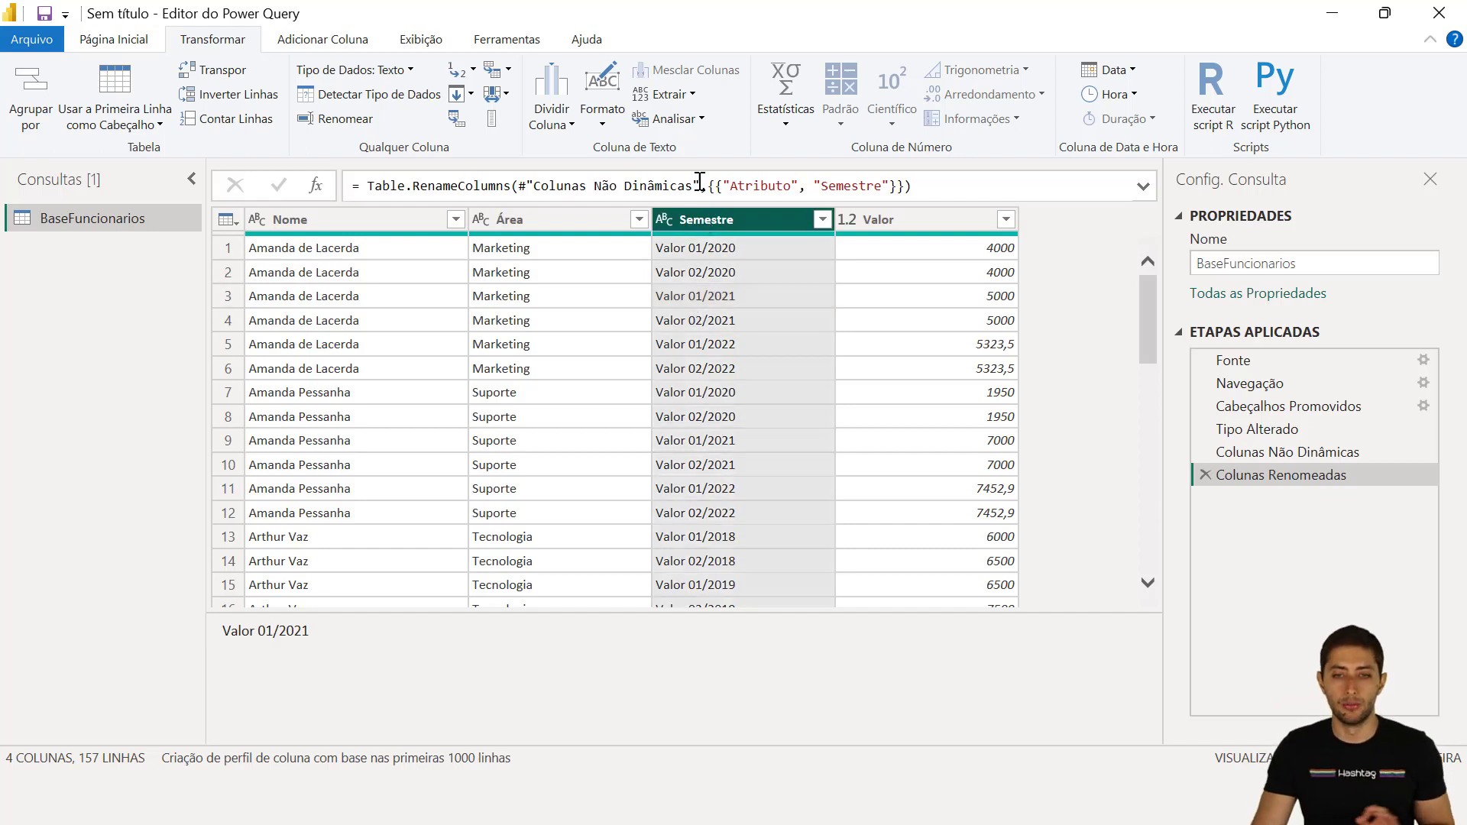
left_click(687, 95)
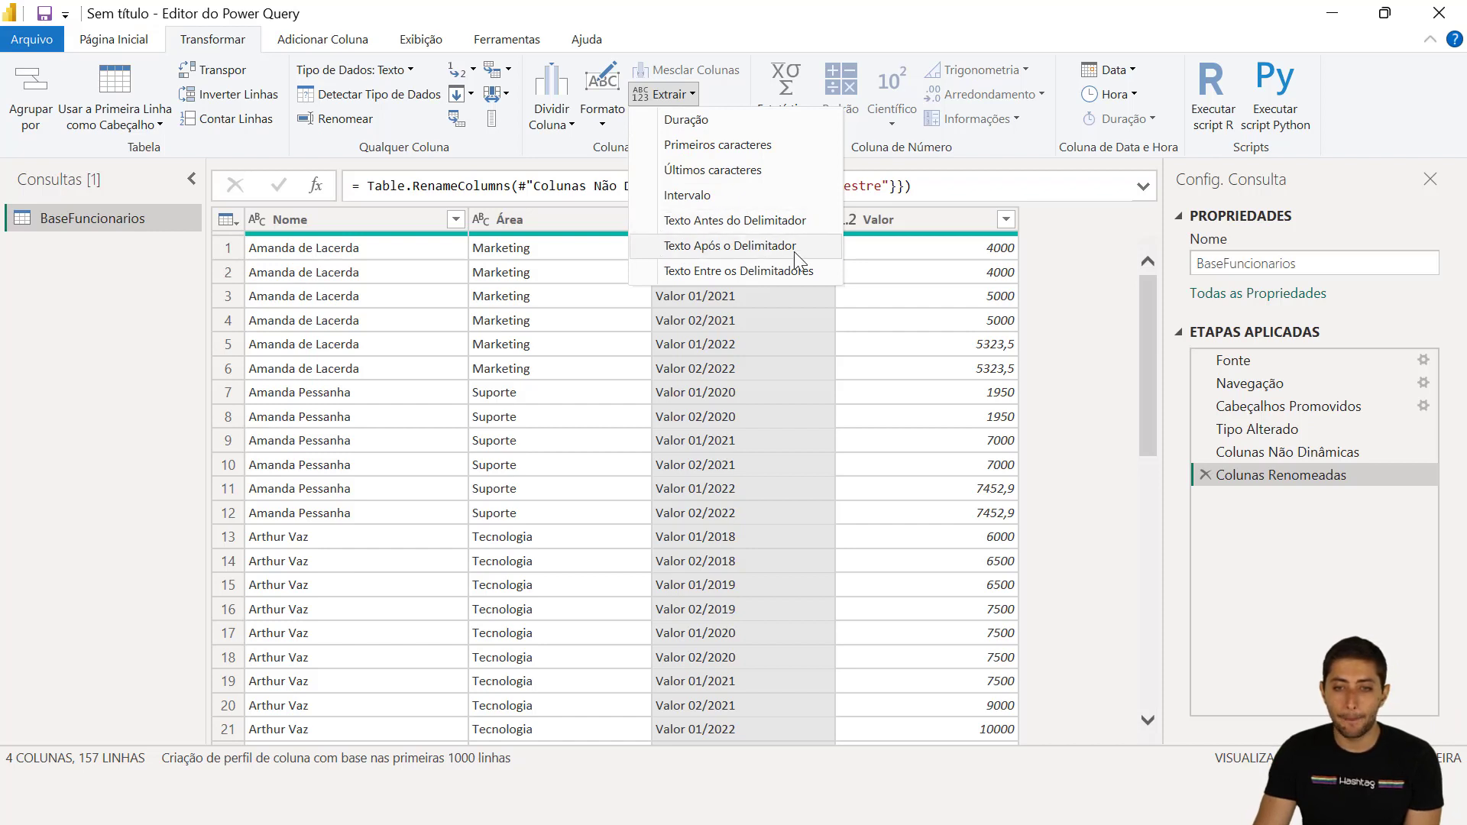
left_click(713, 247)
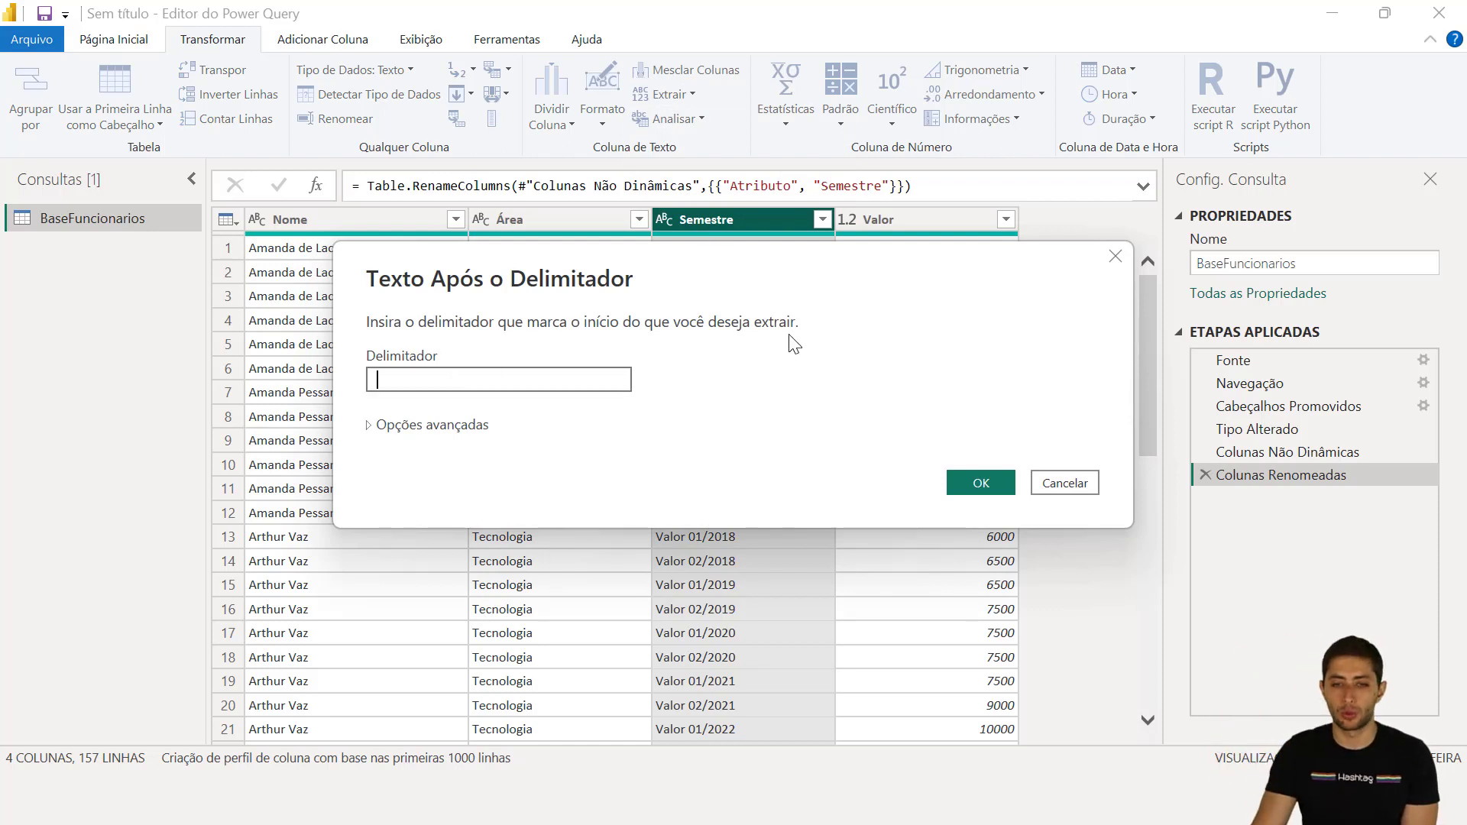
left_click(955, 479)
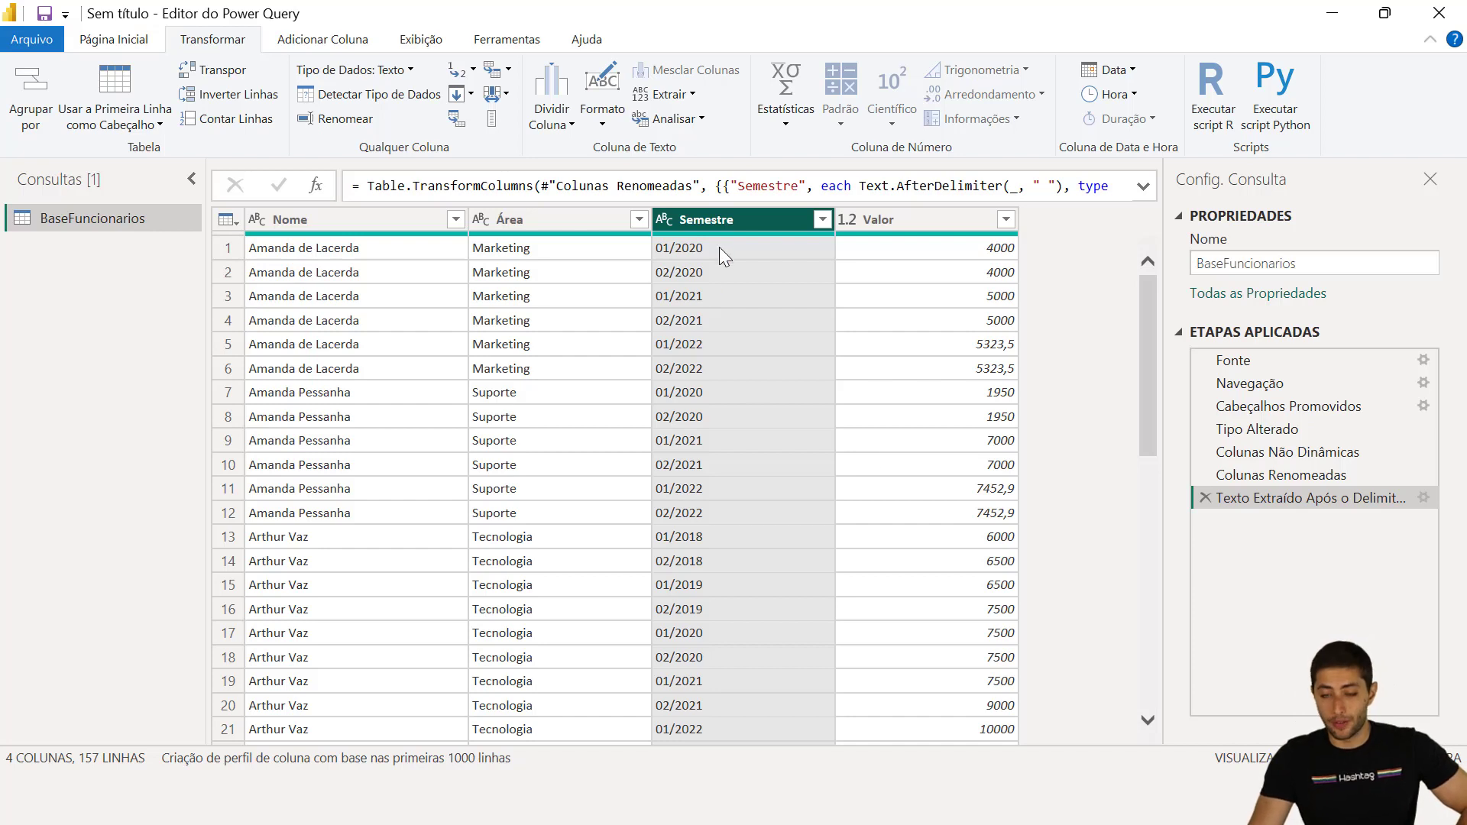
Step: Change the Semestre column's data type to Data
left_click(663, 220)
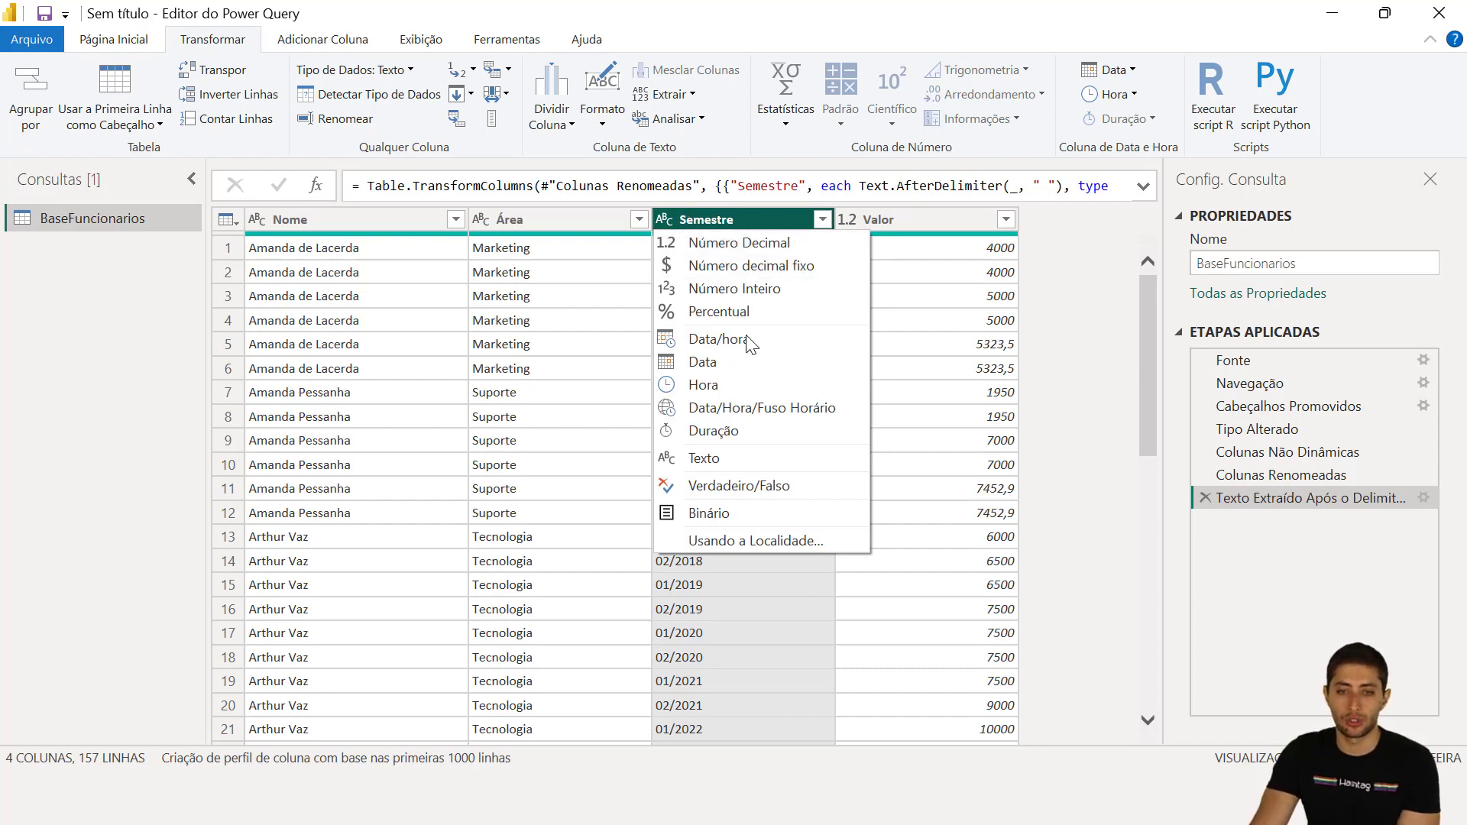
left_click(708, 359)
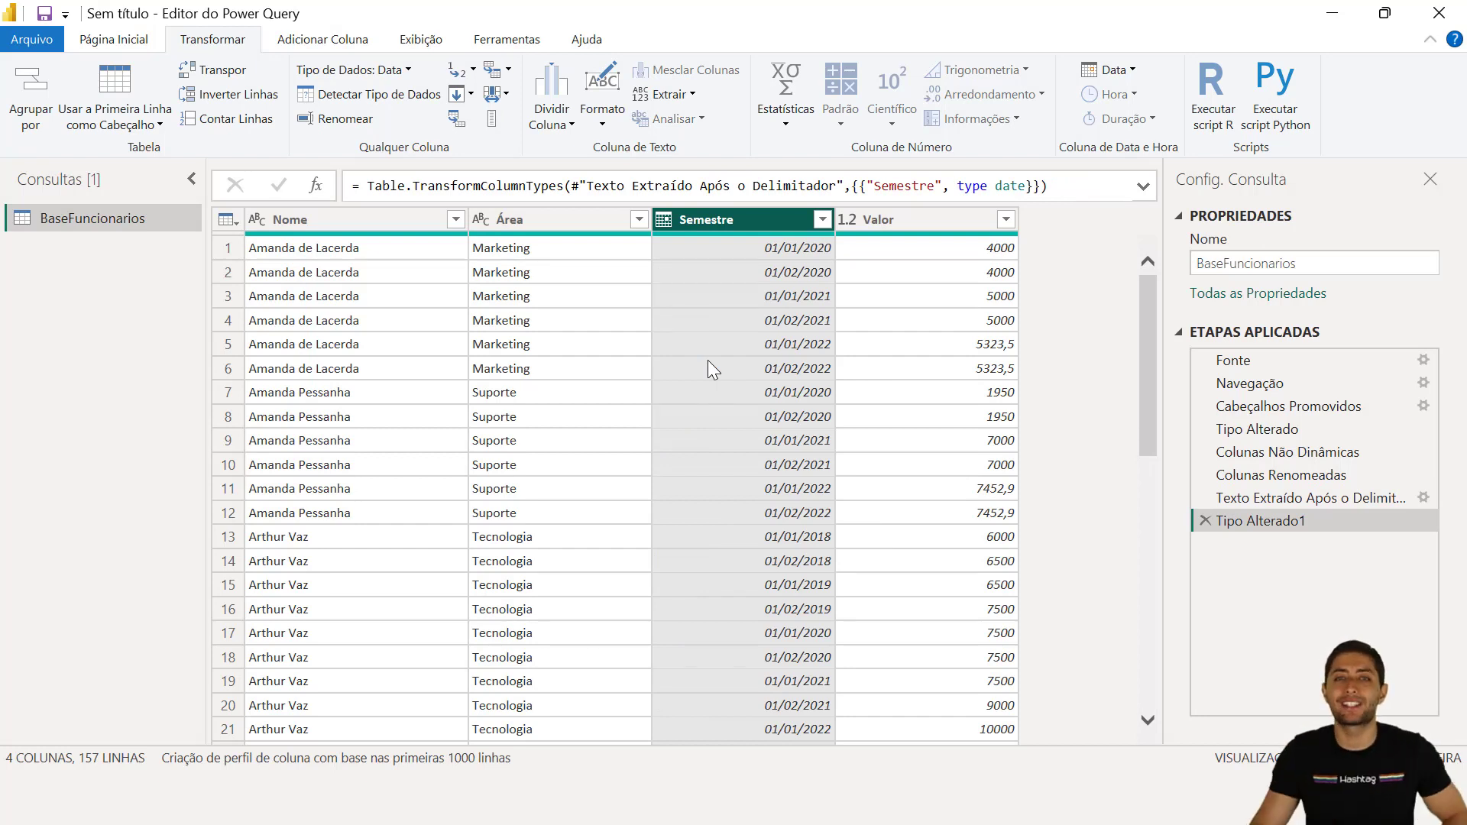
left_click(661, 222)
left_click(680, 220)
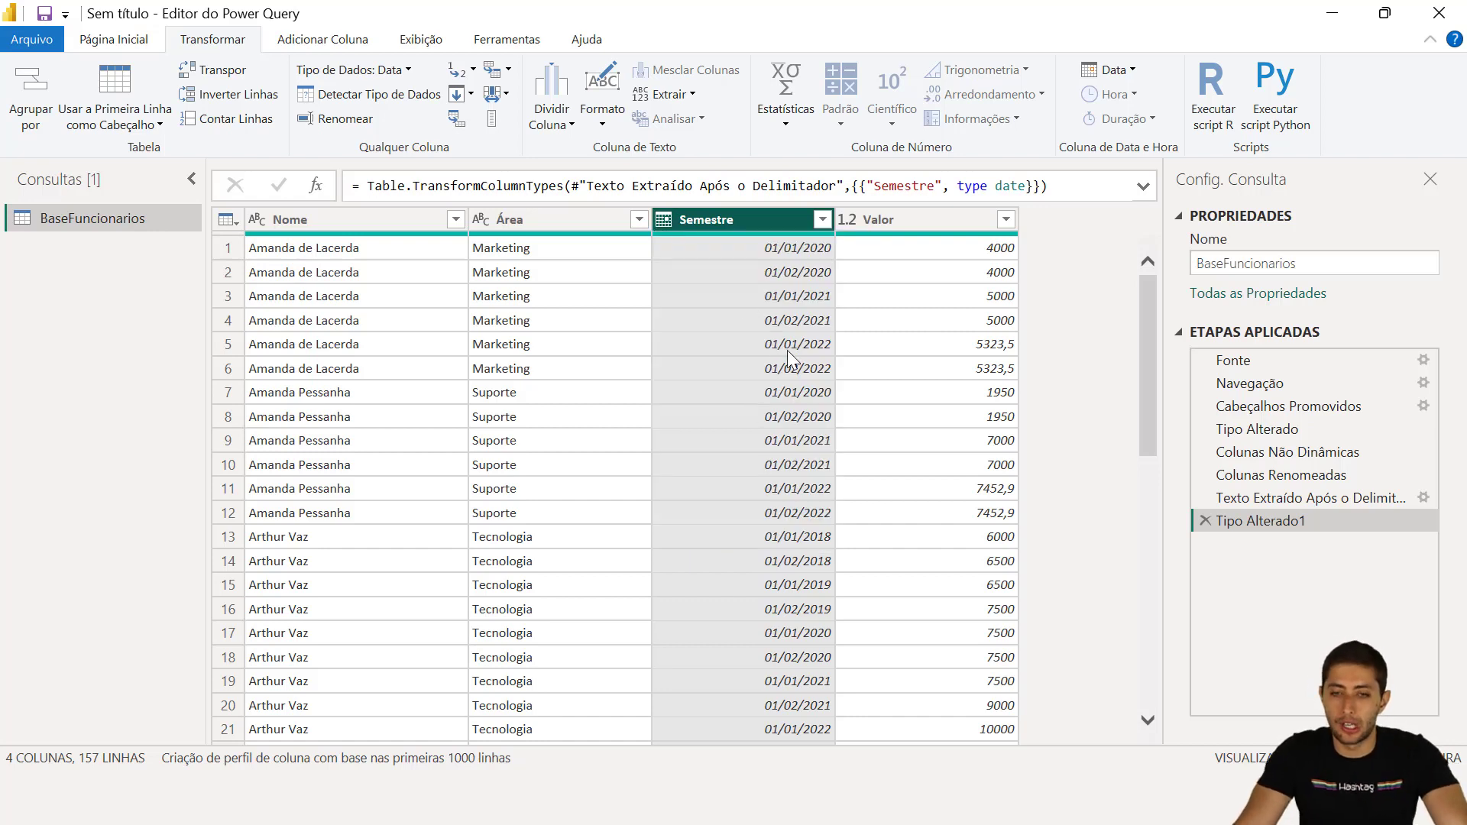
Step: Compare the first two Semestre entries before and after the date conversion using the applied steps
left_click(1295, 497)
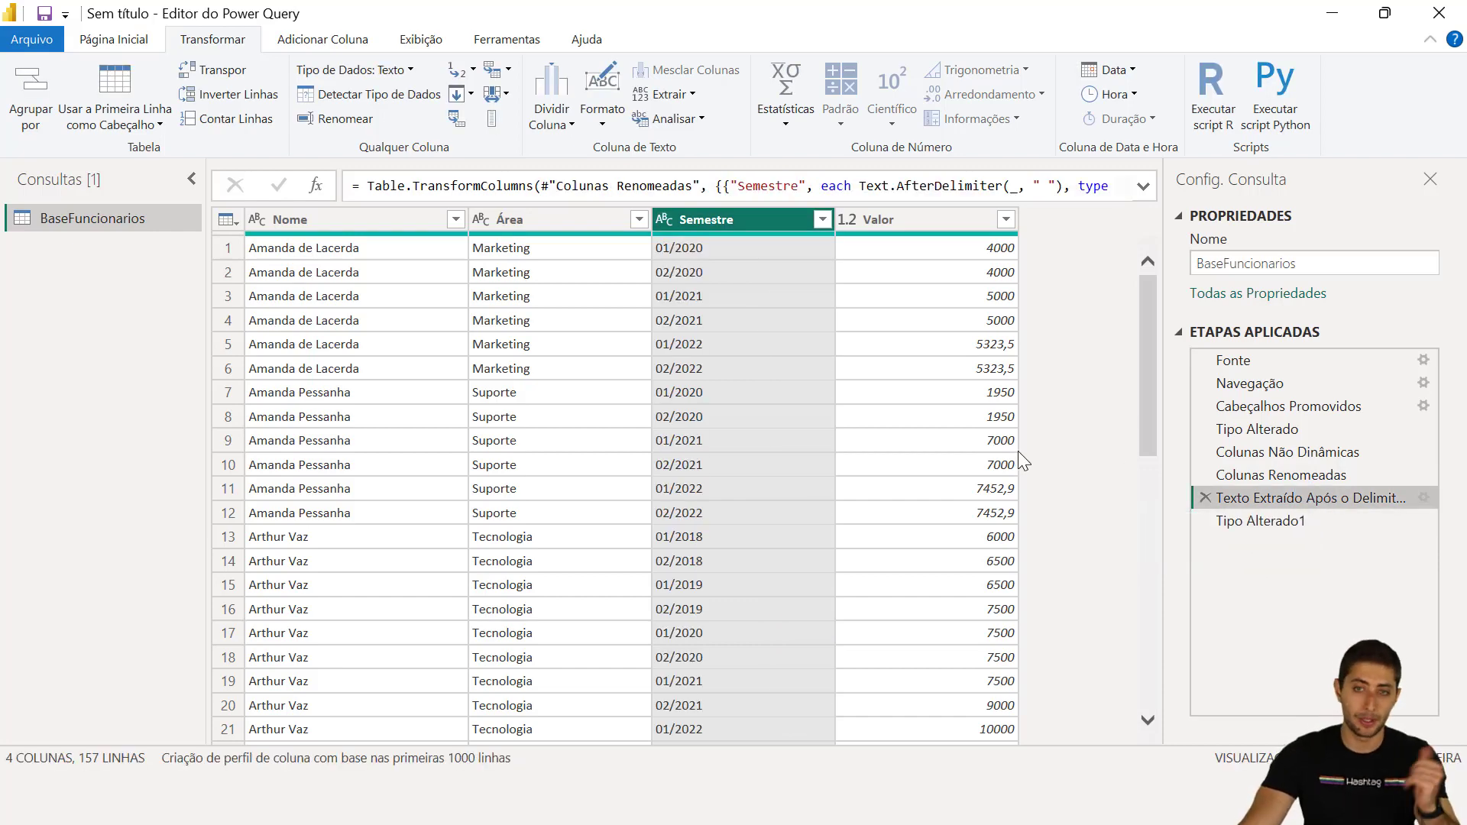
left_click(1283, 523)
left_click(1290, 504)
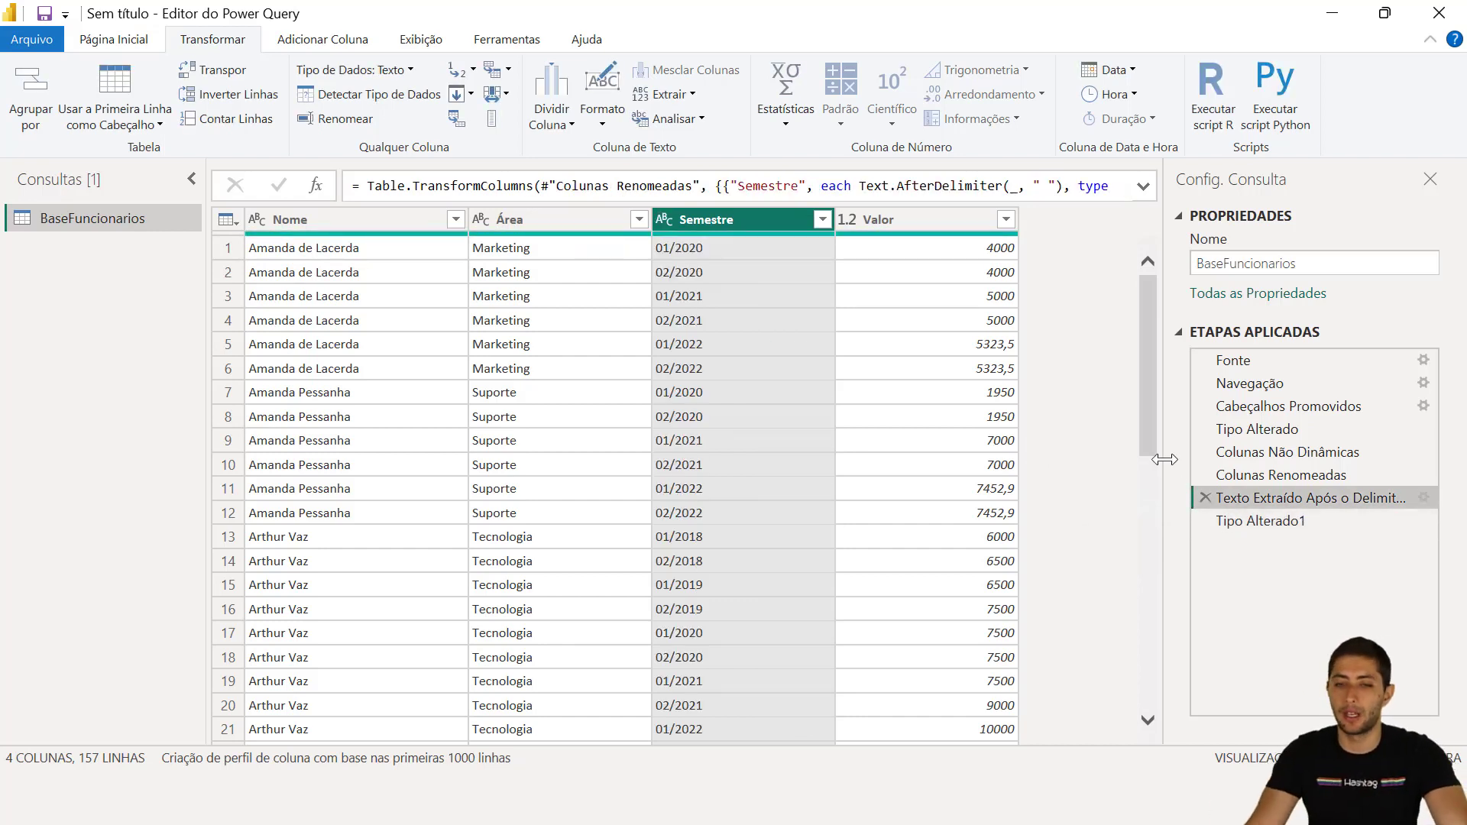
left_click(659, 254)
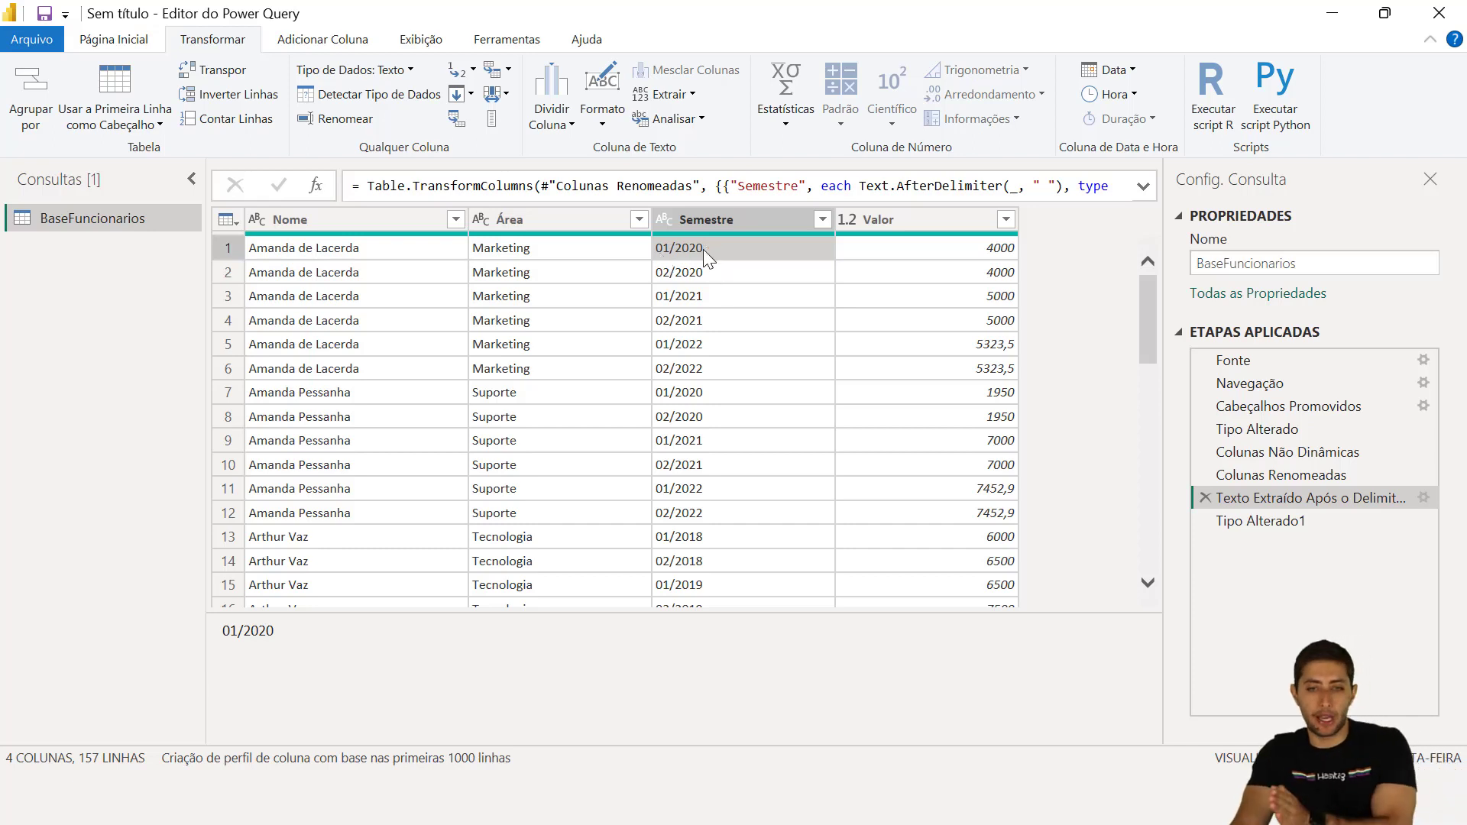
left_click(680, 280)
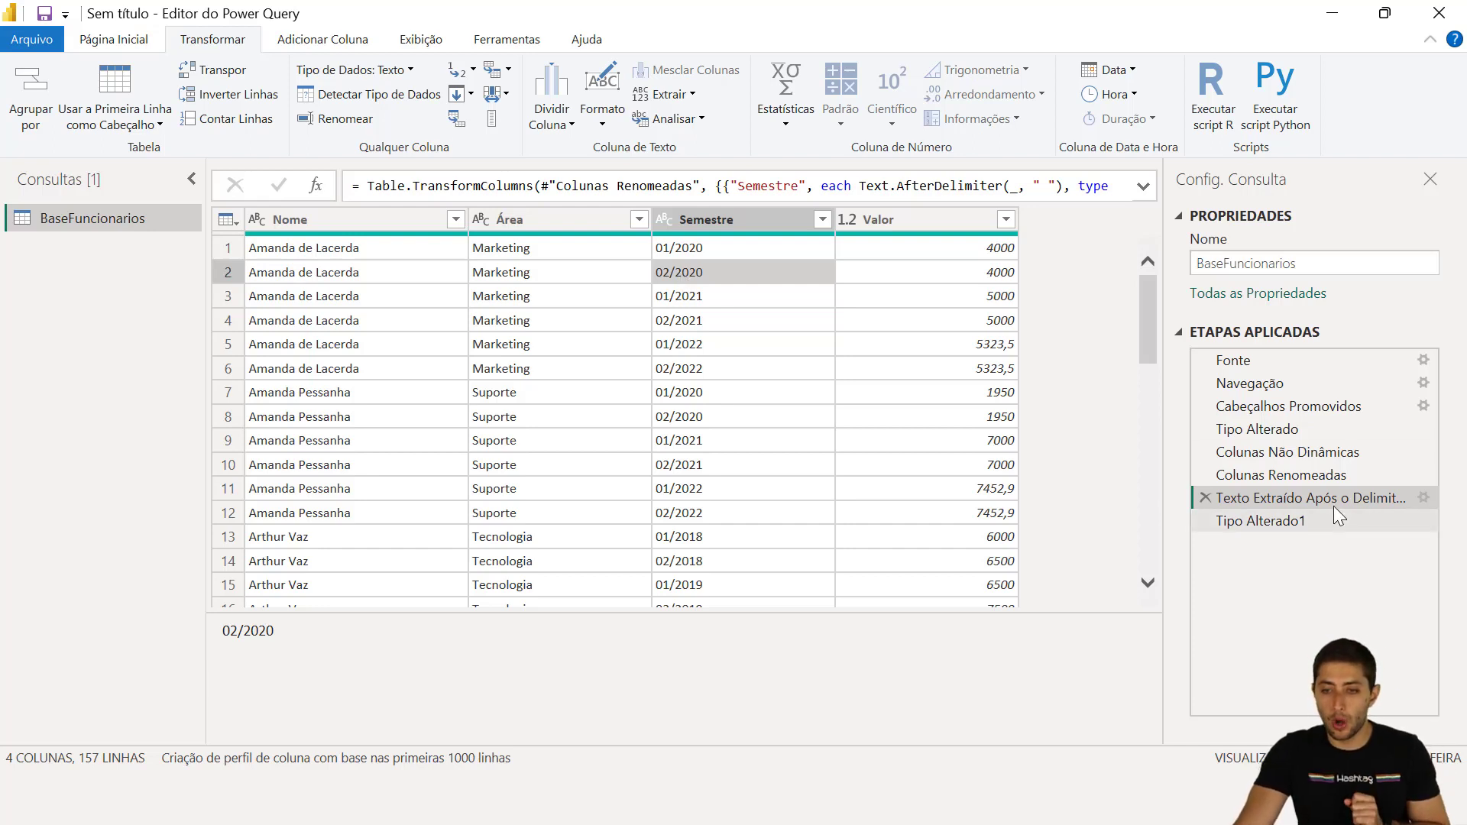
left_click(1319, 520)
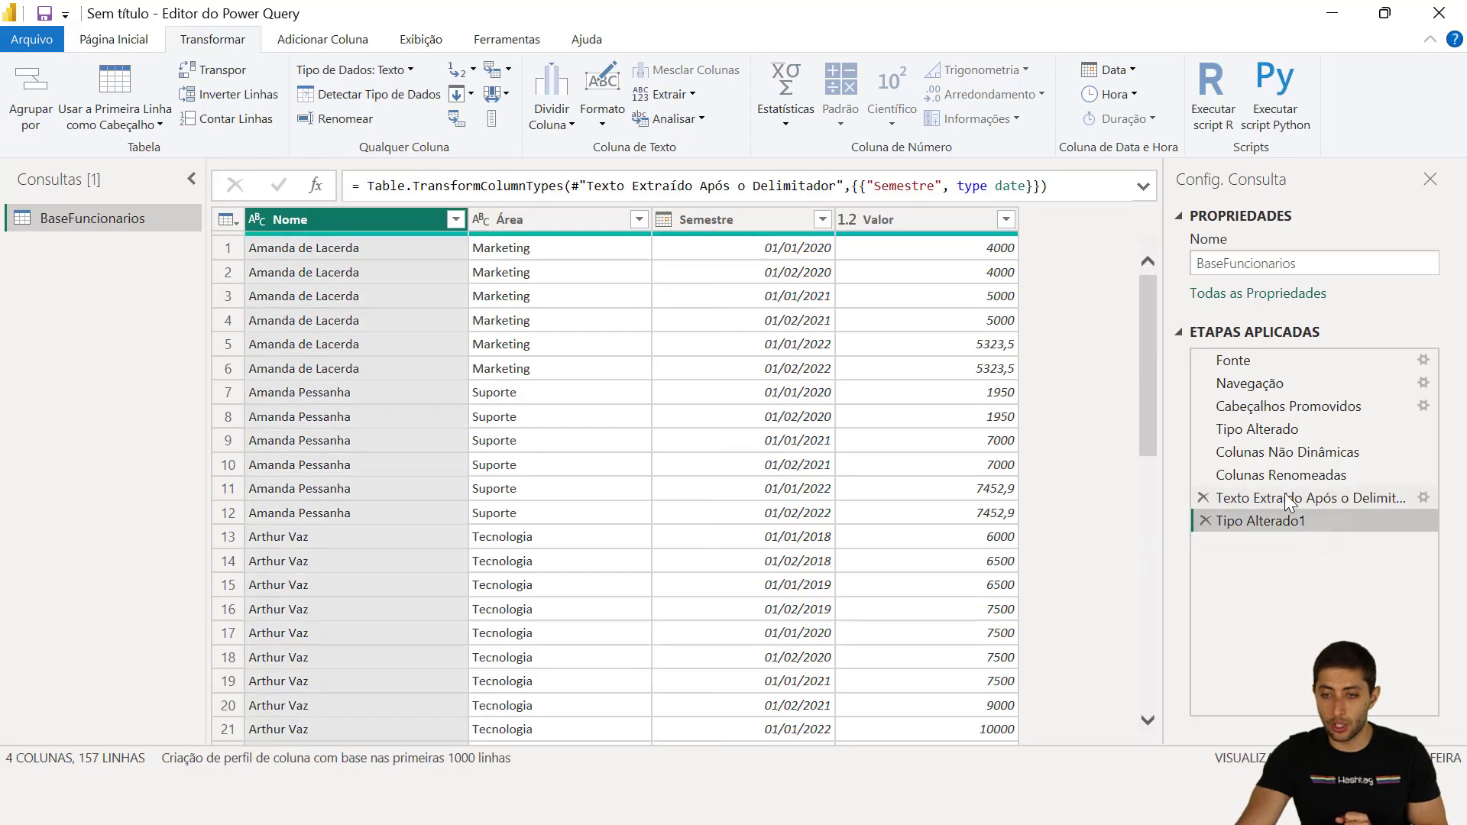
left_click(721, 227)
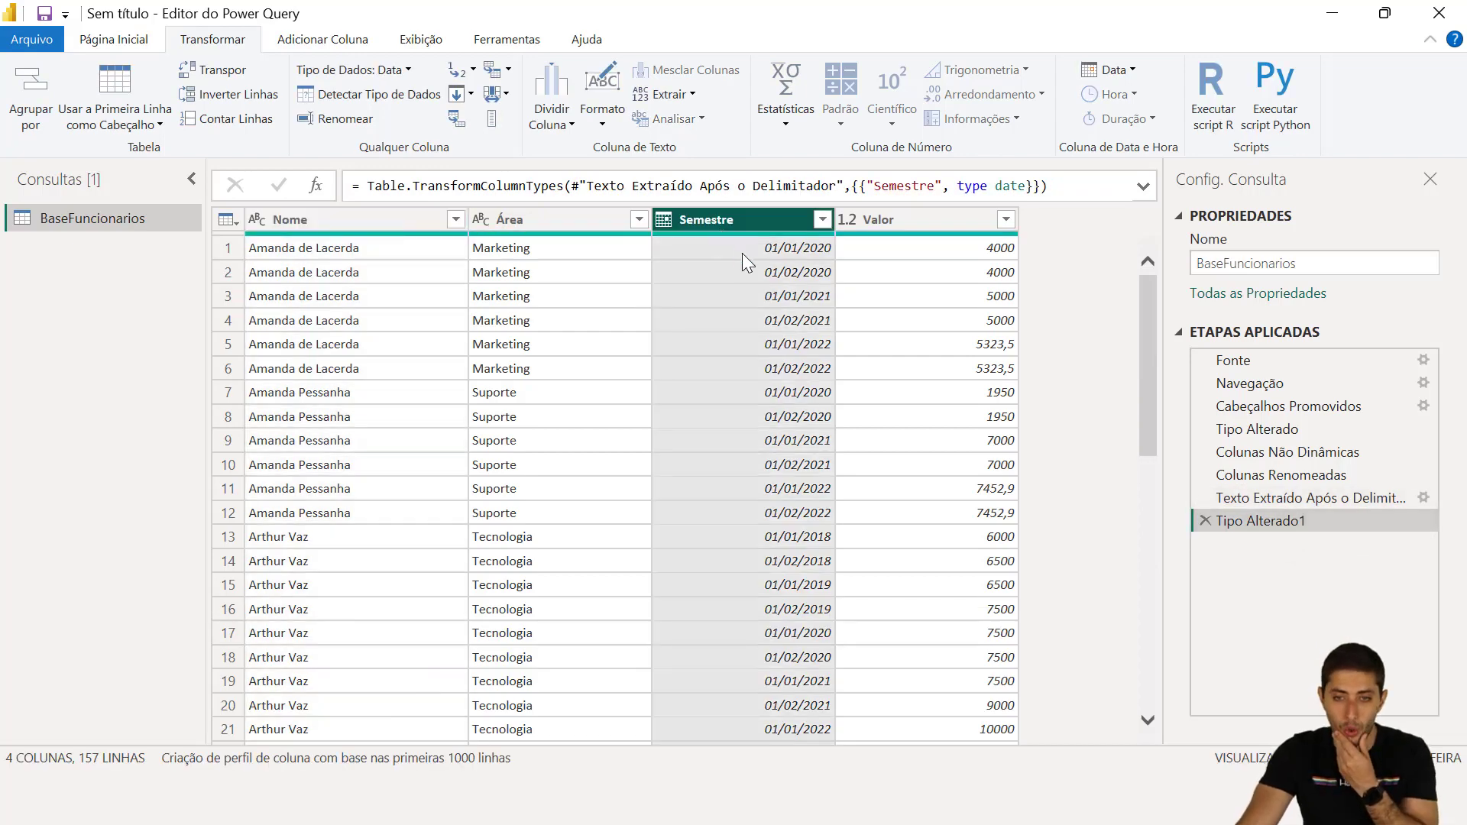
left_click(741, 253)
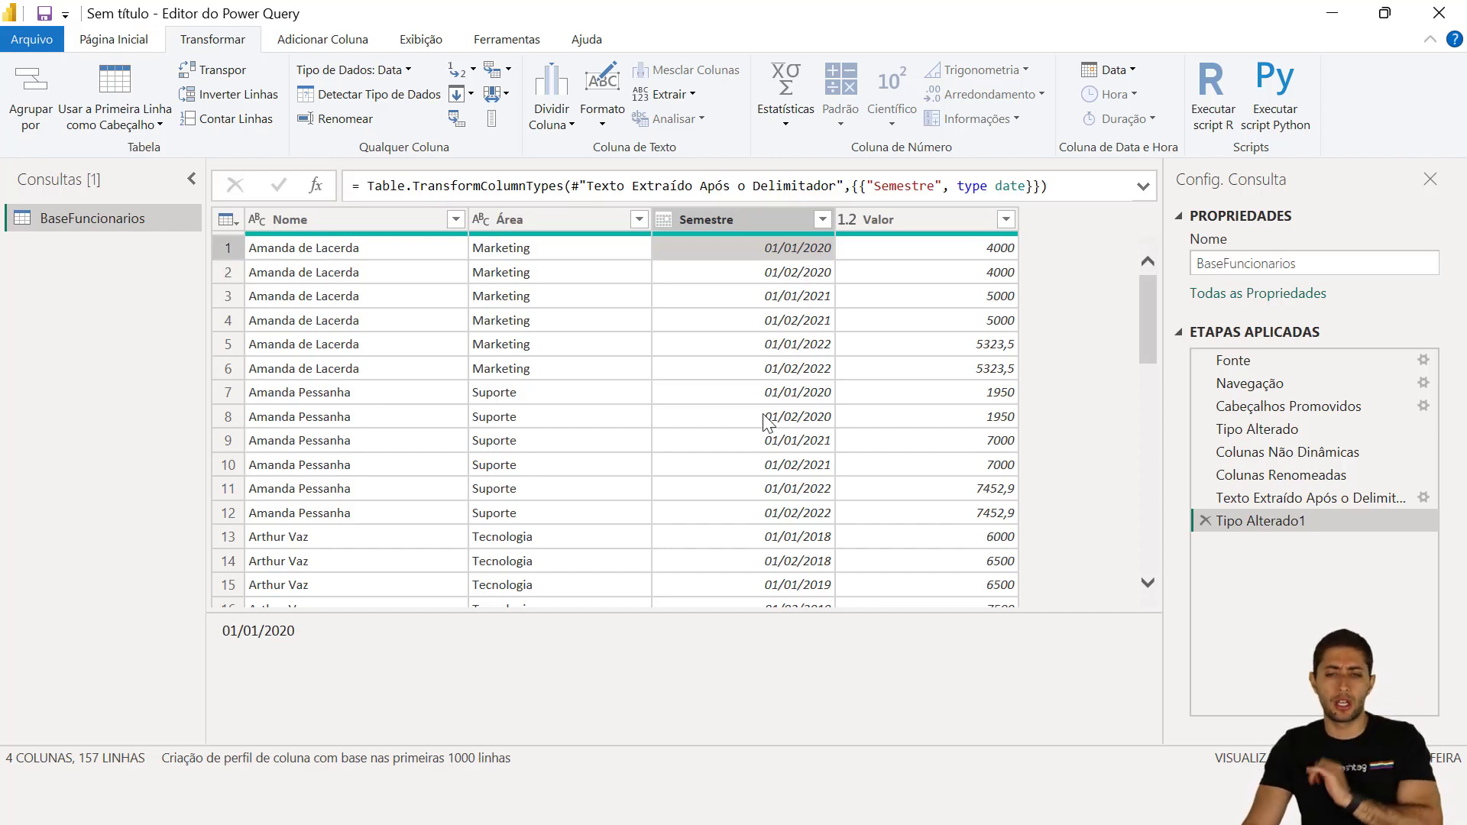
left_click(815, 277)
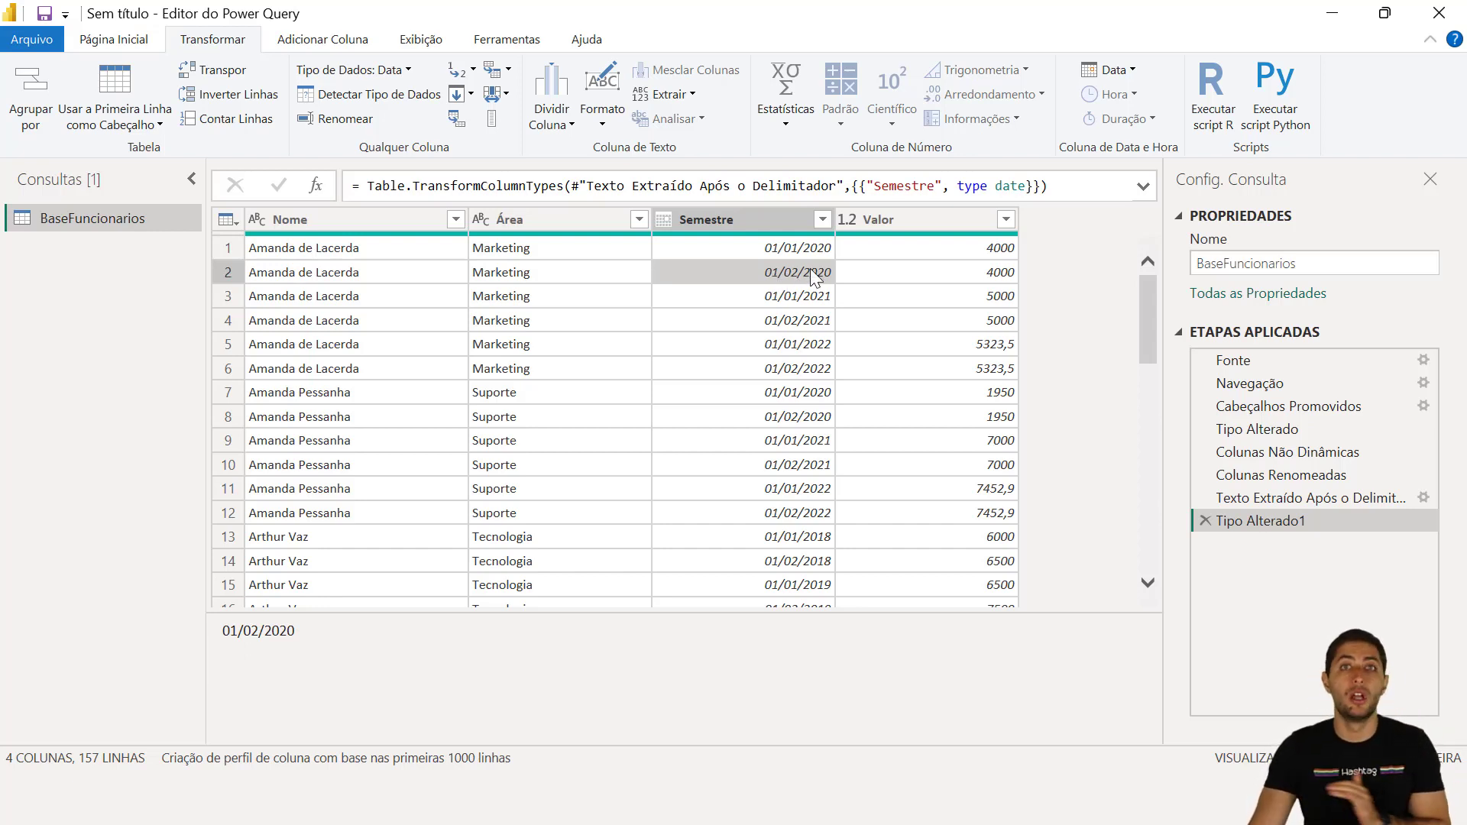
Step: Recheck the extracted Semestre text and remove the date type change from the applied steps
left_click(1284, 501)
left_click(680, 274)
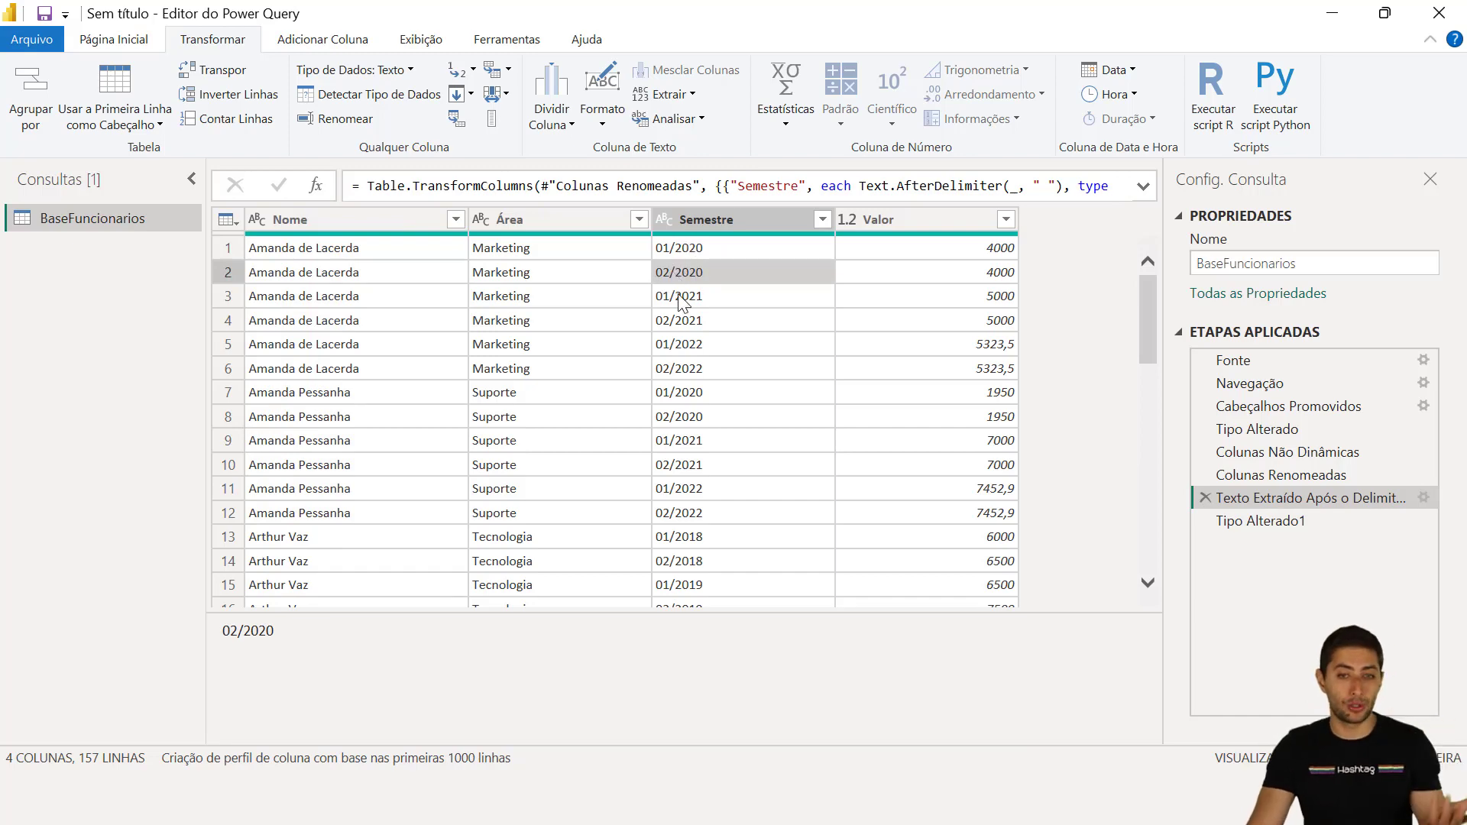
left_click(1262, 522)
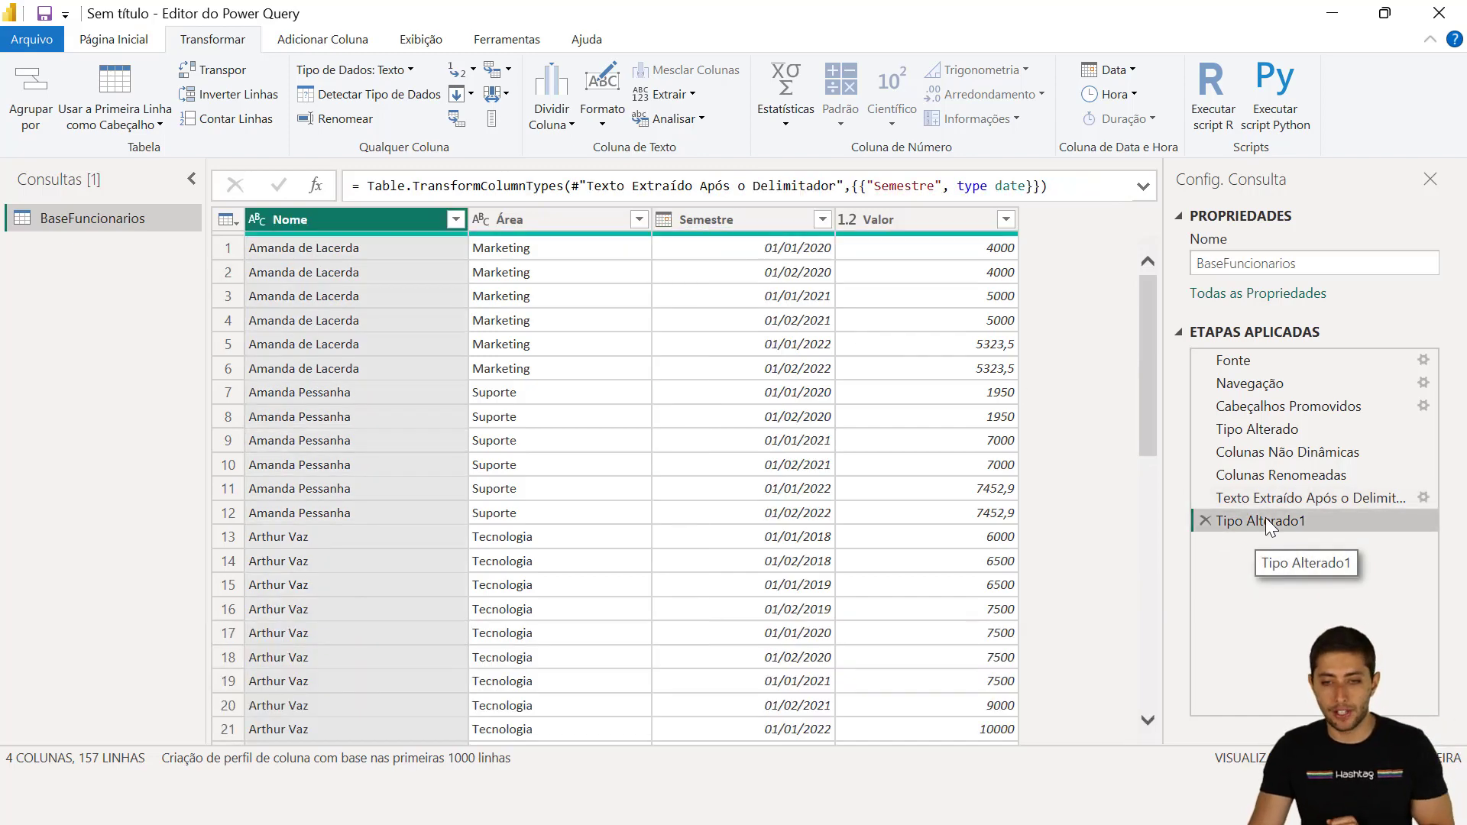
left_click(1205, 520)
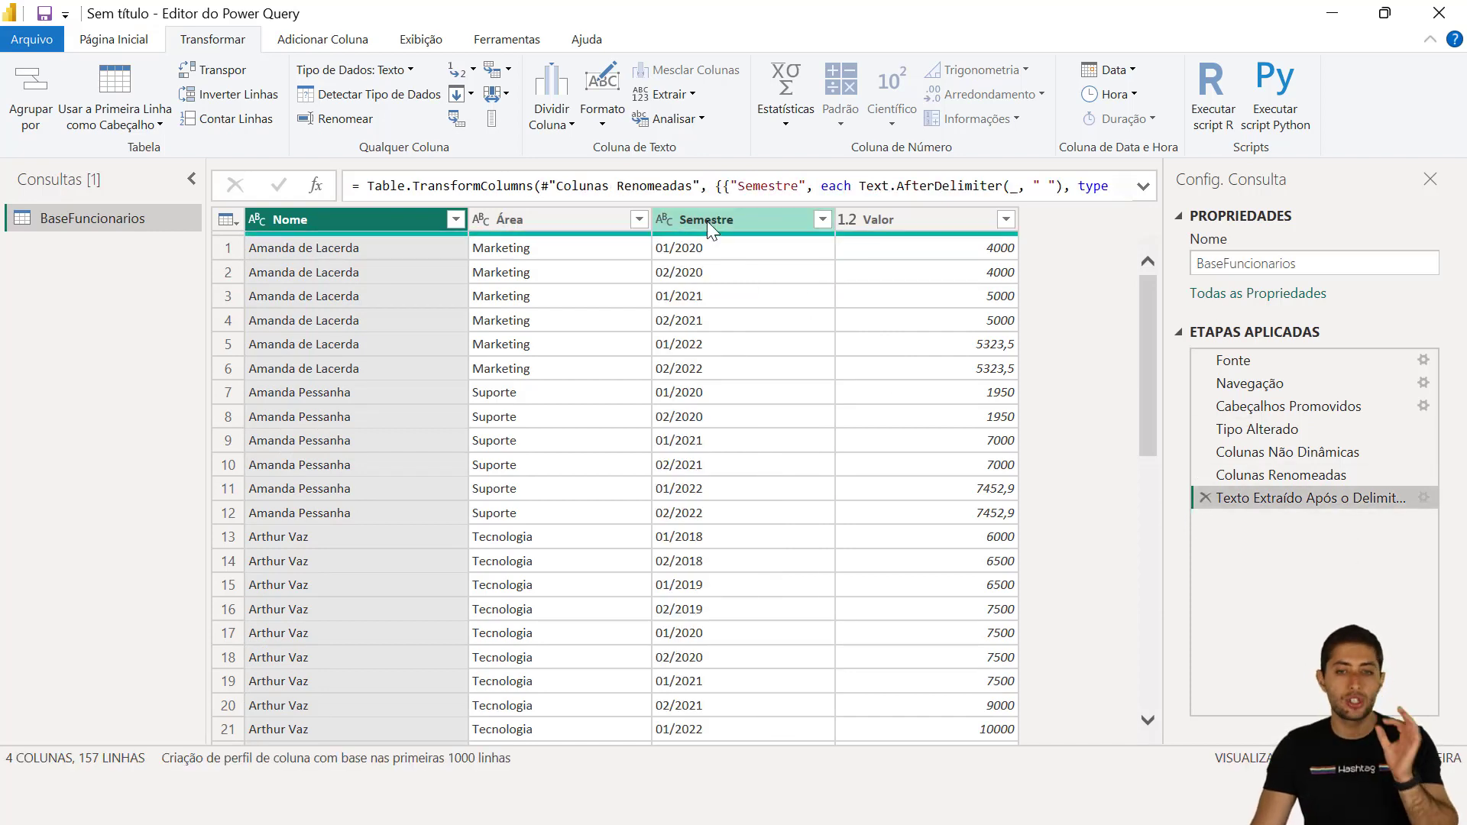
Step: Examine how the extracted Semestre text combines semester number and year in the first four rows
left_click(708, 221)
left_click(694, 253)
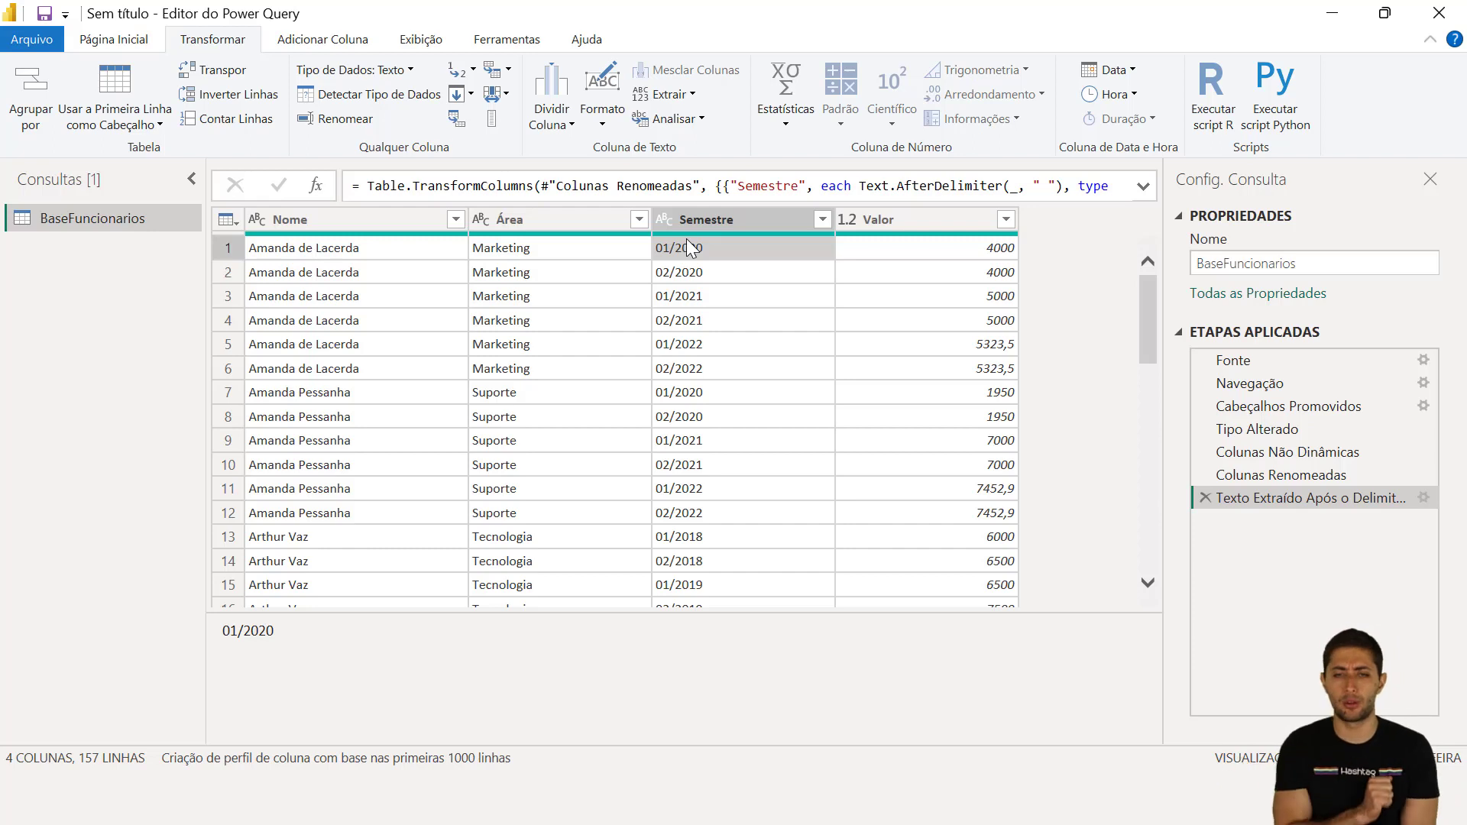
left_click(691, 269)
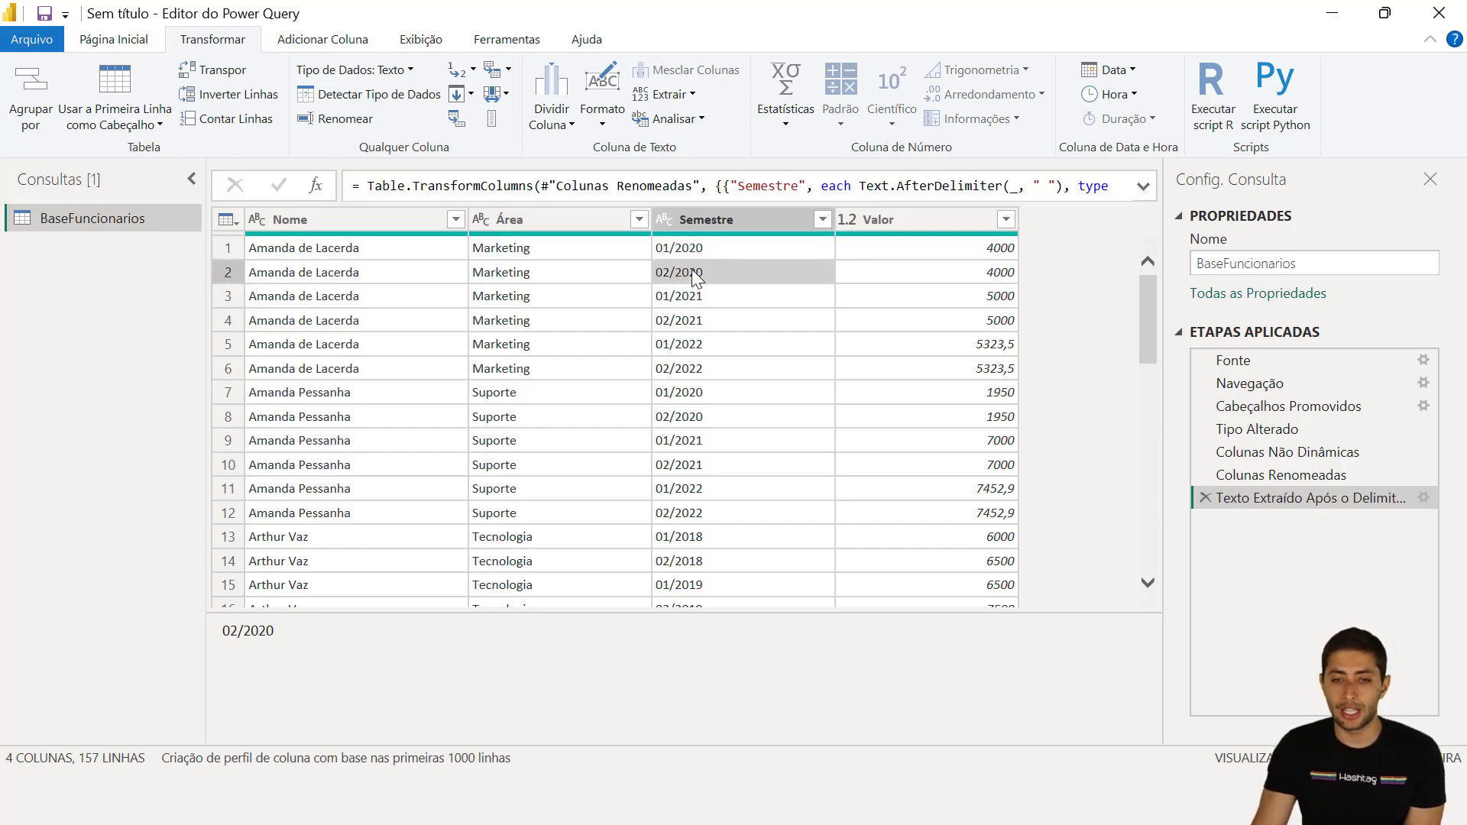
left_click(703, 325)
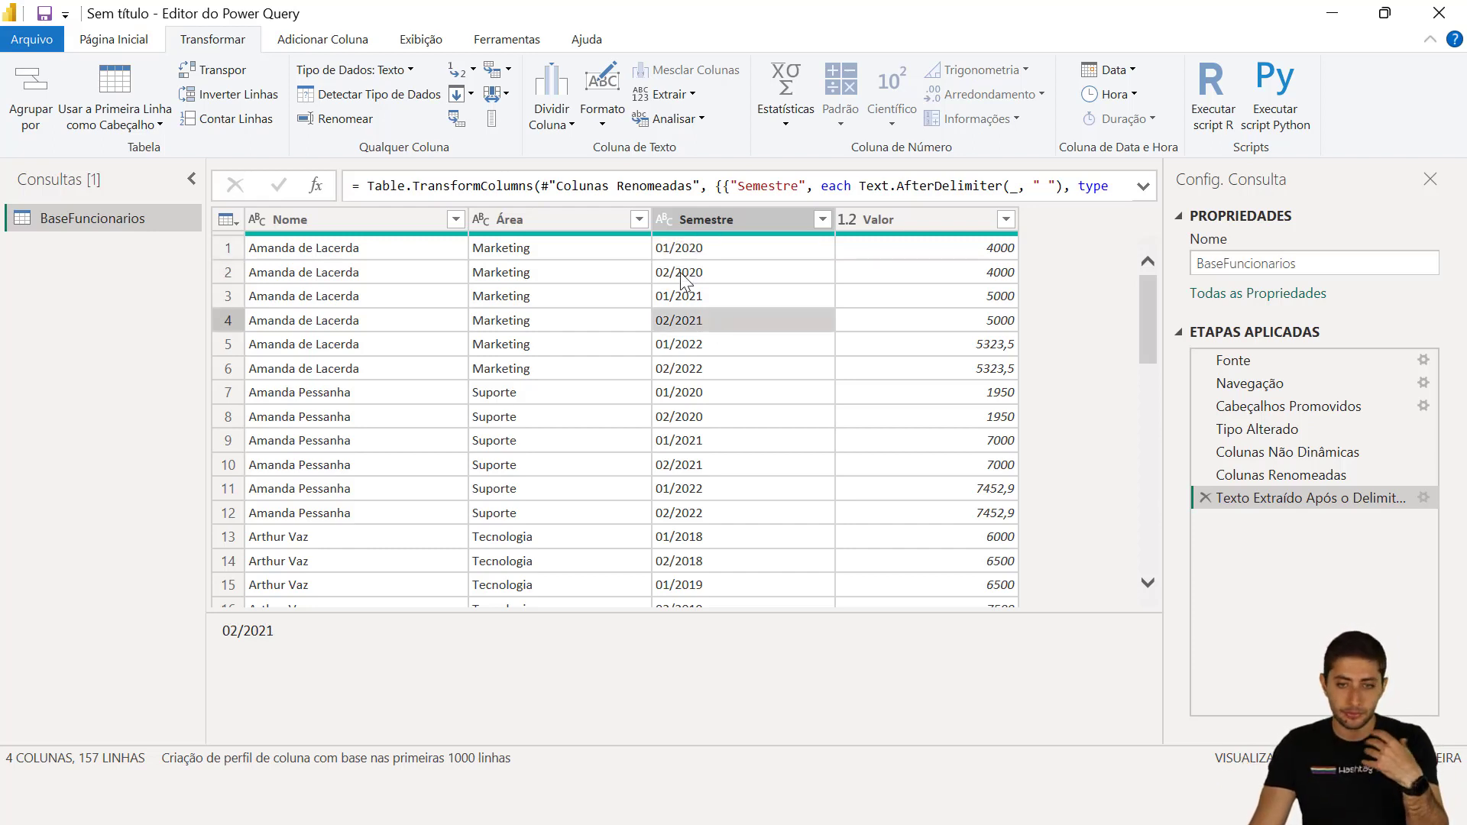
left_click(683, 276)
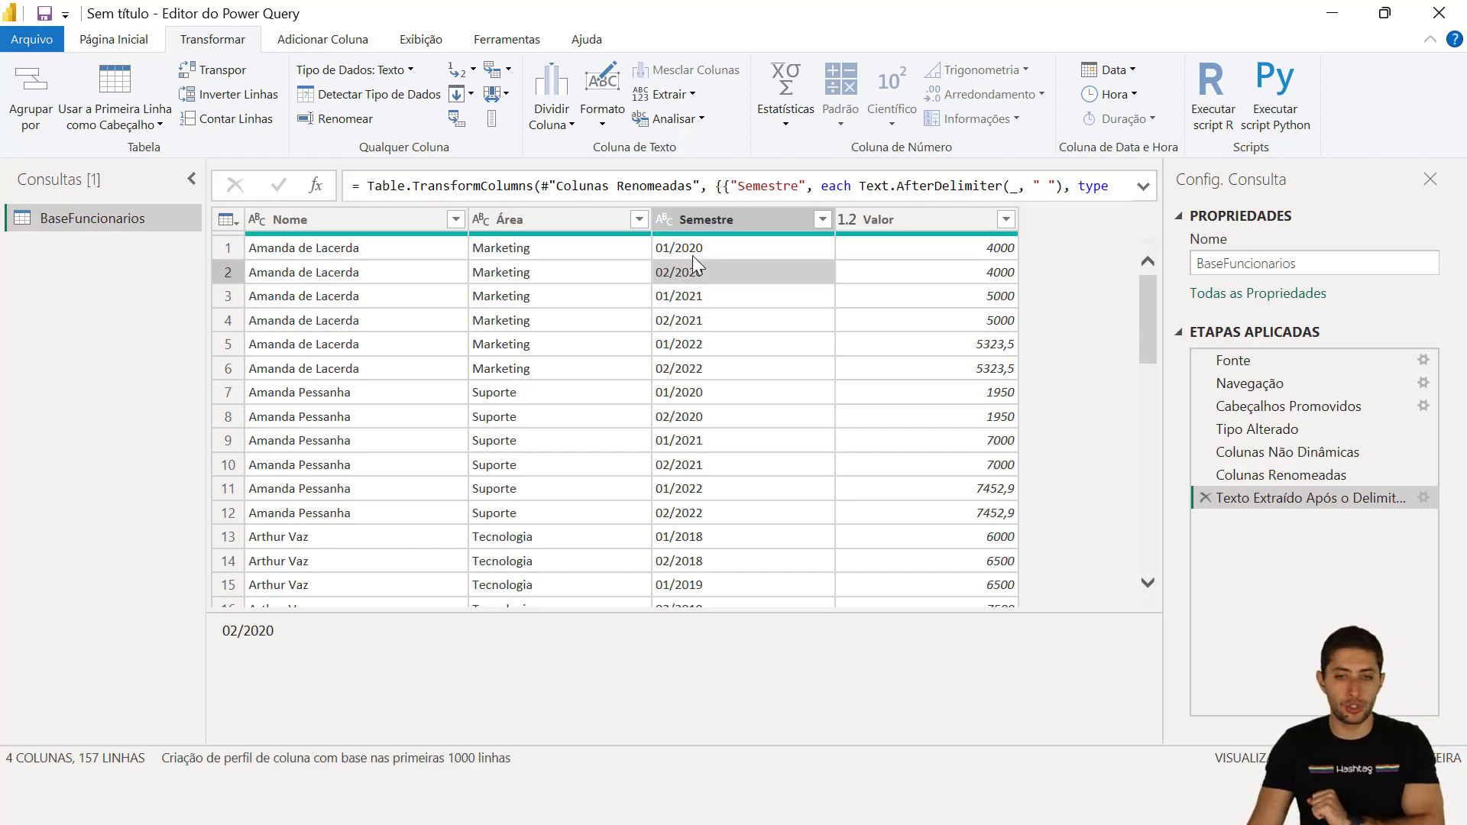
left_click(706, 225)
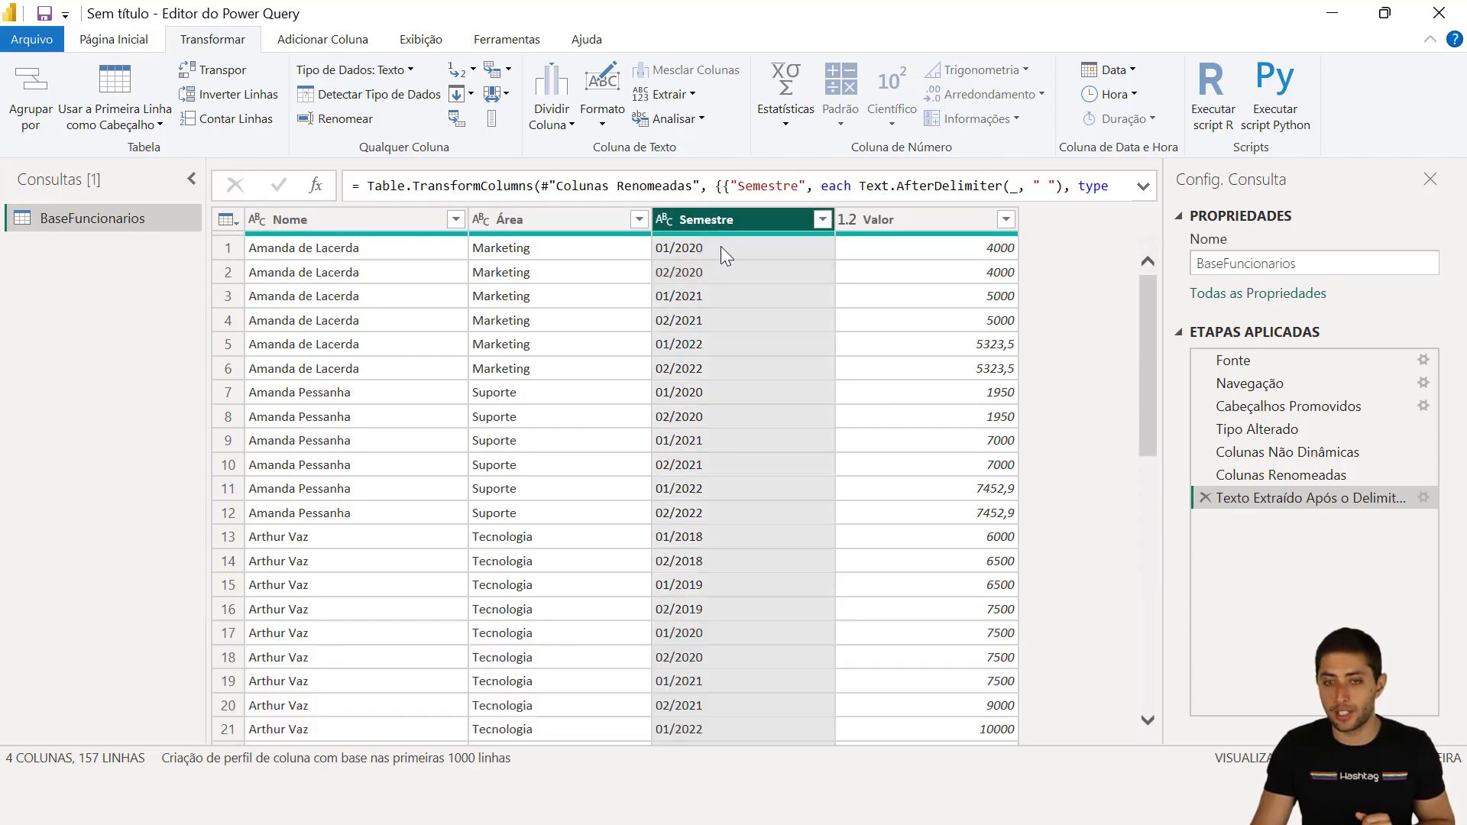
left_click(682, 255)
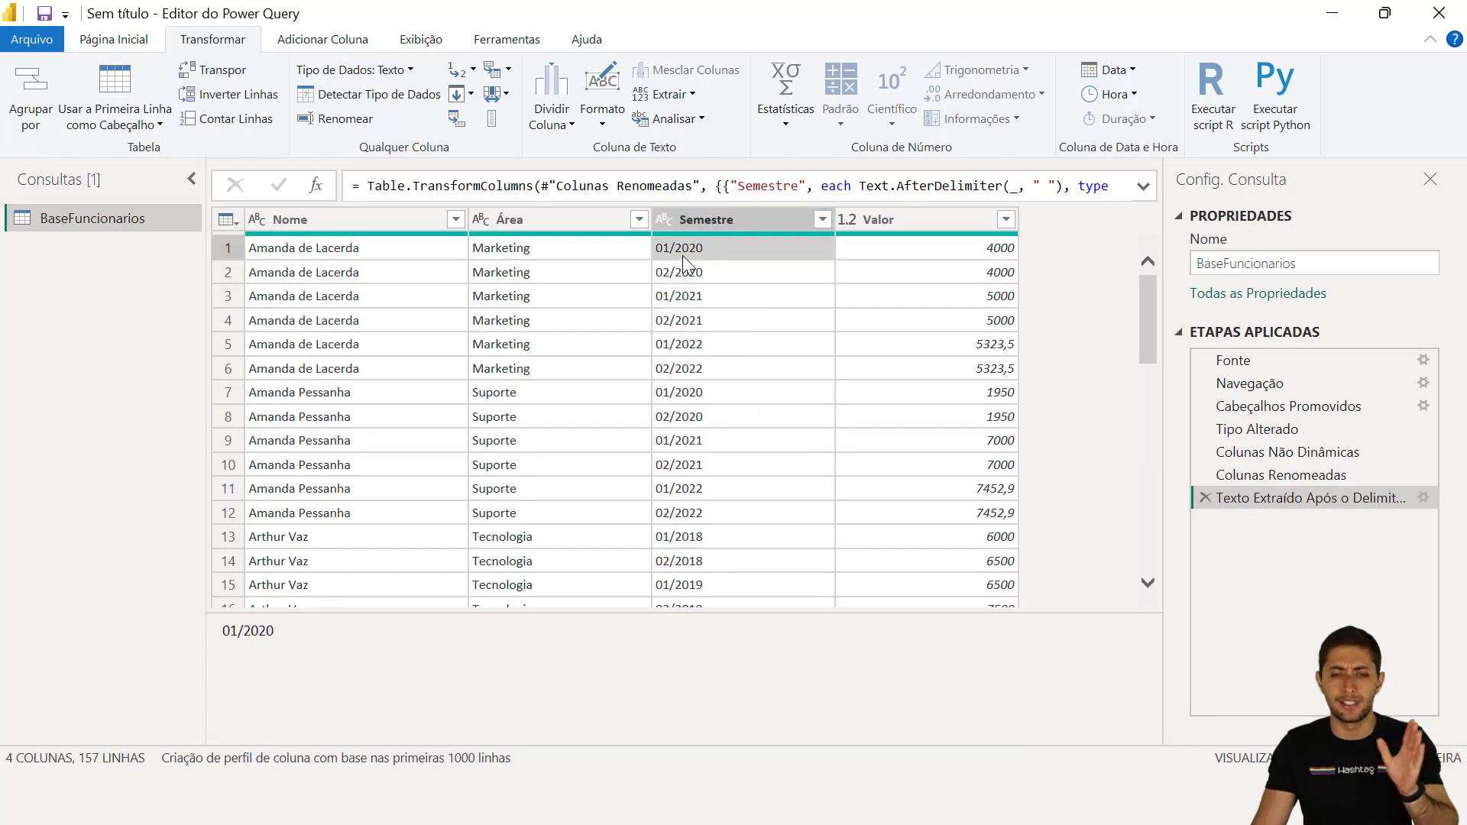
left_click(679, 276)
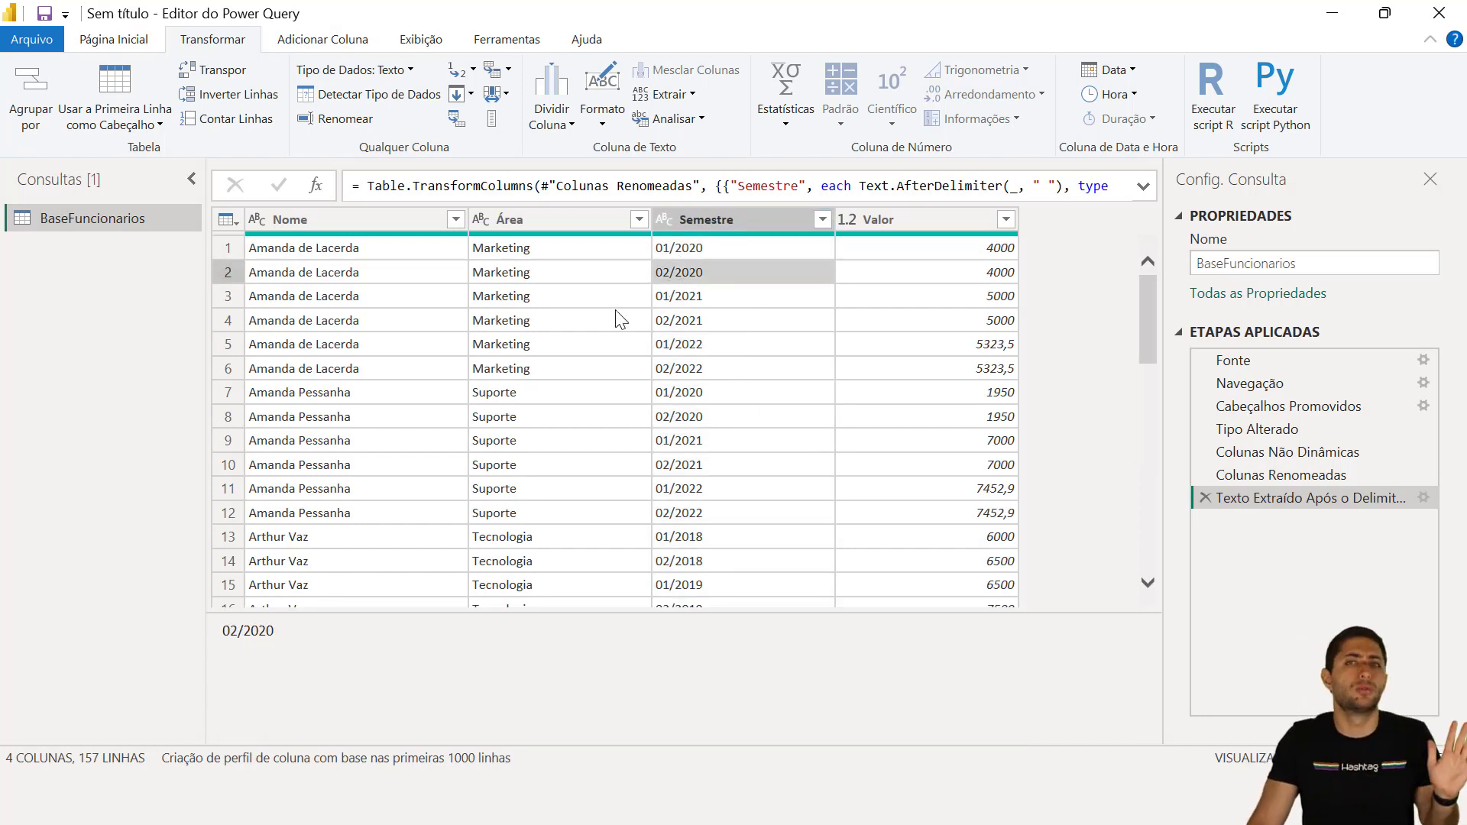
Step: Replace the text 02/ with 07/ throughout the Semestre column
left_click(739, 225)
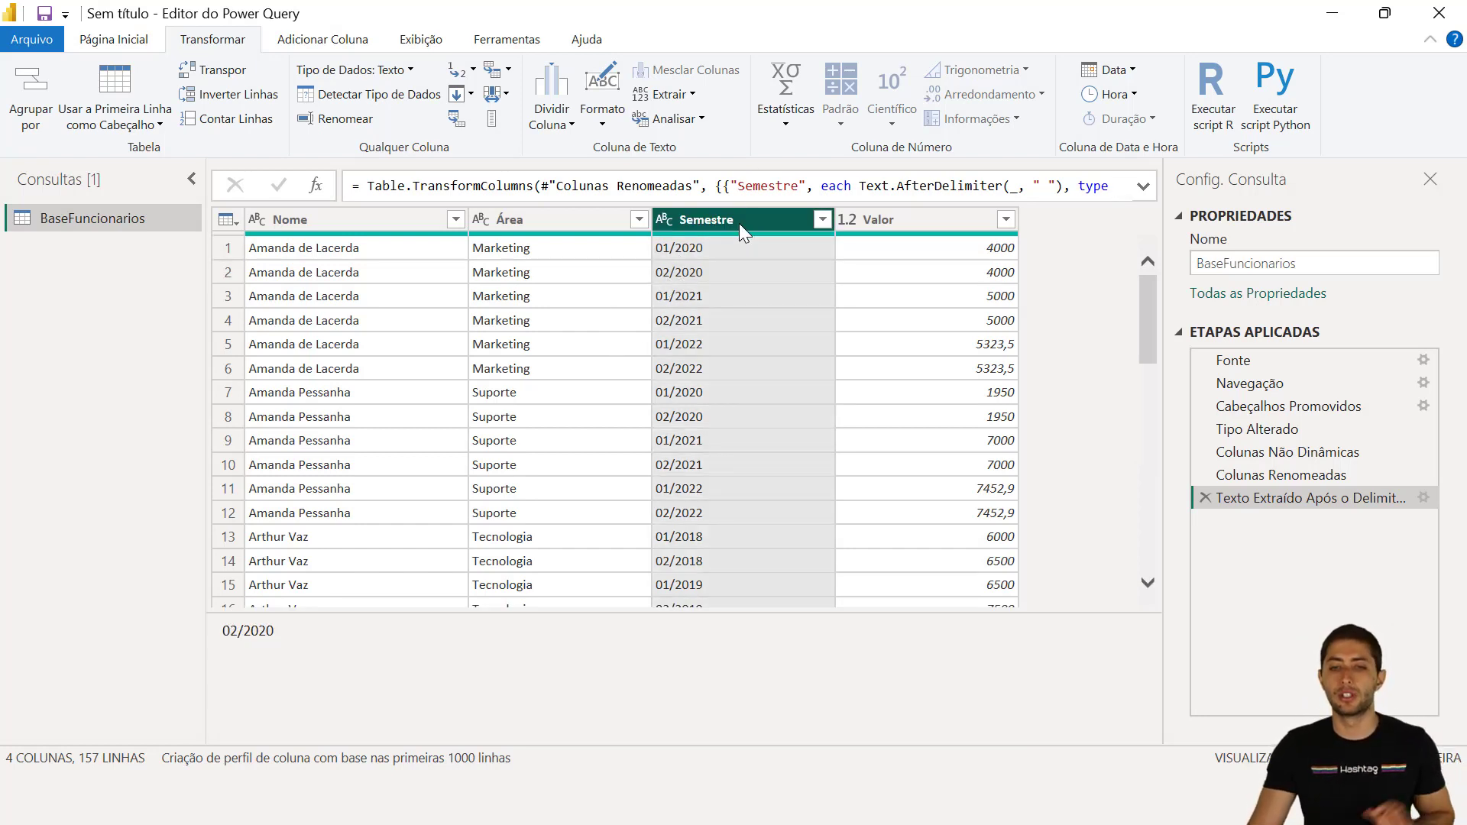
left_click(659, 273)
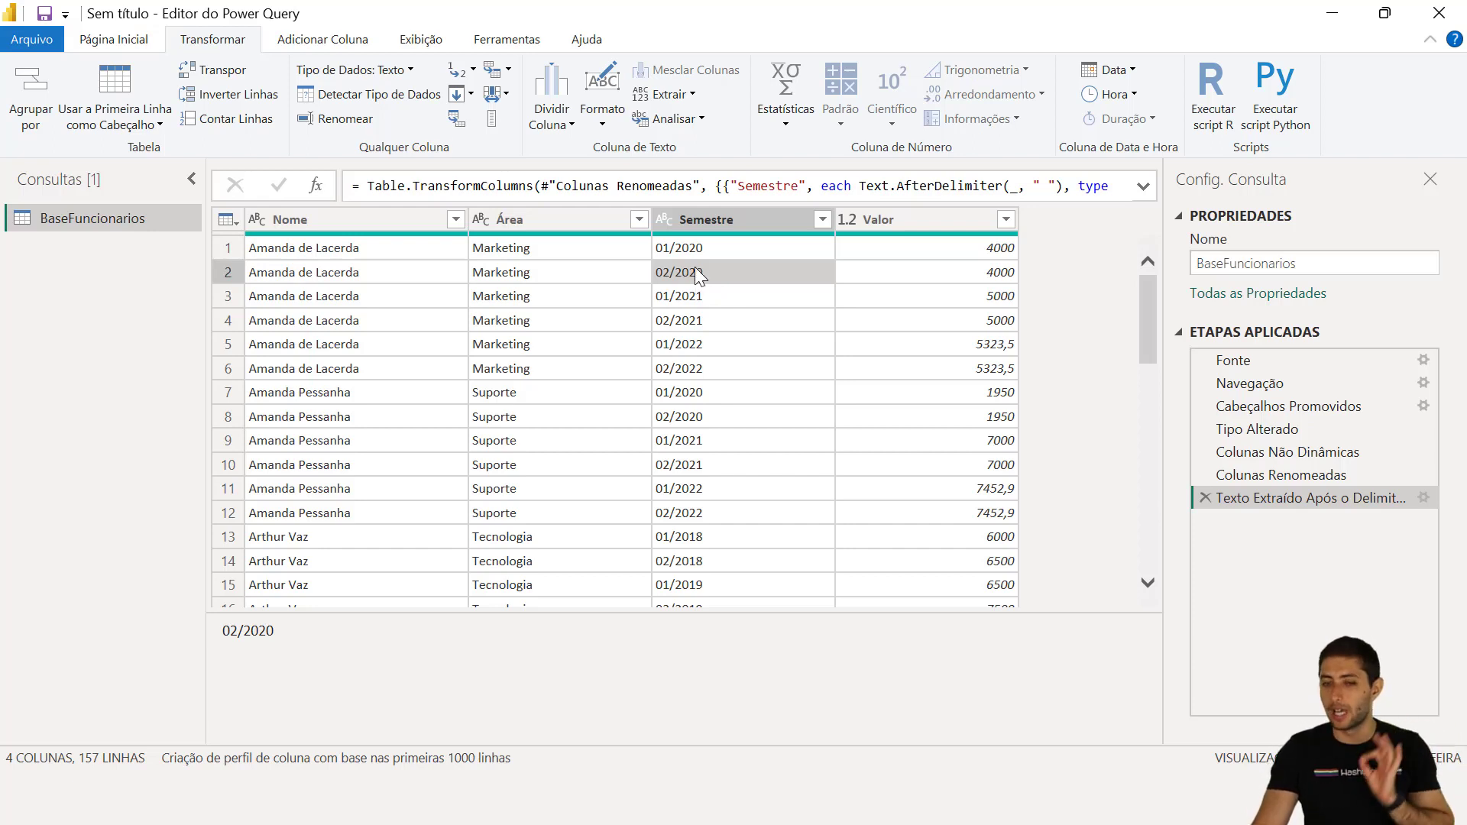
left_click(696, 218)
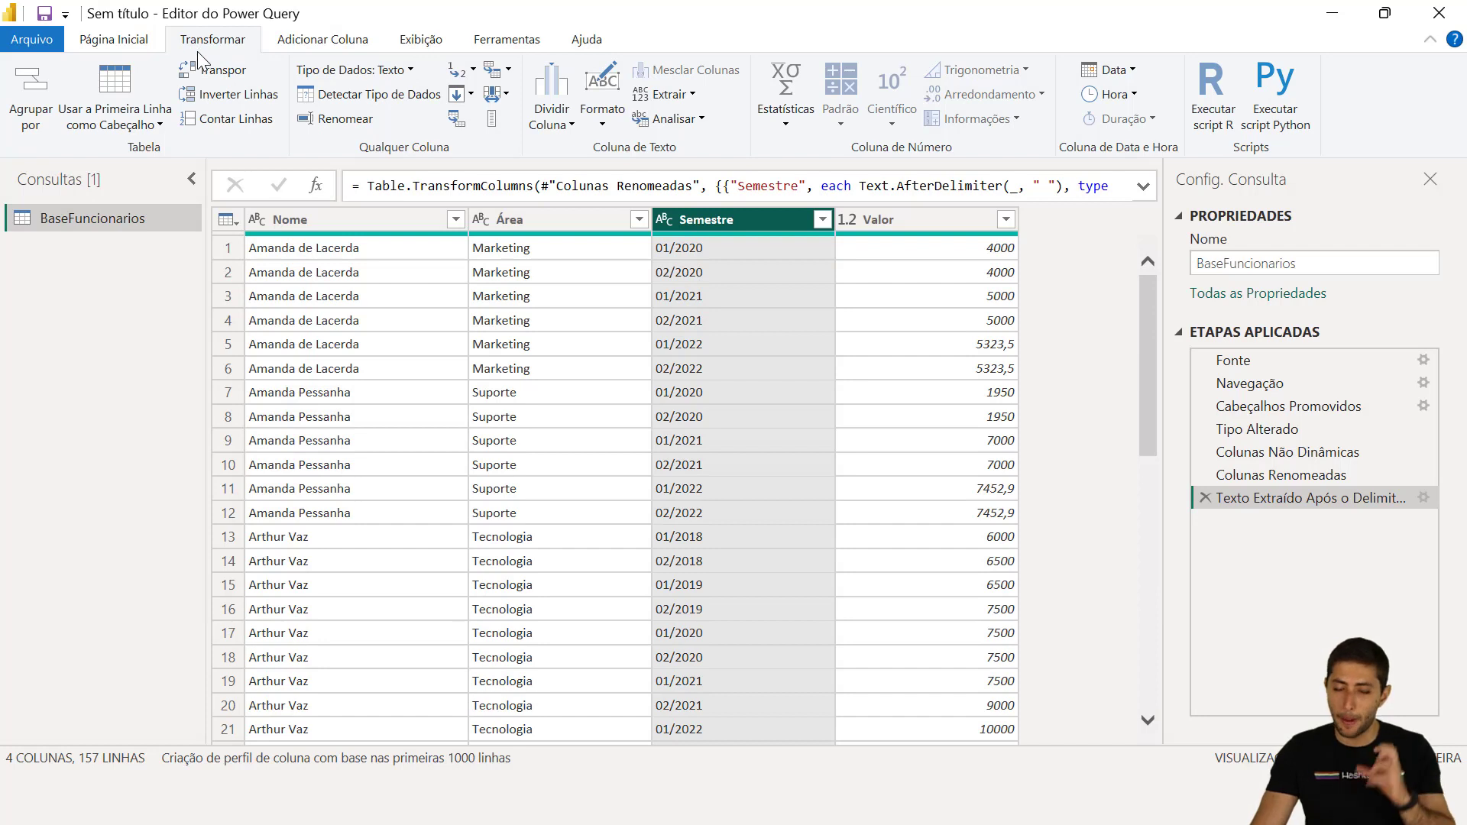
left_click(464, 84)
left_click(465, 87)
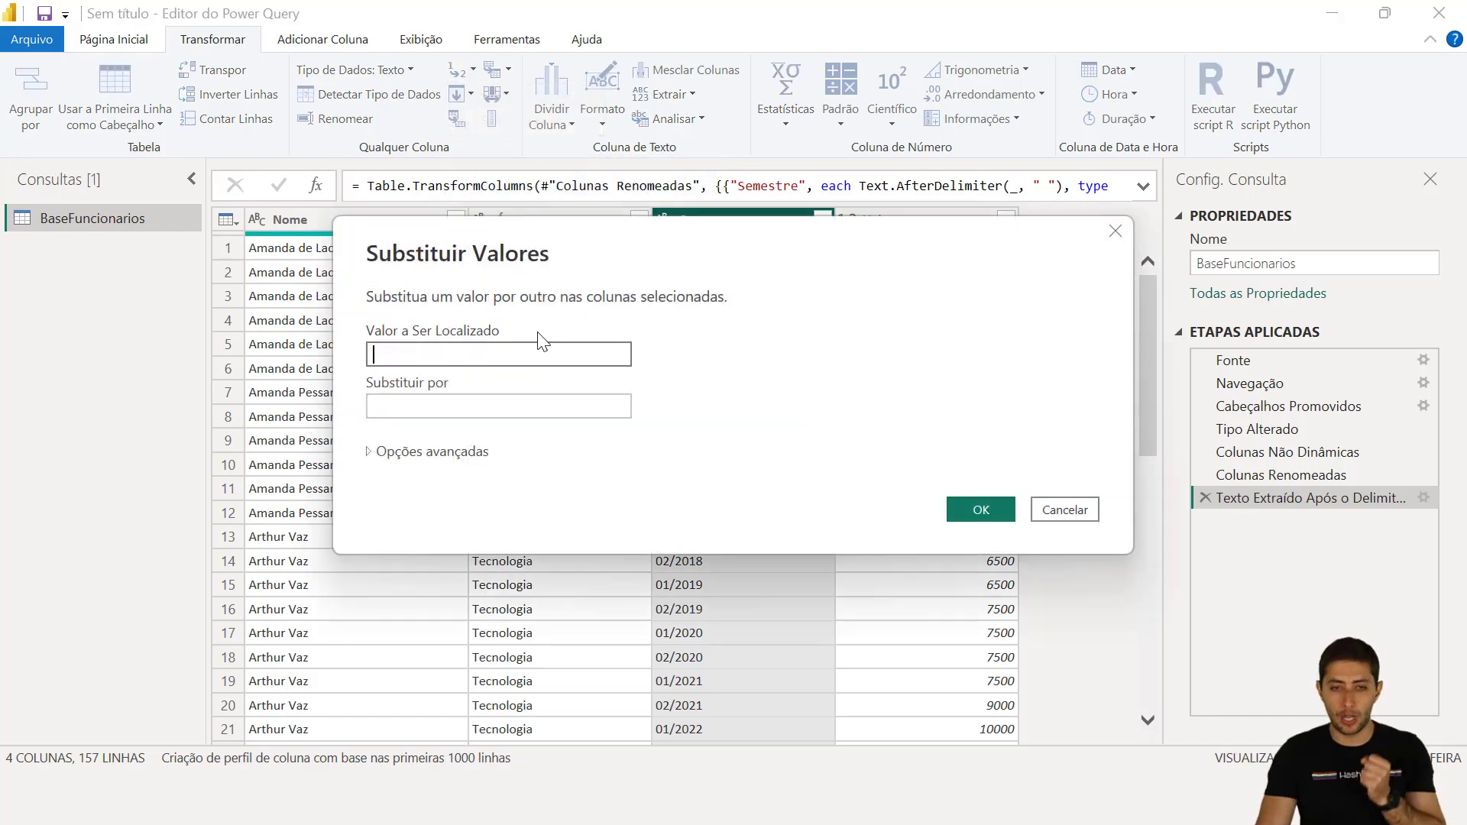
type("0")
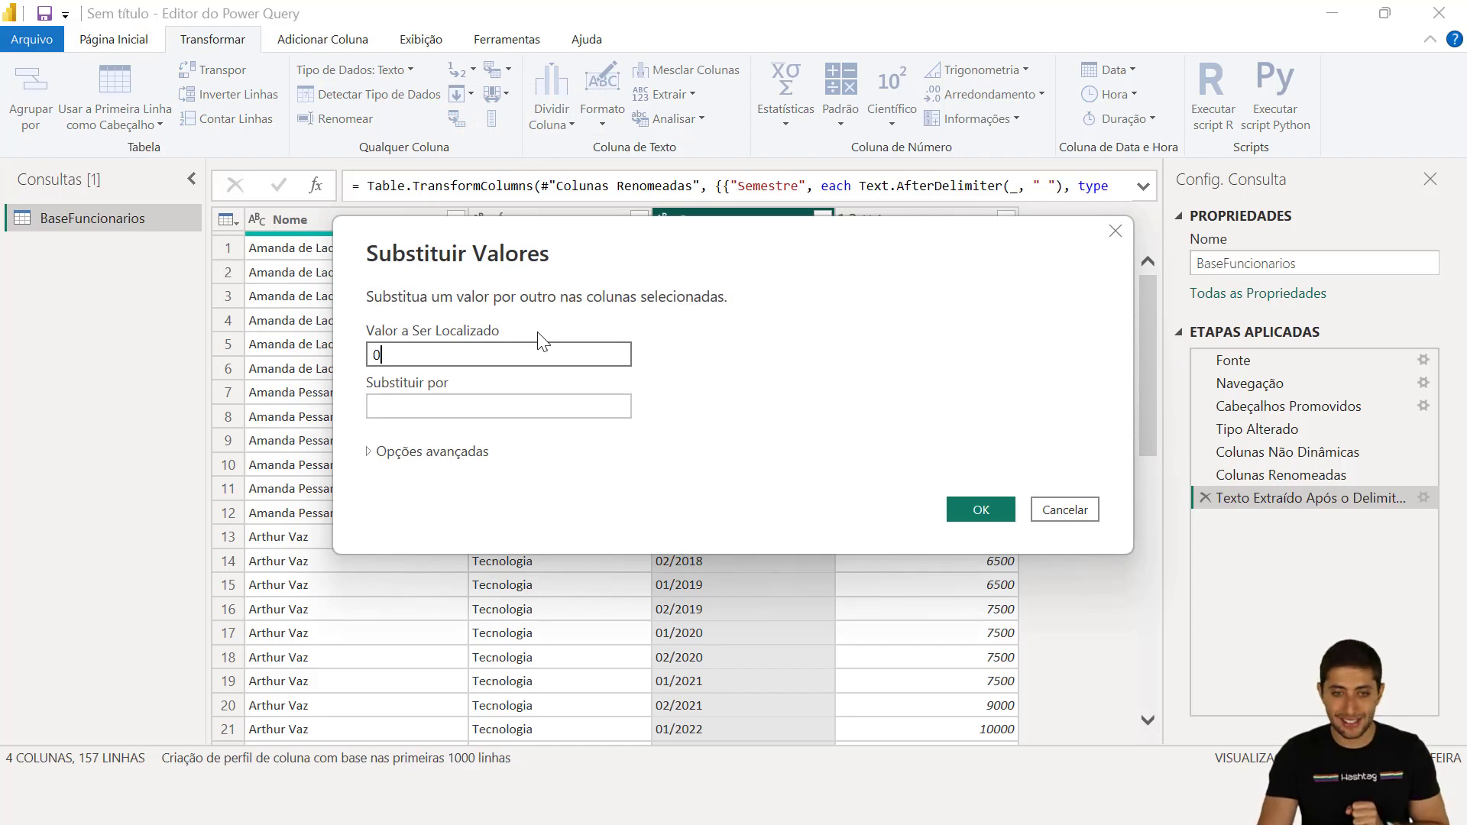
type("2/")
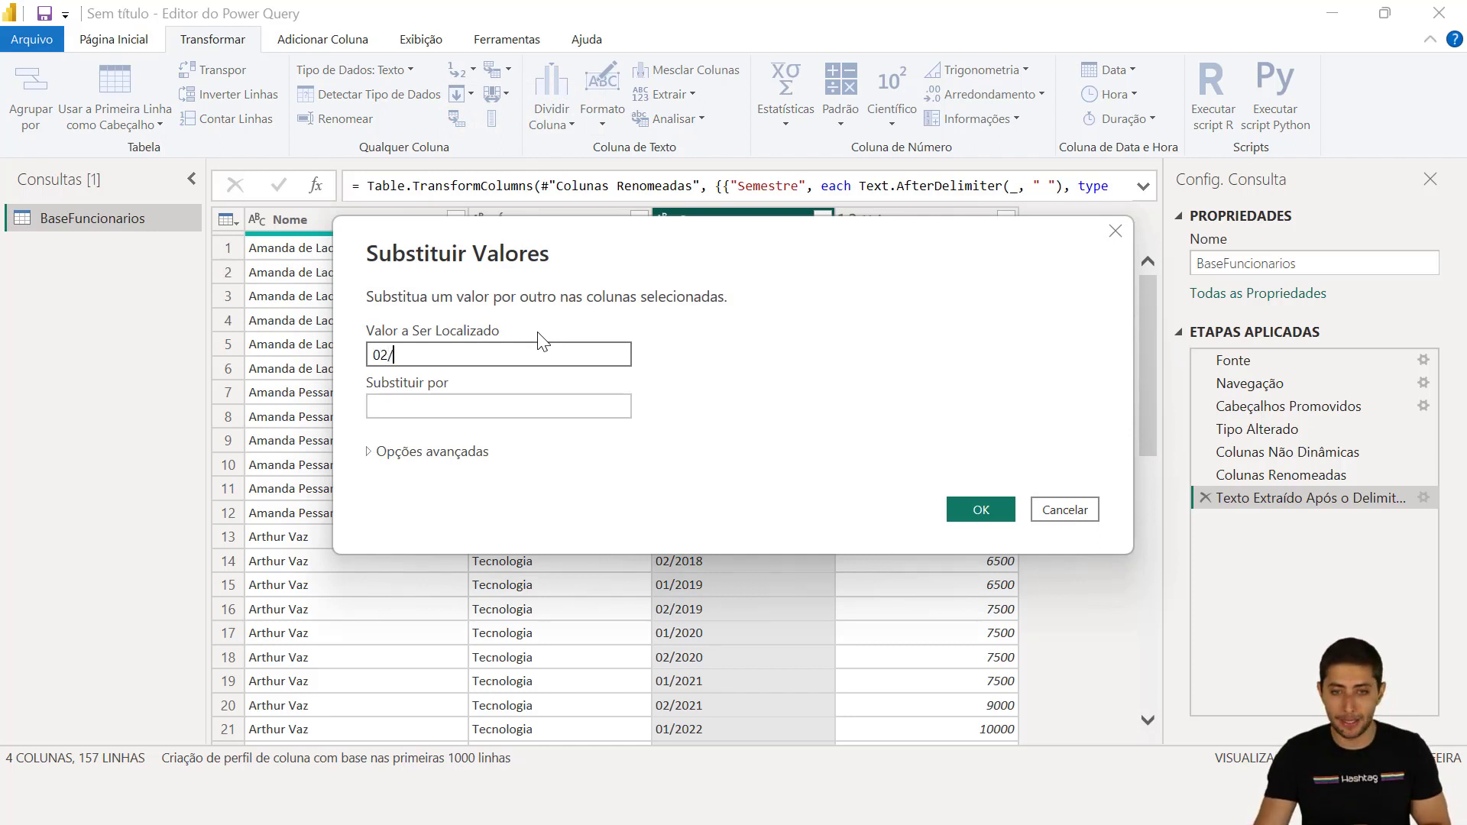
left_click_drag(616, 247, 629, 305)
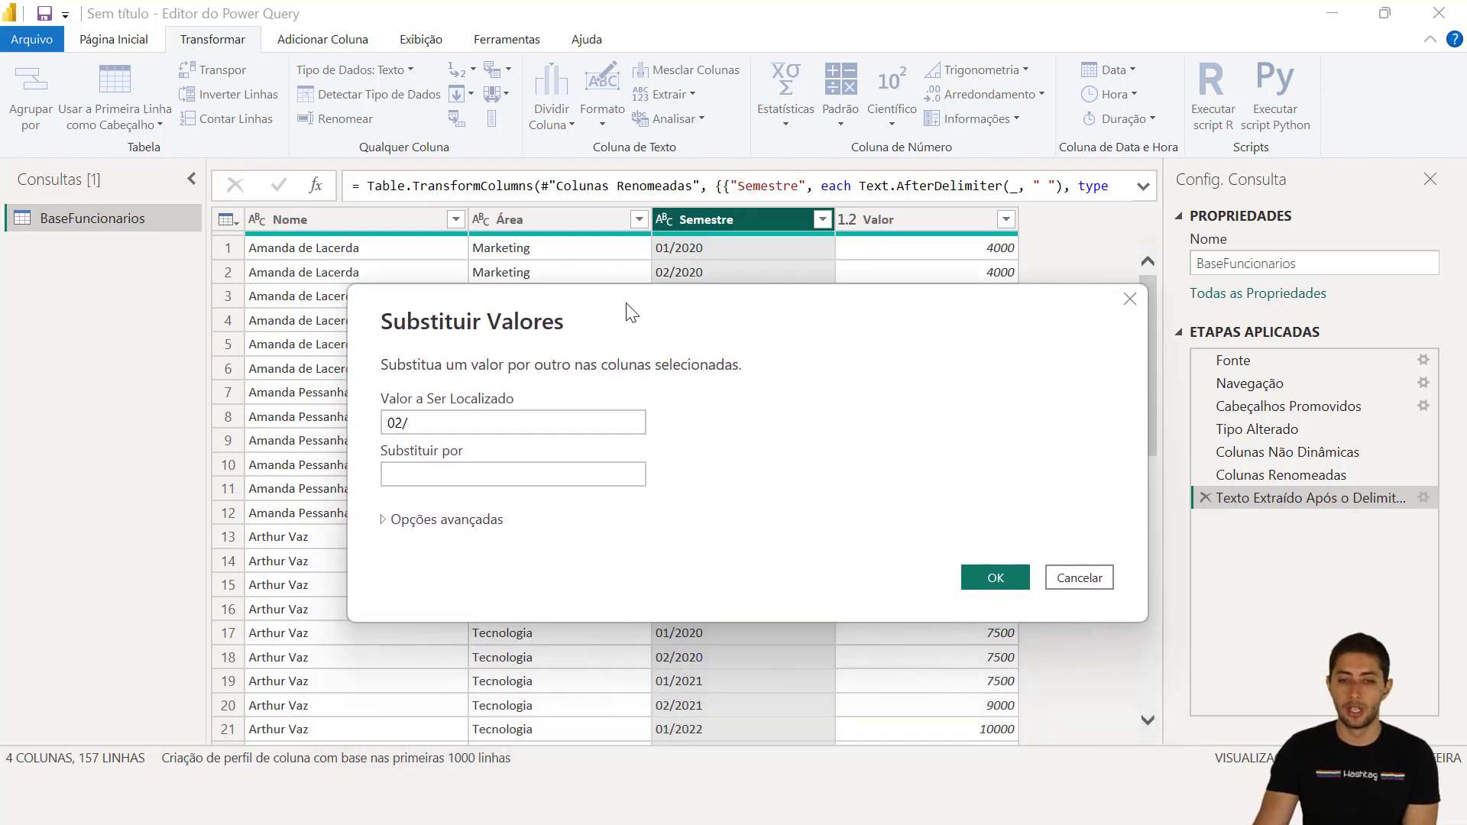
left_click(507, 475)
type("07/")
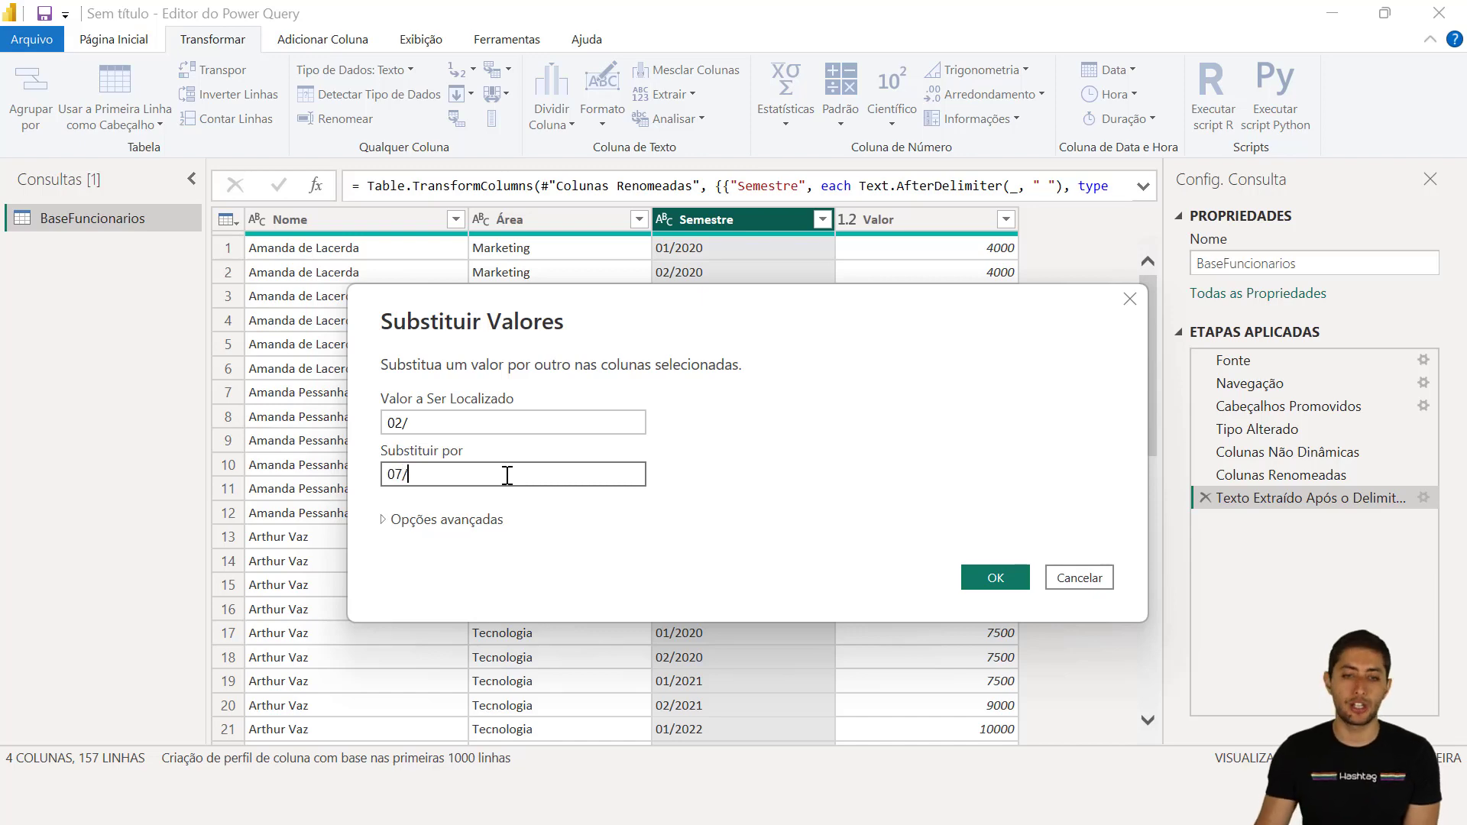
left_click(988, 574)
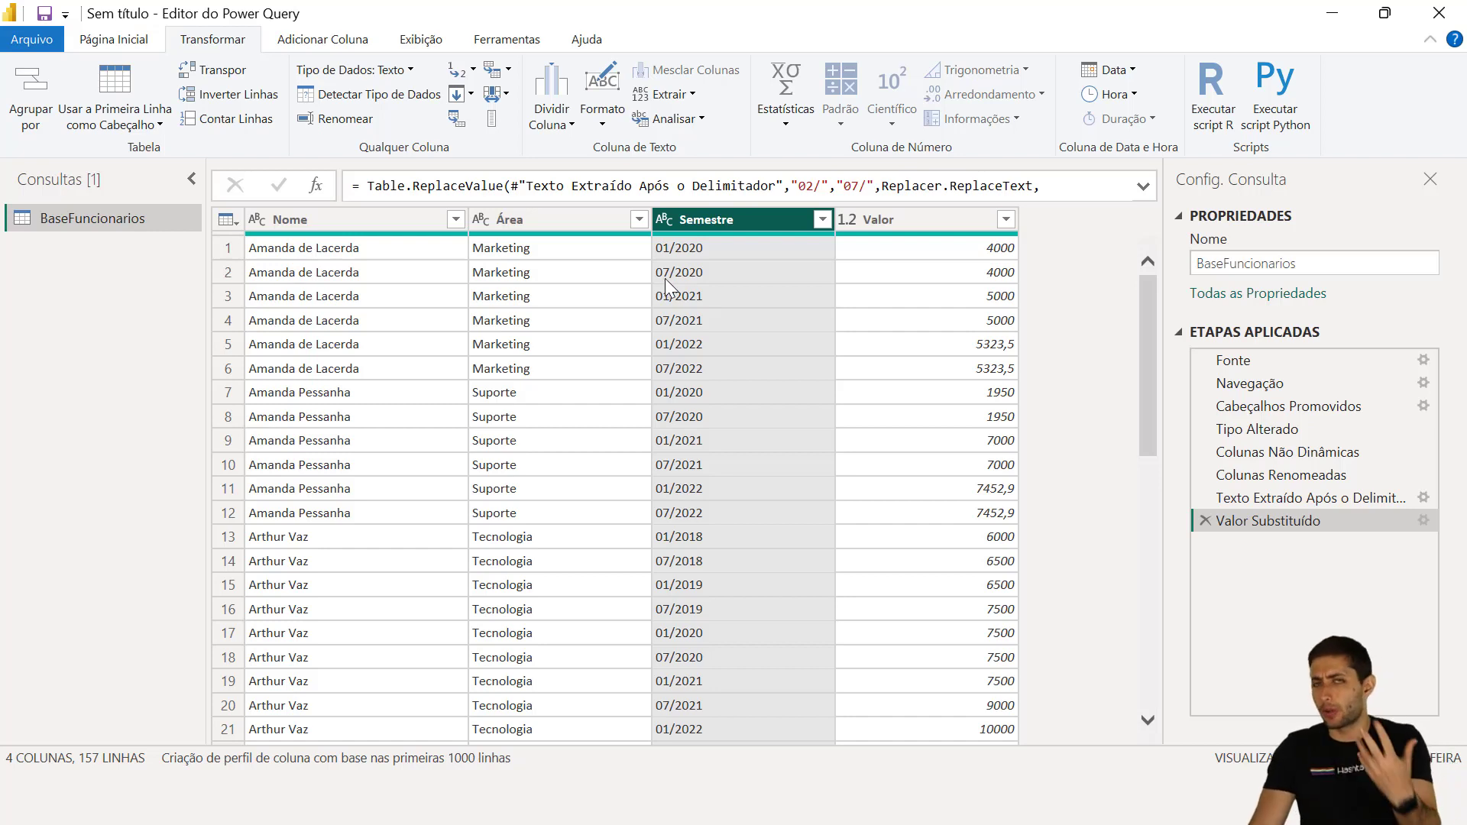
Step: Change the Semestre column's data type to Data and check the converted dates in rows 2 to 4
left_click(663, 222)
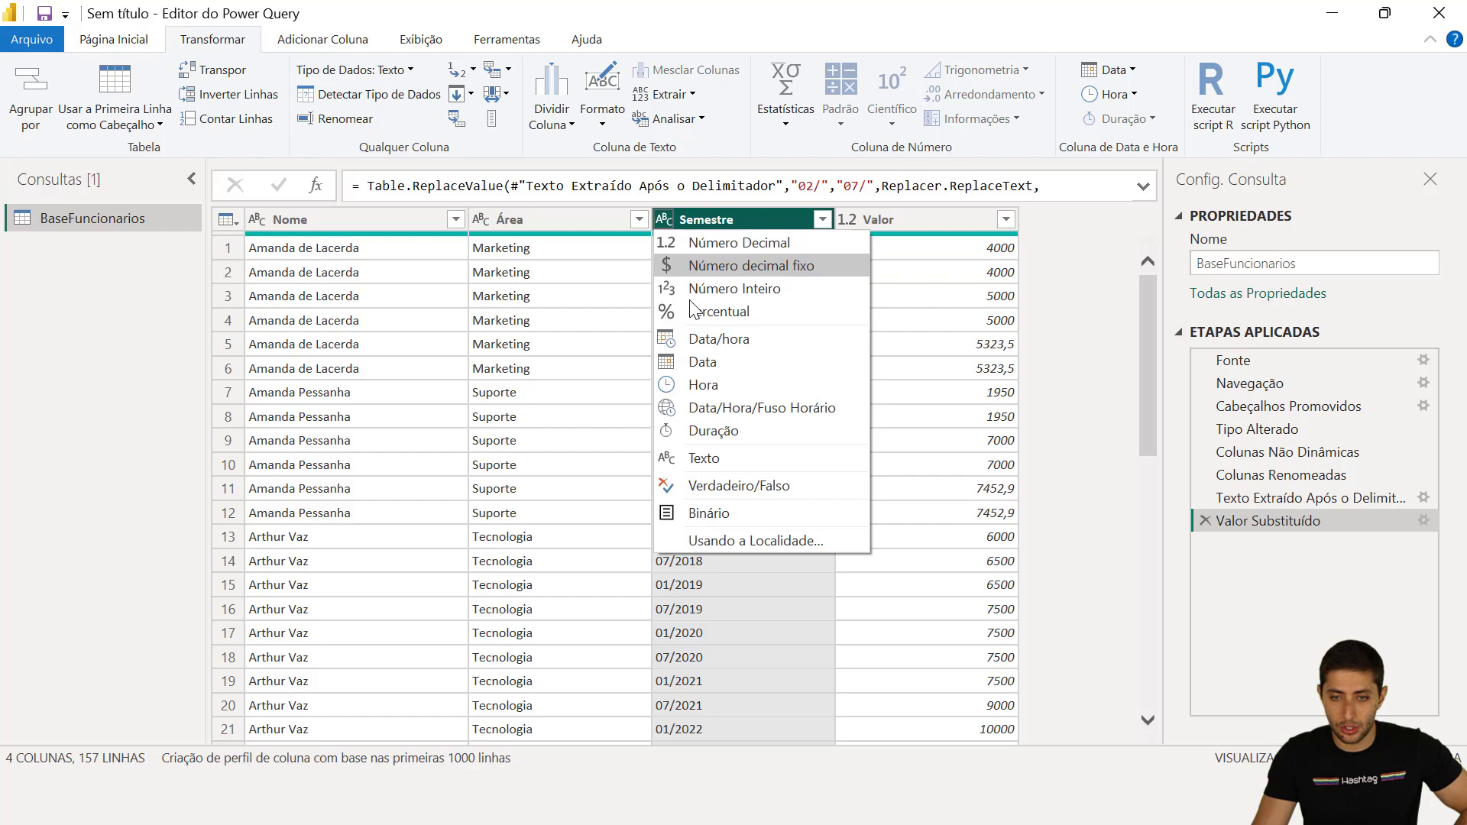
left_click(722, 366)
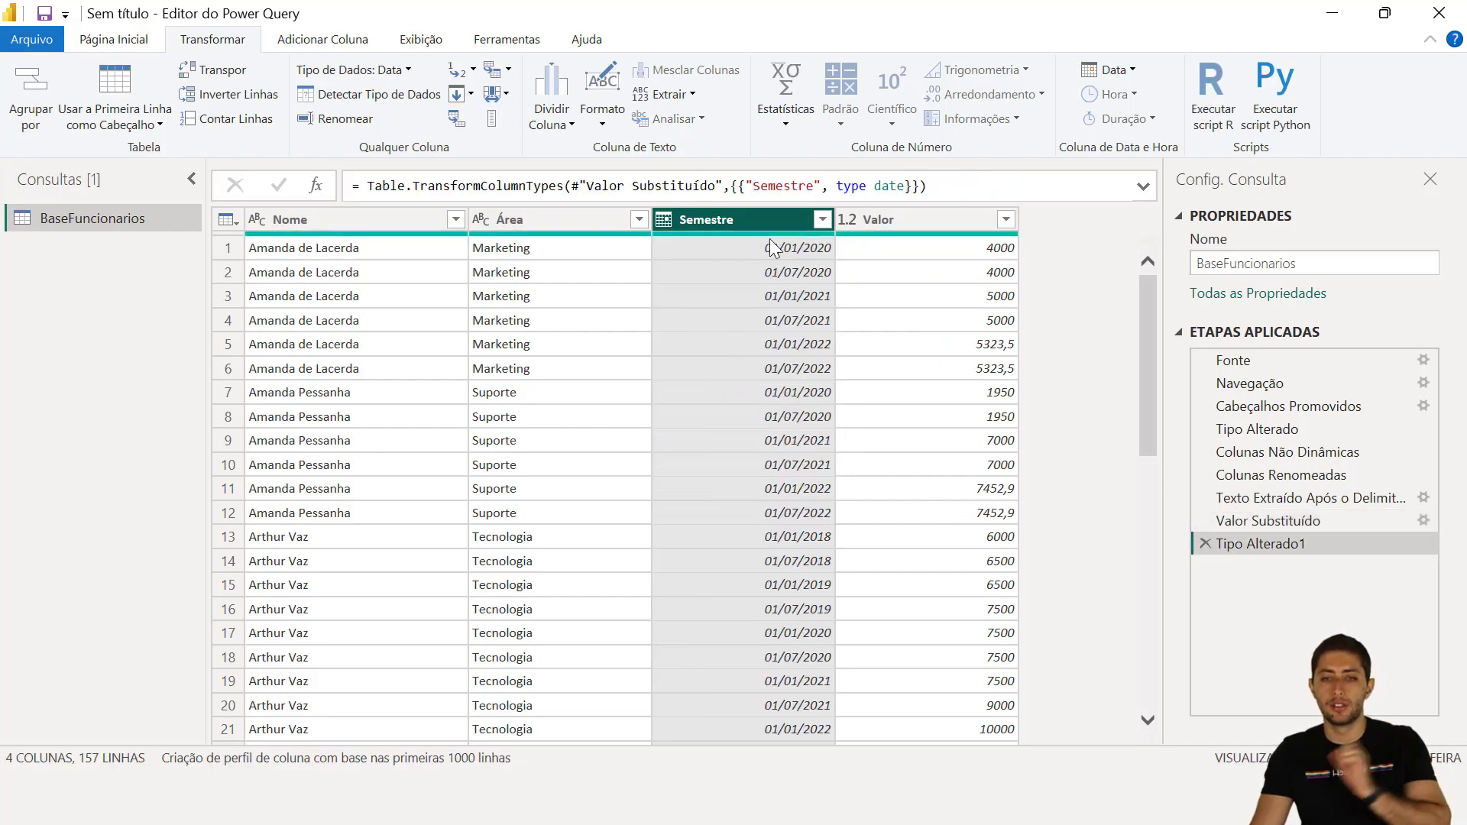
left_click(781, 278)
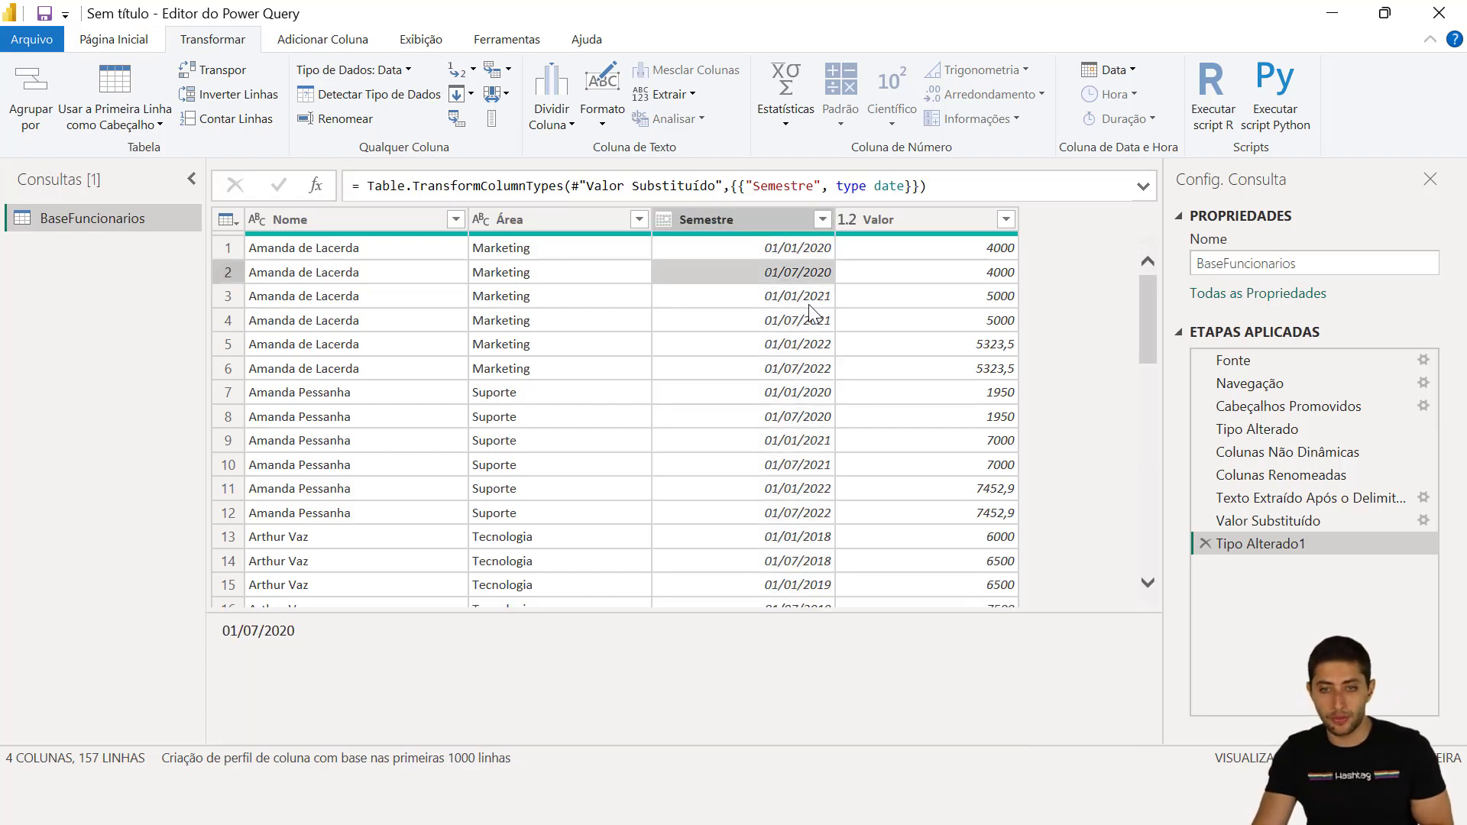
left_click(796, 300)
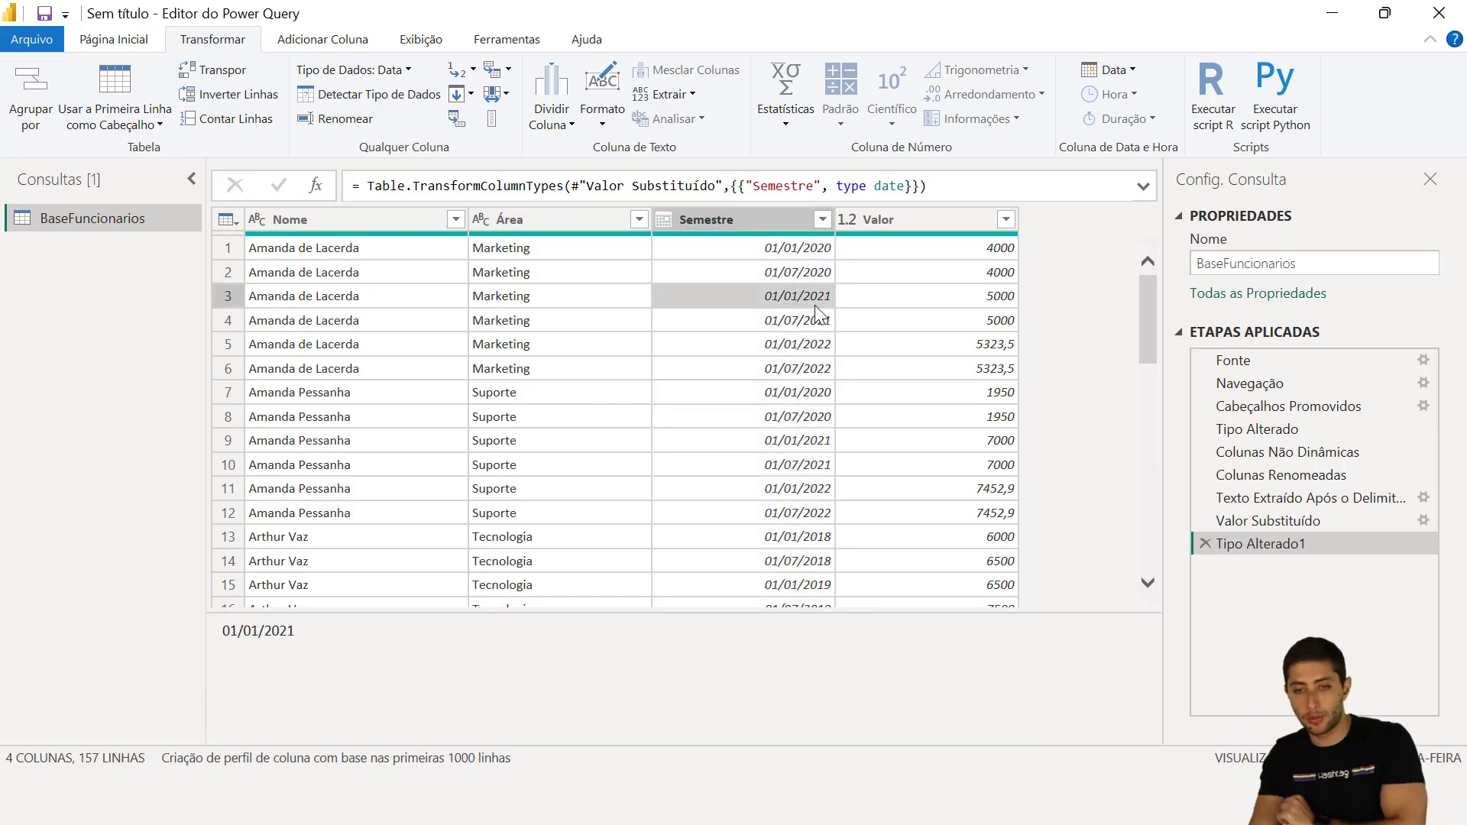
left_click(787, 326)
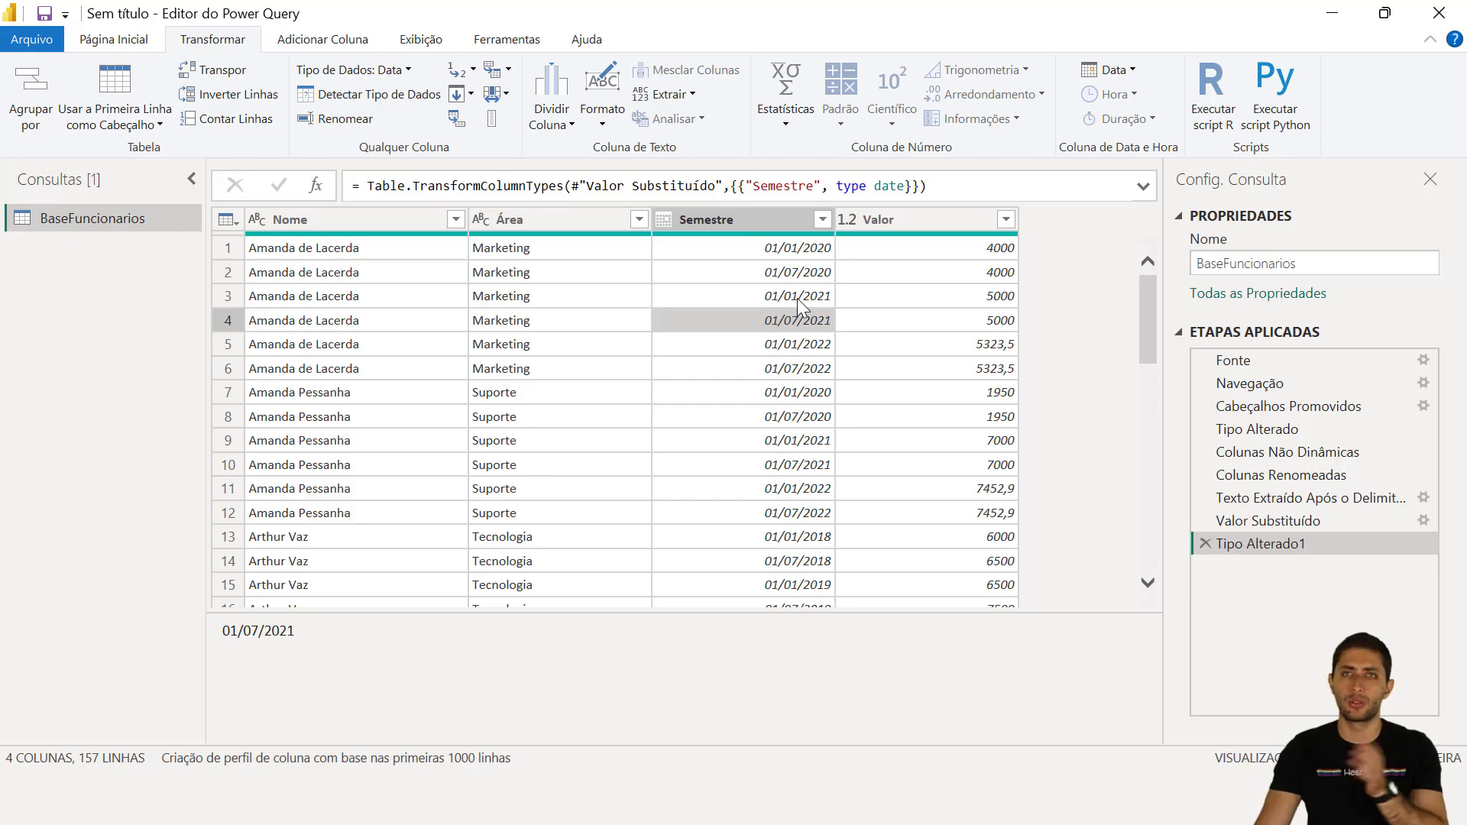
Step: Apply the query changes and close the query editor to load BaseFuncionarios into the Power BI report
left_click(141, 36)
left_click(939, 221)
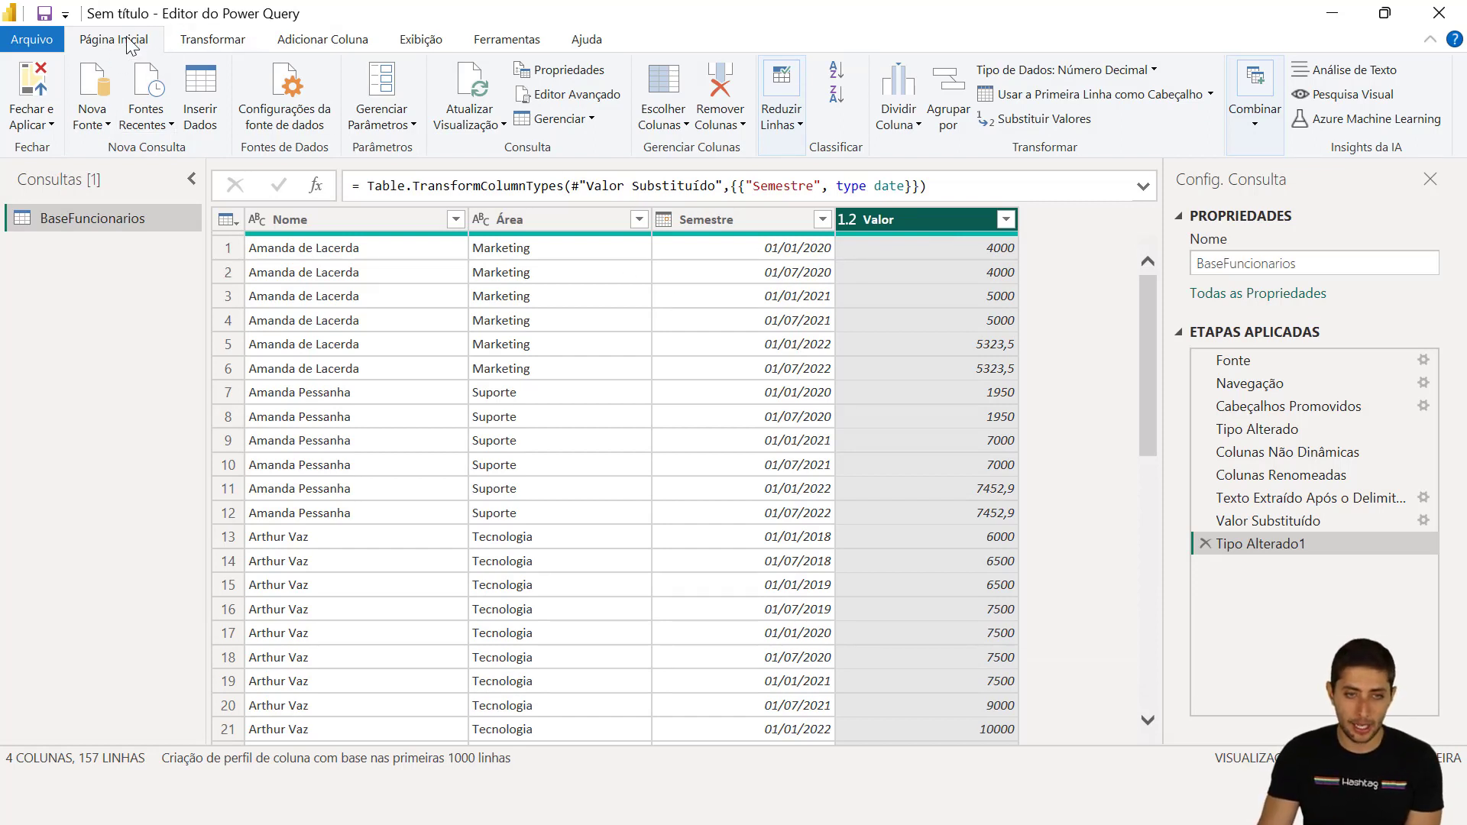
left_click(31, 76)
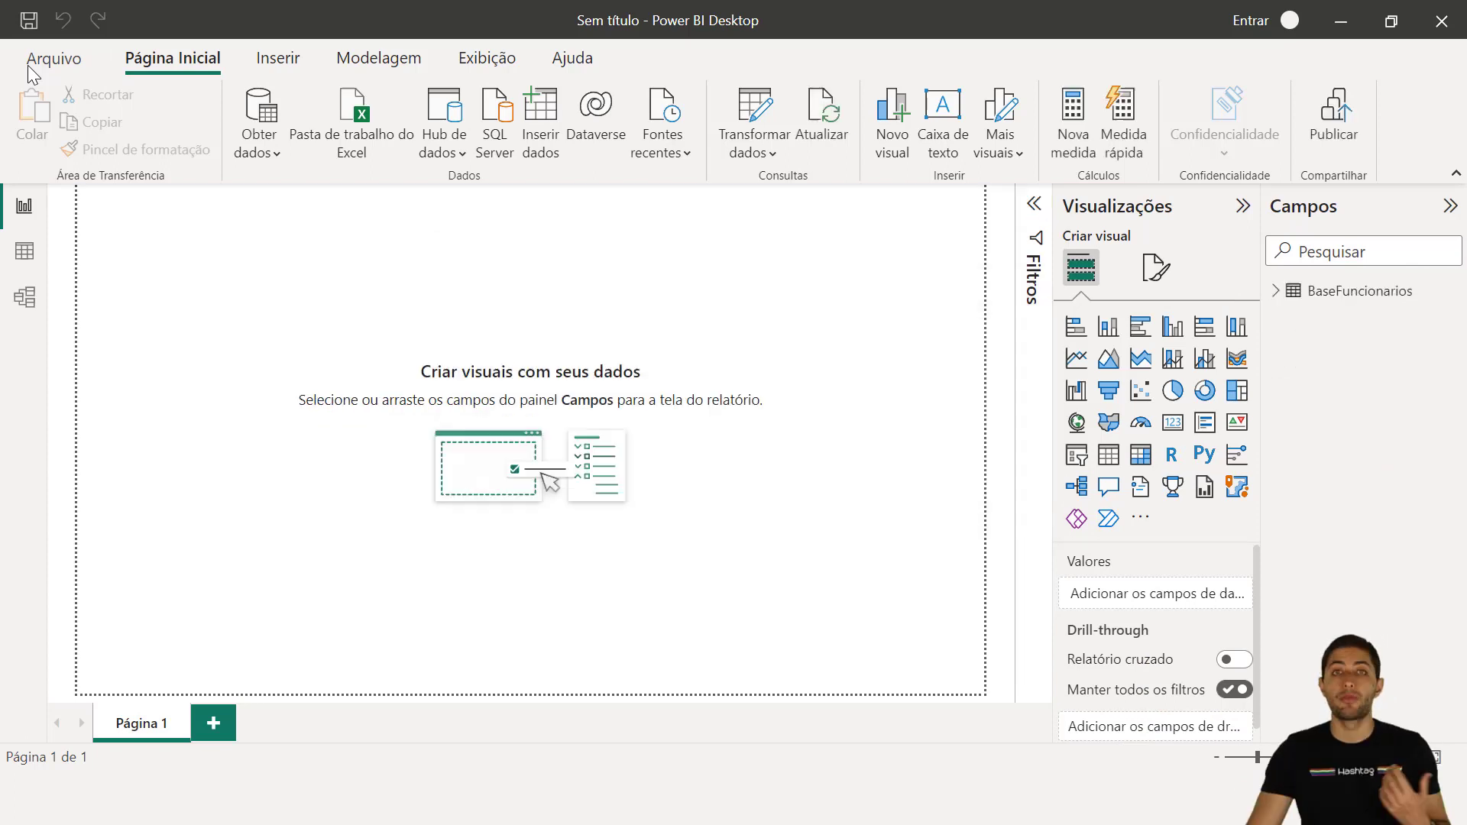
Step: Review the loaded BaseFuncionarios fields and table rows in the data view, and return to the report page
left_click(1274, 295)
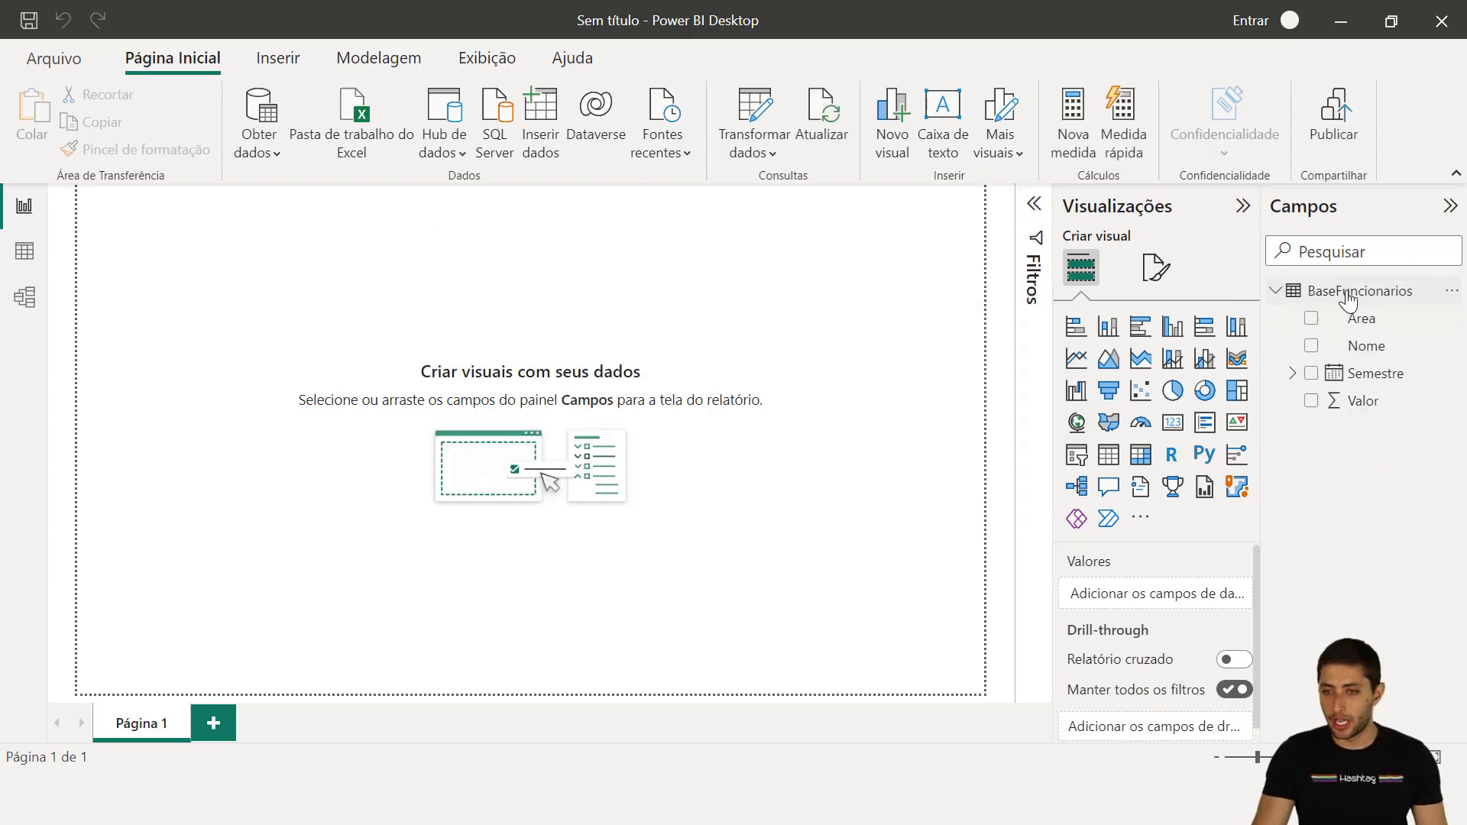
left_click(1368, 318)
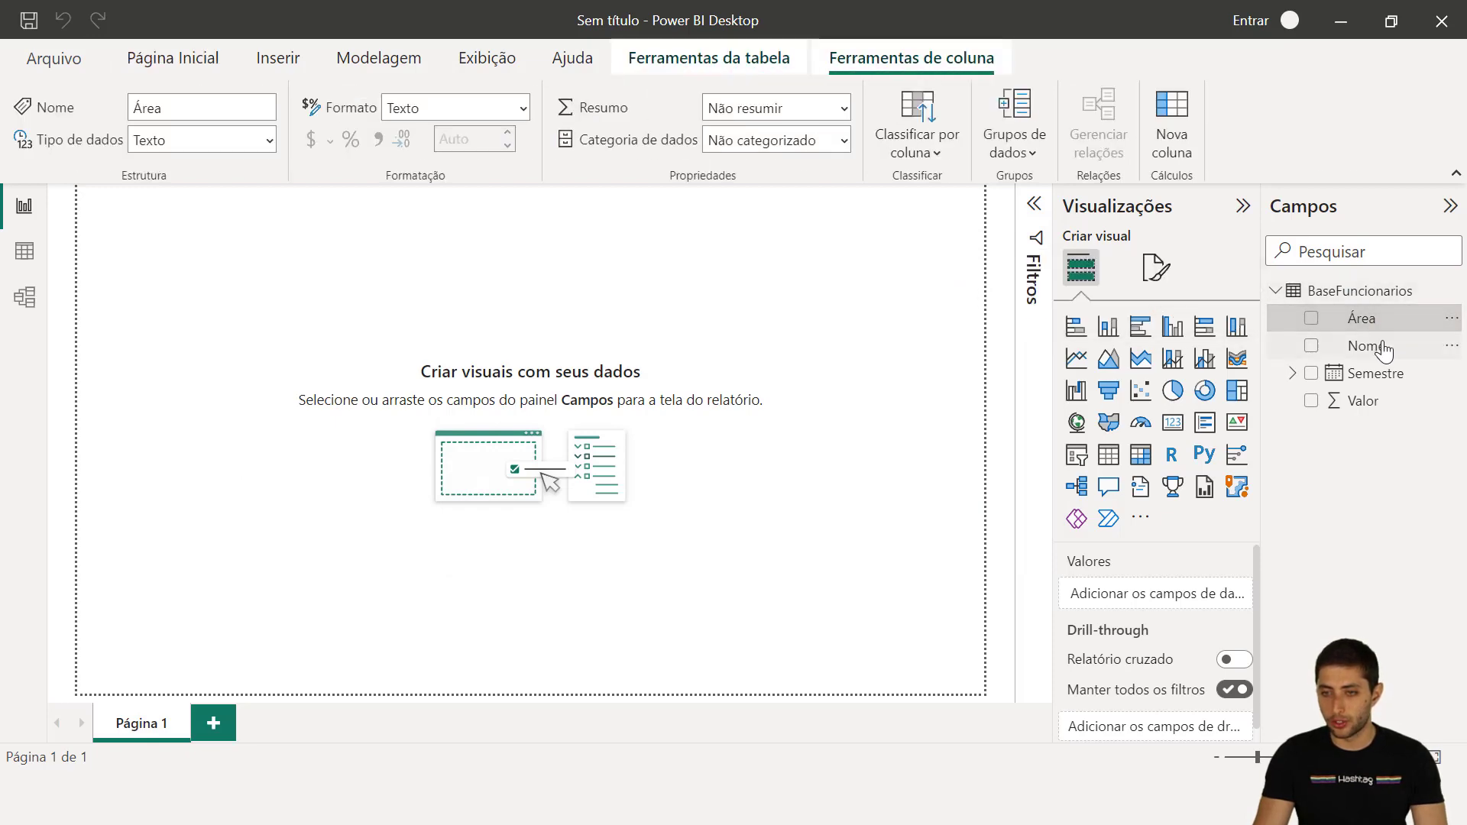
left_click(1376, 346)
left_click(1387, 373)
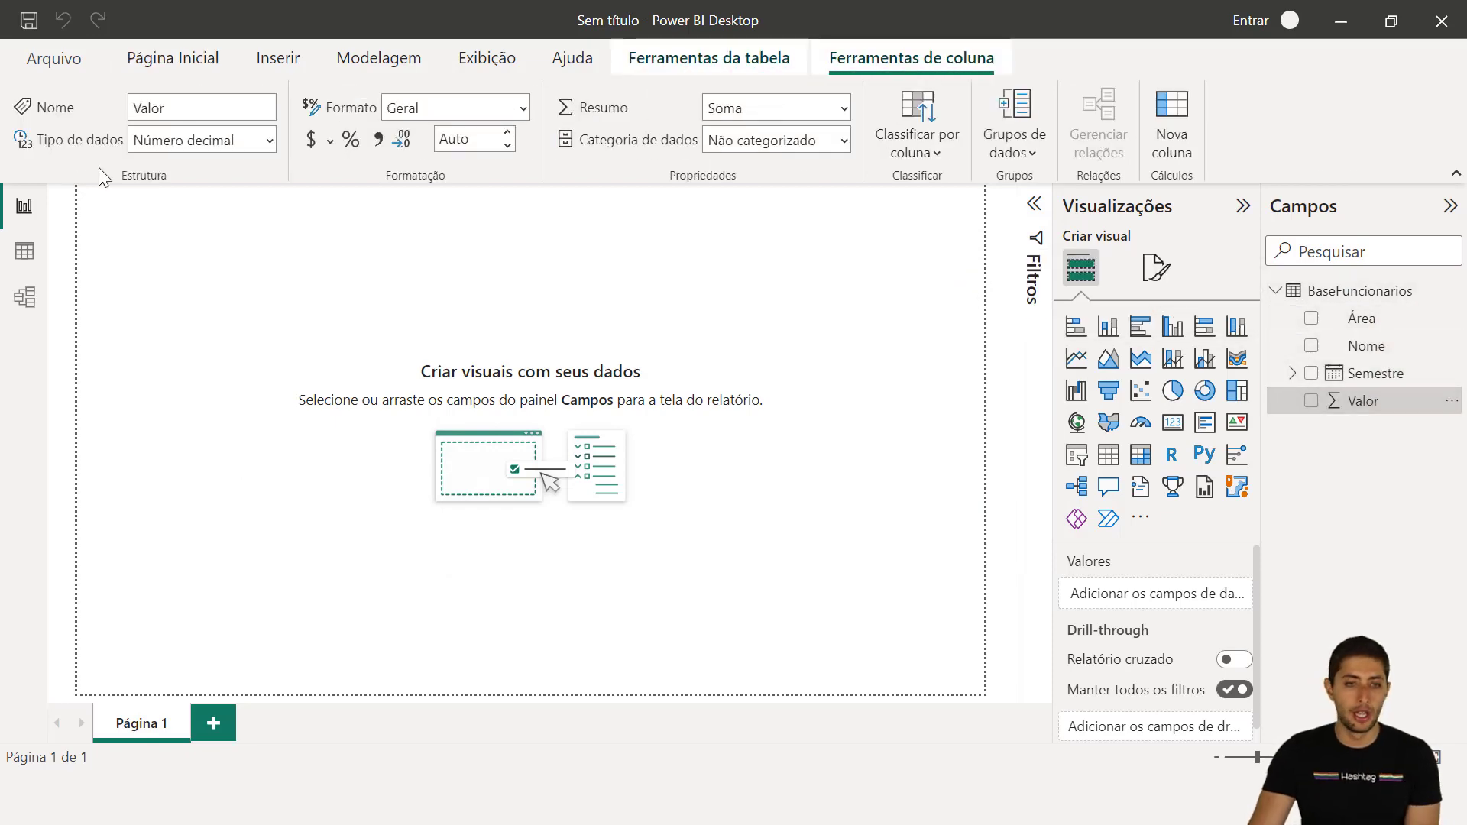
left_click(25, 252)
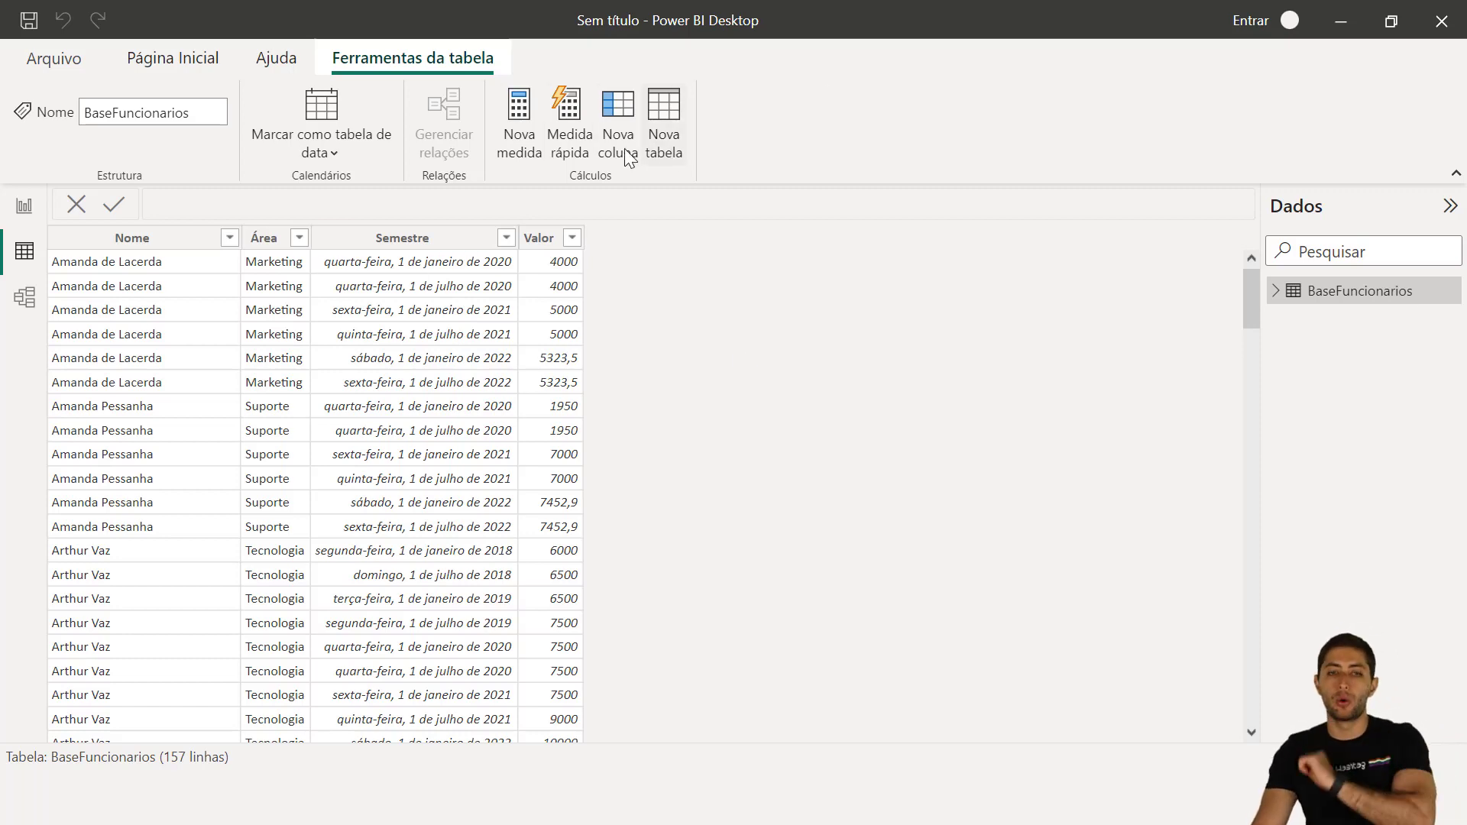
left_click(18, 207)
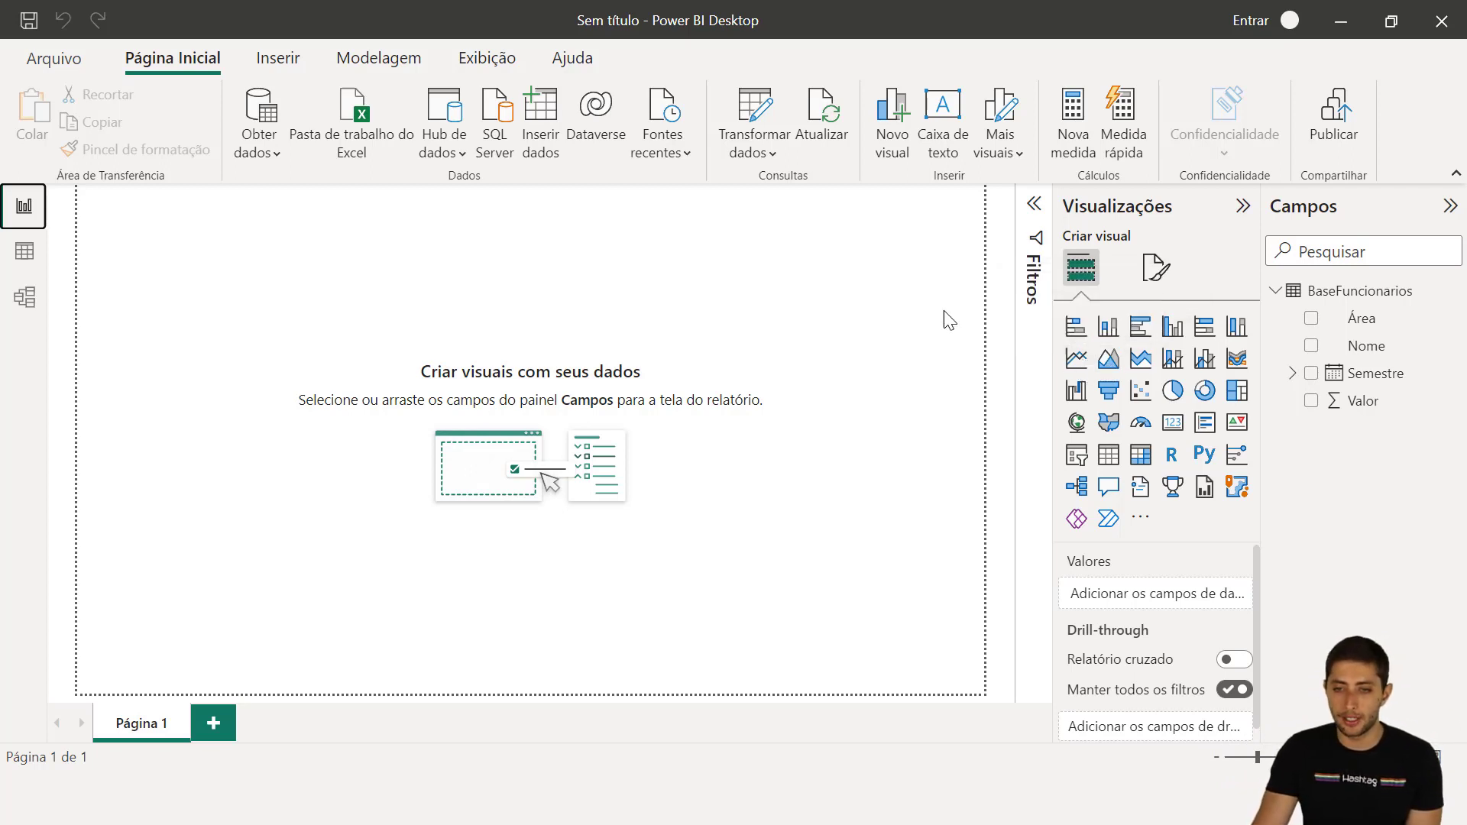
Step: Insert a stacked column chart on Página 1, move it away from the page corner and enlarge it across most of the page
left_click(1108, 326)
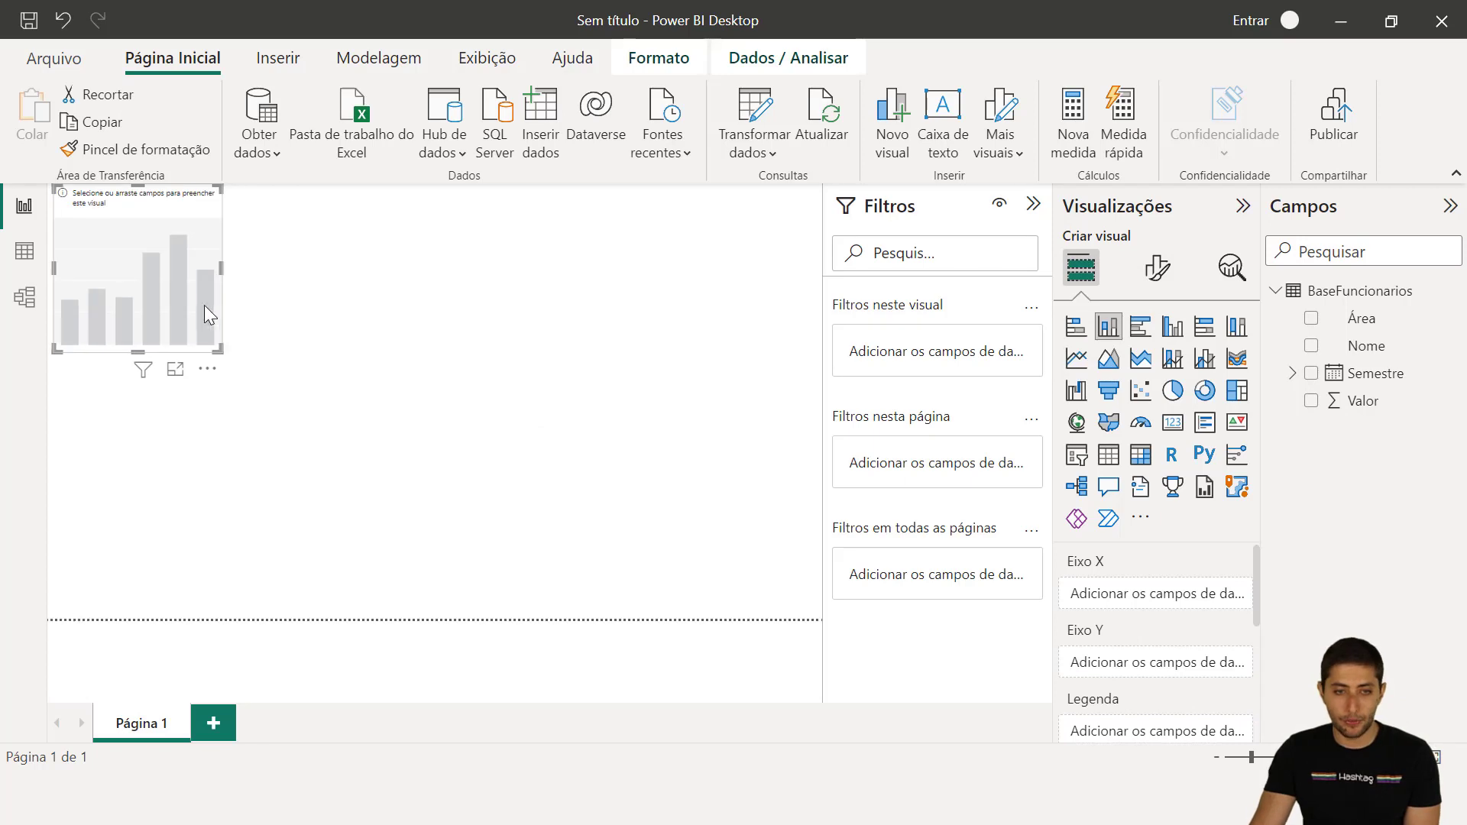
left_click_drag(204, 305, 243, 340)
left_click(1034, 204)
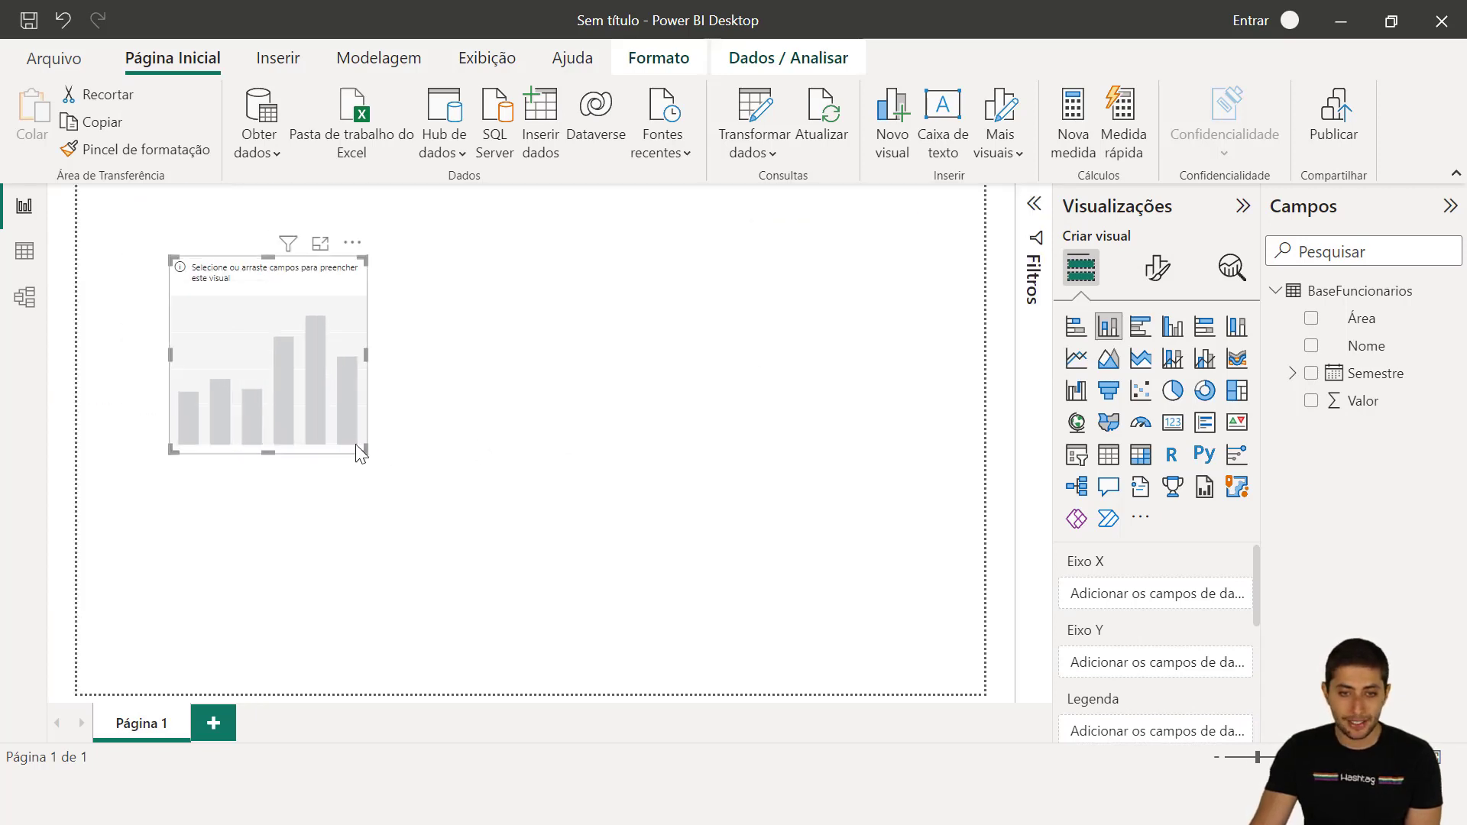
left_click_drag(365, 450, 947, 639)
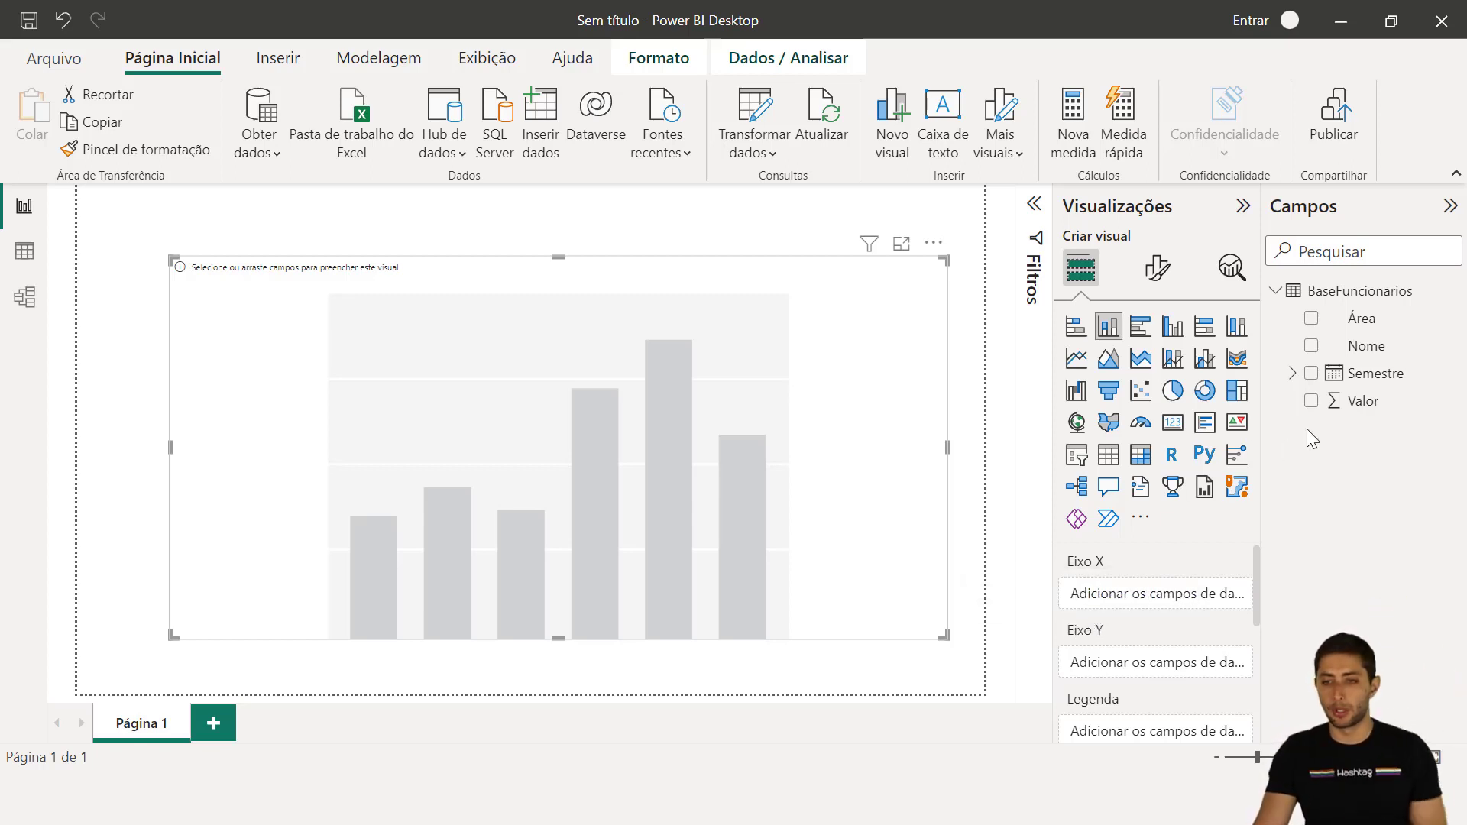
Step: Assign Valor to the column chart's Y axis and Semestre to its X axis
left_click(1380, 406)
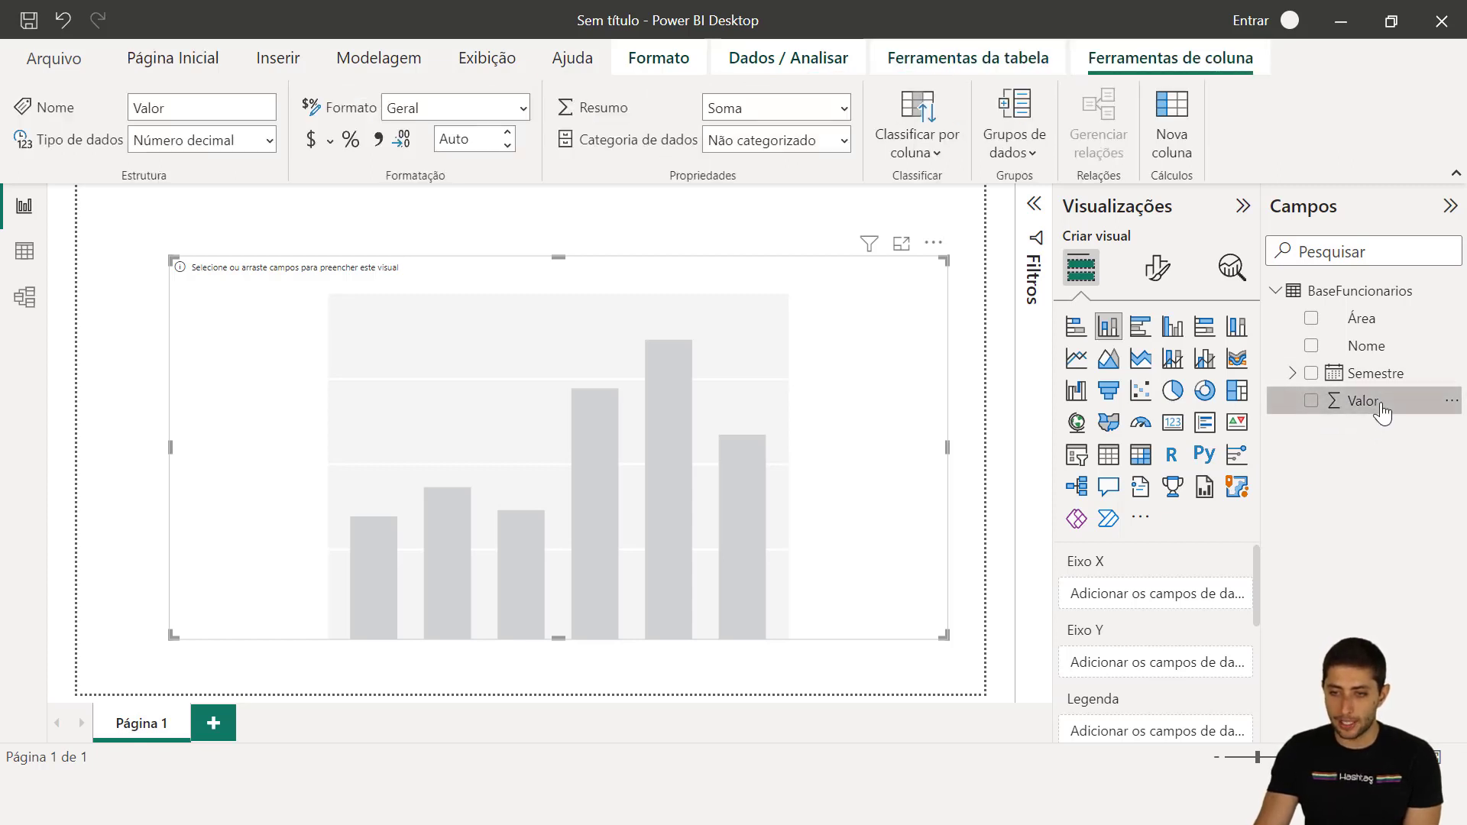
left_click_drag(1381, 413, 1186, 671)
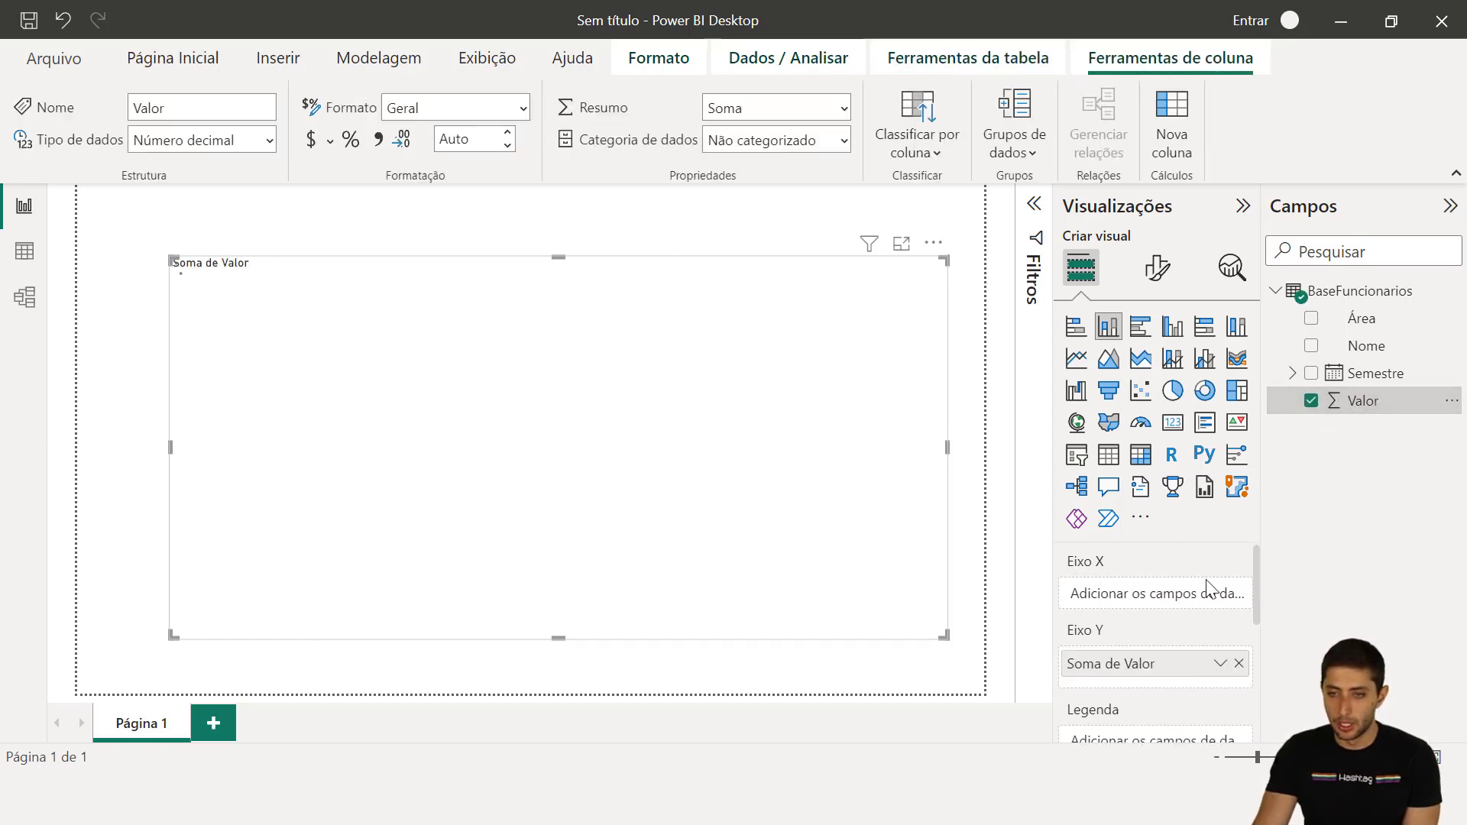
left_click_drag(1374, 374, 1177, 594)
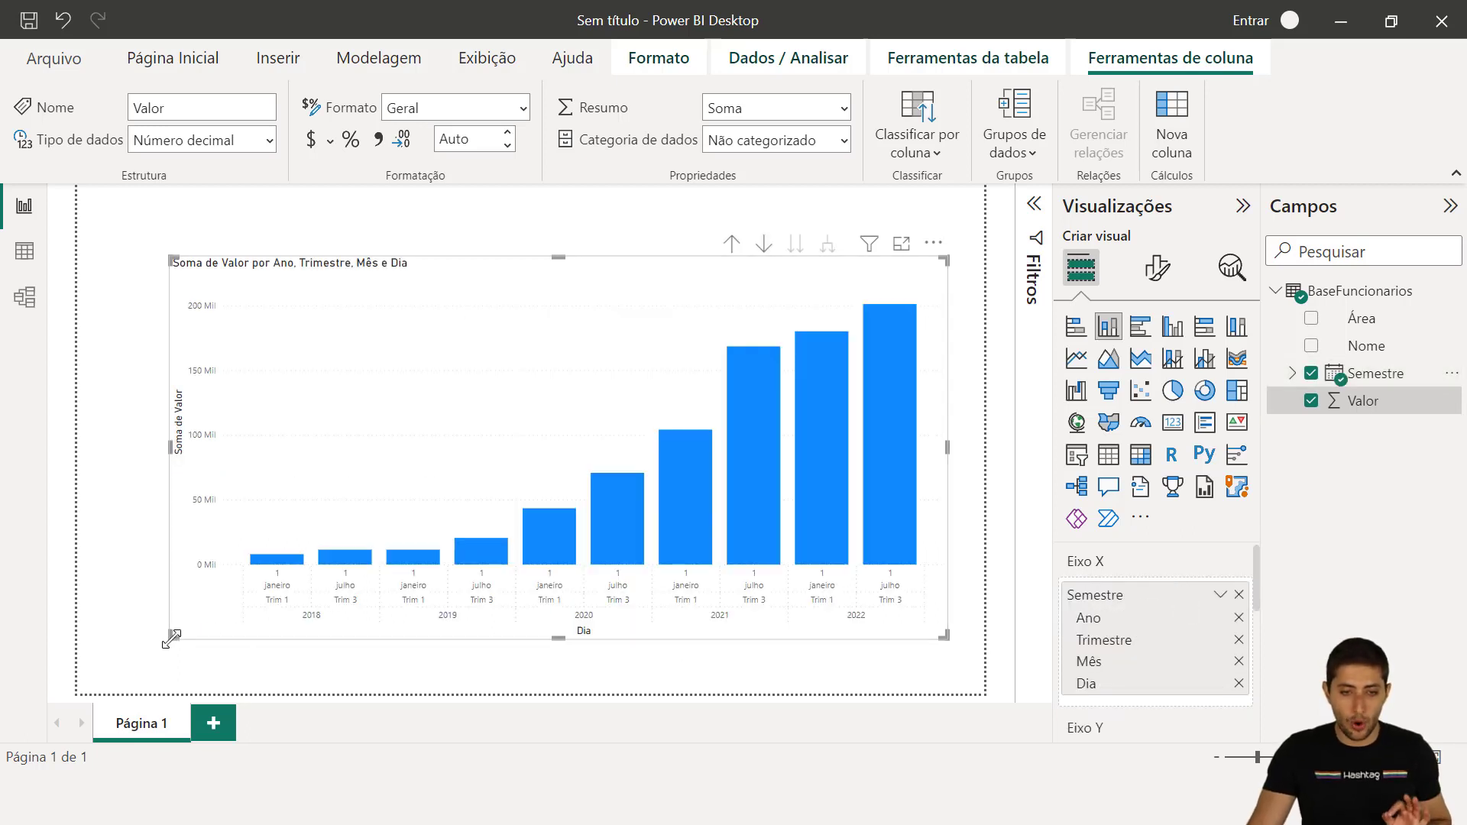
Step: Widen the column chart and remove the Trimestre and Dia levels from its X axis
left_click_drag(172, 639, 109, 659)
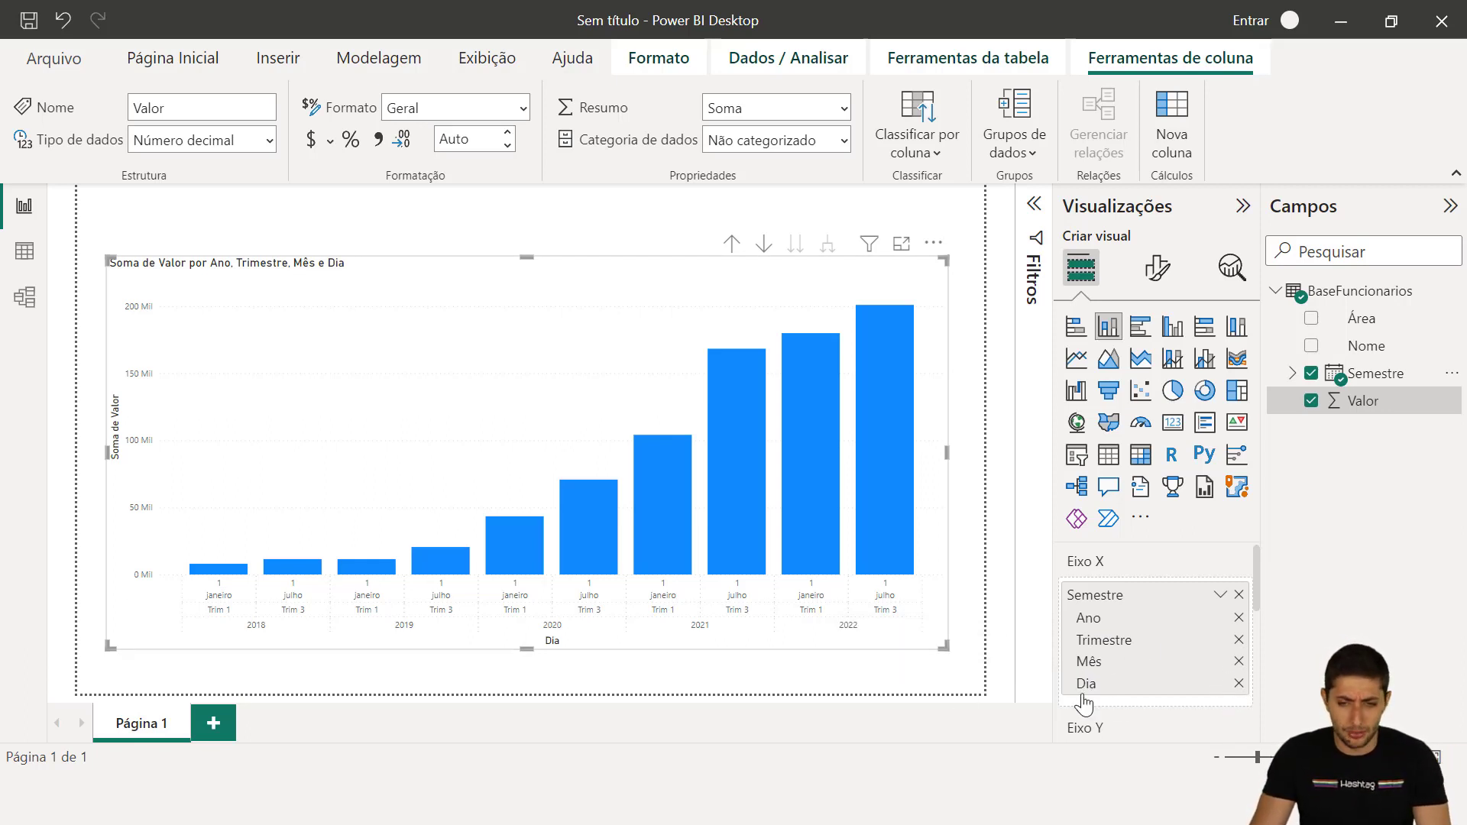
left_click(1239, 641)
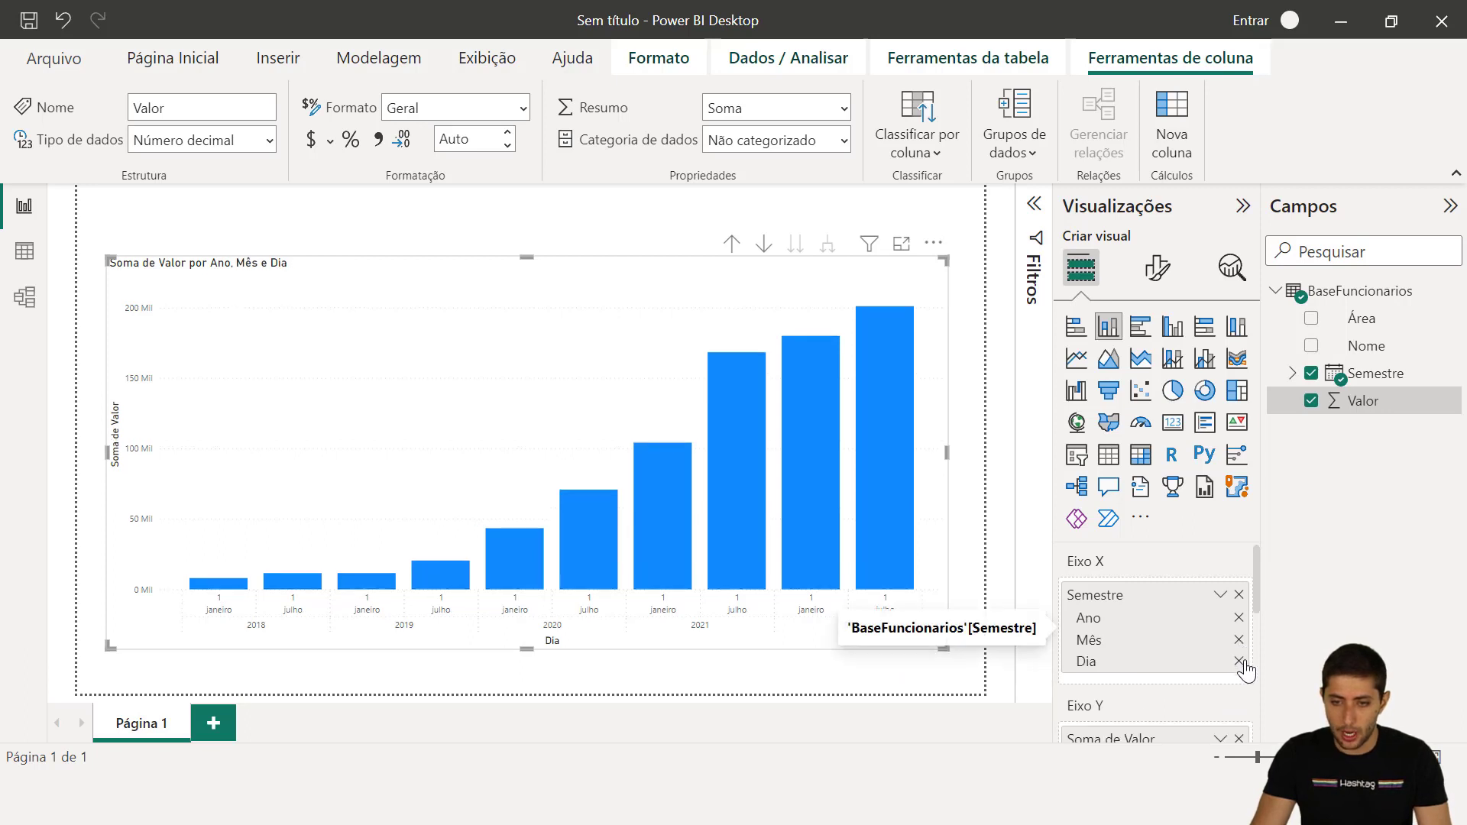
left_click(1239, 662)
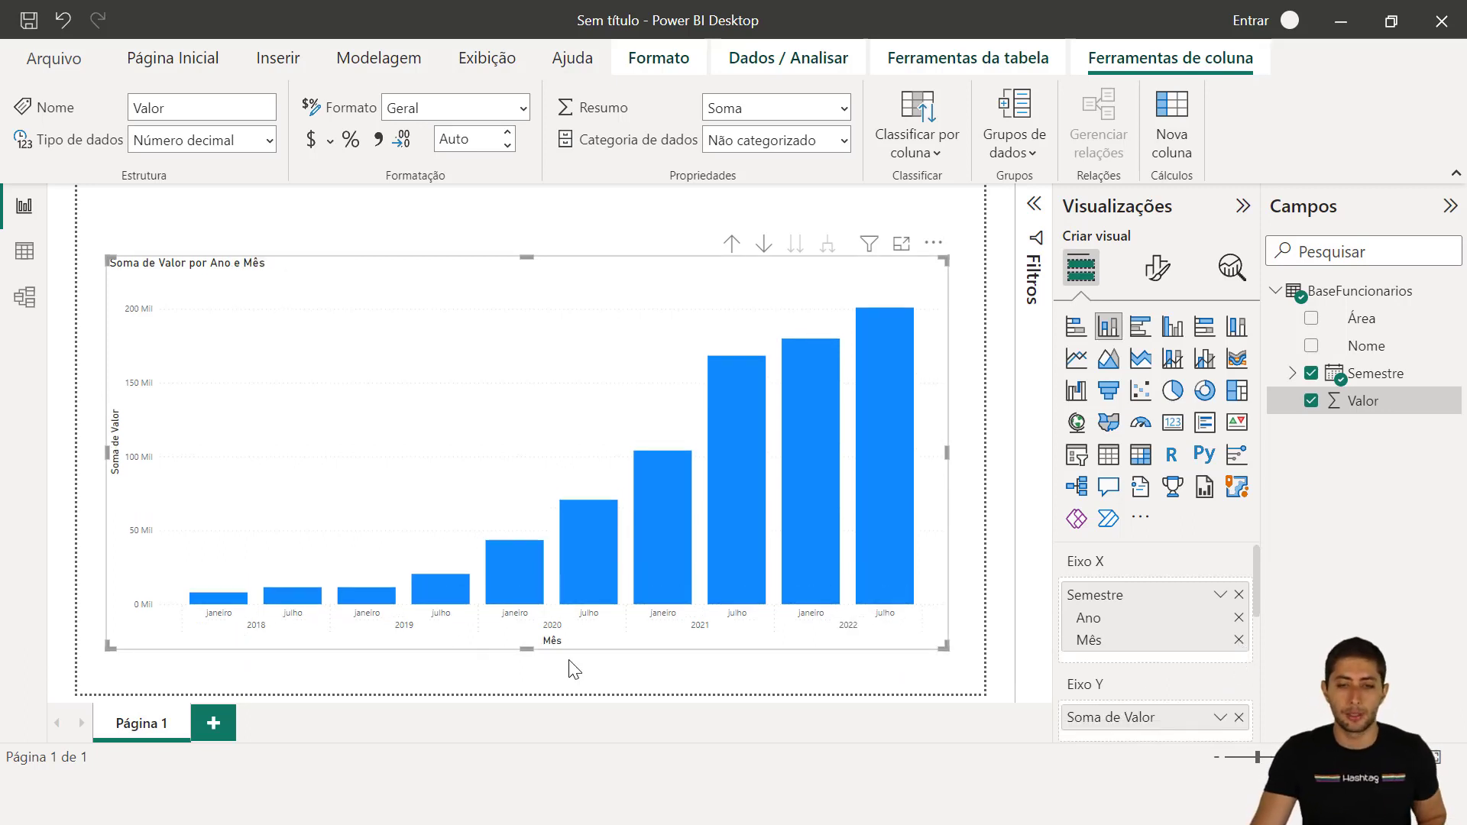
Step: Turn on data labels for the column chart
left_click(1158, 284)
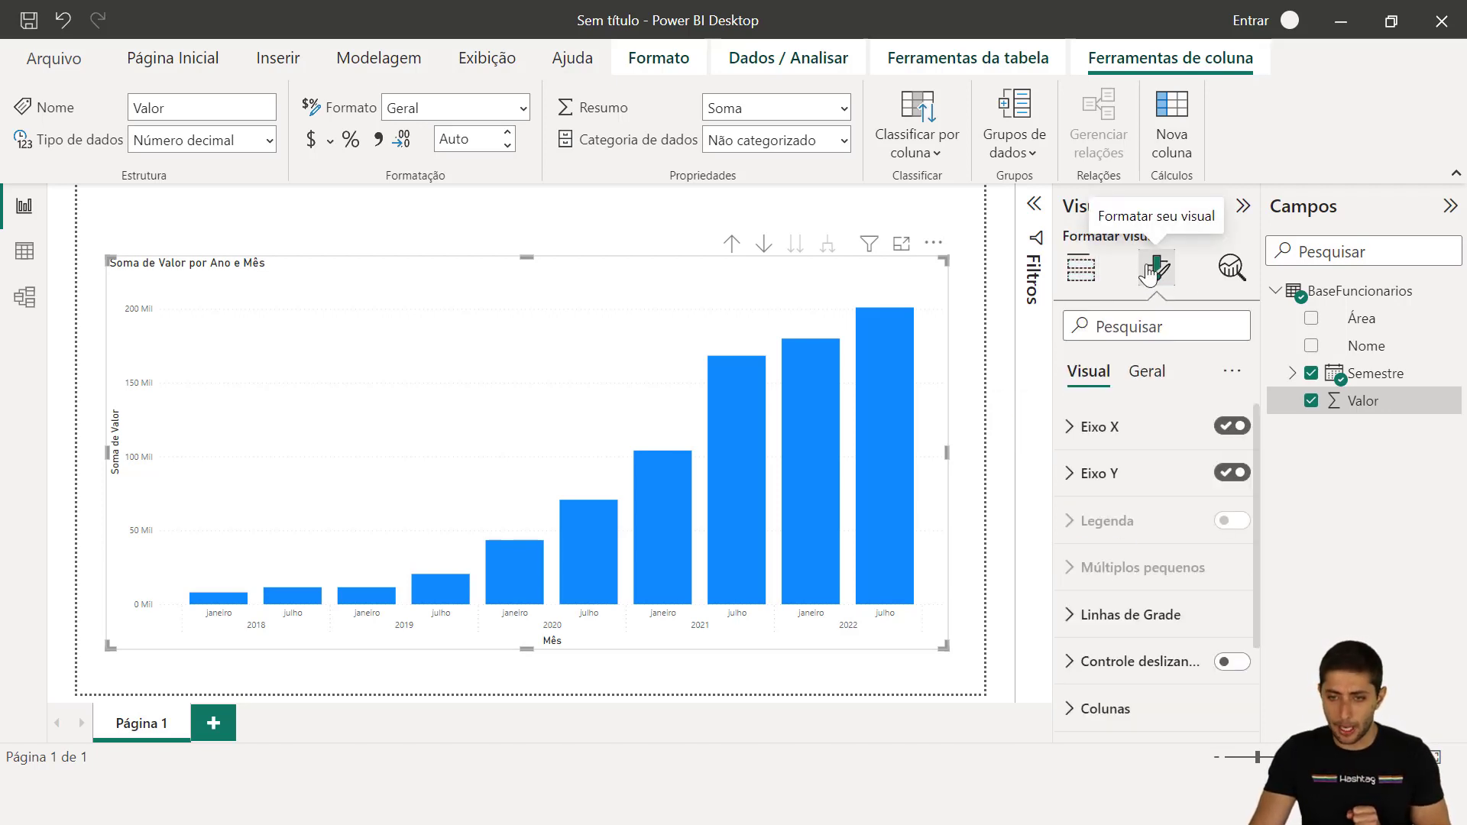
scroll(1112, 543, "down", 1)
scroll(1113, 543, "down", 1)
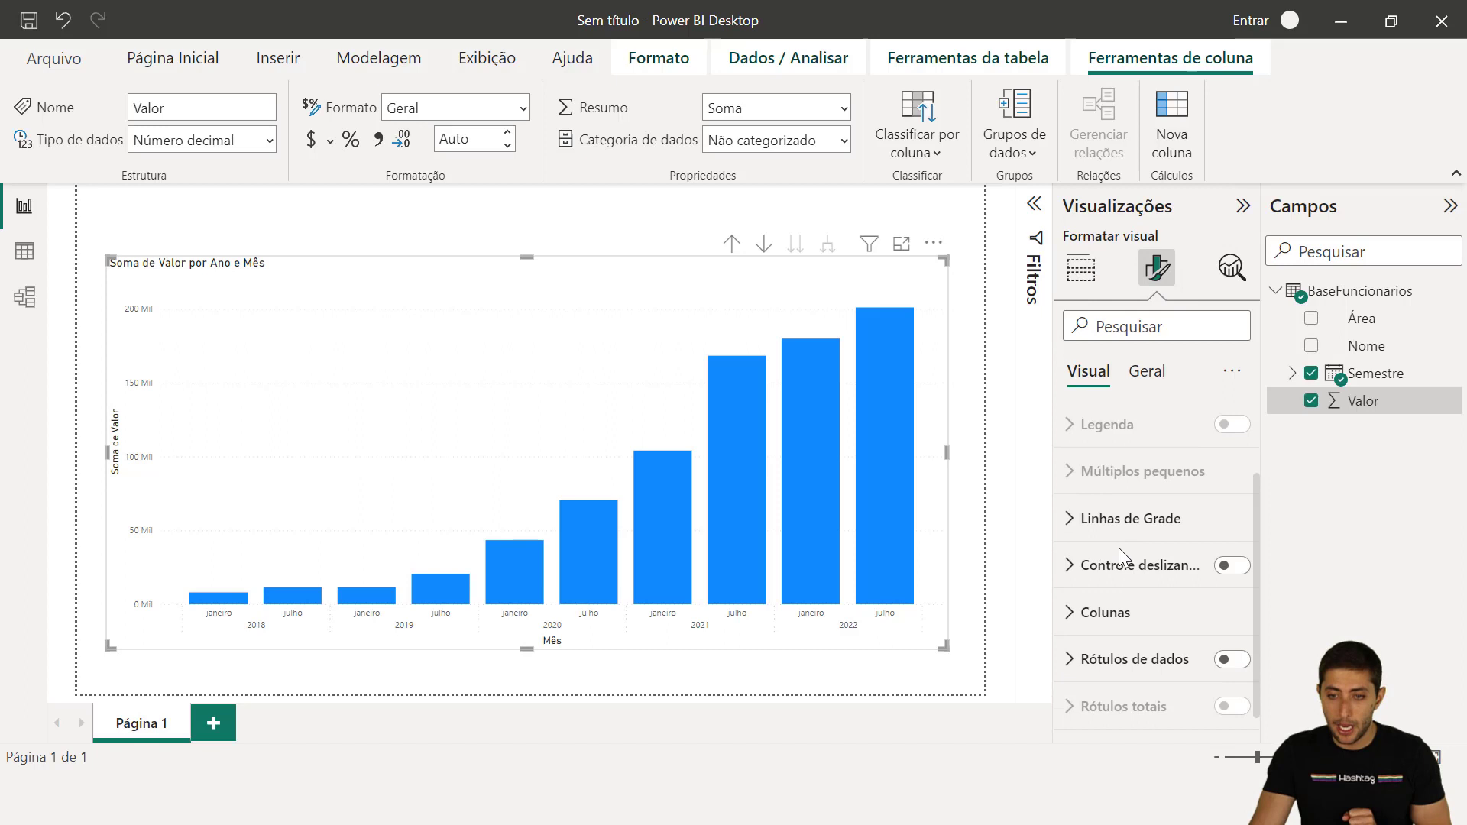
left_click(1232, 655)
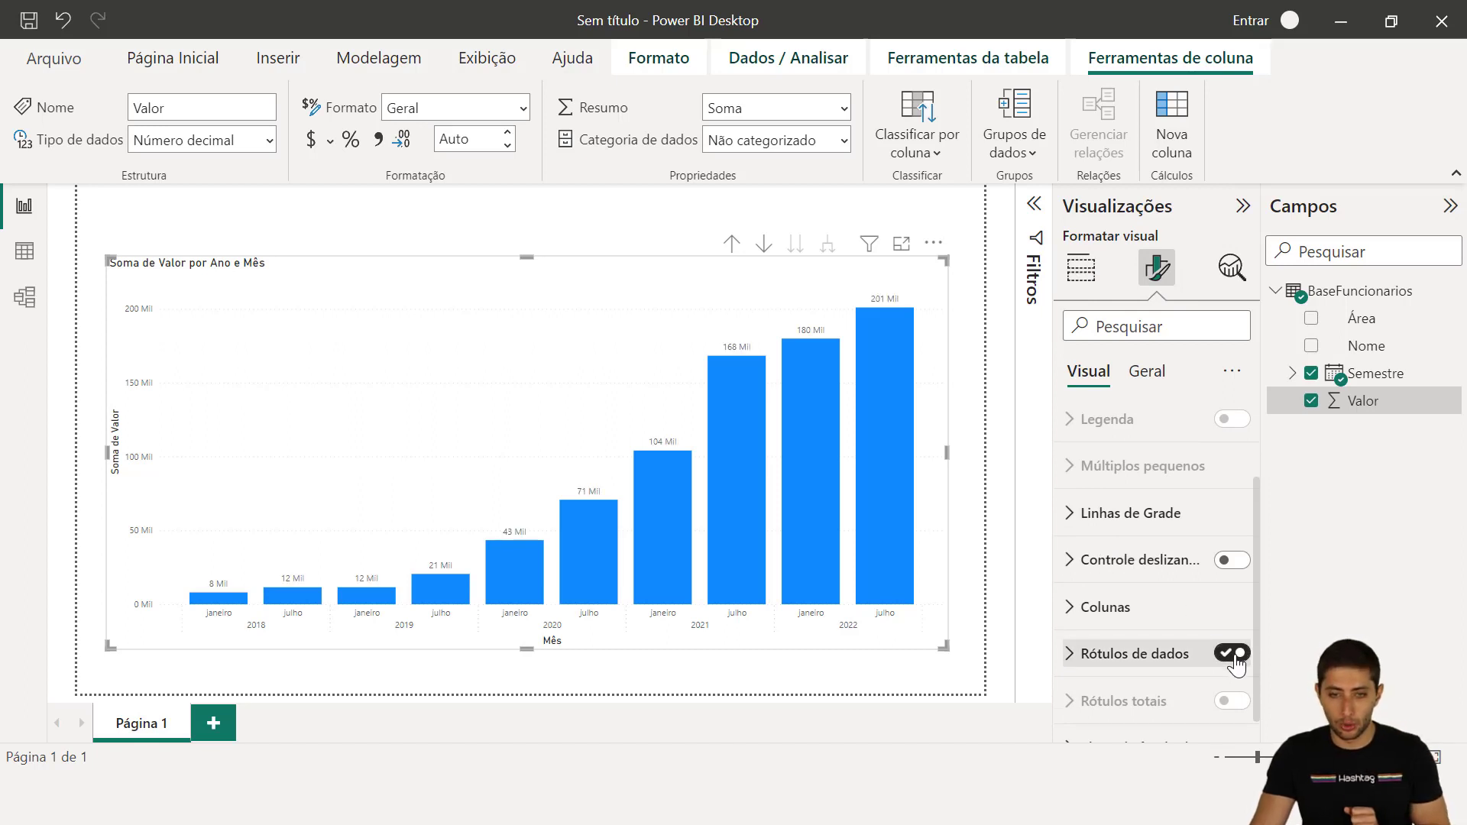
Step: Set the font size of the column chart's data label values to 11
left_click(1129, 655)
scroll(1122, 535, "down", 6)
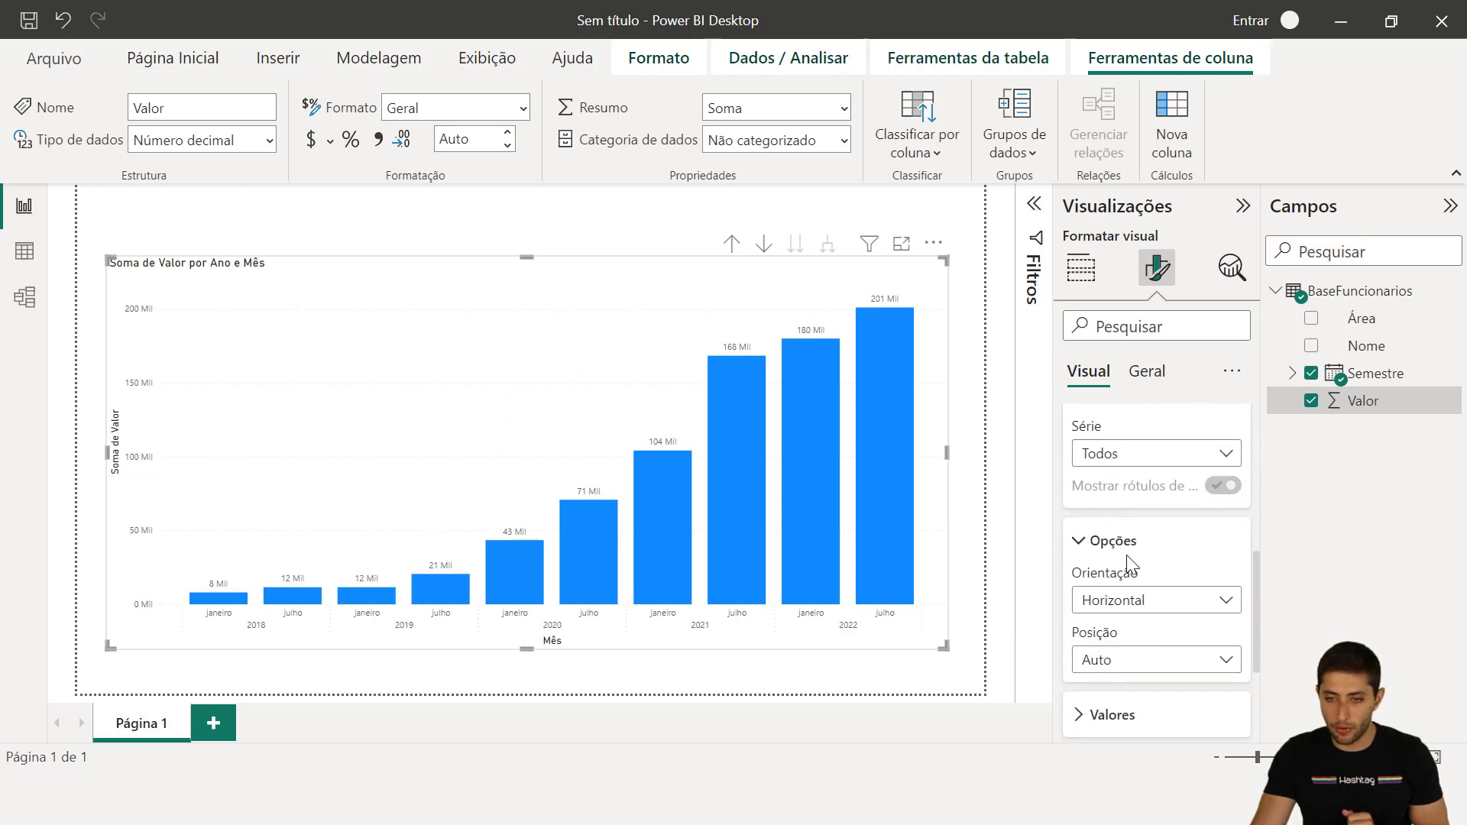
scroll(1127, 562, "down", 5)
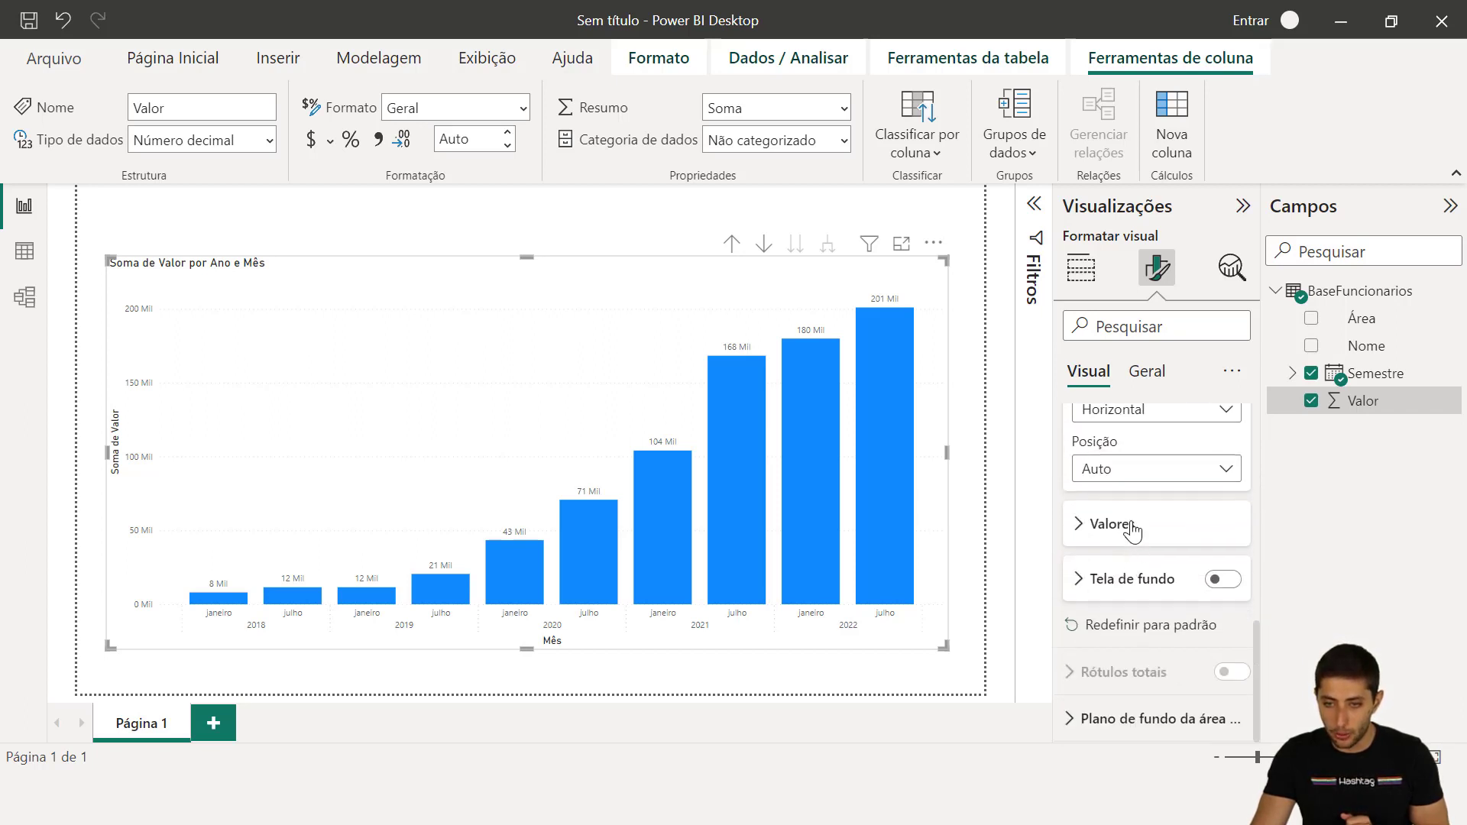
left_click(1127, 527)
left_click(1232, 475)
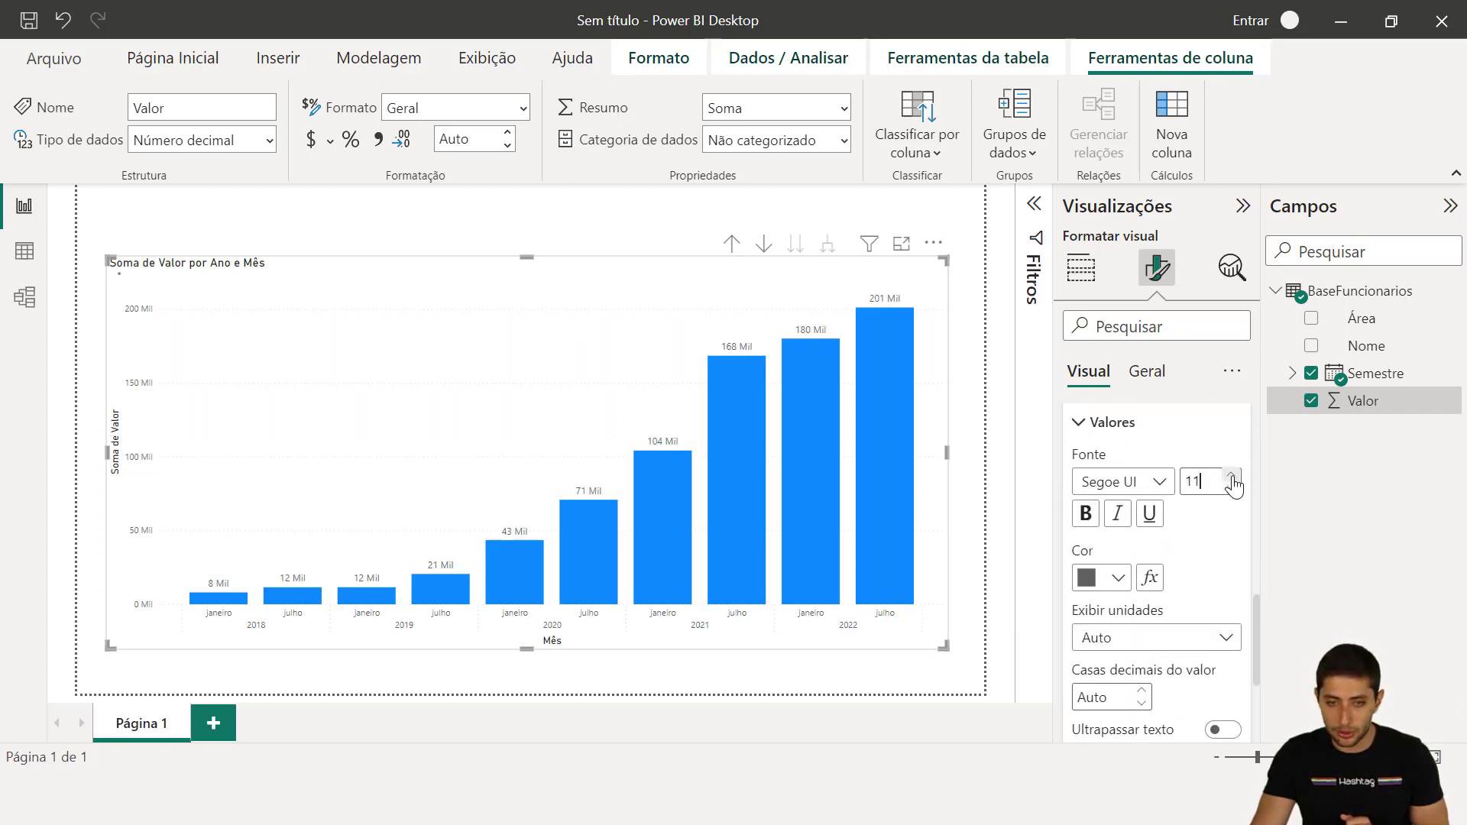
Step: Turn off the column chart's Y axis and its axis title
scroll(1136, 495, "up", 8)
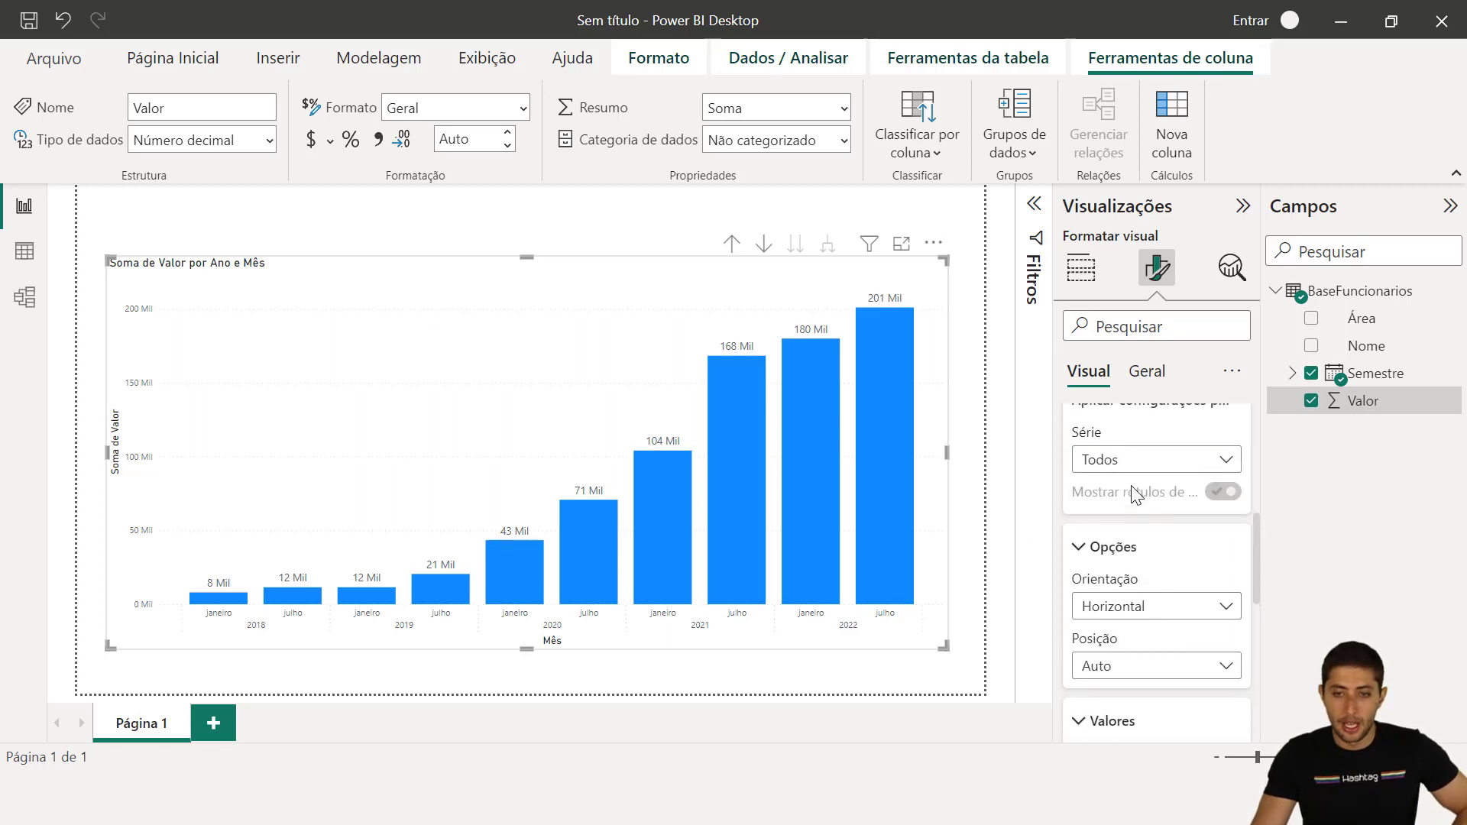
scroll(1129, 489, "up", 5)
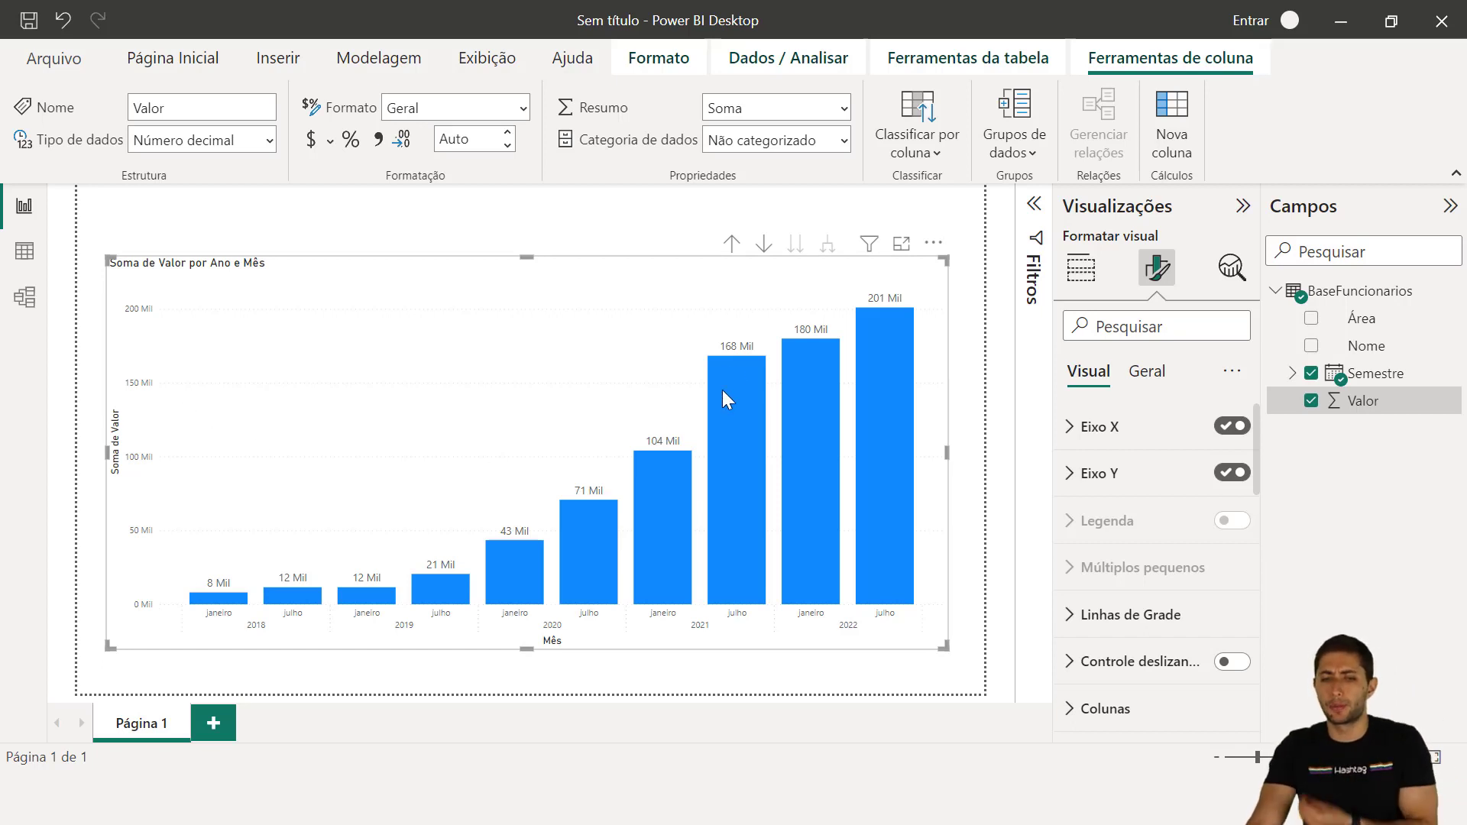
left_click(1232, 474)
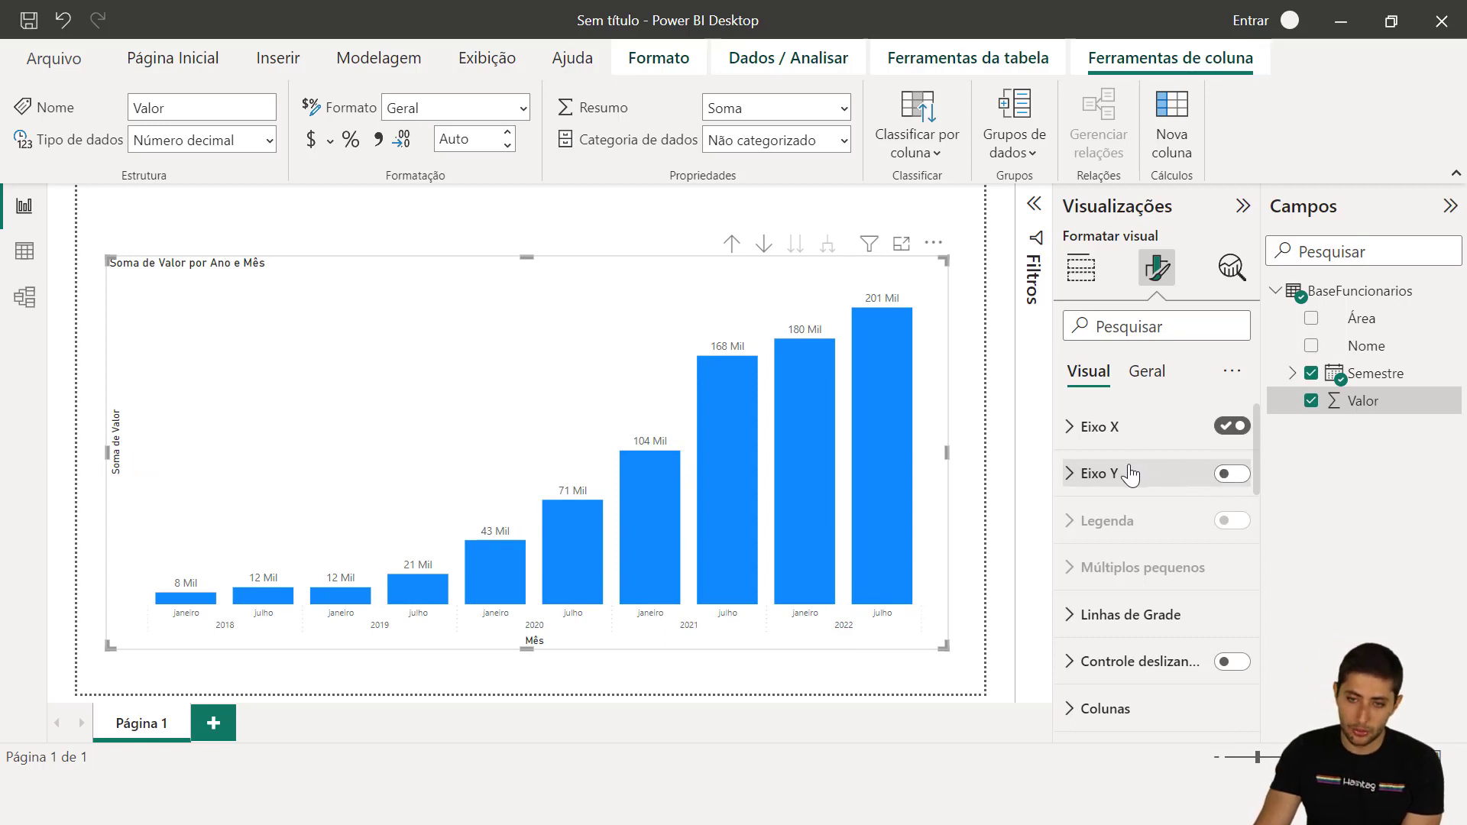
left_click(1229, 475)
left_click(1228, 474)
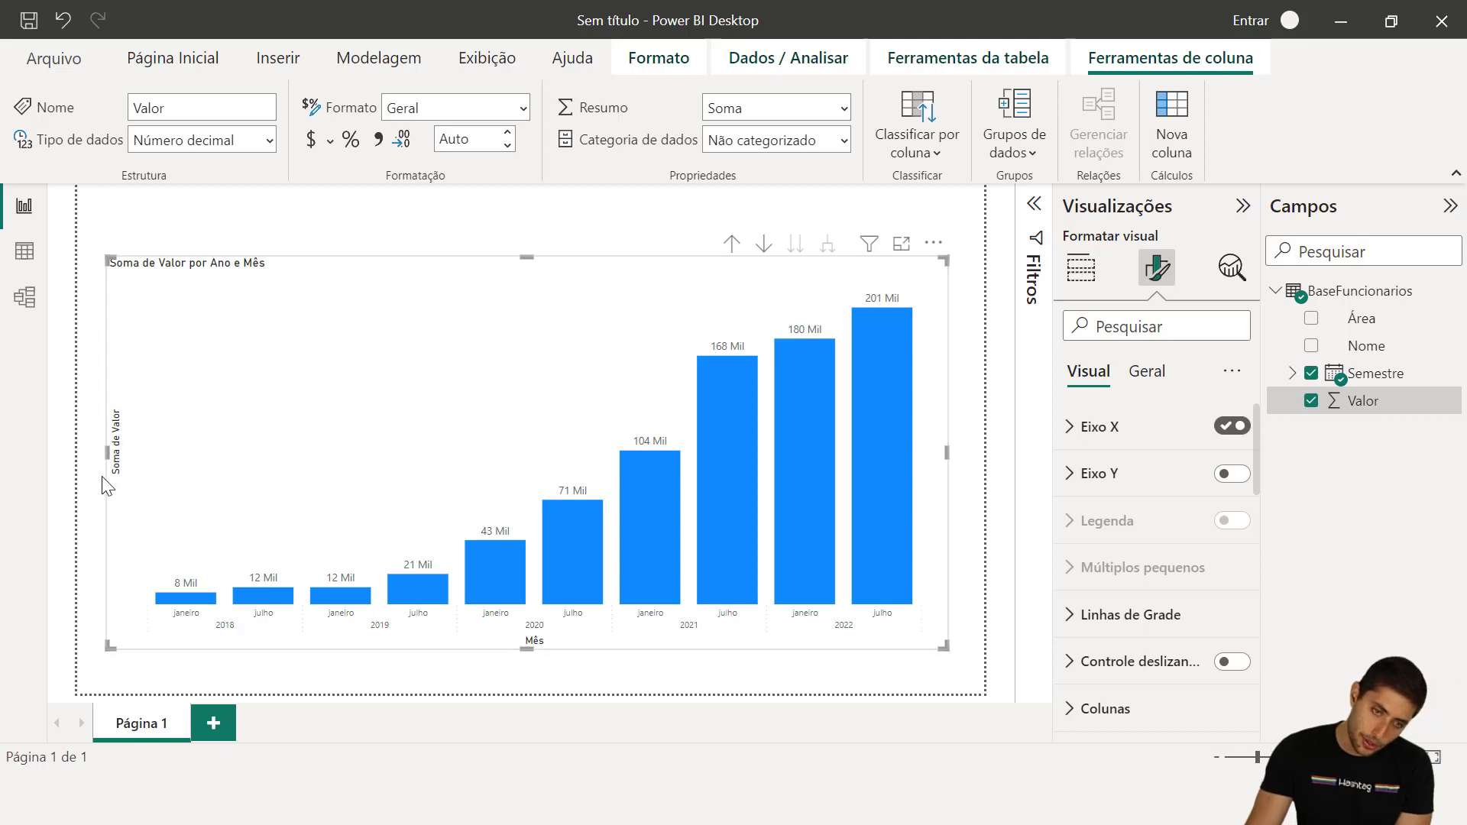
left_click(1135, 475)
scroll(1169, 550, "down", 4)
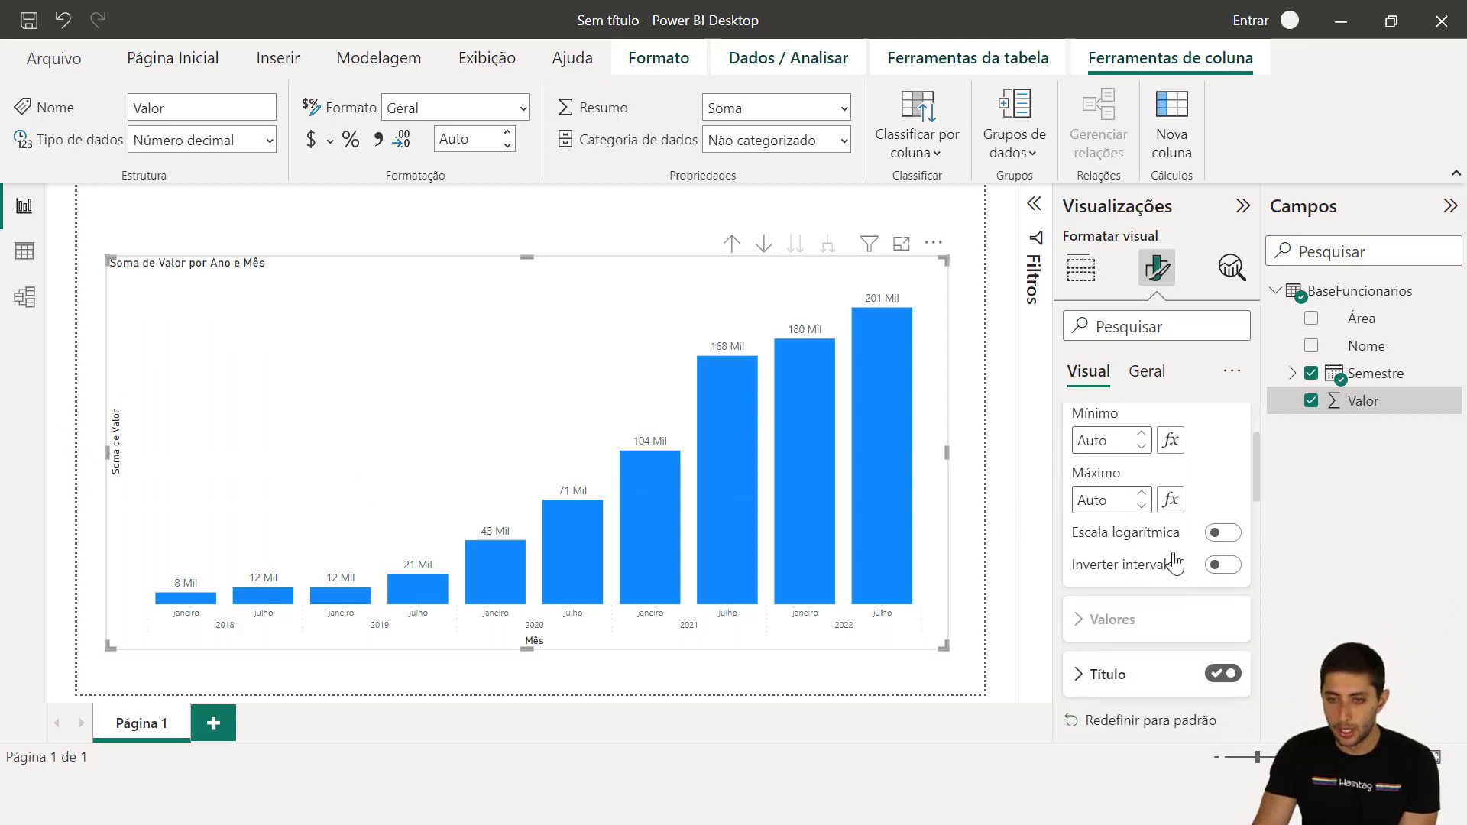
left_click(1223, 557)
scroll(1215, 565, "up", 3)
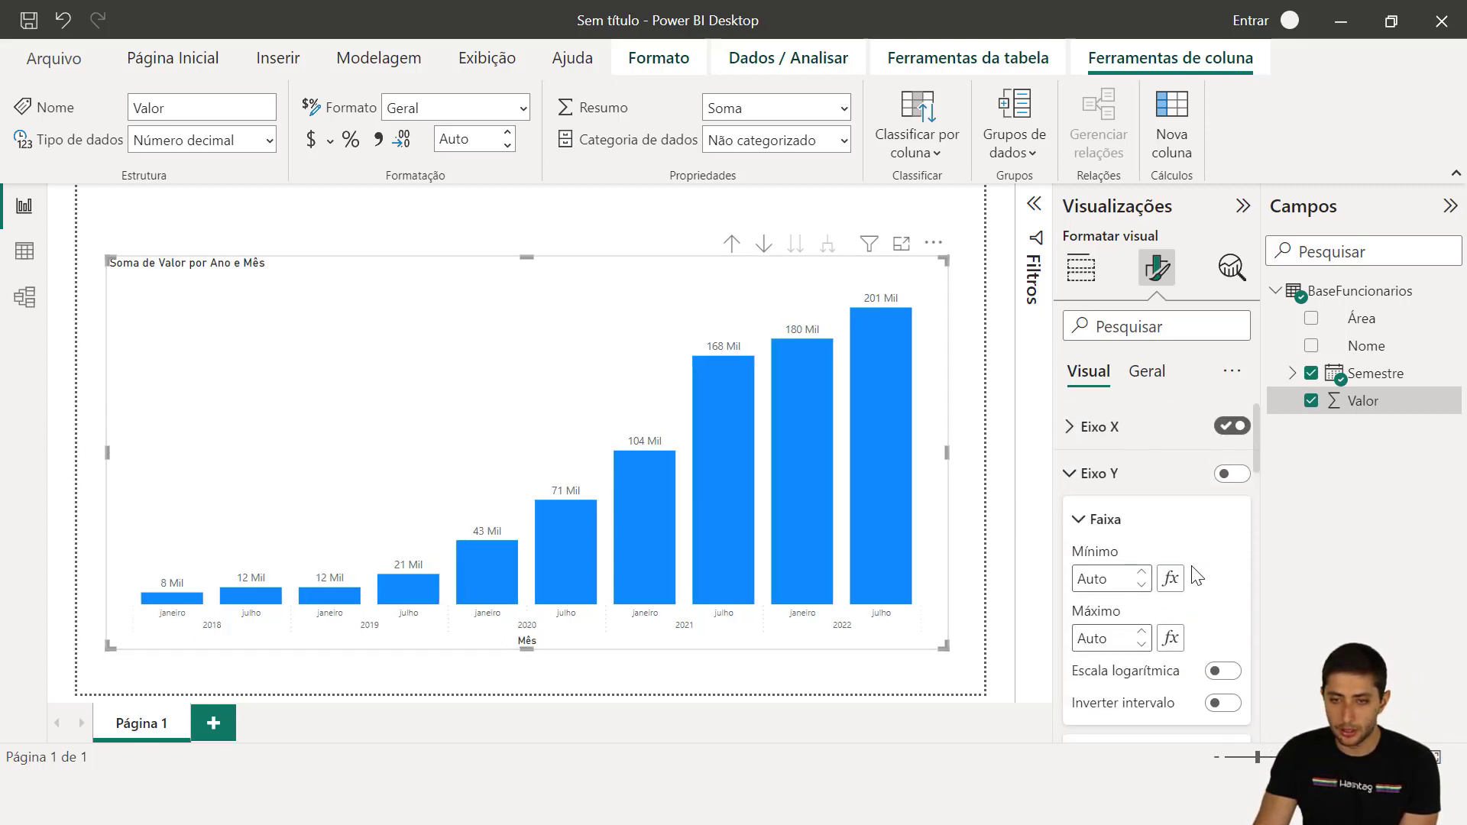
left_click(1129, 482)
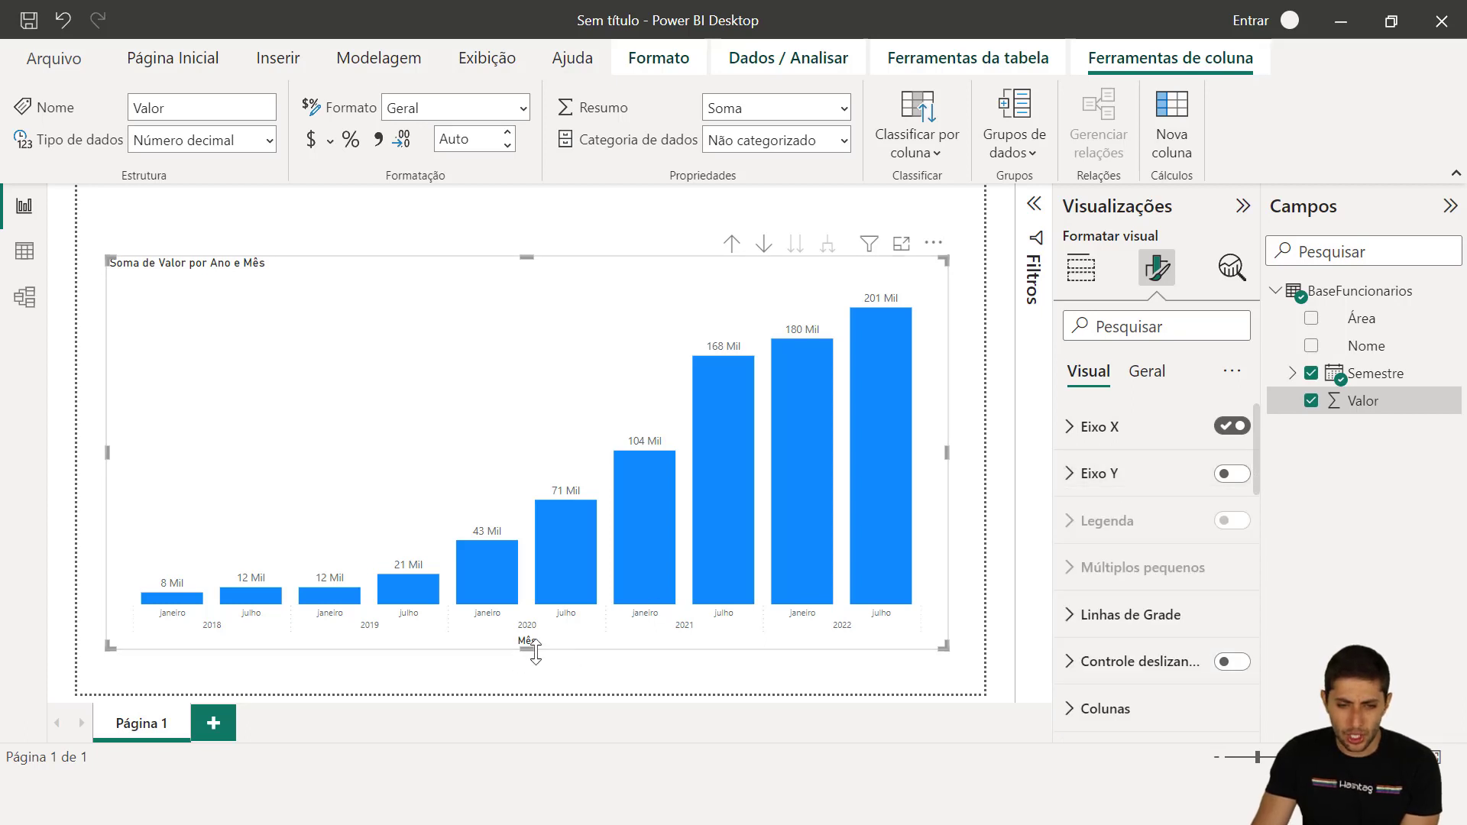
Step: Turn off the title of the column chart's X axis
left_click(1113, 439)
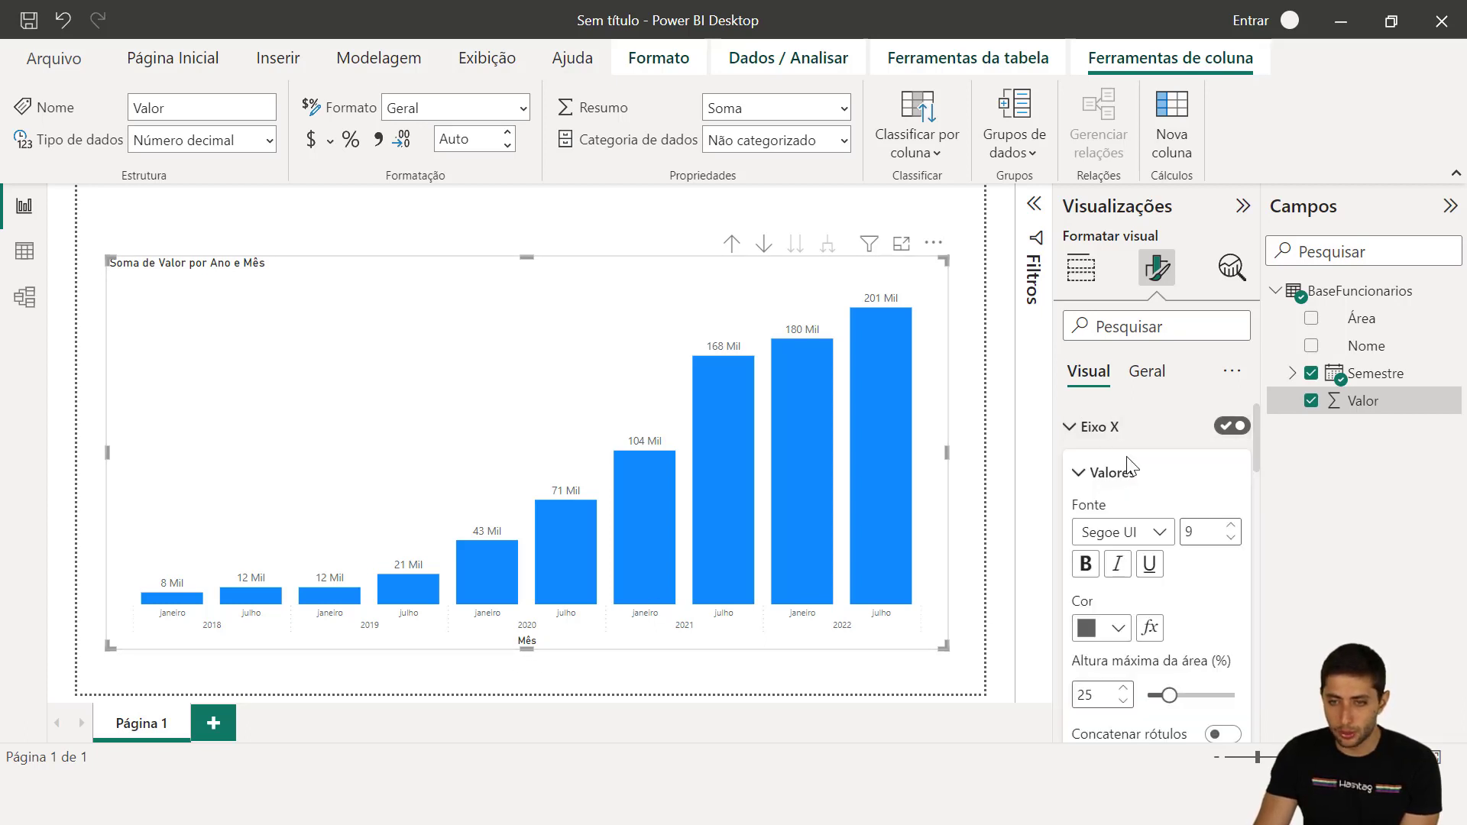
scroll(1153, 535, "down", 3)
left_click(1225, 586)
scroll(1225, 586, "up", 3)
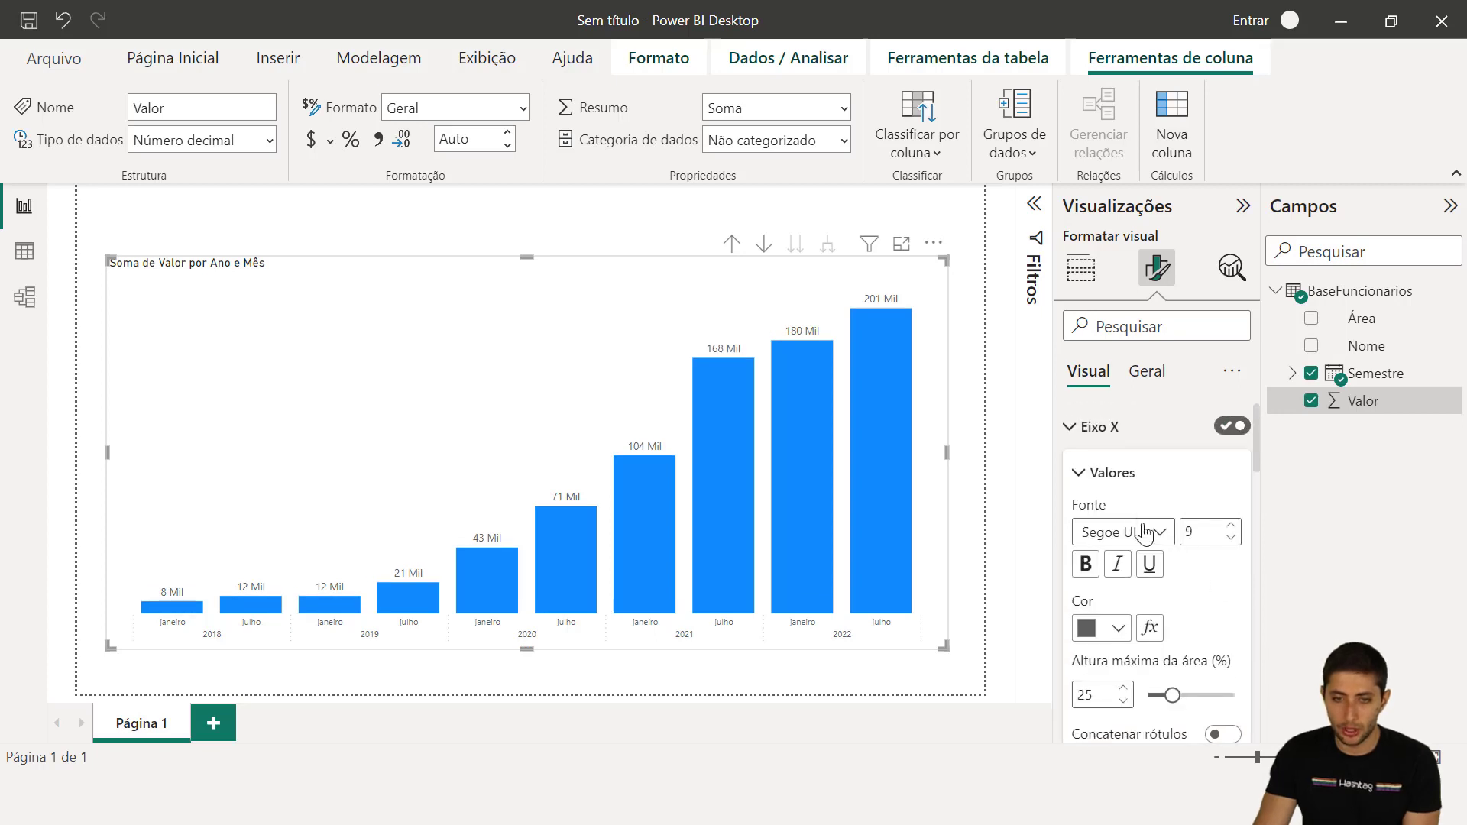
left_click(1079, 432)
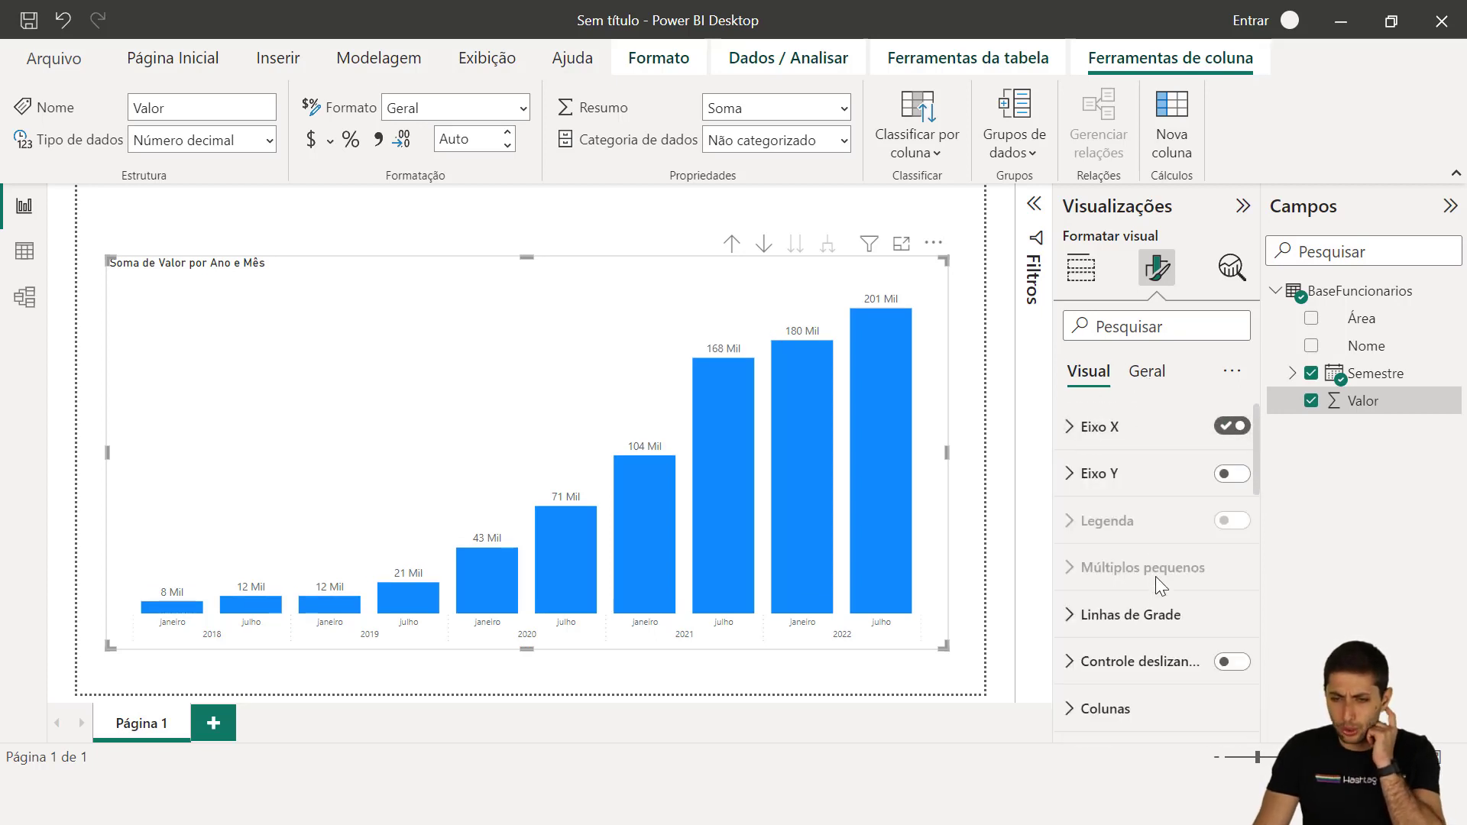
Step: Change the chart's default column color to the darkest navy blue in the theme palette
scroll(1136, 633, "down", 2)
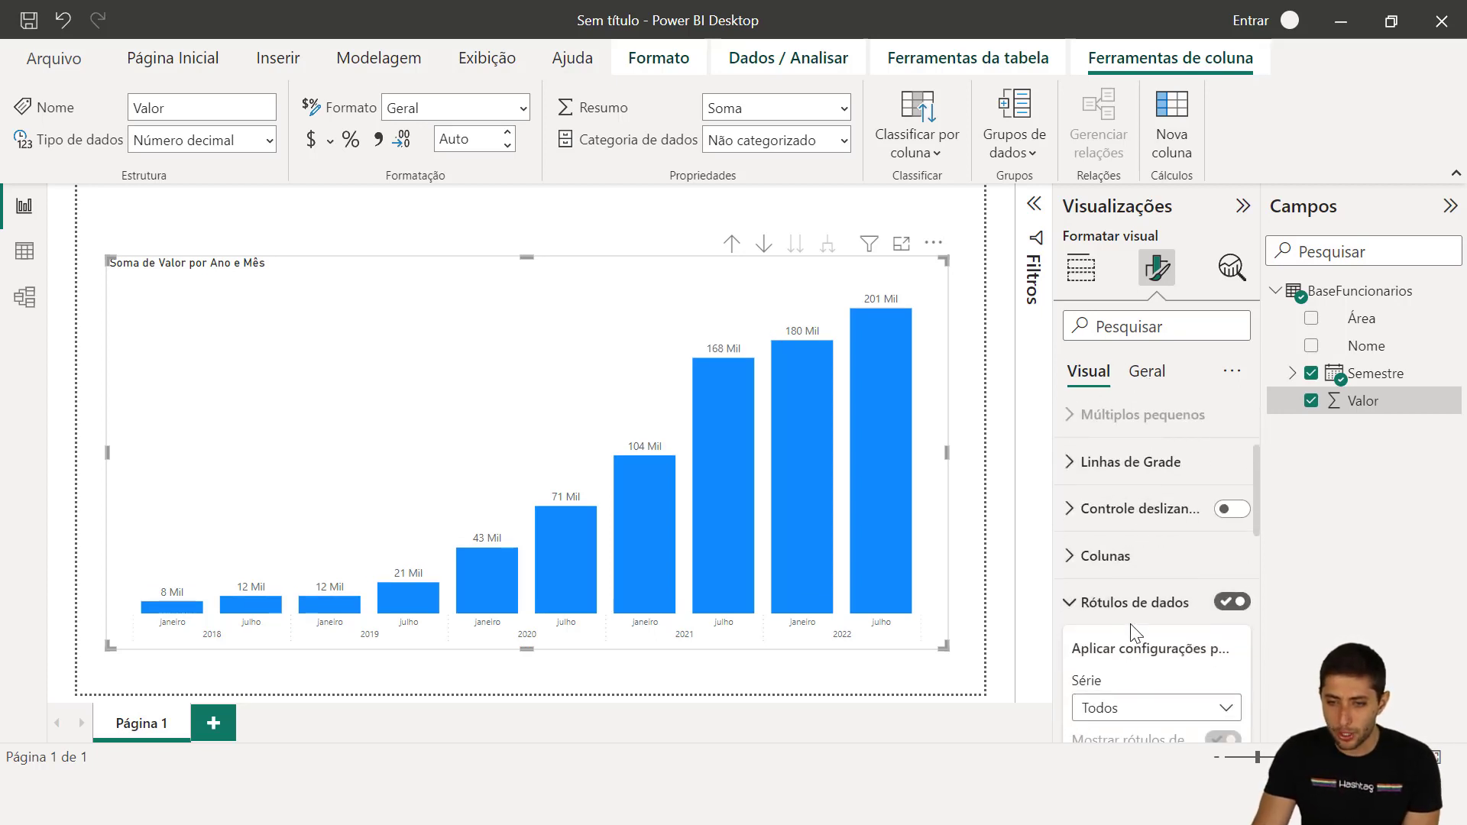
left_click(1143, 558)
scroll(1086, 569, "down", 2)
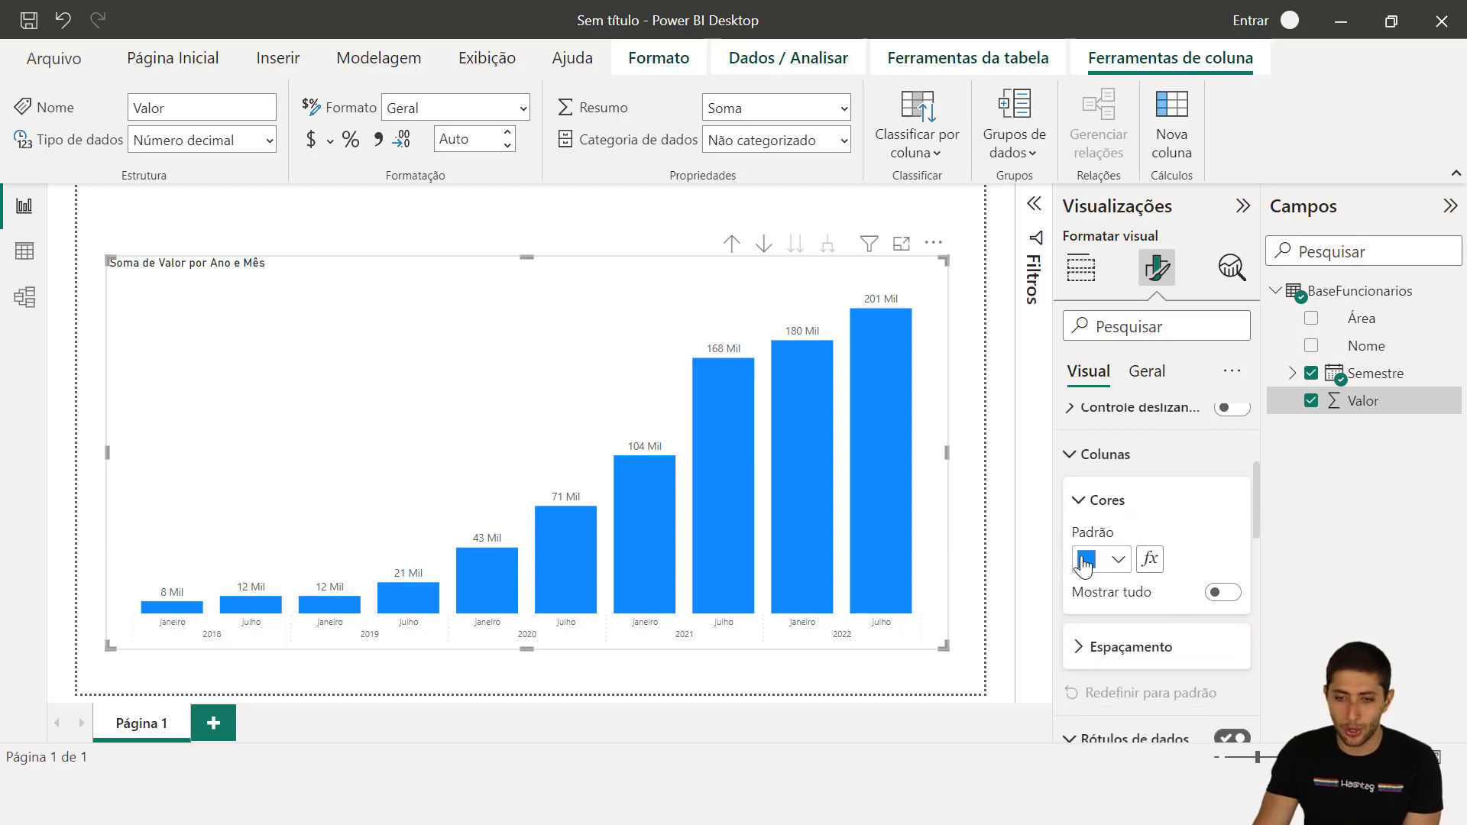
left_click(1085, 562)
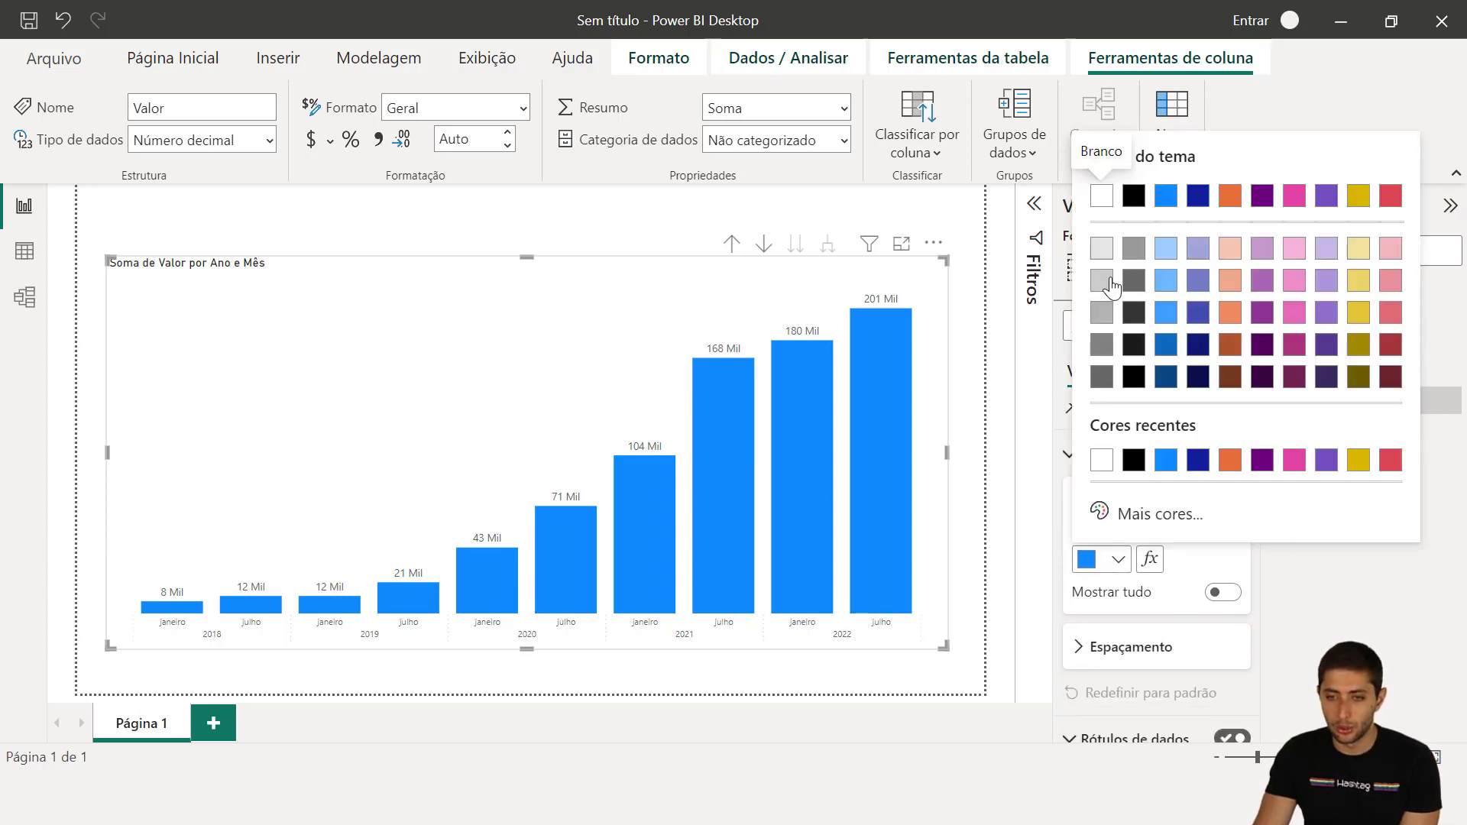
left_click(1197, 383)
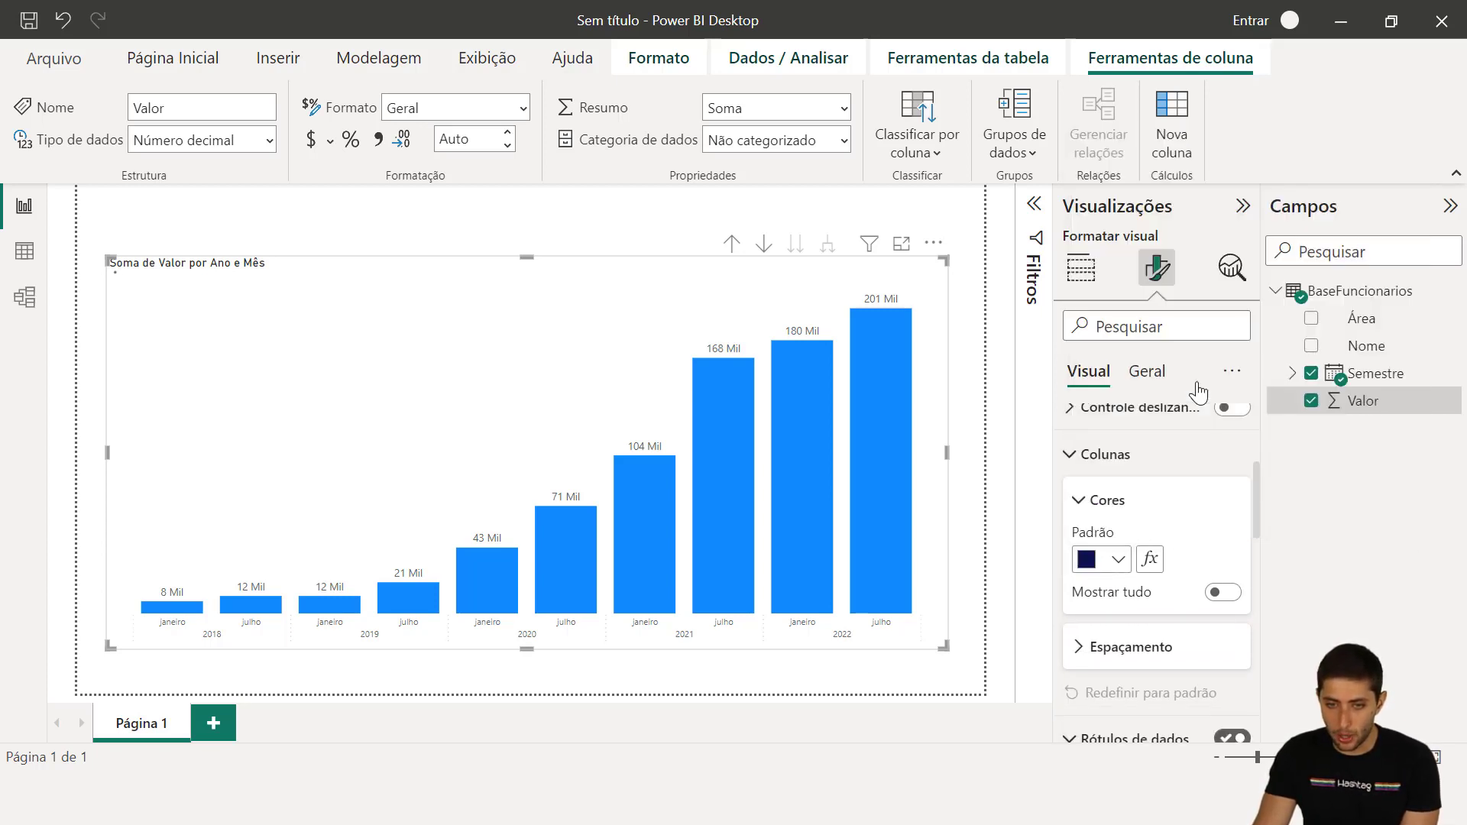
left_click(570, 222)
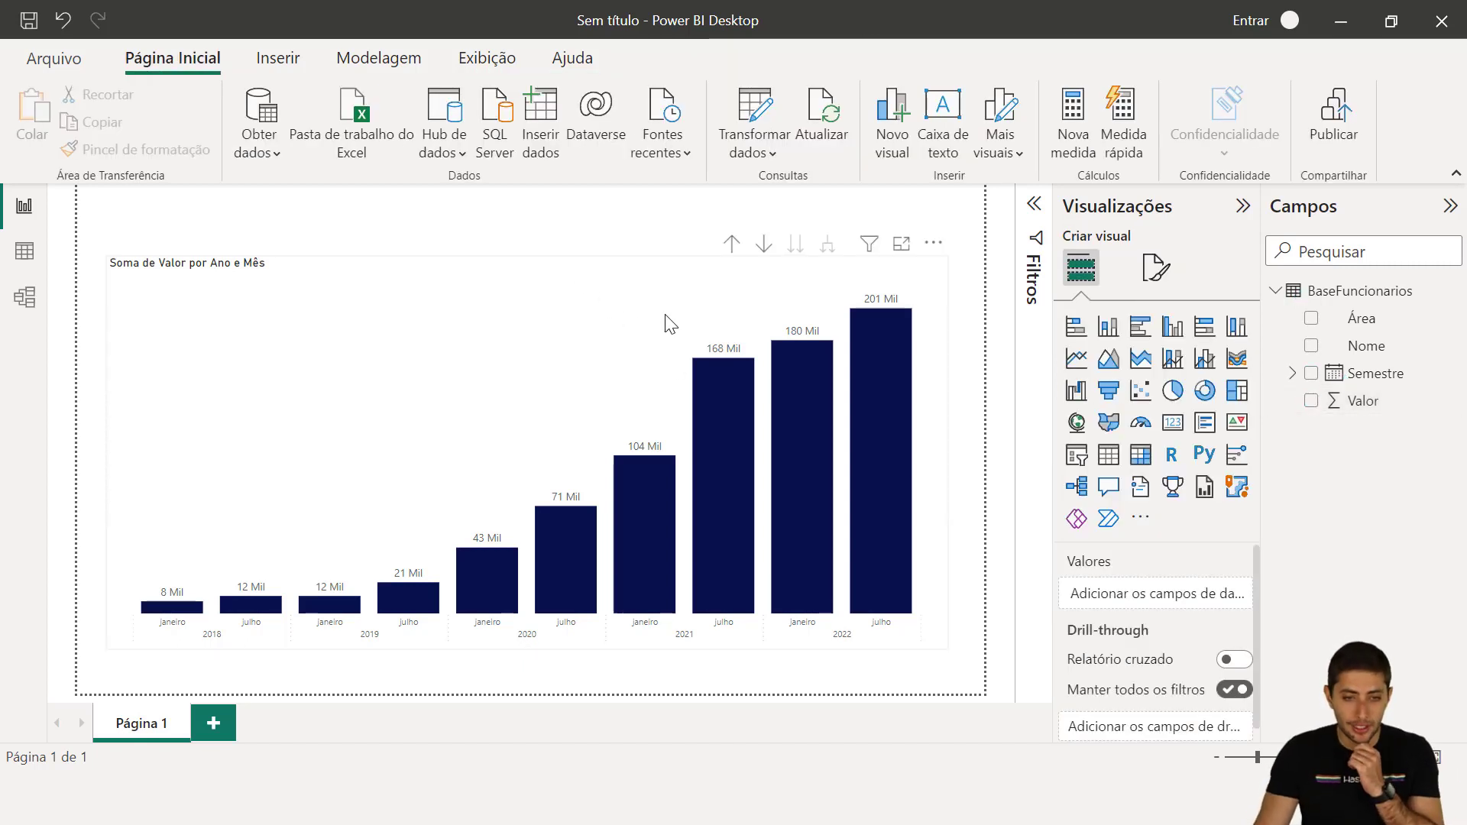
Step: Set the font size of the column chart's X axis values to 11
left_click(872, 274)
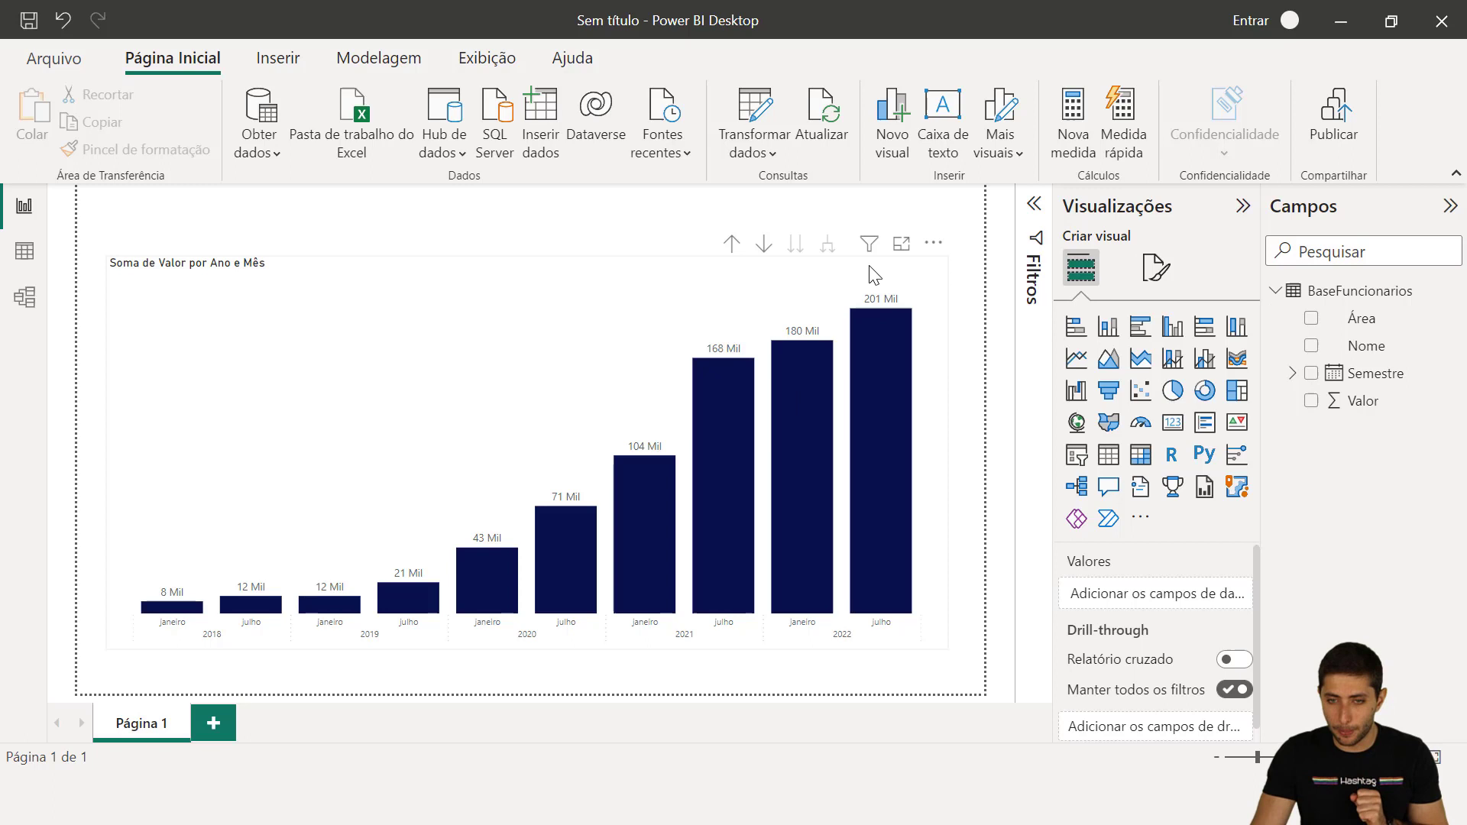
left_click(1157, 269)
left_click(1123, 425)
scroll(1217, 488, "down", 1)
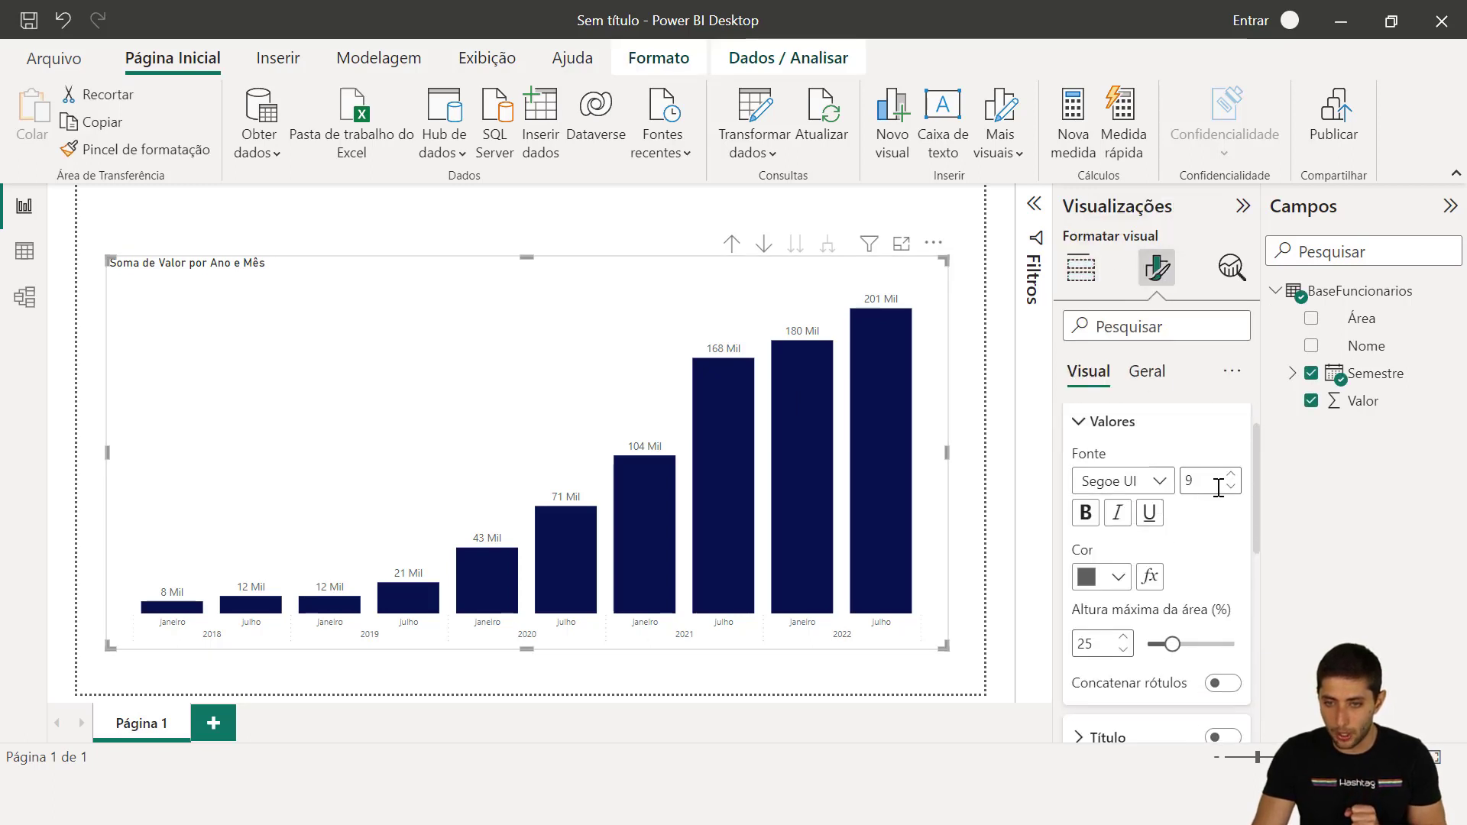
left_click(1231, 475)
left_click(1230, 474)
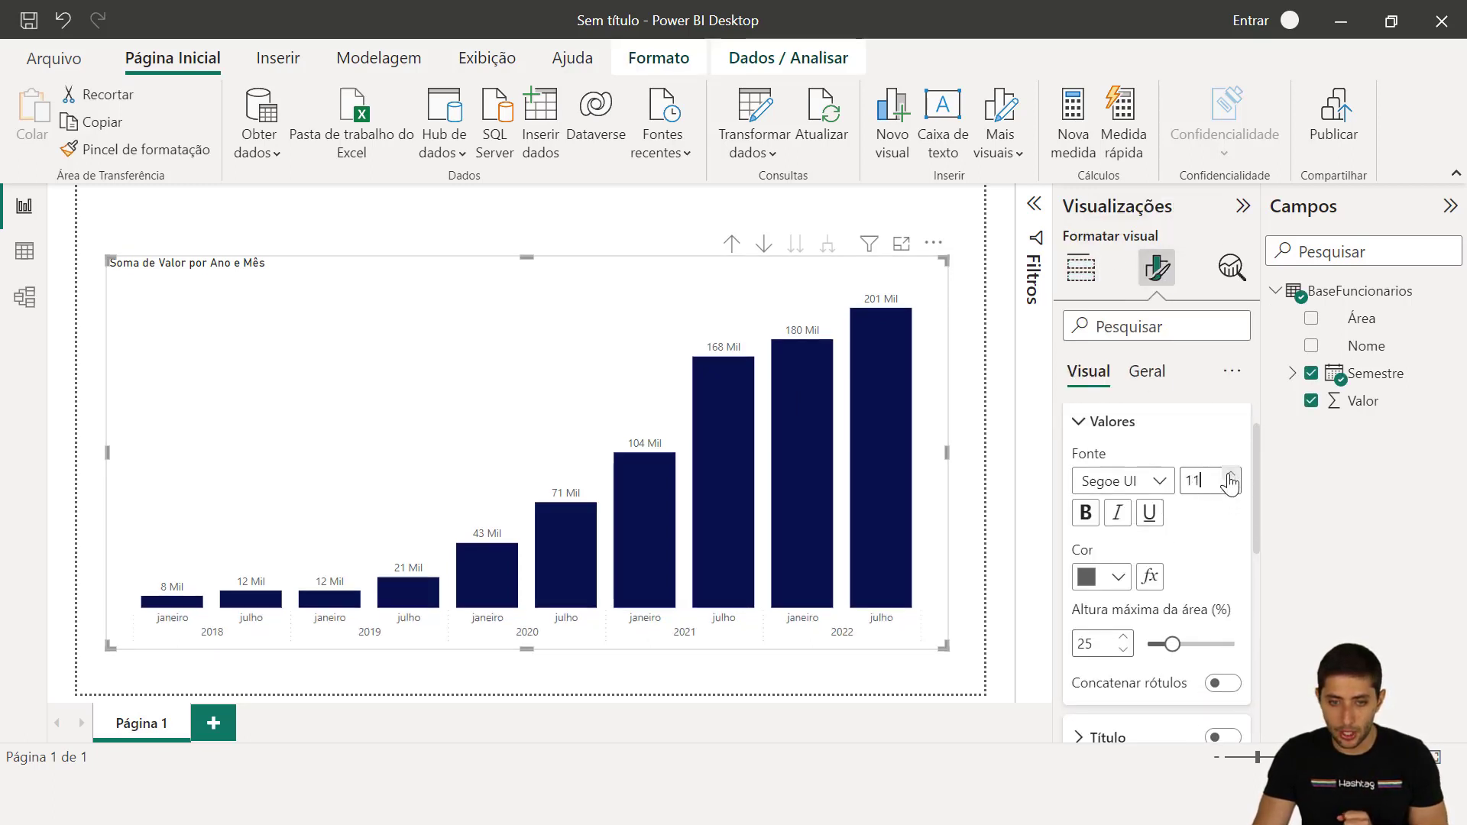
left_click(370, 226)
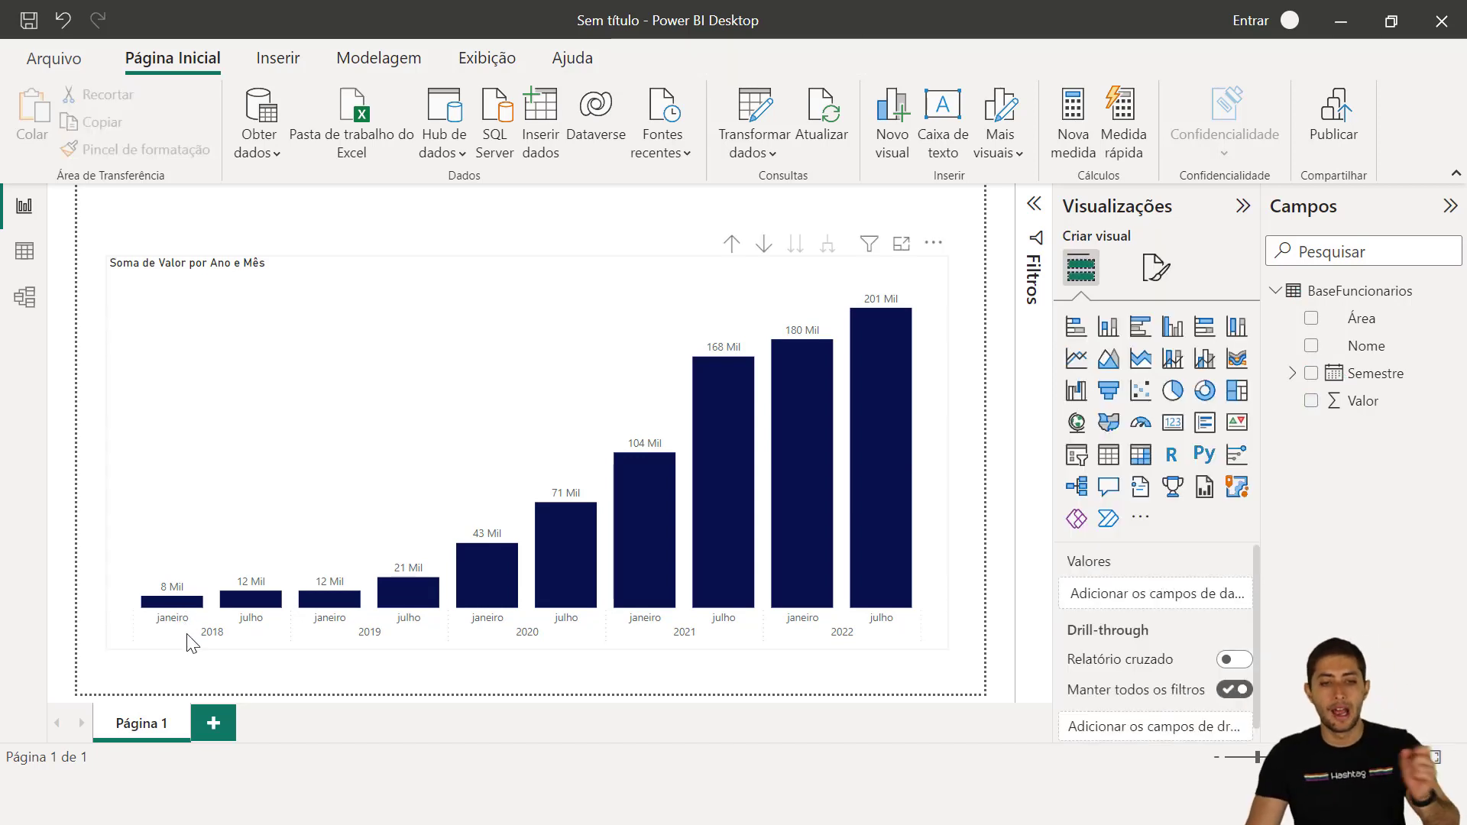
Step: Move the column chart down to the bottom of the page to free space above it
mouse_move(173, 611)
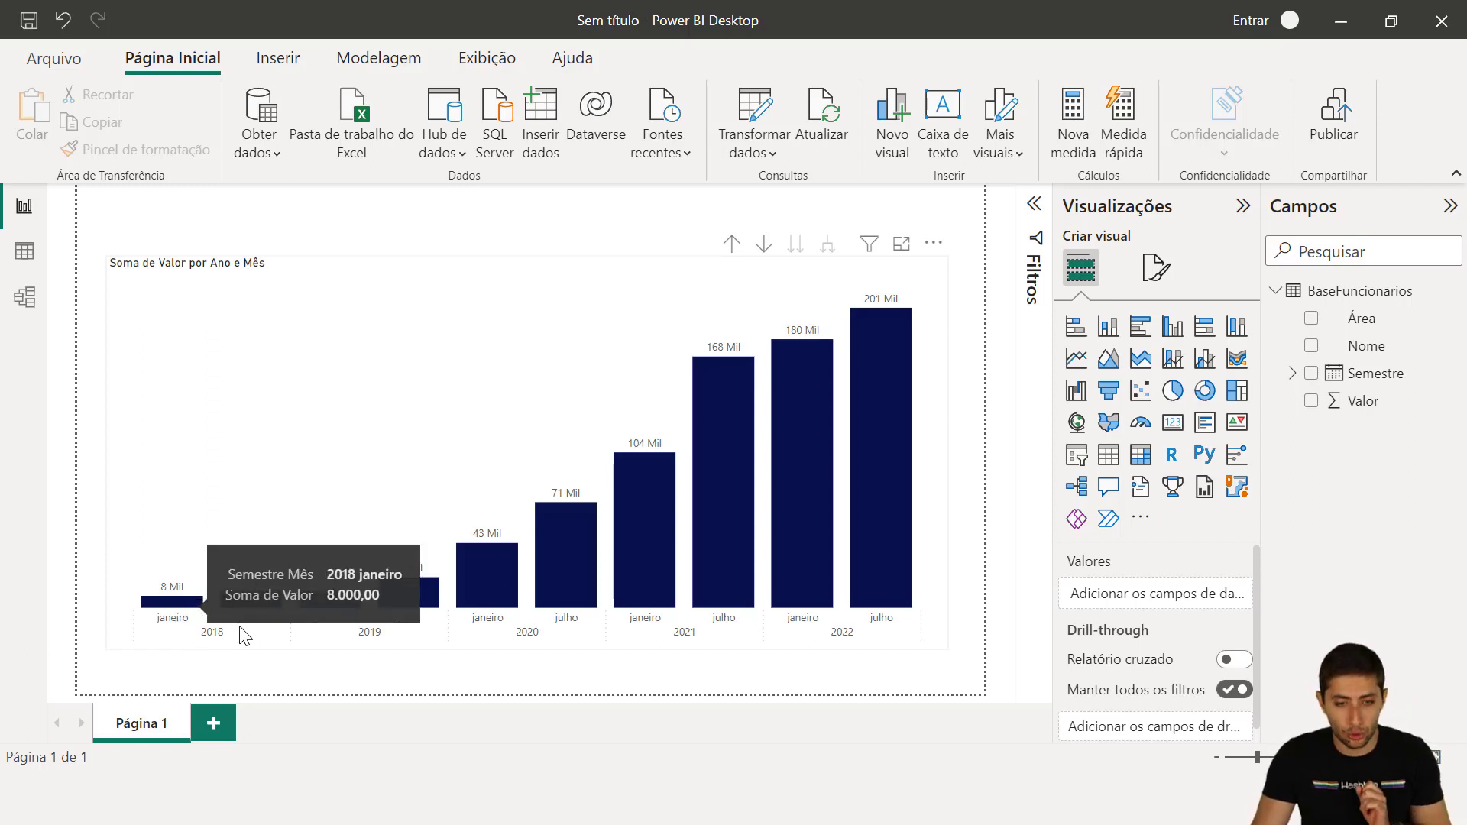
mouse_move(255, 613)
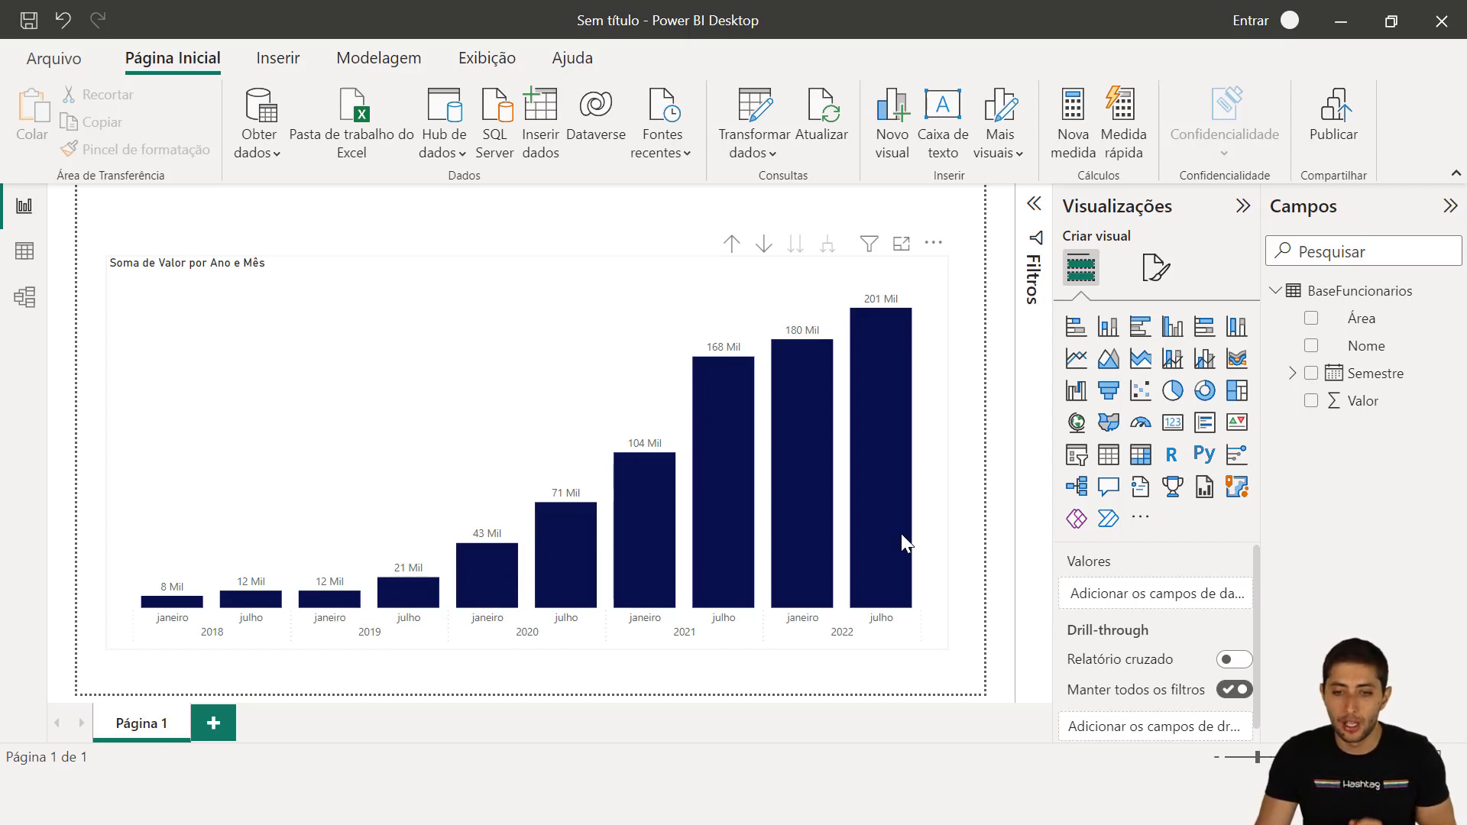
mouse_move(902, 534)
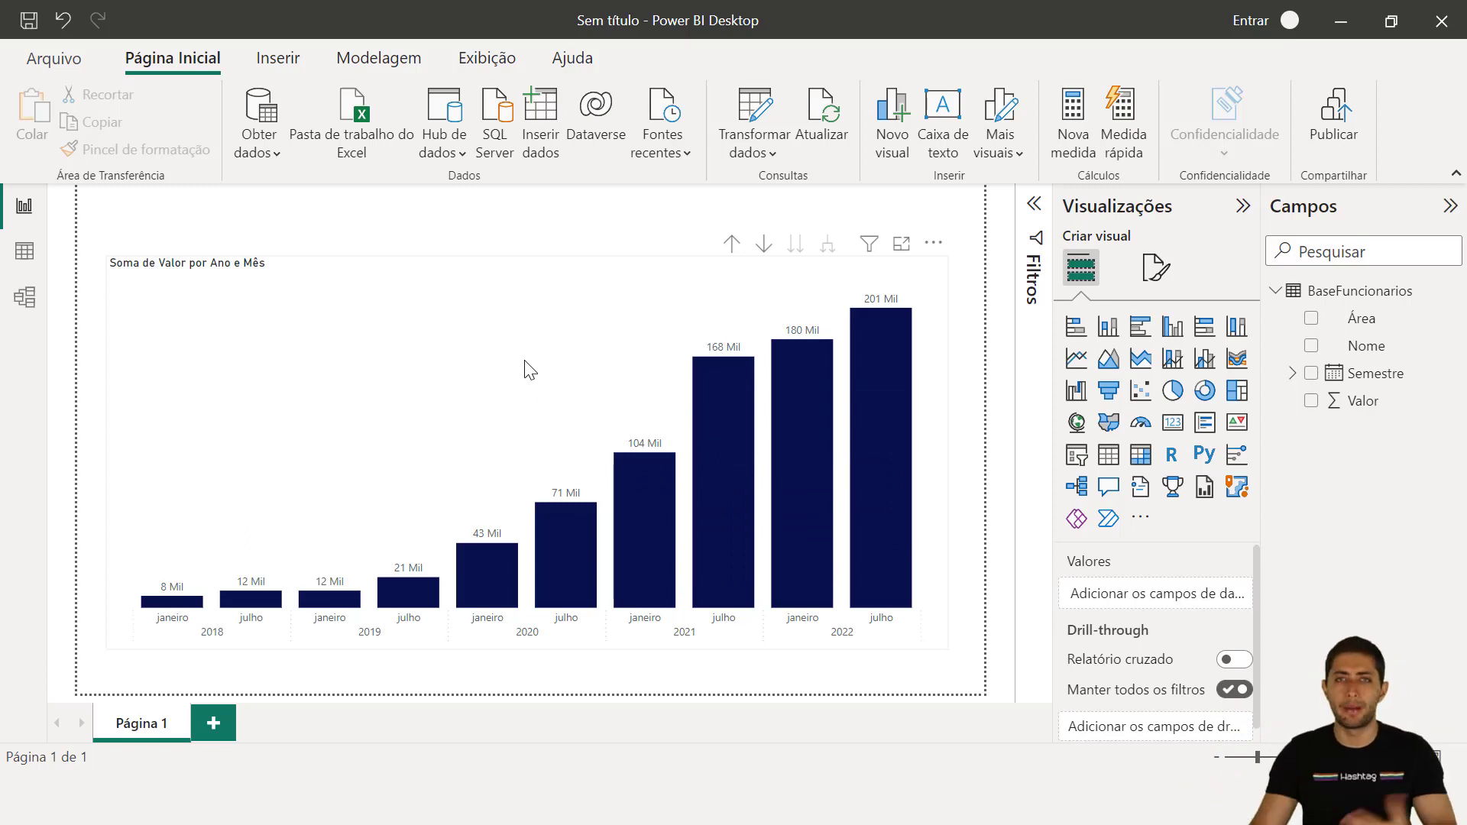
left_click(480, 319)
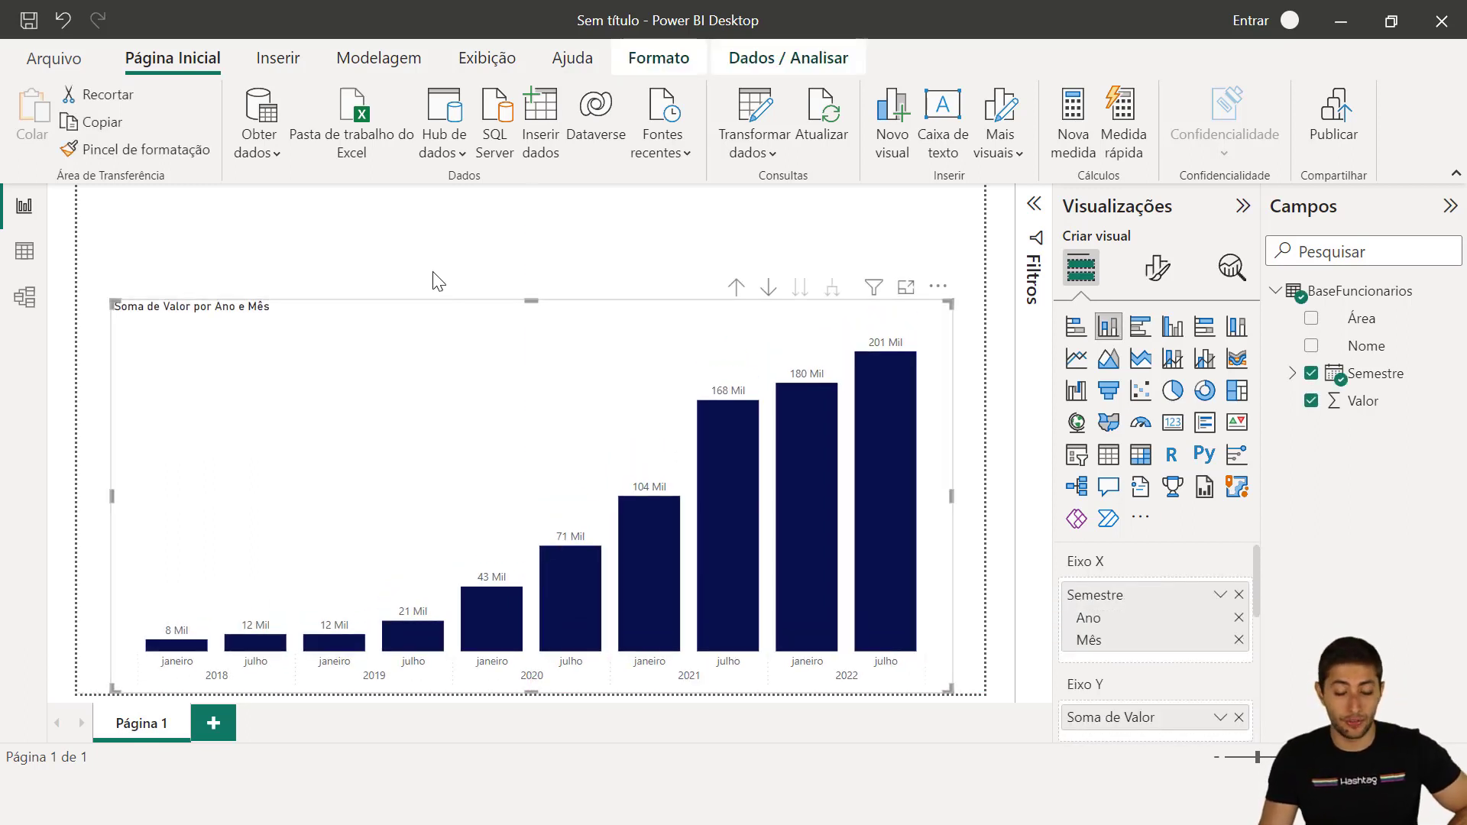
left_click(433, 281)
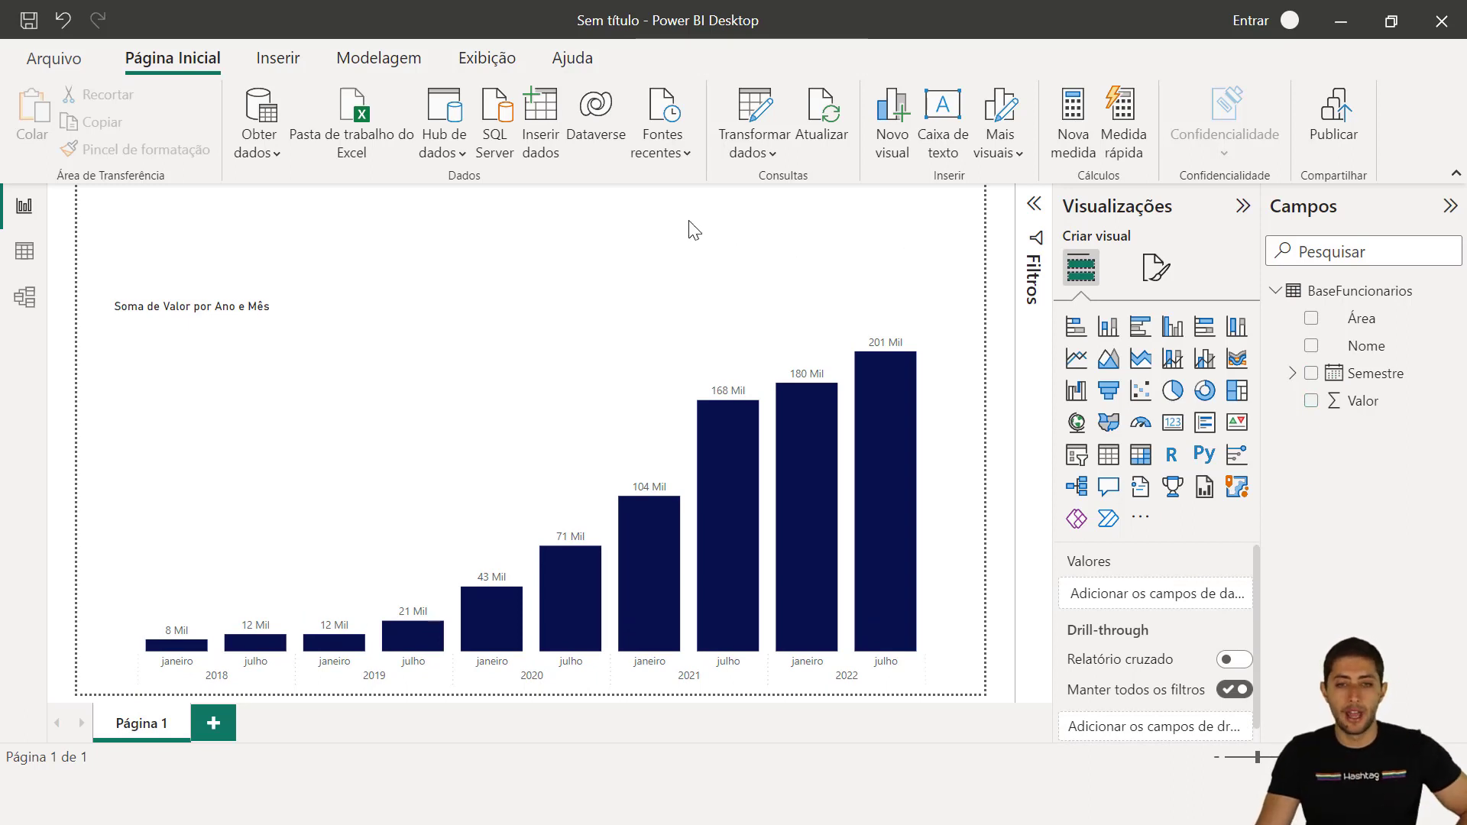
Step: Insert a slicer above the column chart, reduce its height and assign the Área field to it
left_click(1076, 457)
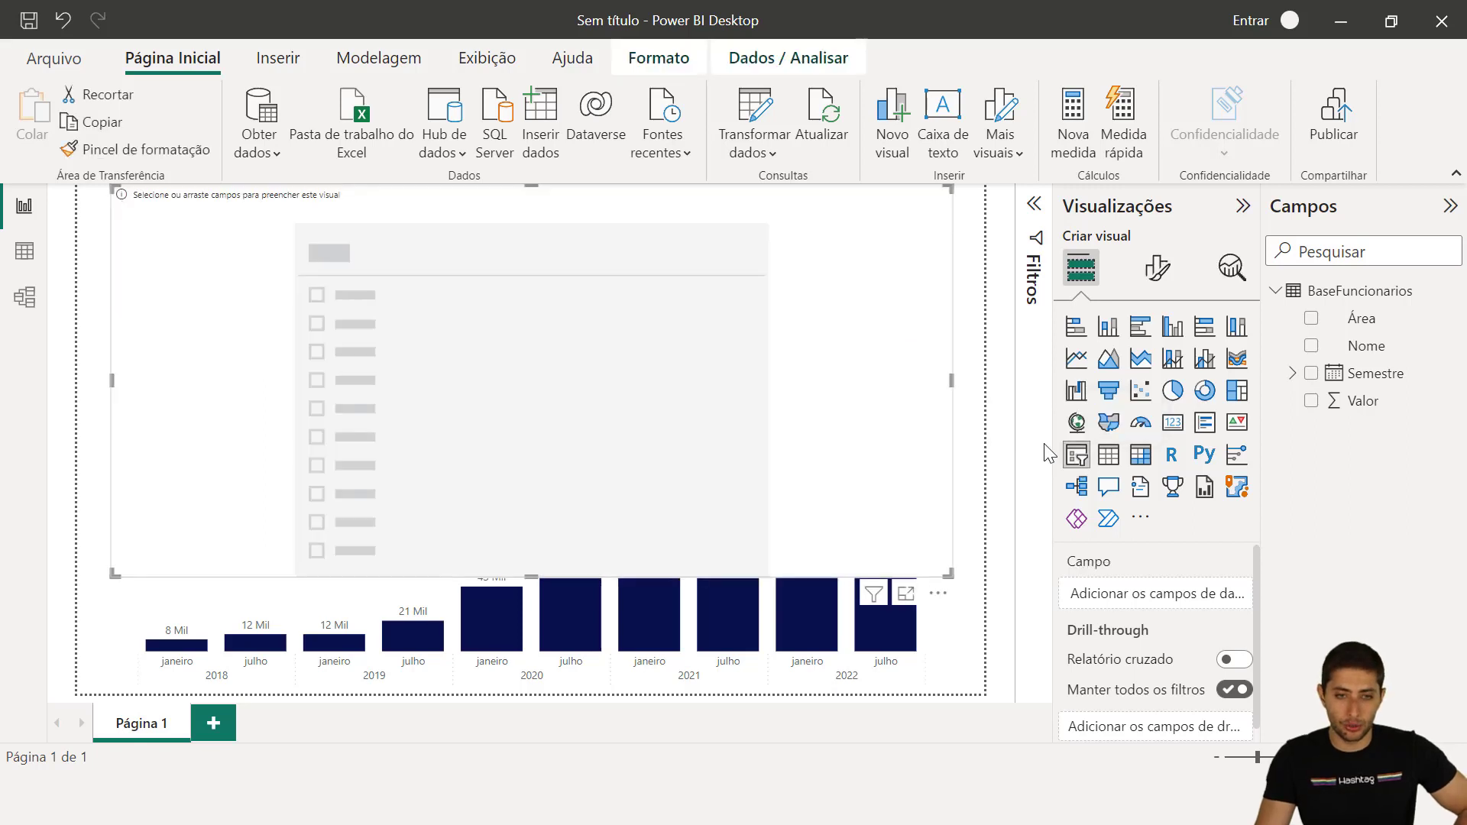
left_click_drag(945, 573, 902, 306)
left_click_drag(1355, 333, 1153, 594)
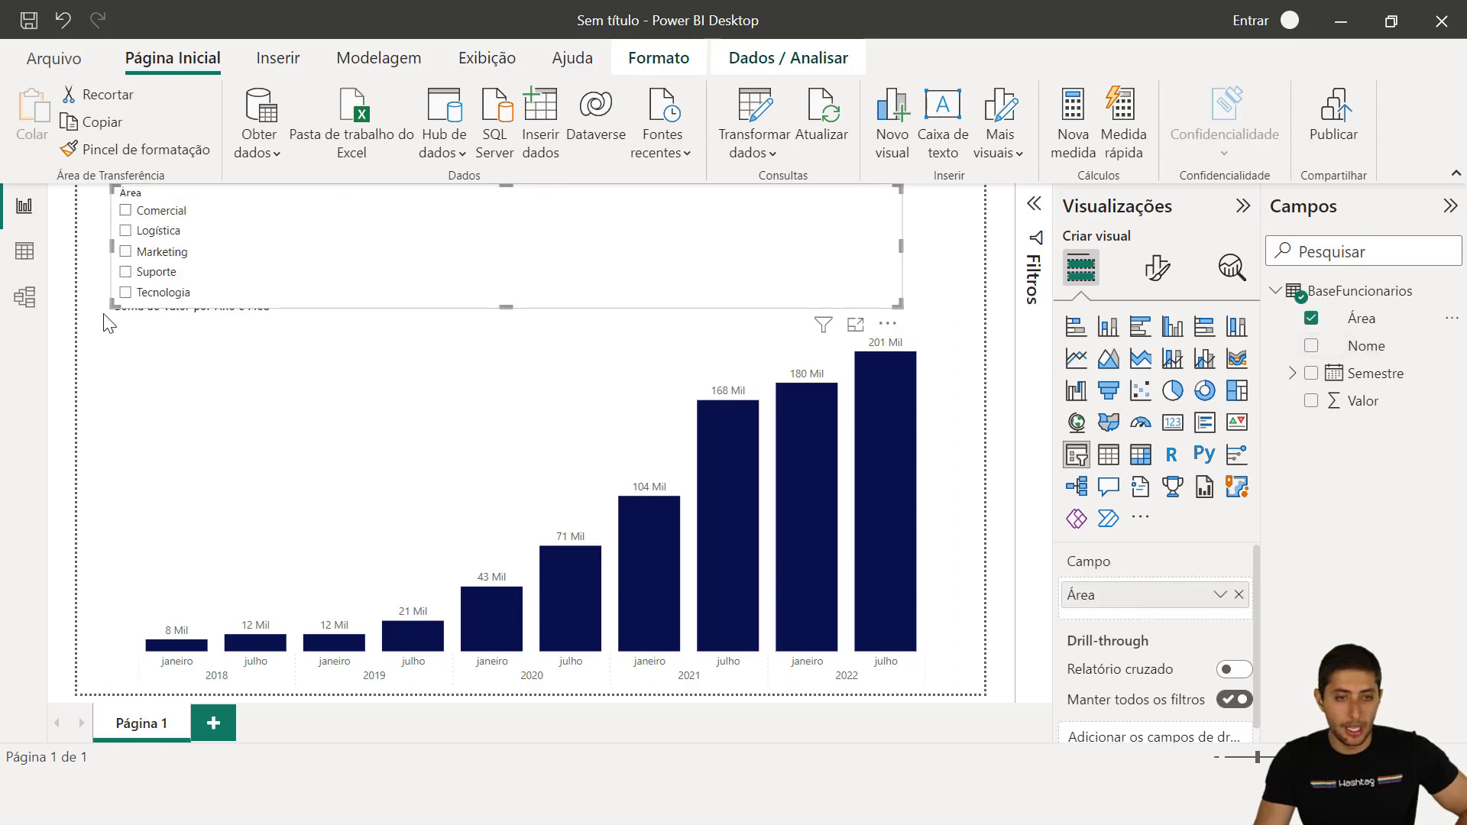
Step: Shift the column chart to the right and shrink it slightly, and fit the narrowed Área slicer into the page's upper-left corner
left_click(168, 369)
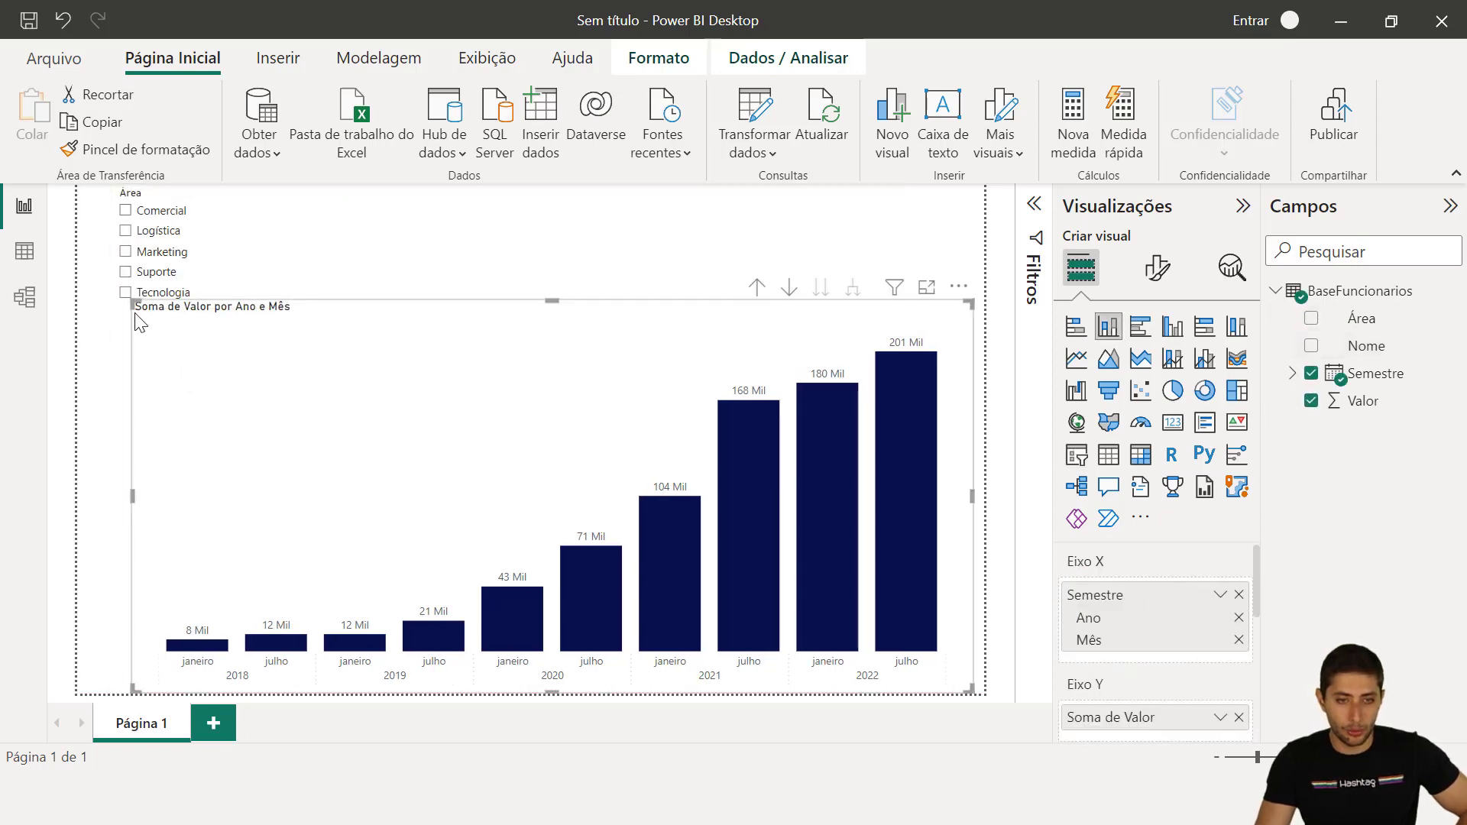
left_click_drag(147, 318, 184, 344)
left_click_drag(274, 279, 241, 381)
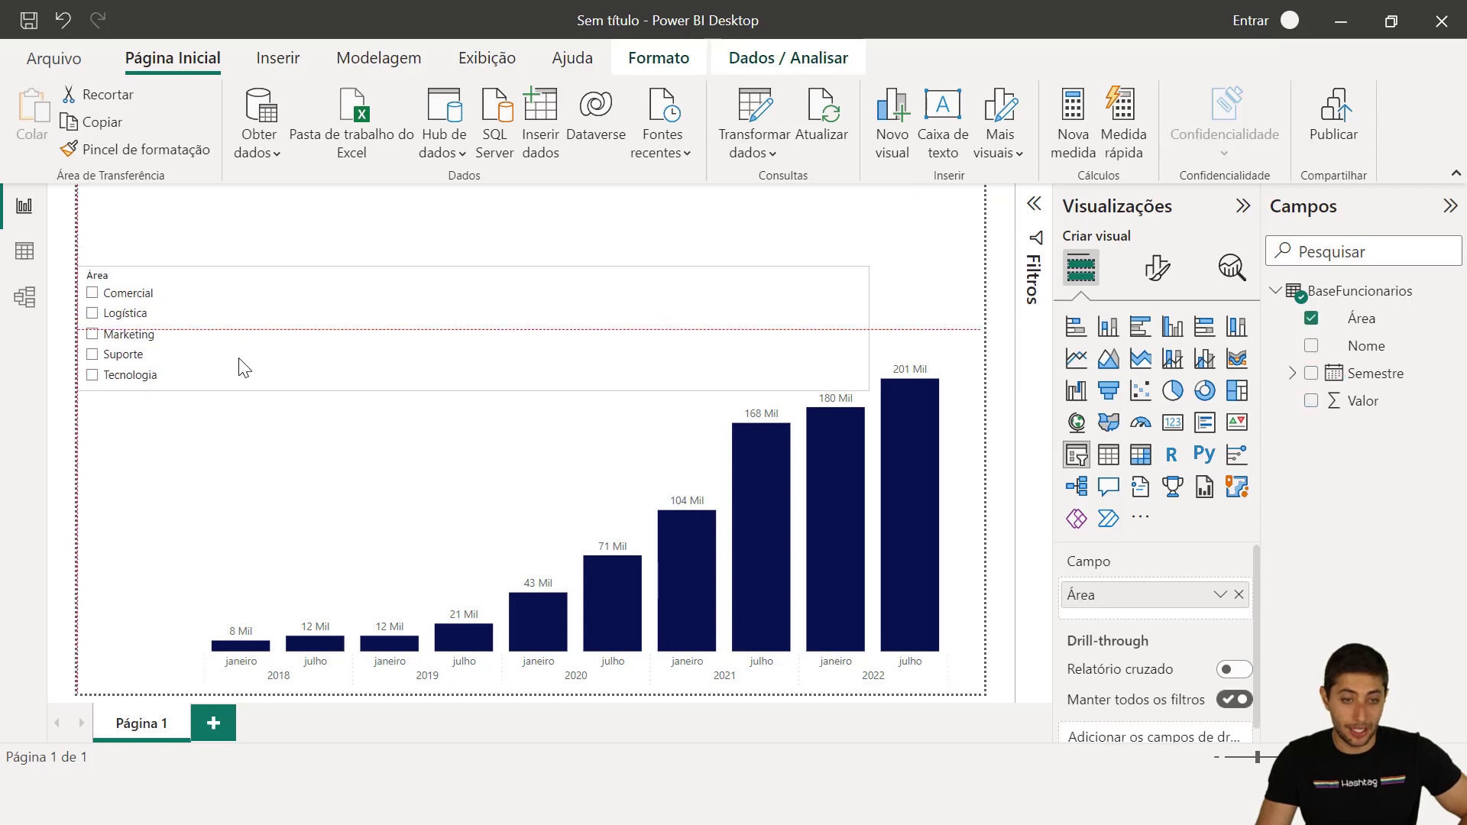
left_click_drag(869, 418, 177, 345)
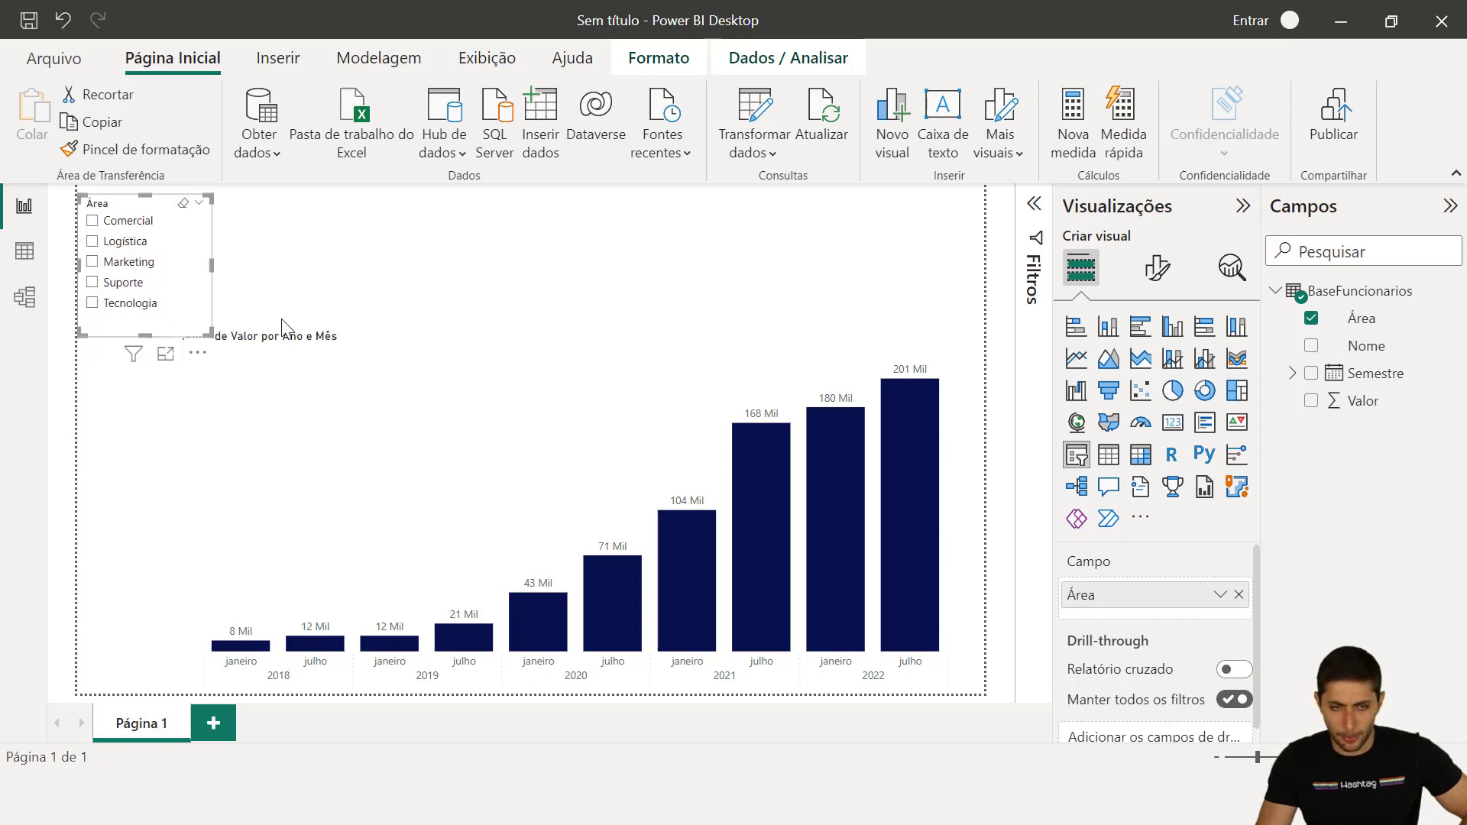
Step: Increase the font sizes of the Área slicer's header text and its listed values
left_click(1157, 267)
type("fonte")
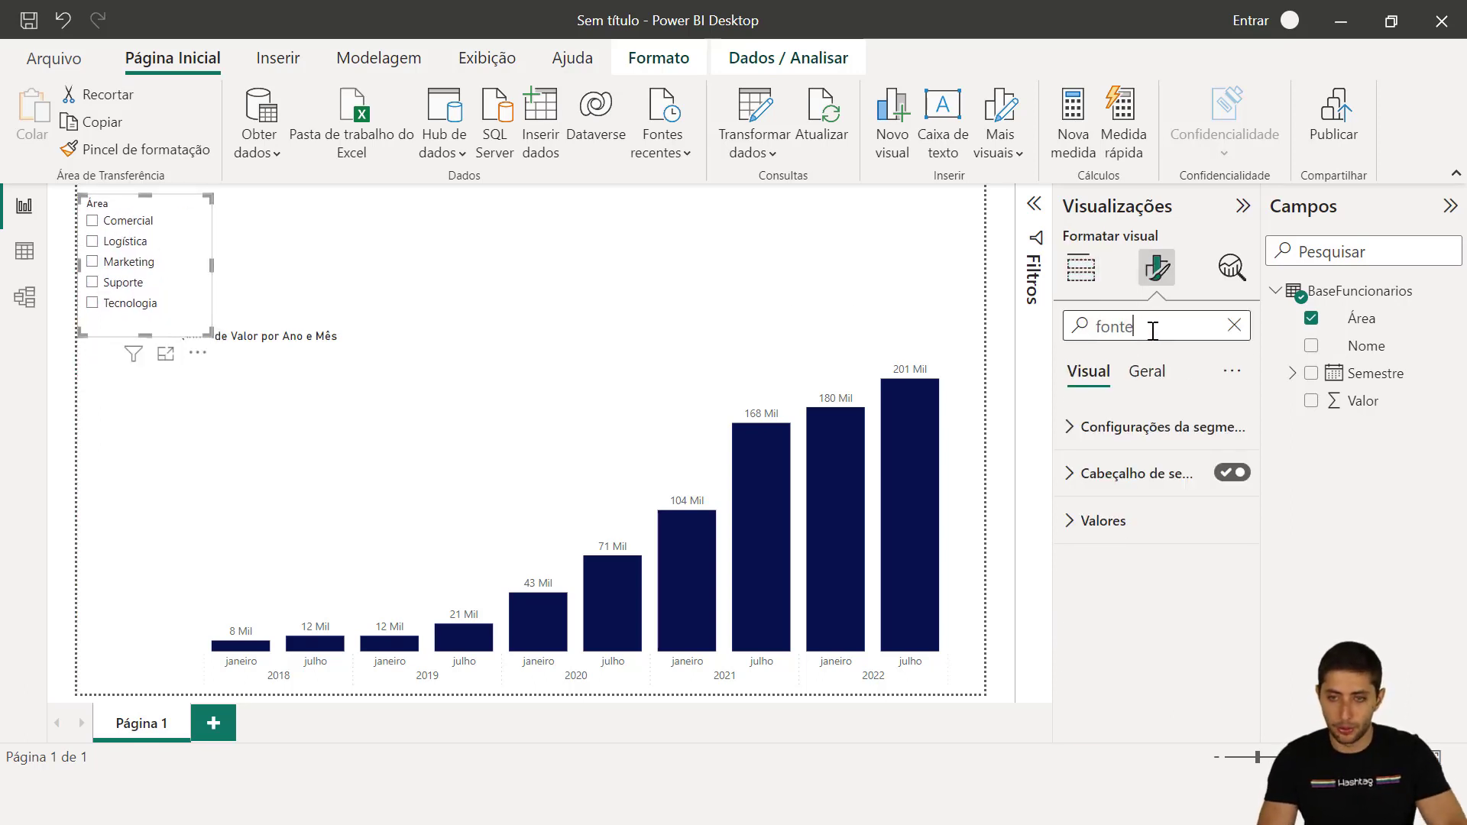
left_click(1230, 479)
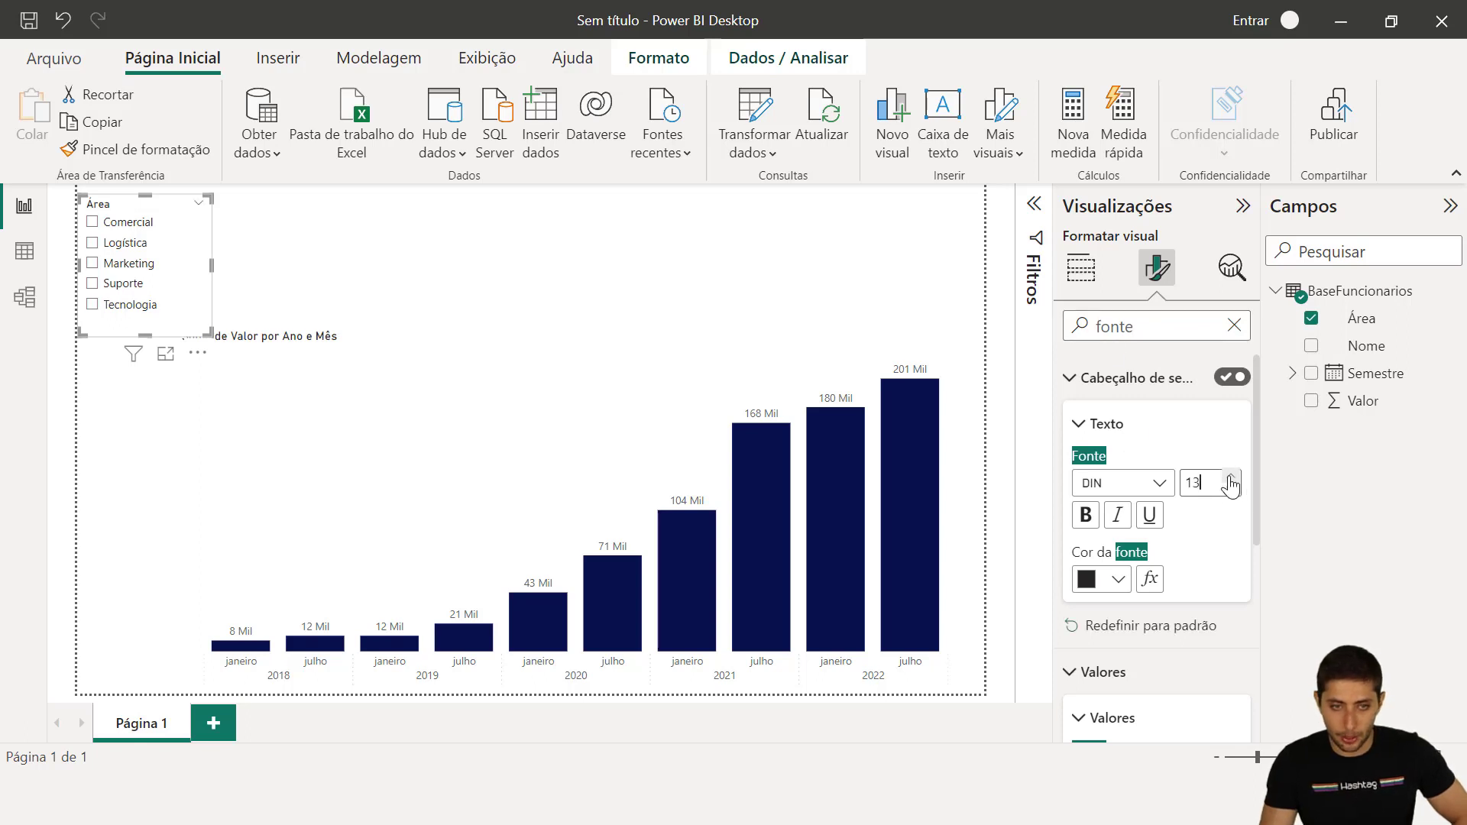
scroll(1231, 515, "down", 3)
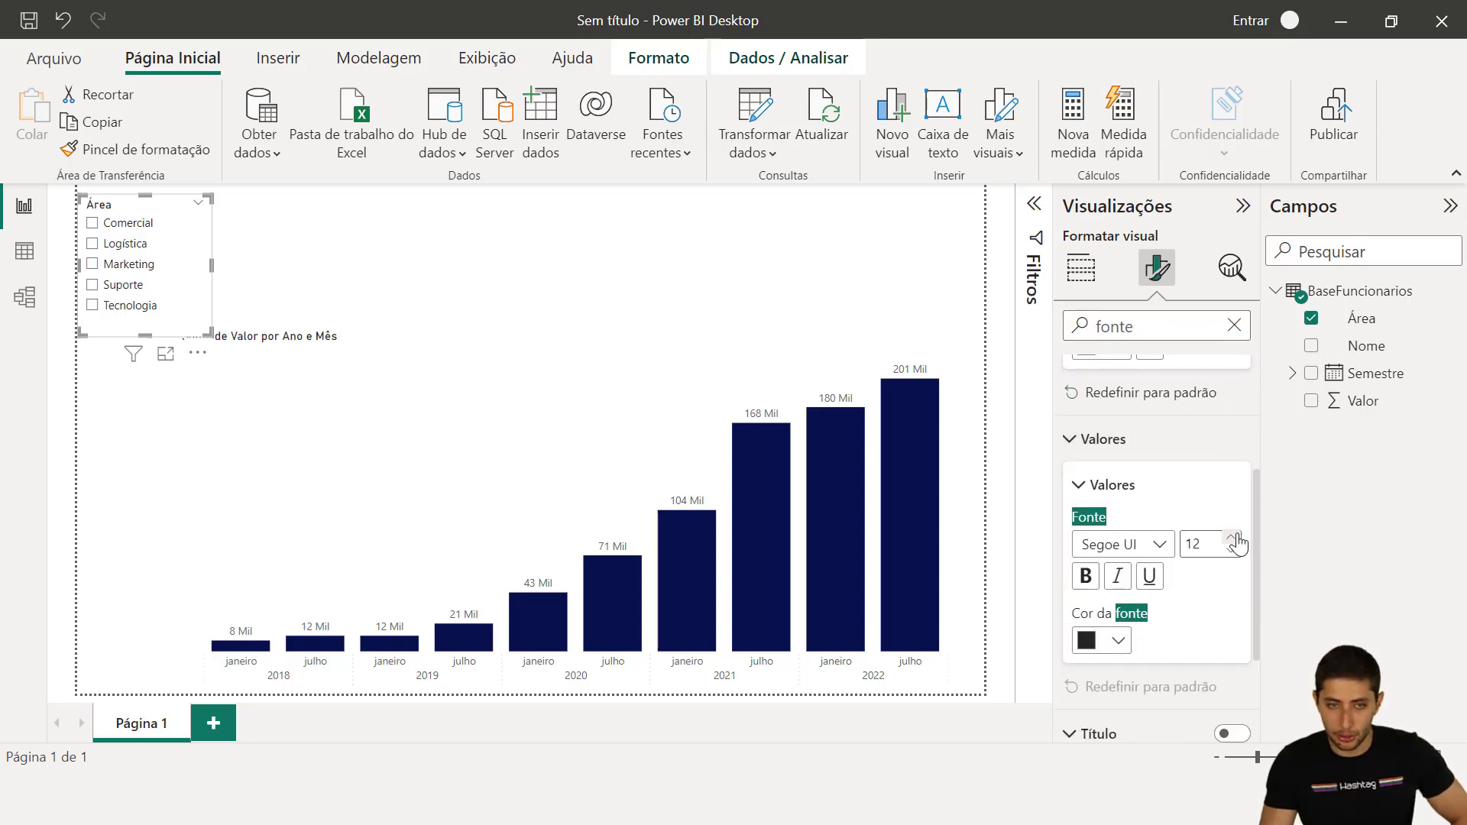
left_click(1232, 537)
left_click(1232, 537)
left_click(1232, 537)
left_click(405, 238)
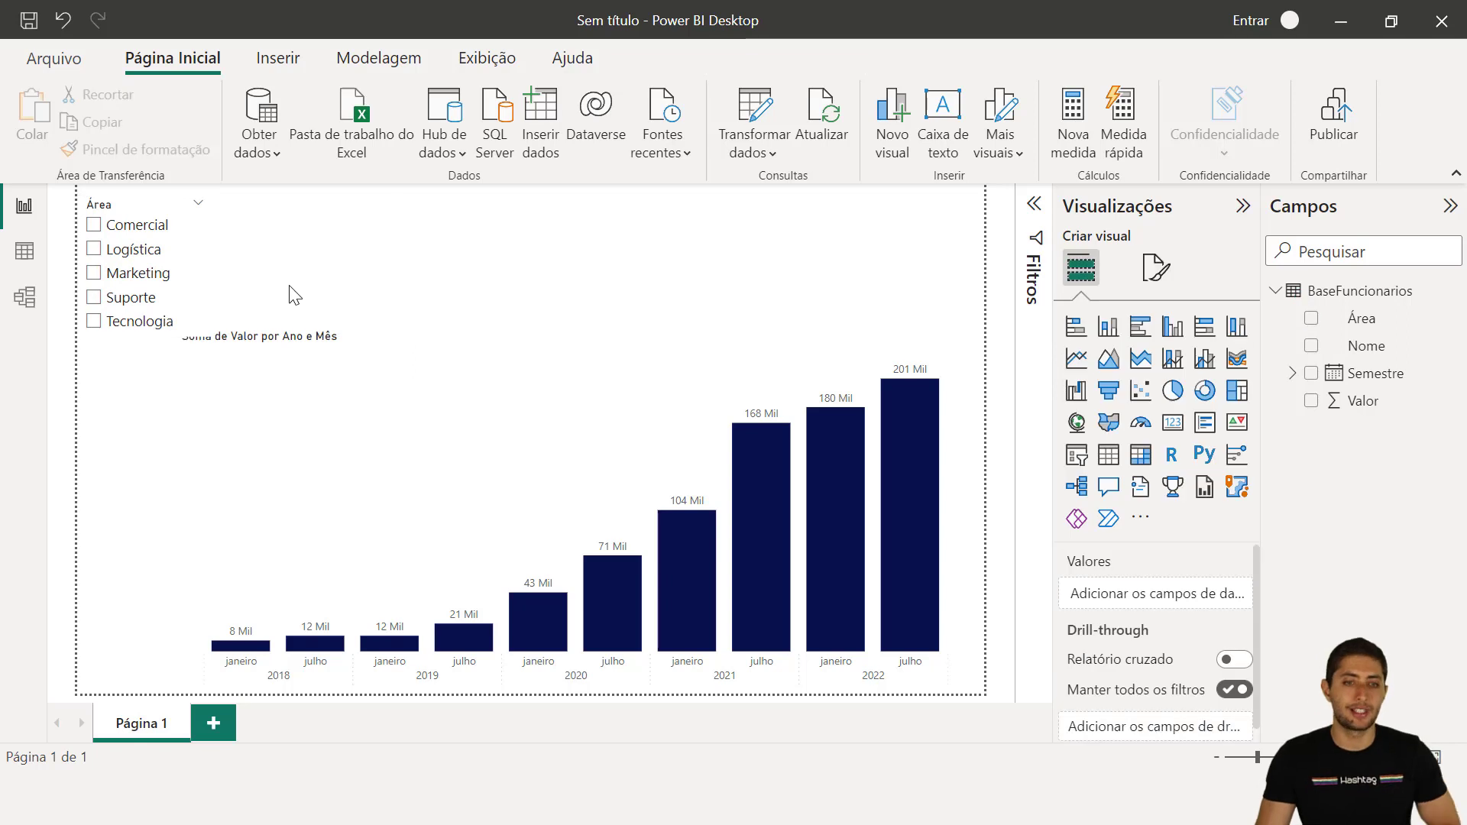
Step: Resize the column chart from its upper-left corner so it spans the page width just below the Área slicer
left_click(306, 353)
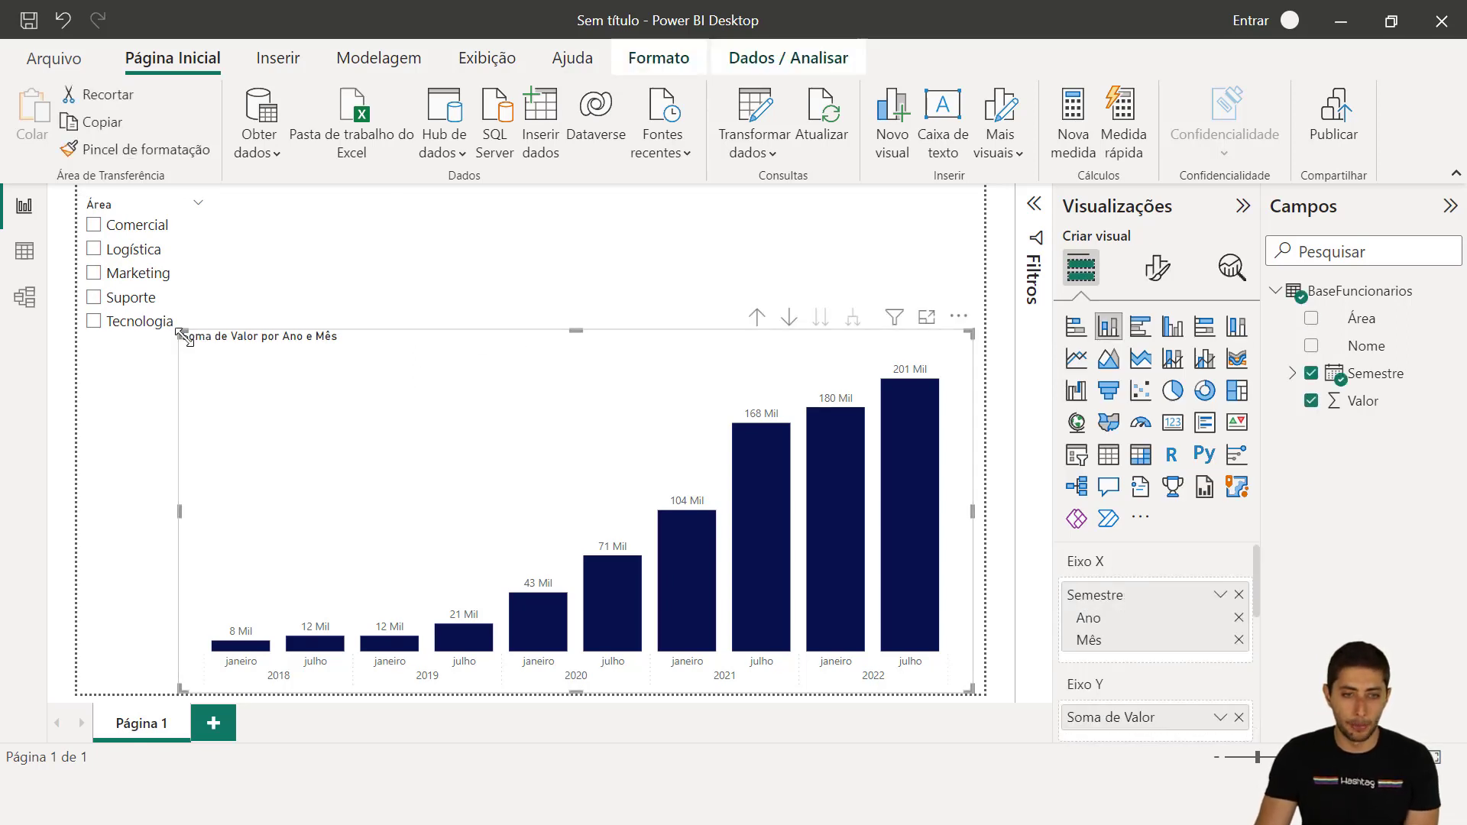
left_click_drag(182, 334, 102, 357)
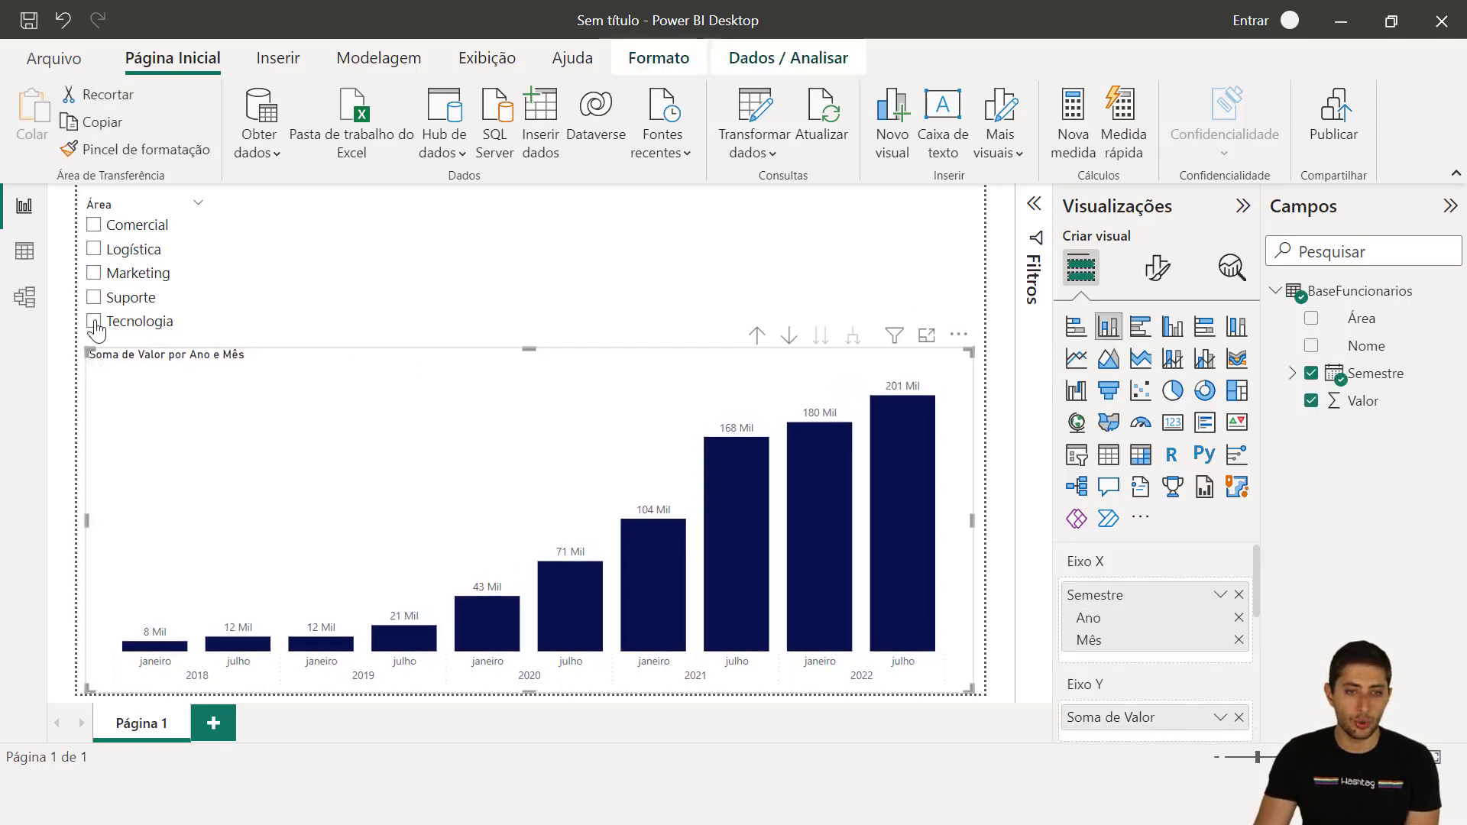
left_click(288, 249)
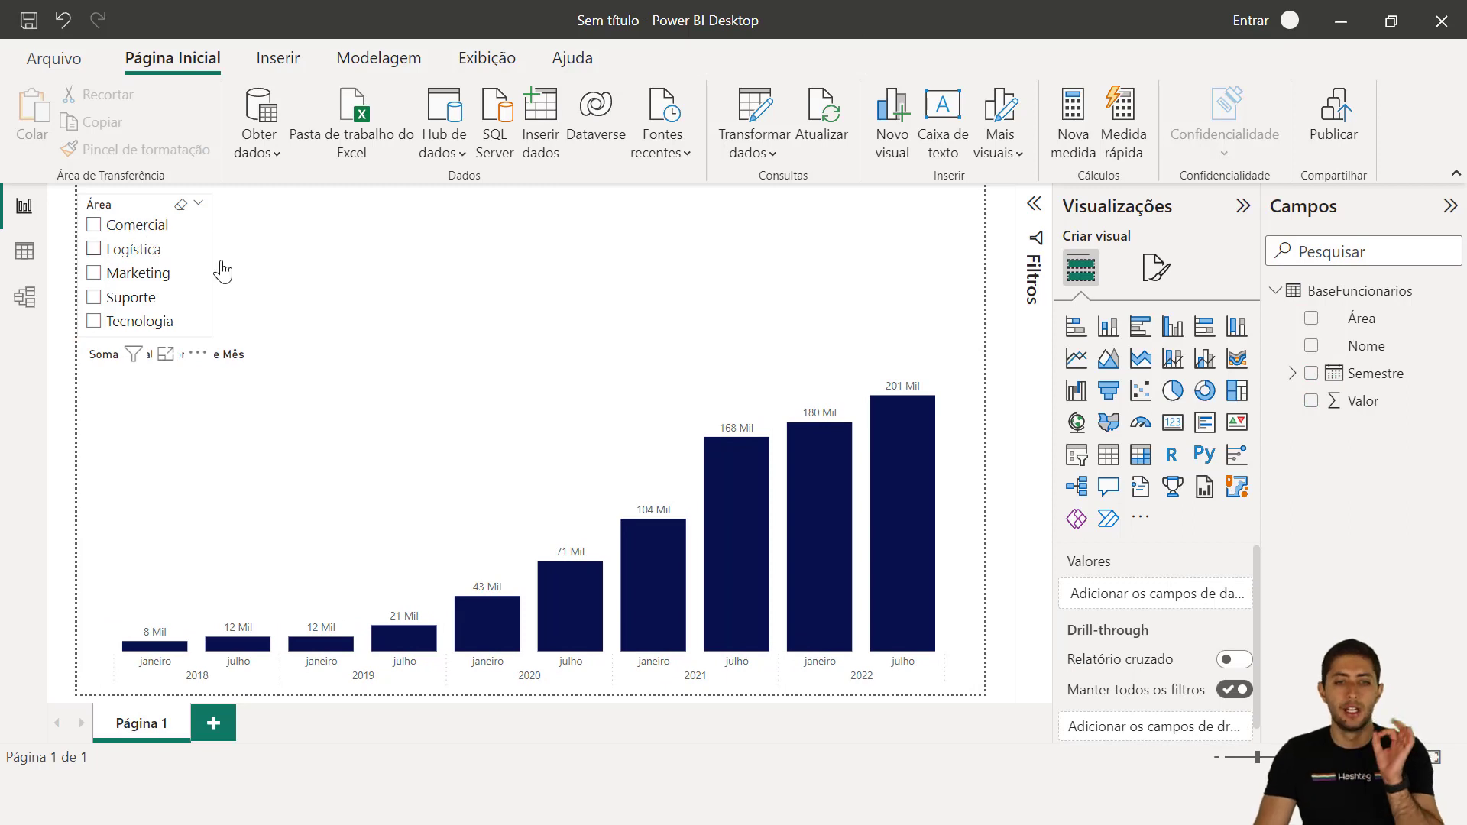
Step: Filter the column chart by Comercial, Logística, Marketing, Suporte and Tecnologia in turn to examine each area's semester values
left_click(138, 234)
left_click(280, 257)
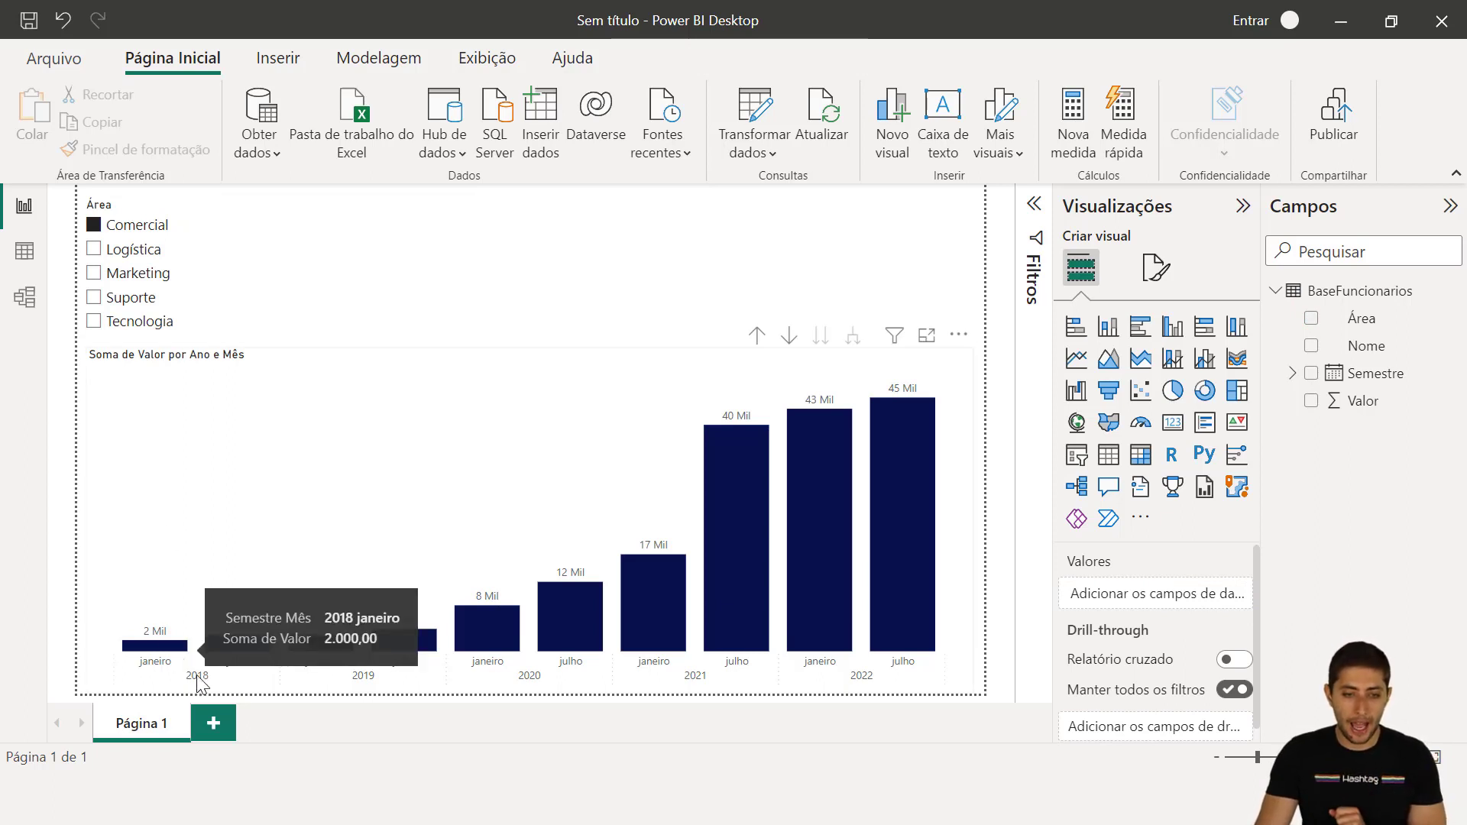
mouse_move(154, 650)
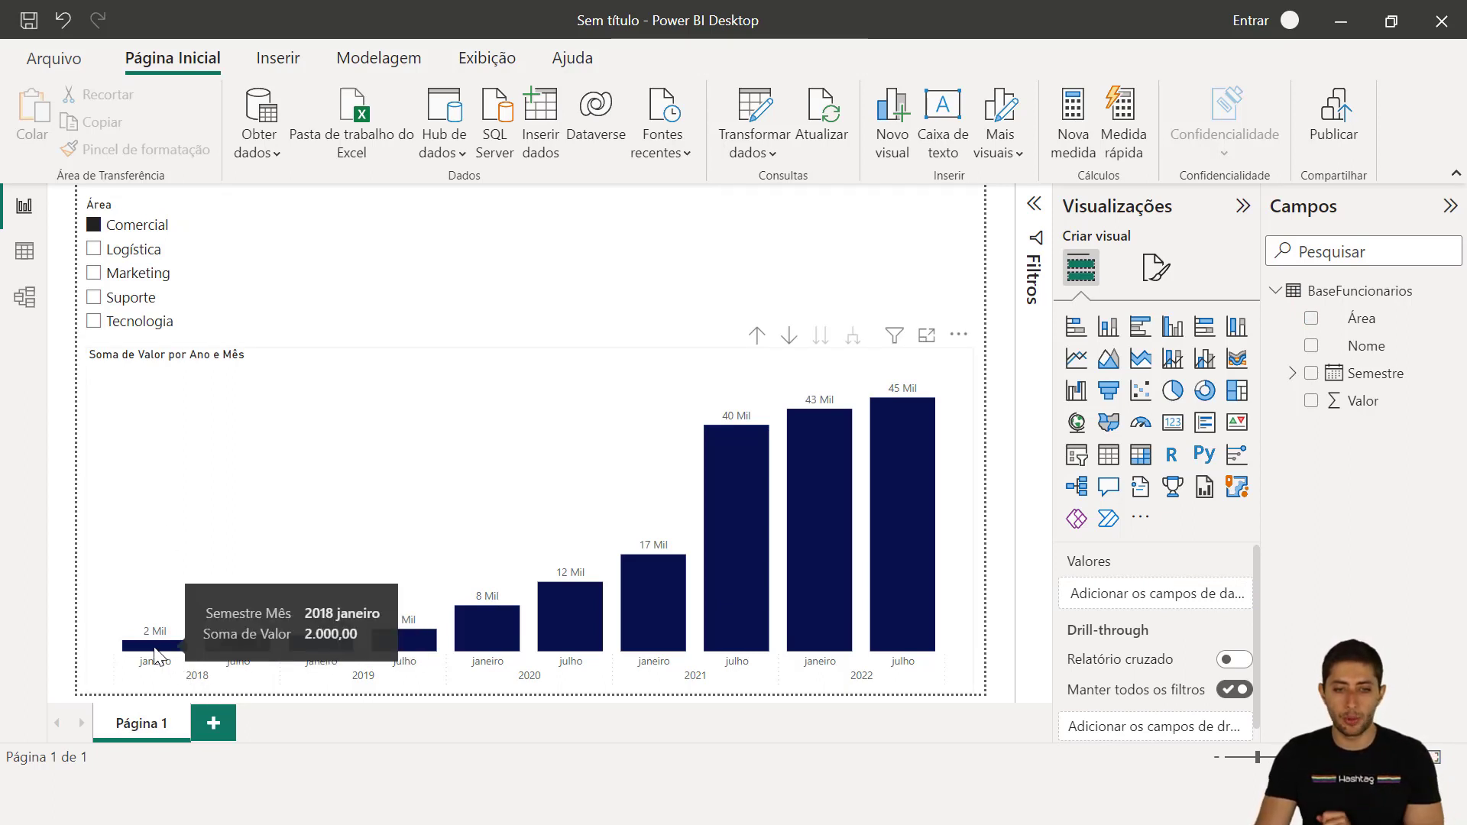
mouse_move(909, 478)
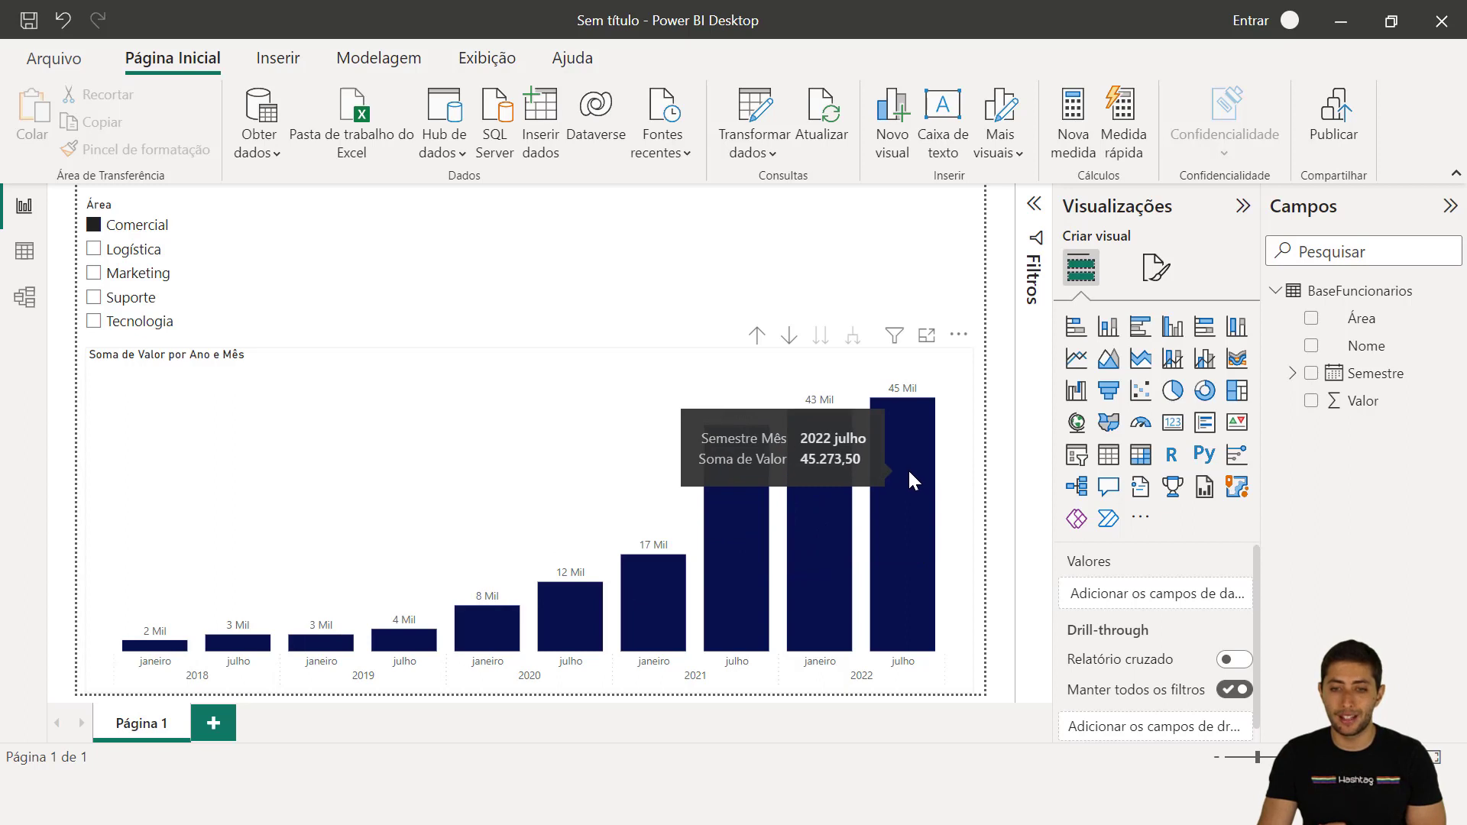
left_click(122, 252)
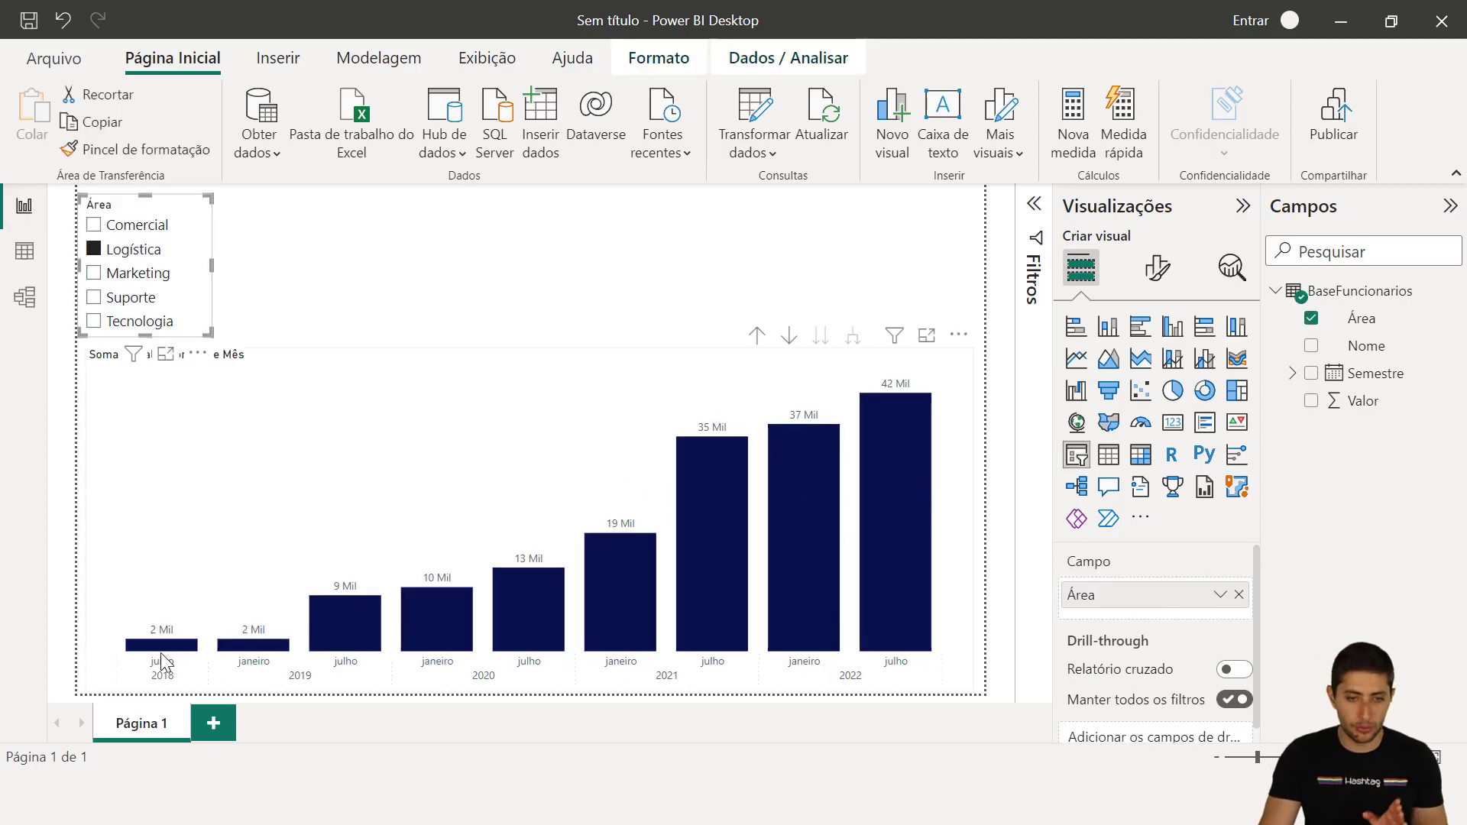
left_click(131, 275)
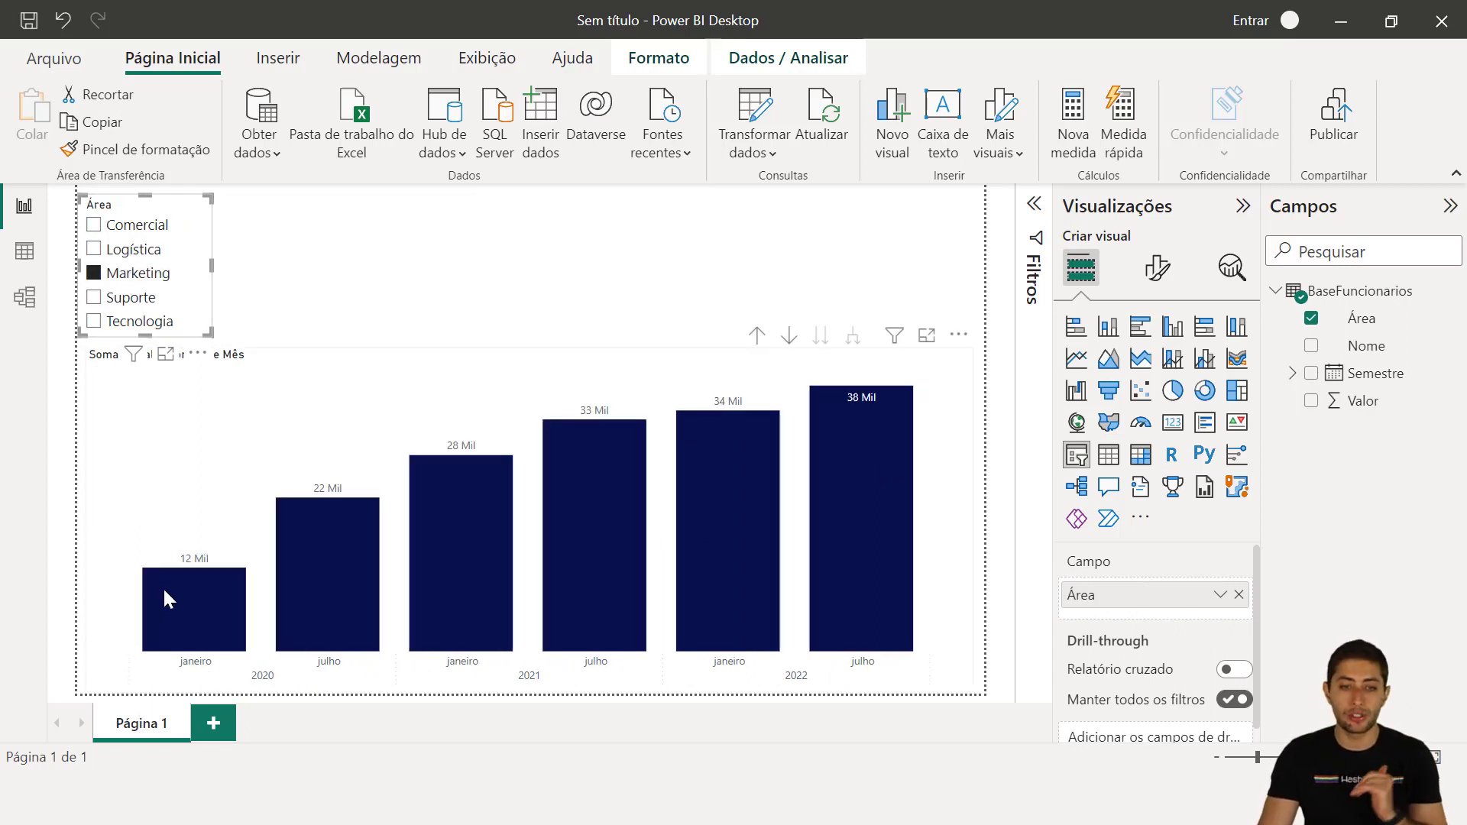
mouse_move(171, 603)
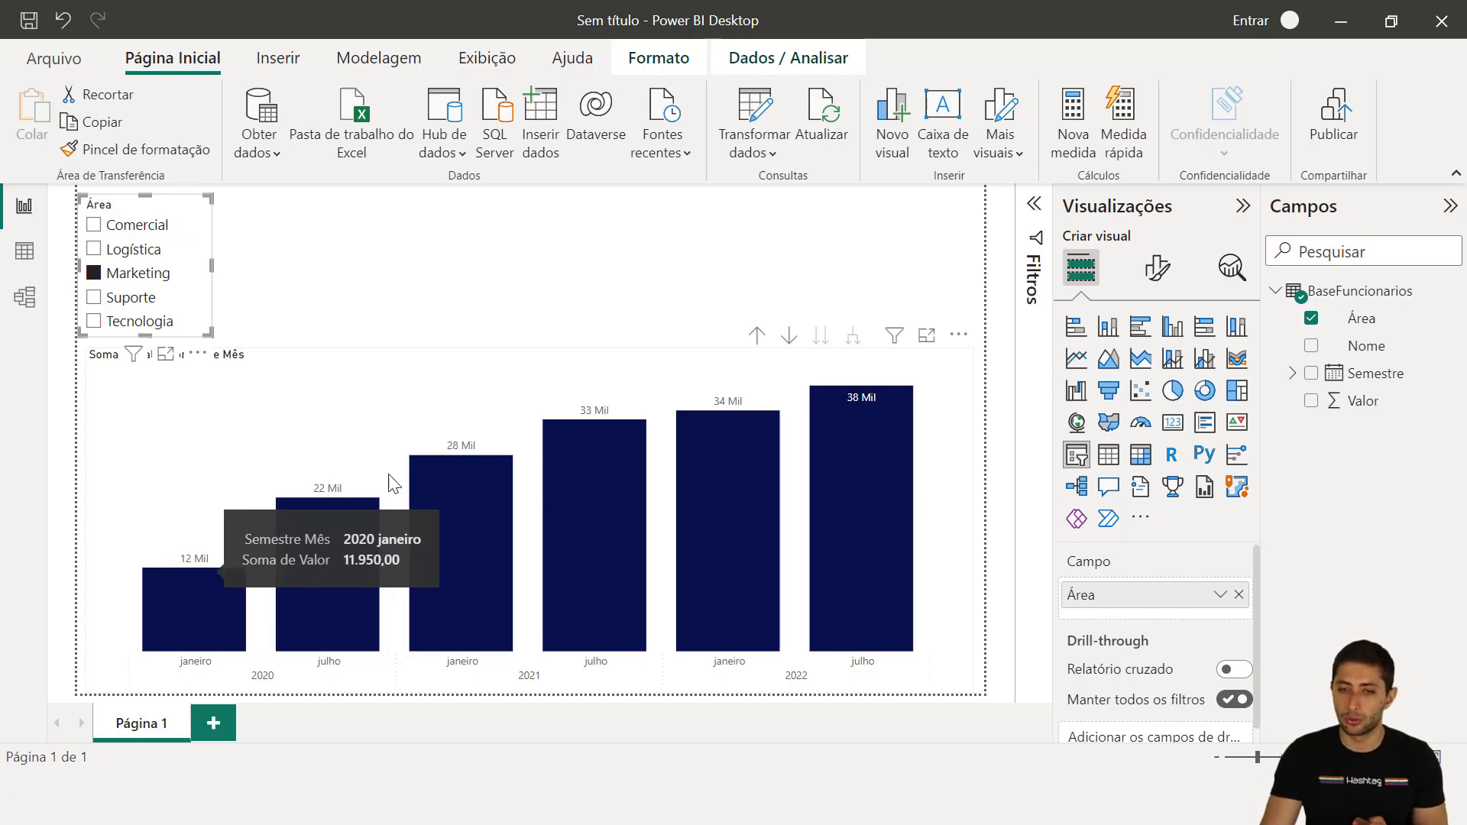
left_click(128, 306)
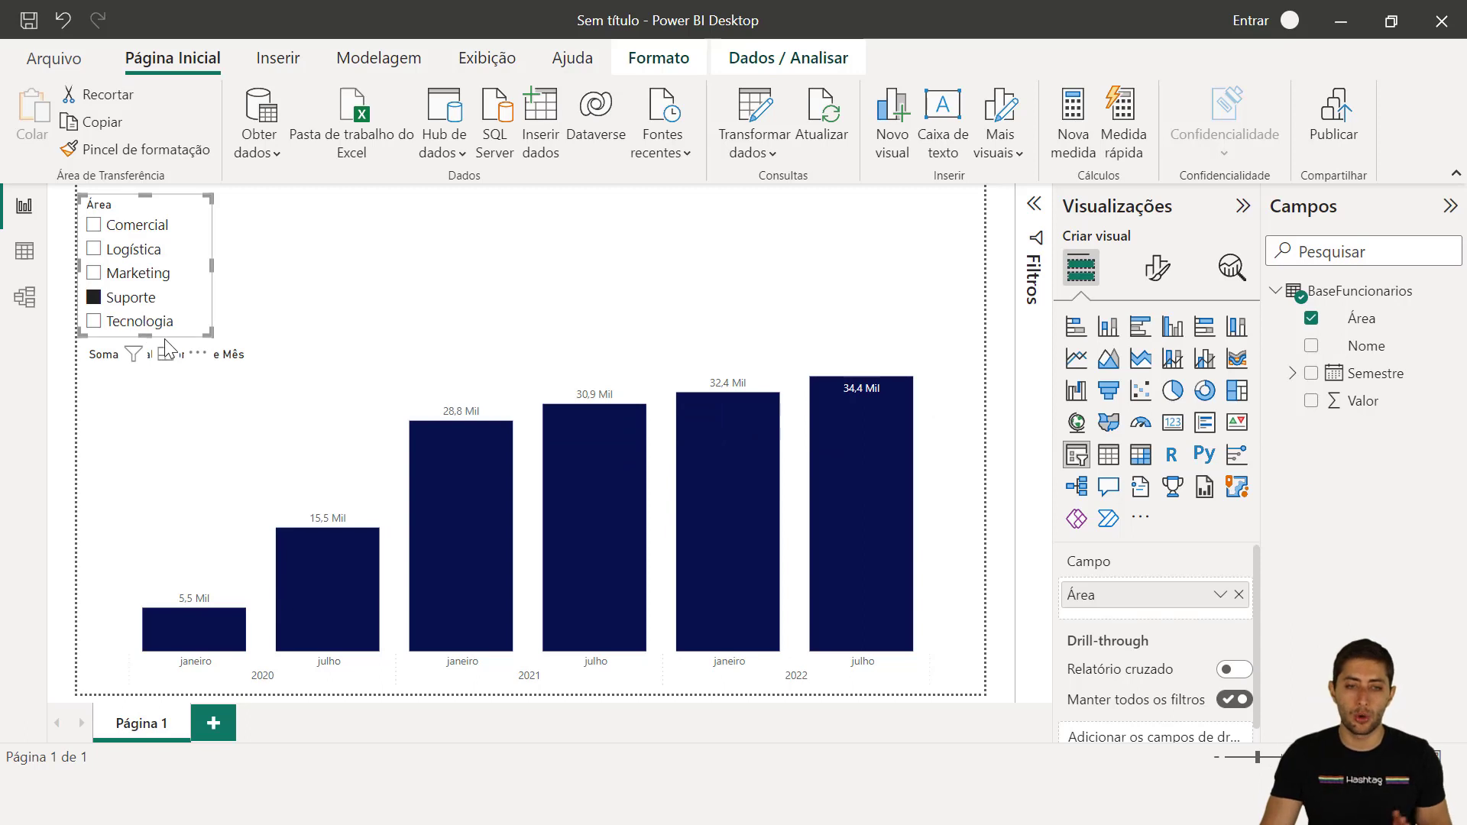
left_click(138, 324)
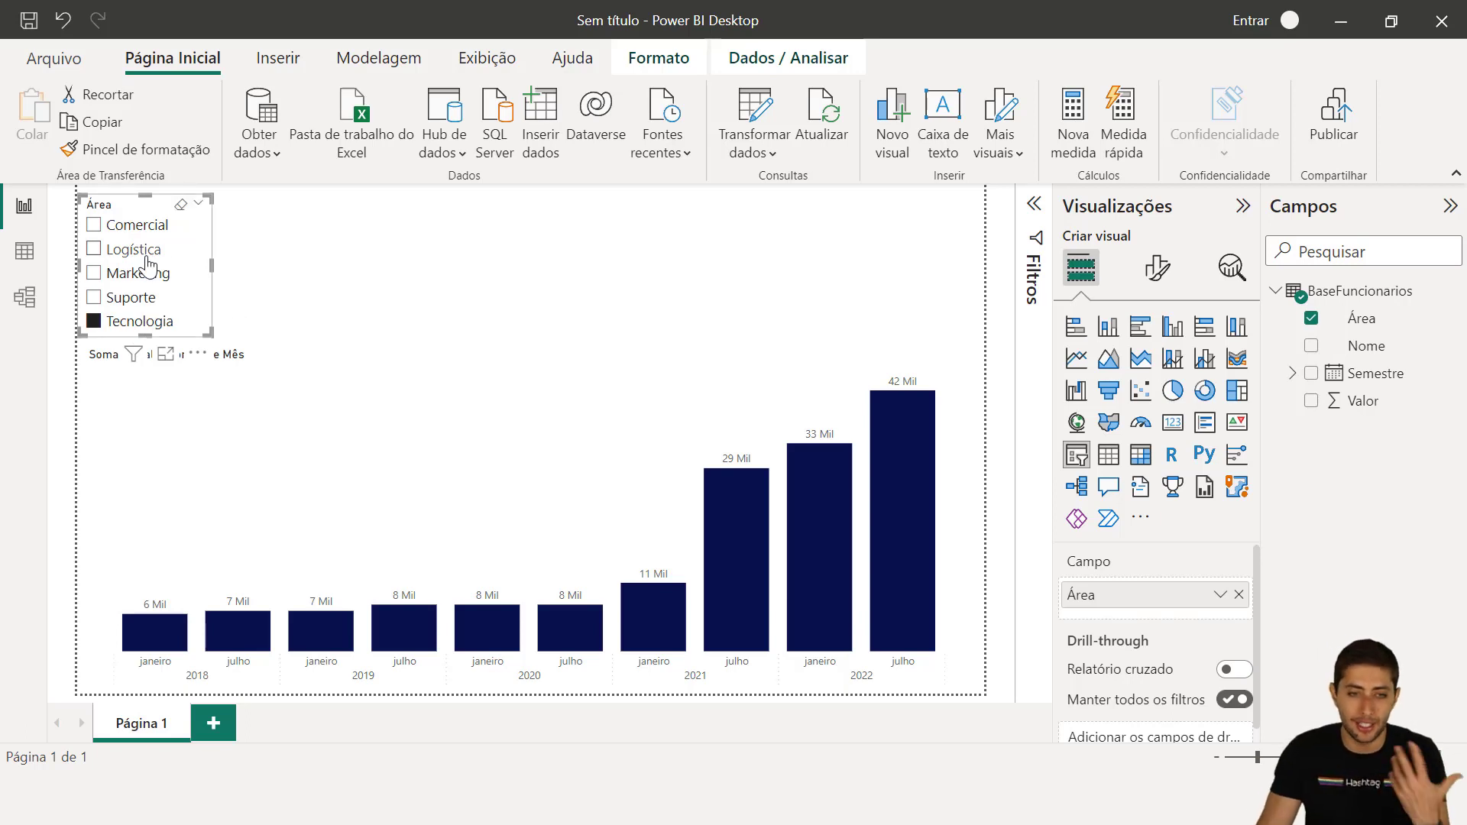
Step: Compare the Comercial, Suporte and Marketing areas again through the slicer and clear the area filter
left_click(138, 226)
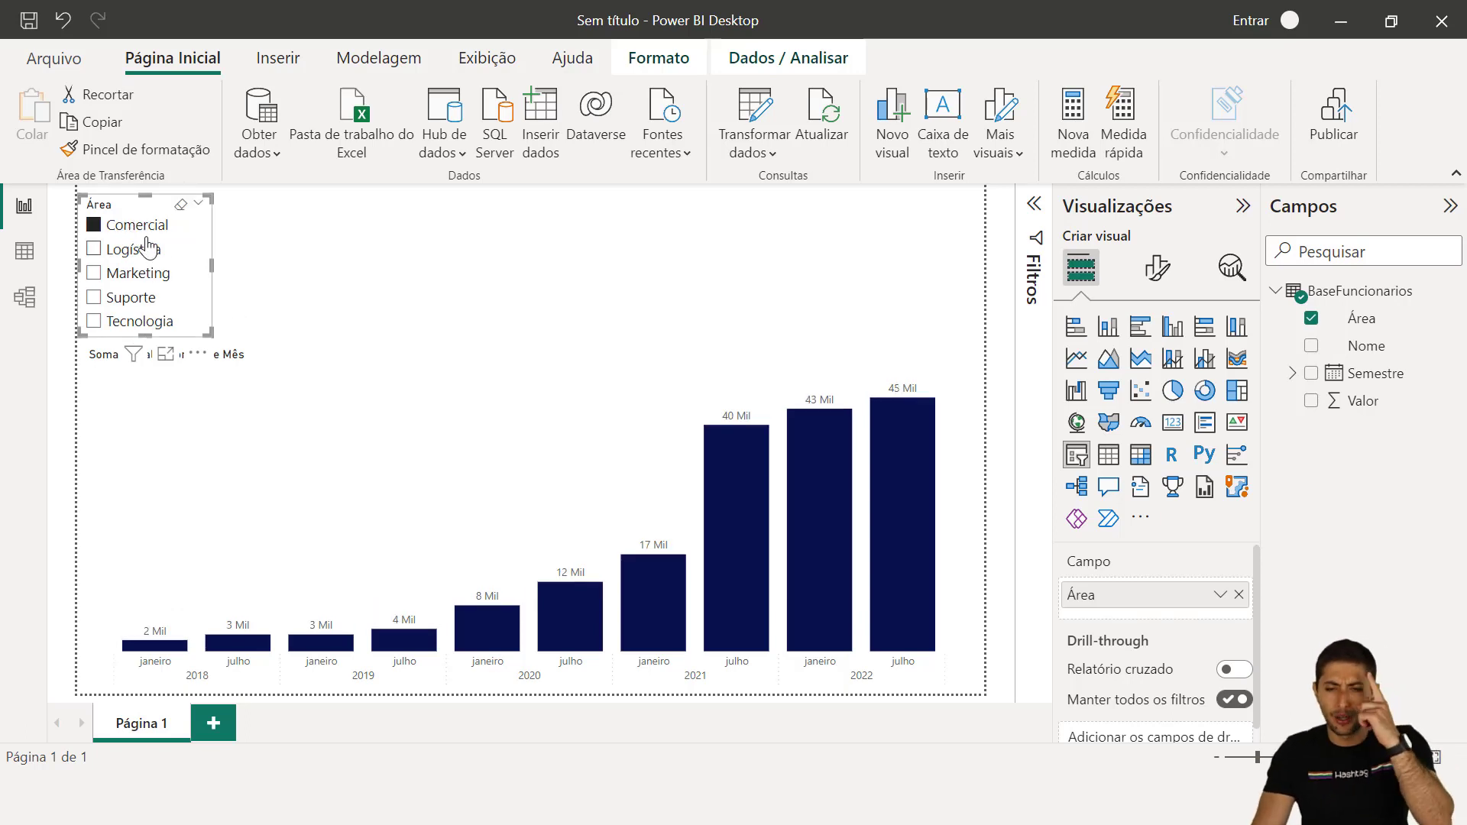
left_click(134, 304)
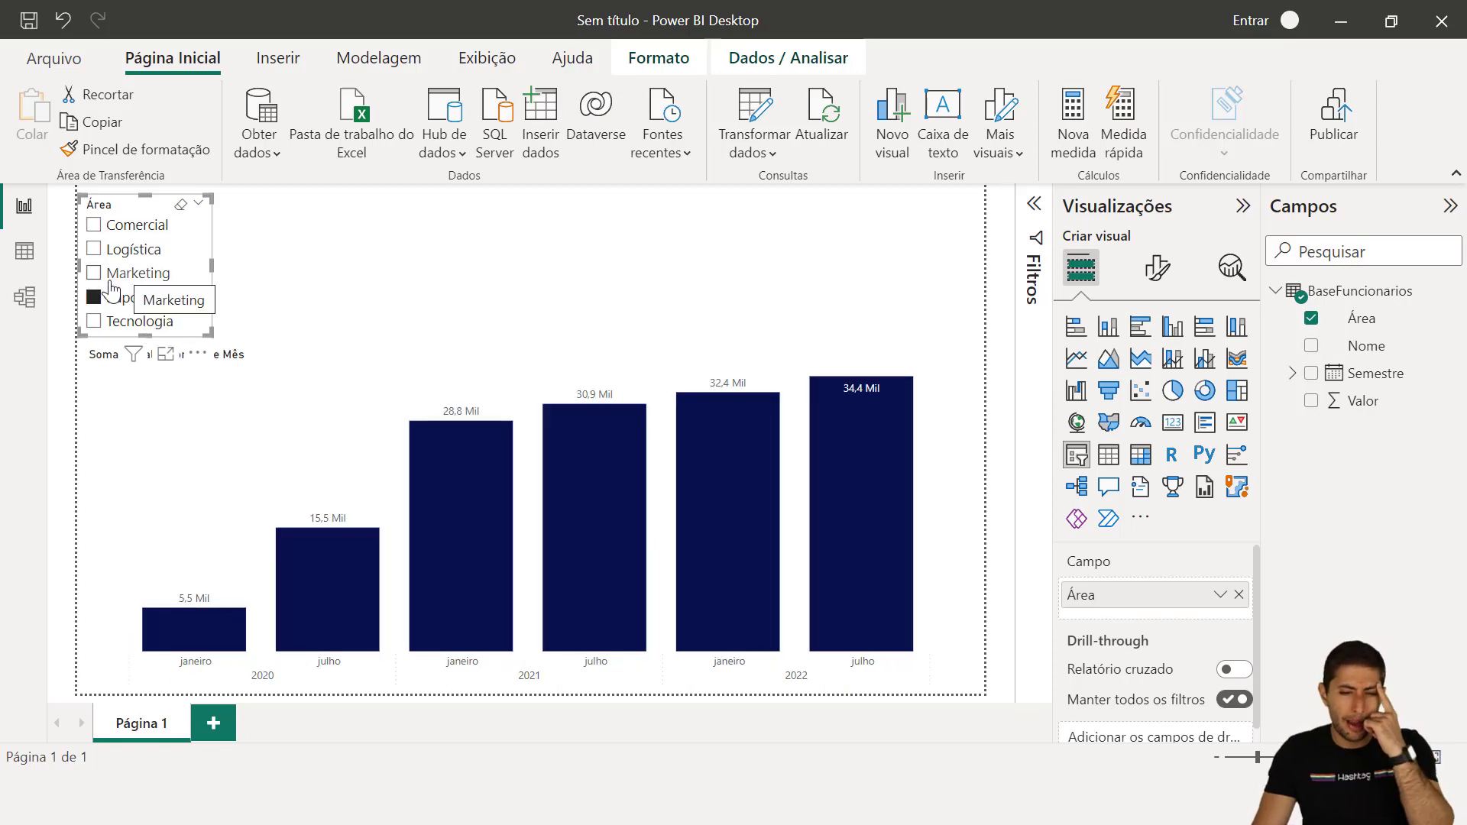
left_click(111, 289)
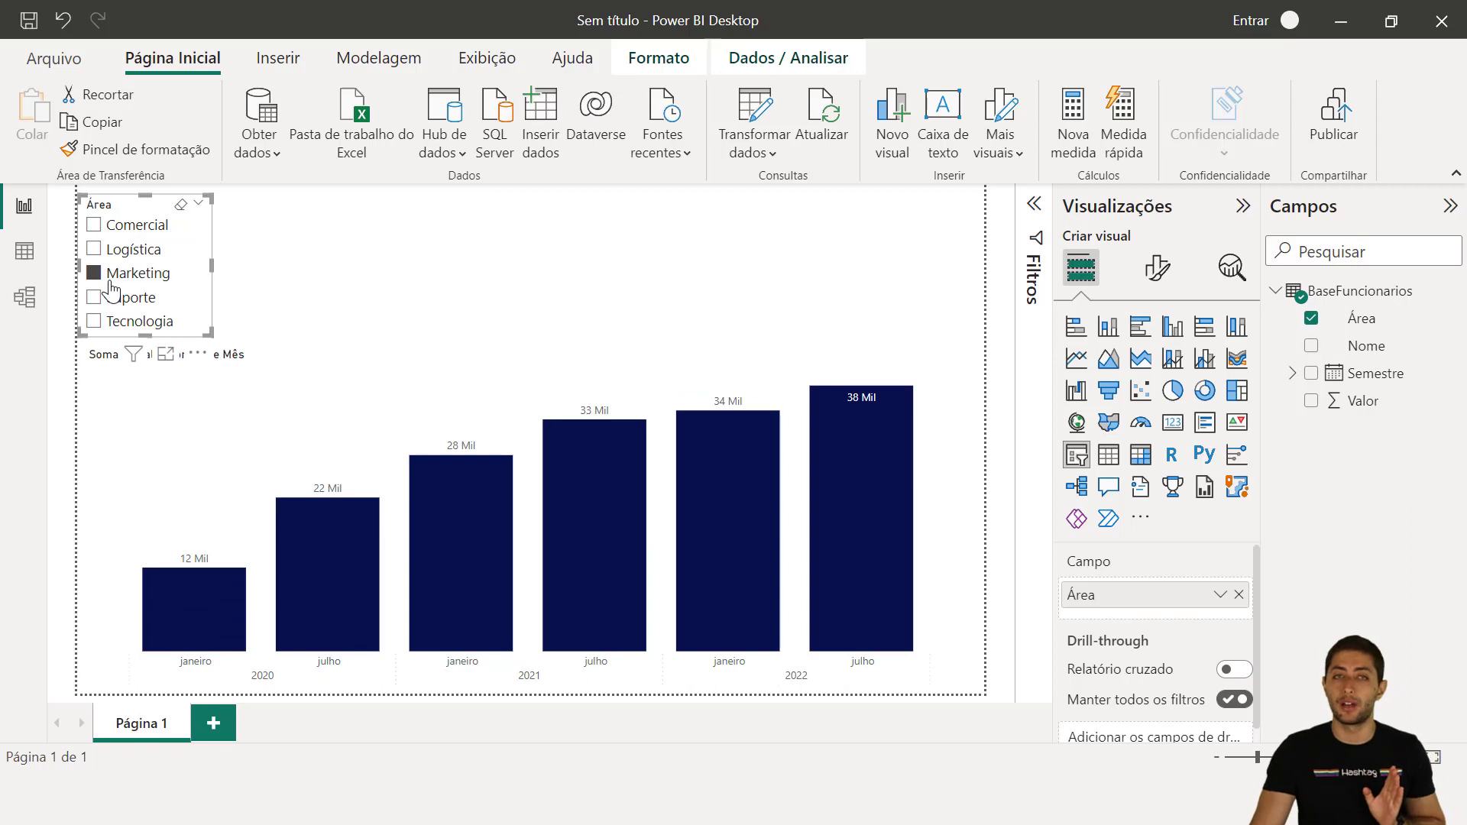
left_click(112, 289)
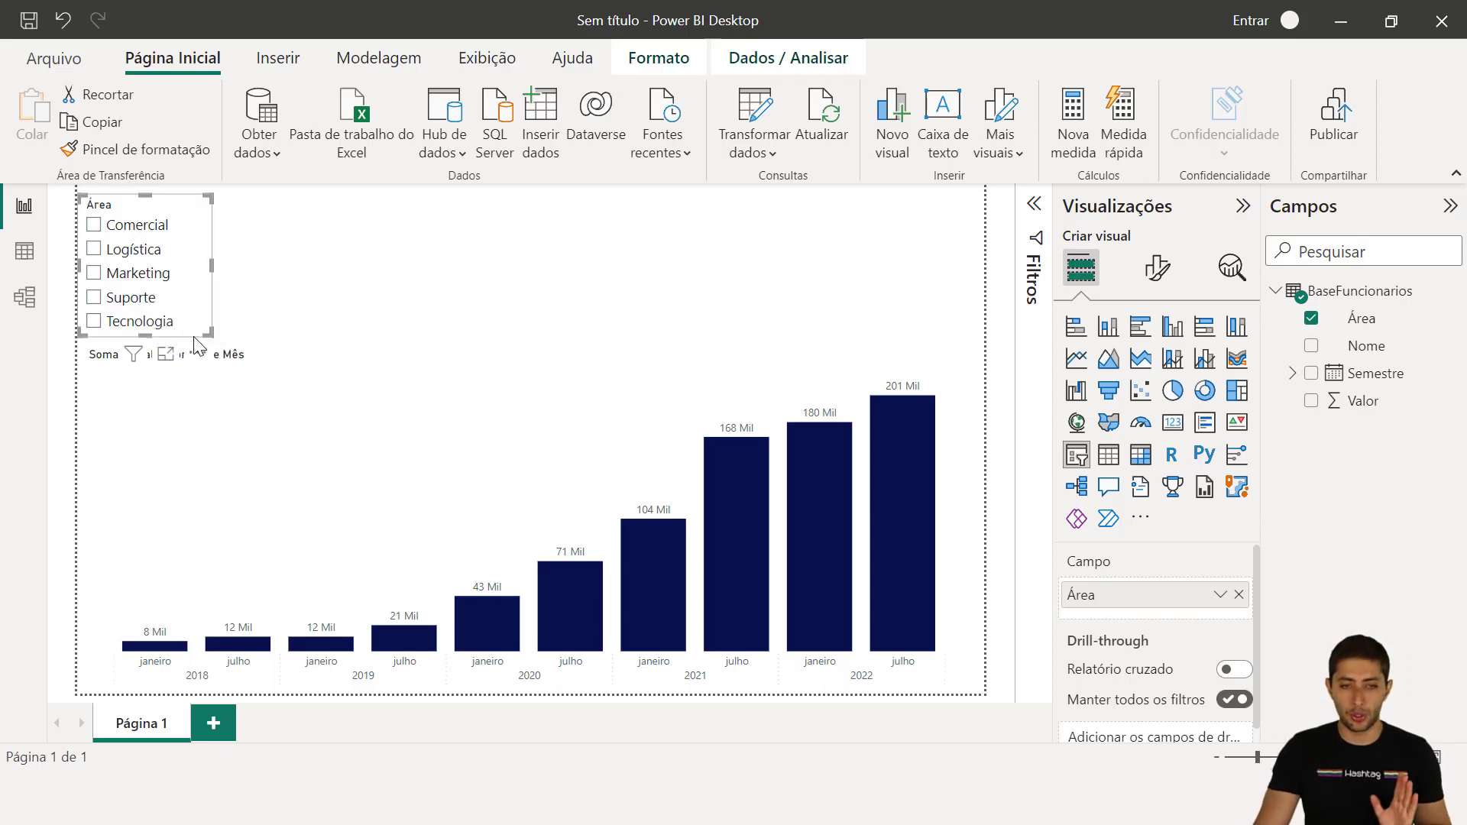
Step: Delete the Área slicer and extend the column chart upward into the freed space
key("Delete")
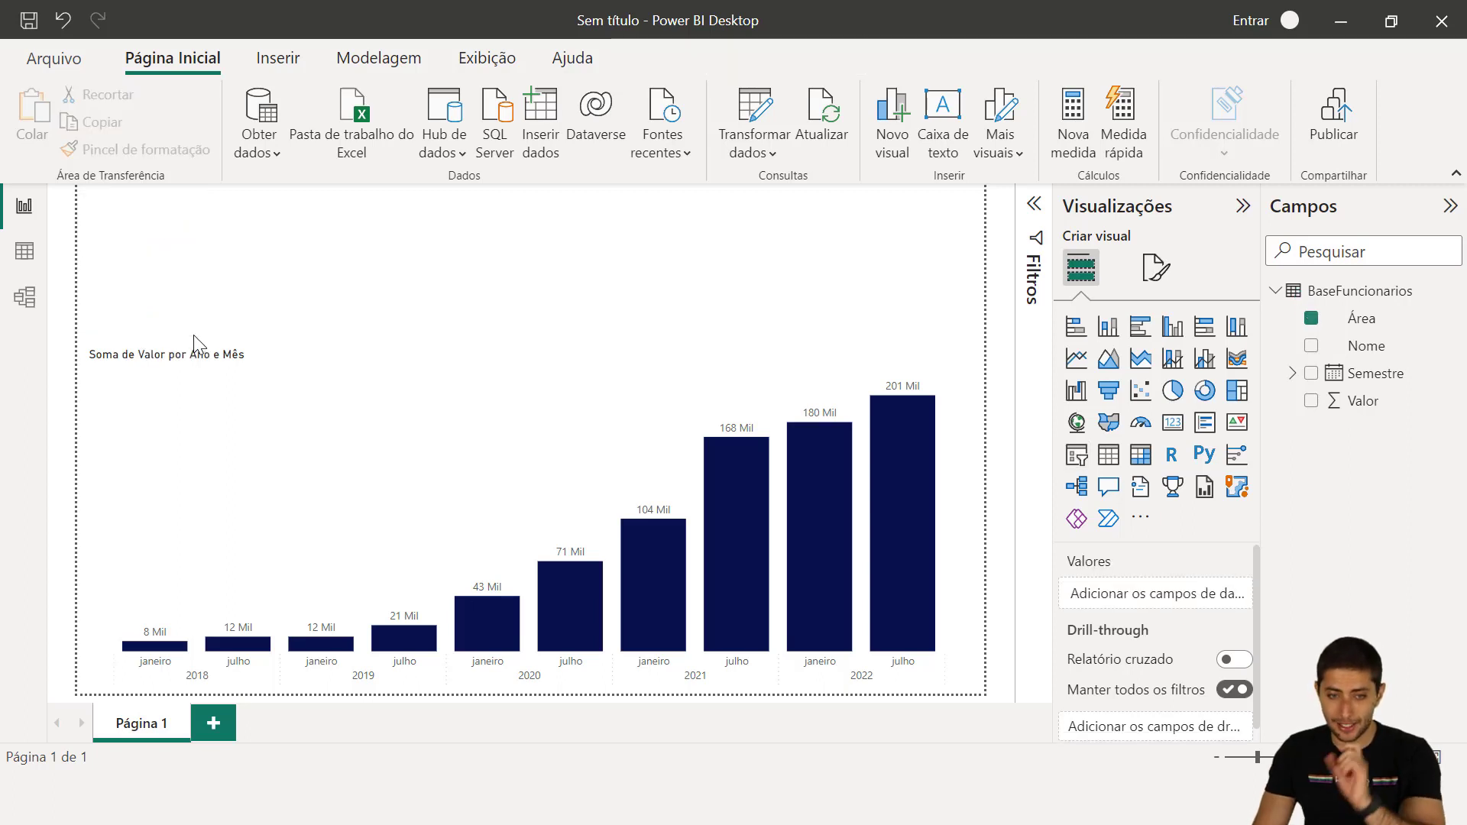
left_click(381, 400)
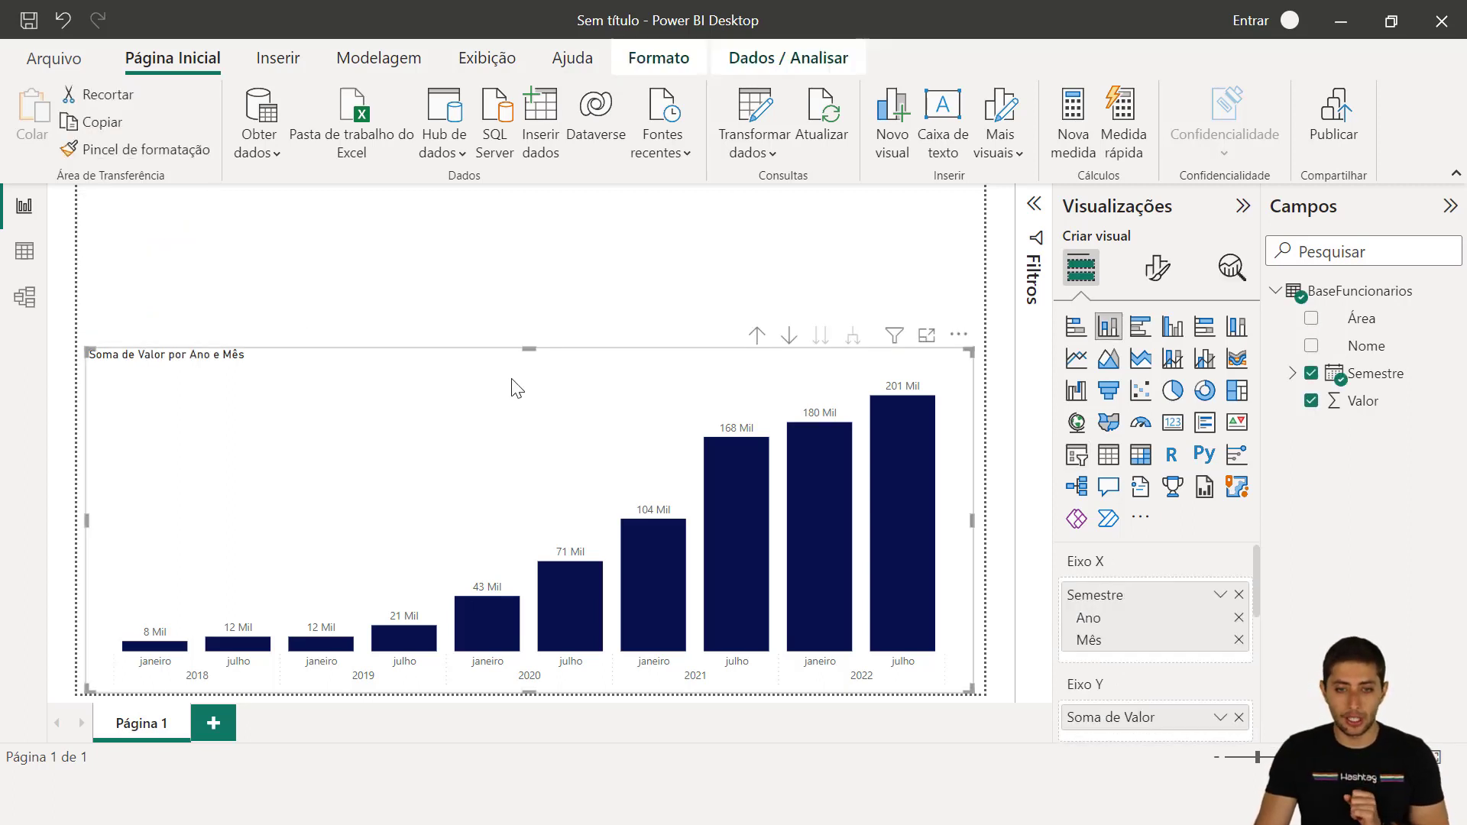
left_click_drag(529, 348, 528, 229)
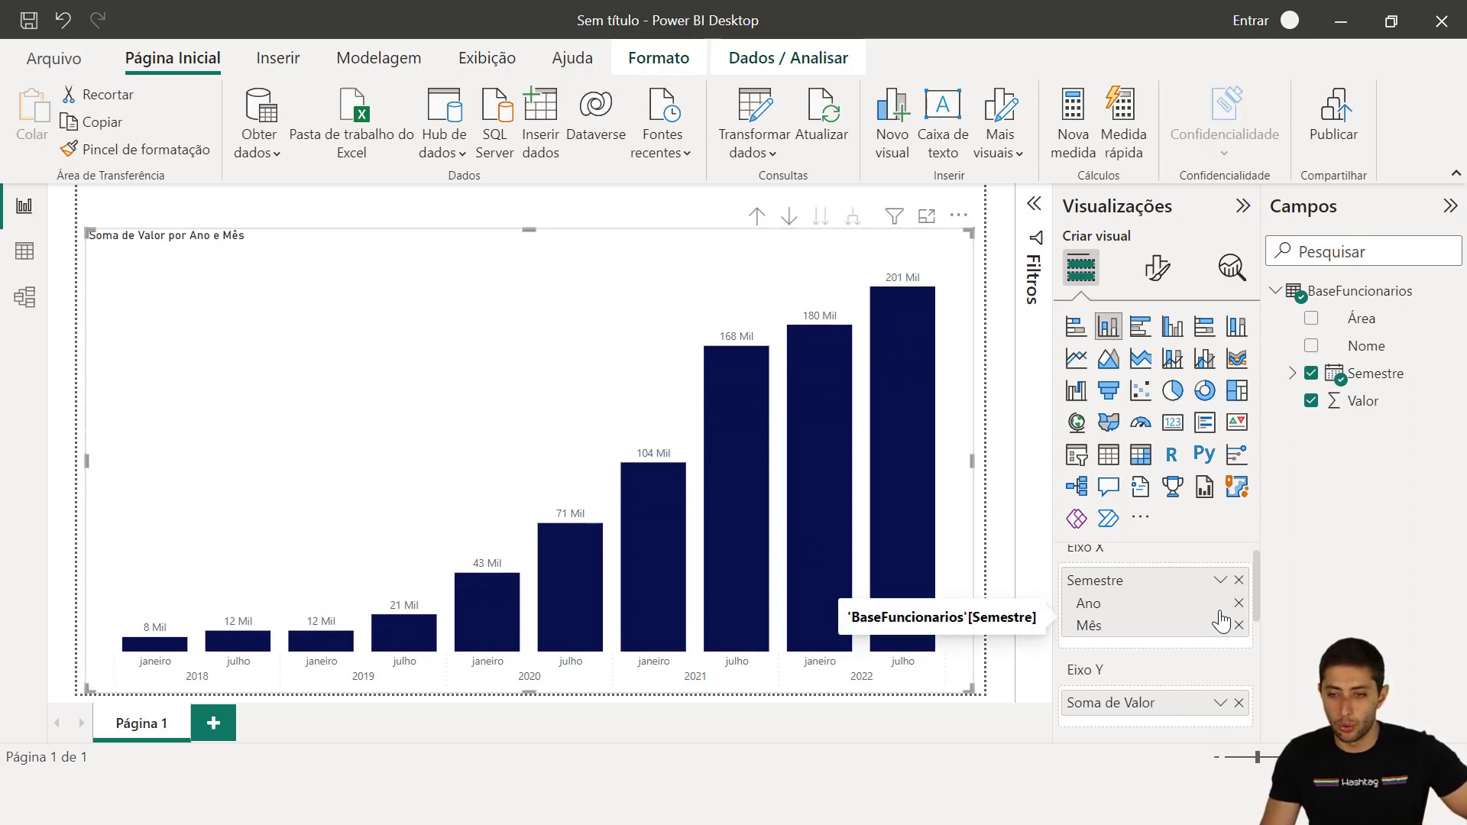
Step: Assign the Área field to the column chart's Múltiplos pequenos to split it into one small chart per area
scroll(1200, 627, "down", 3)
scroll(1211, 619, "up", 2)
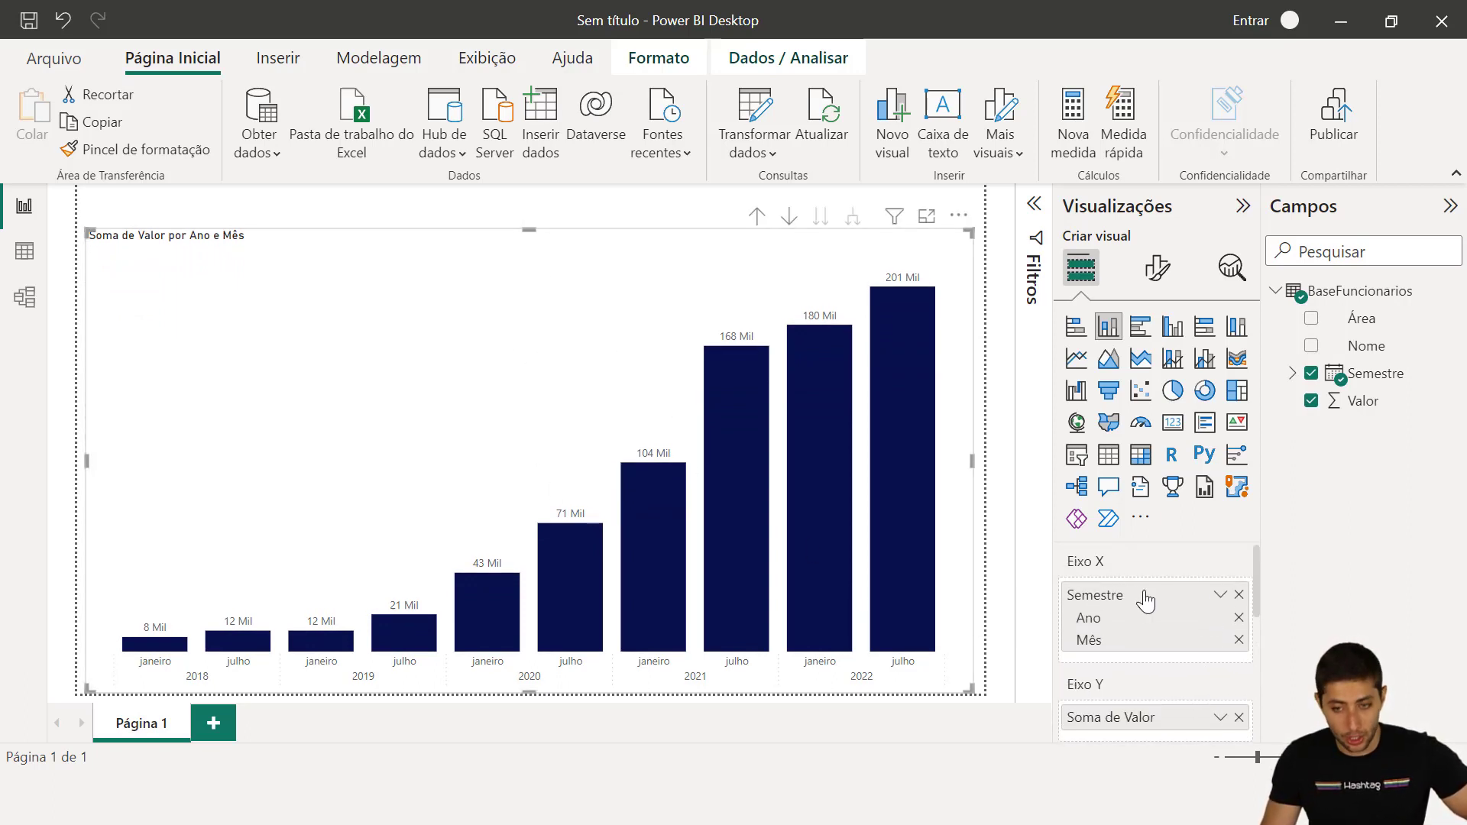
scroll(1108, 585, "down", 3)
scroll(1169, 599, "down", 3)
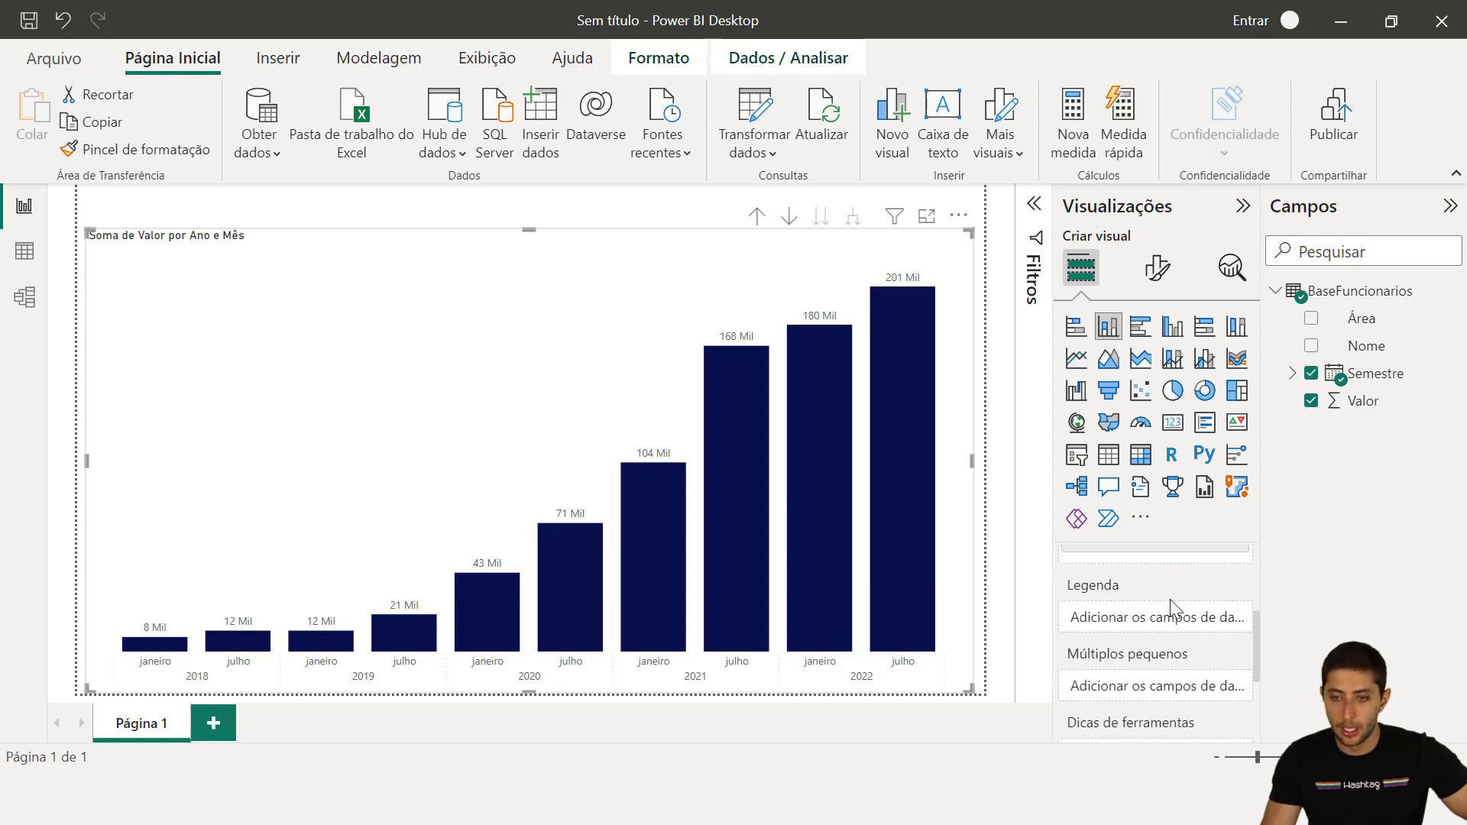
scroll(1166, 593, "up", 1)
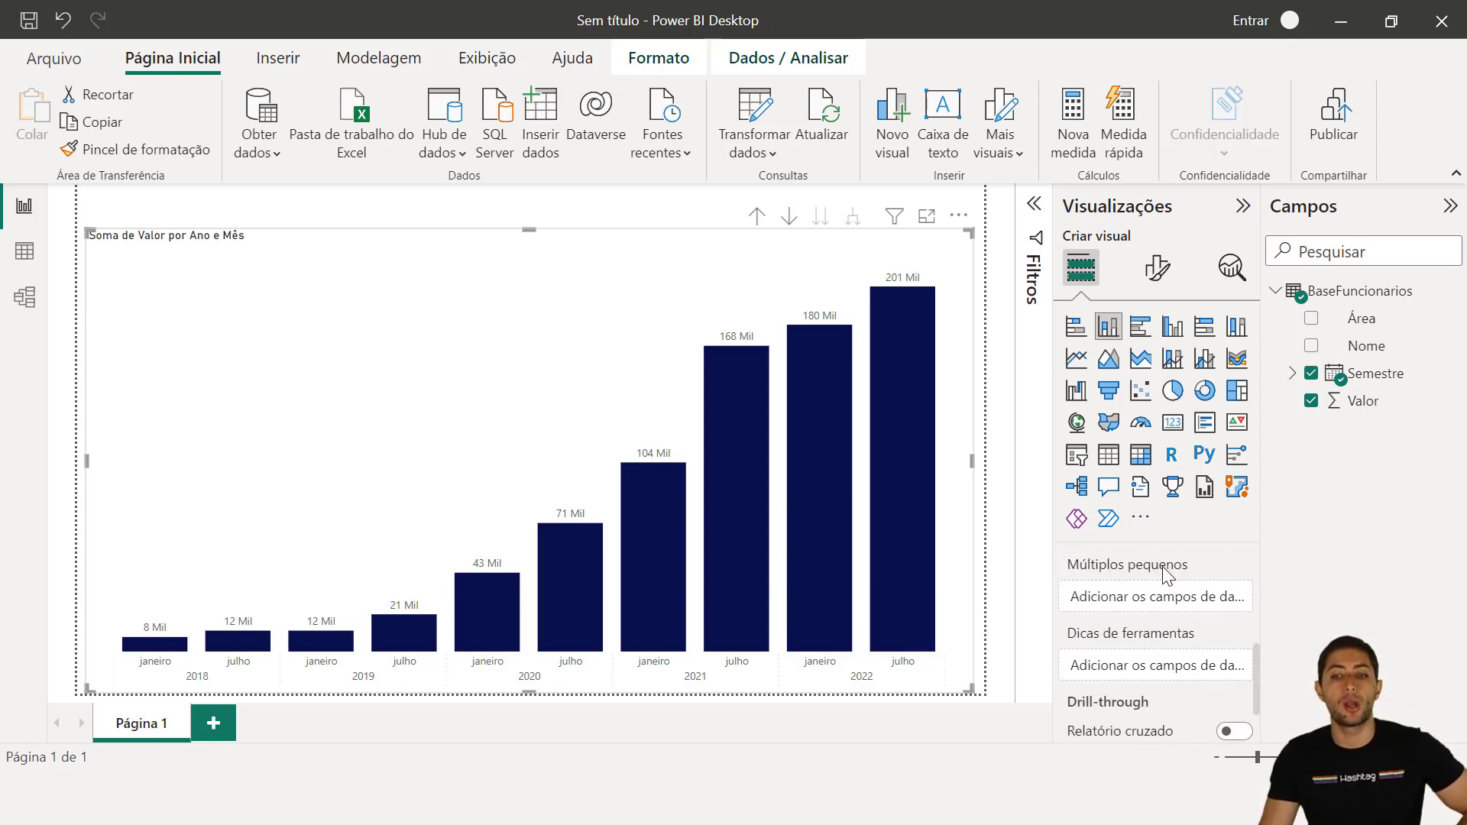
mouse_move(1162, 573)
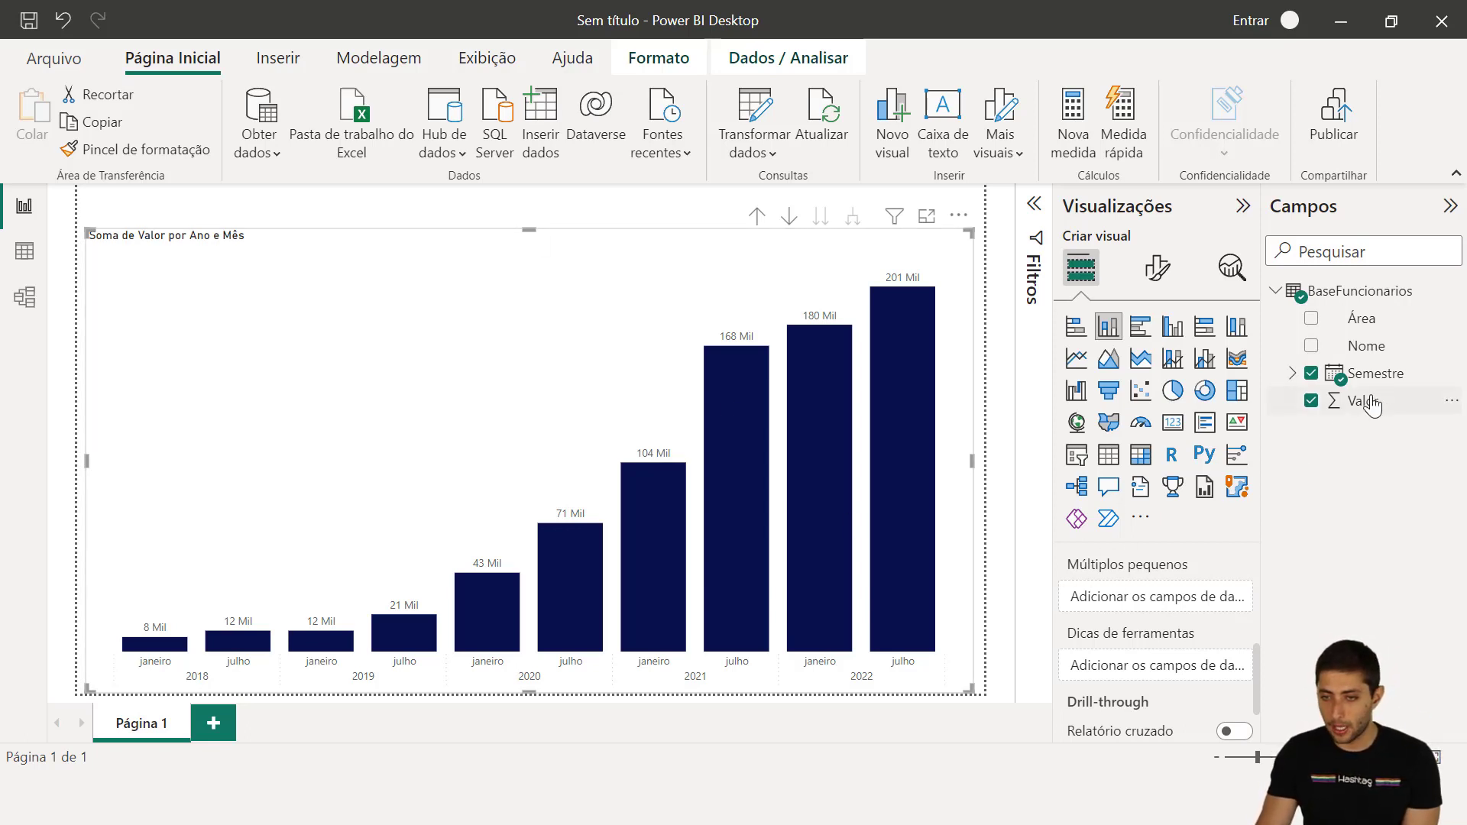
left_click(1358, 327)
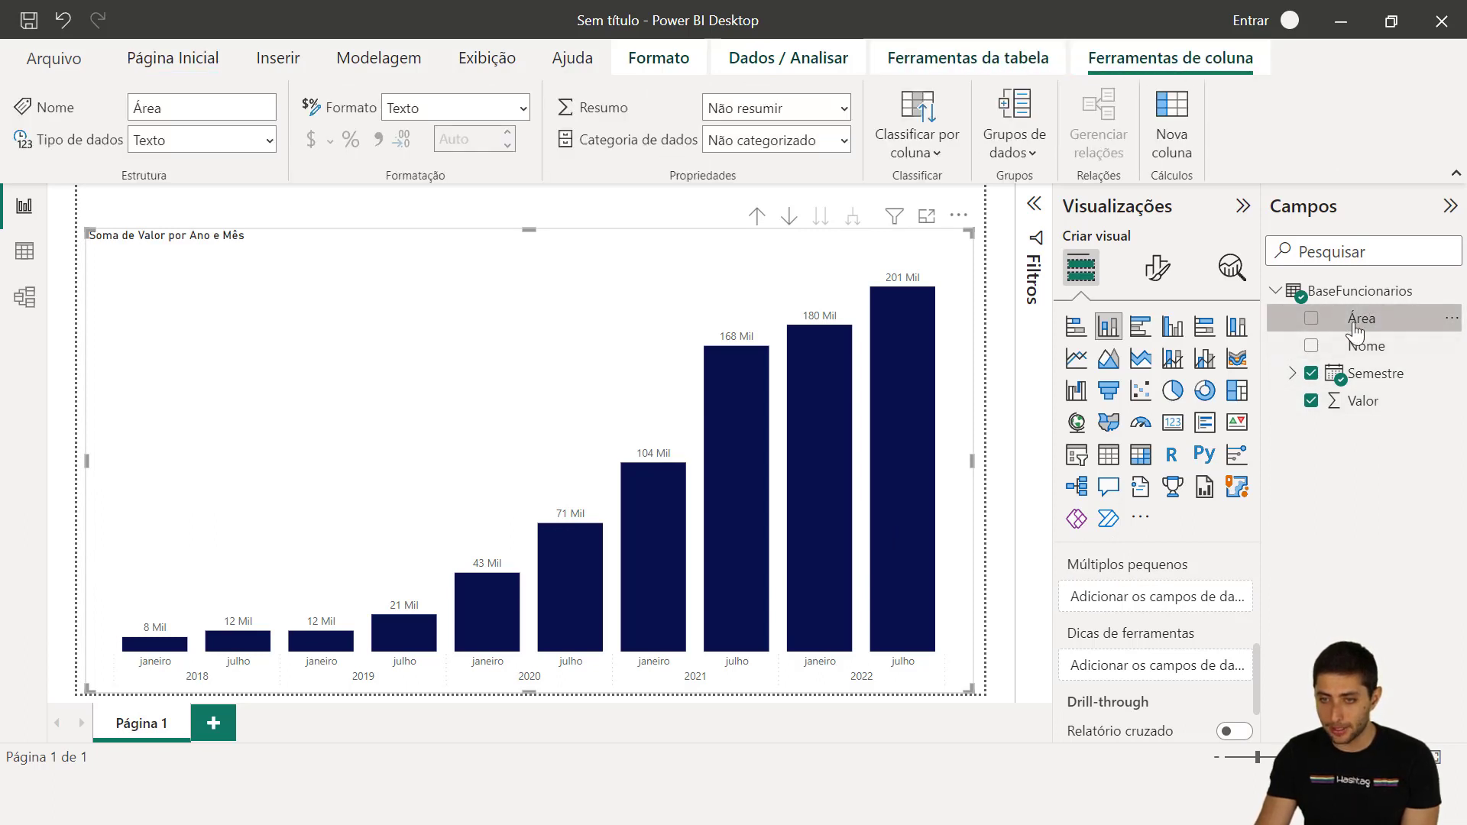
left_click_drag(1358, 329, 1177, 600)
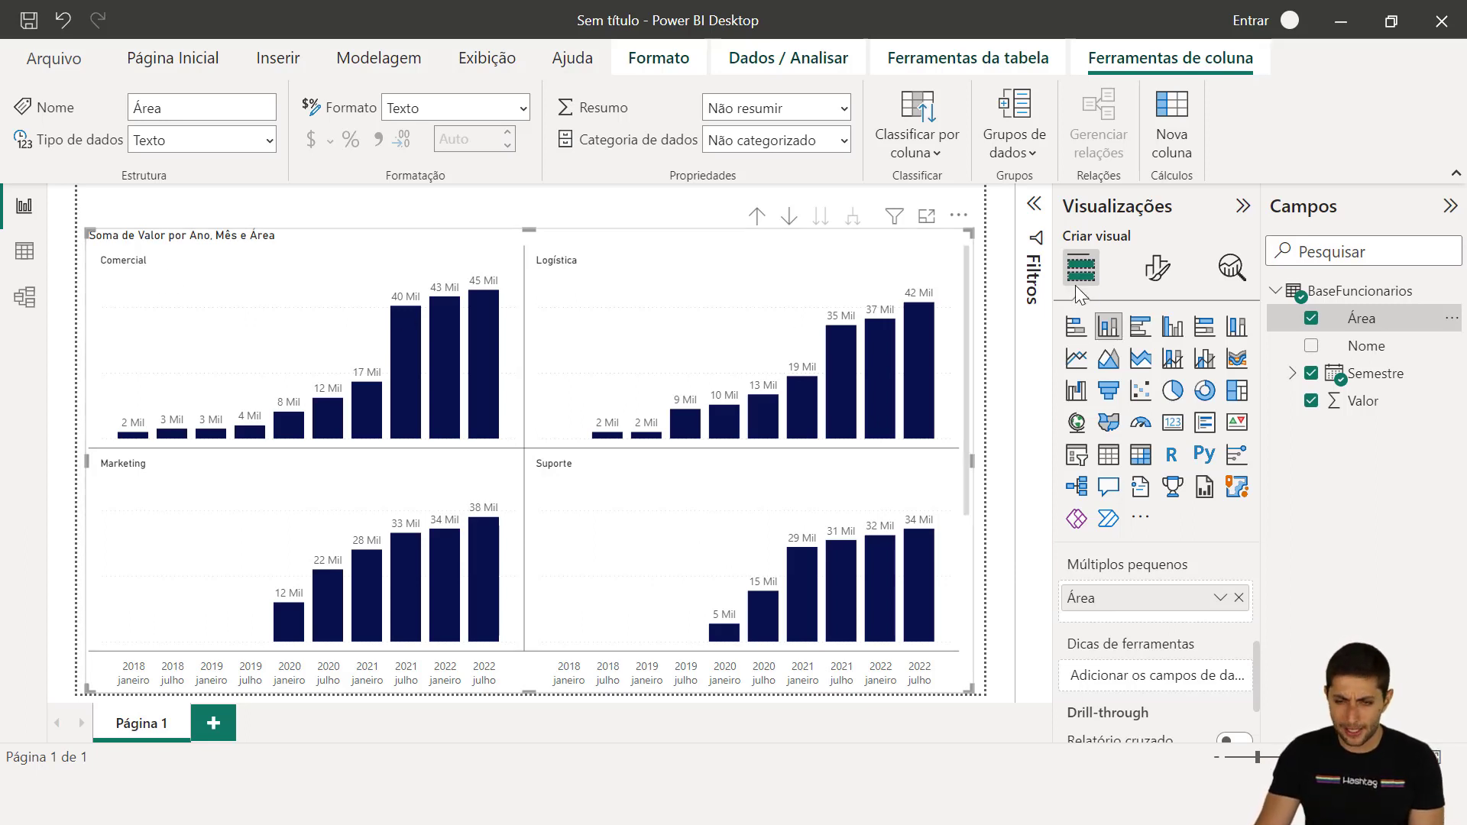
Step: Find the chart's "fonte" settings and set the title font size of the Múltiplos pequenos to 16
left_click(1157, 267)
scroll(1155, 581, "down", 2)
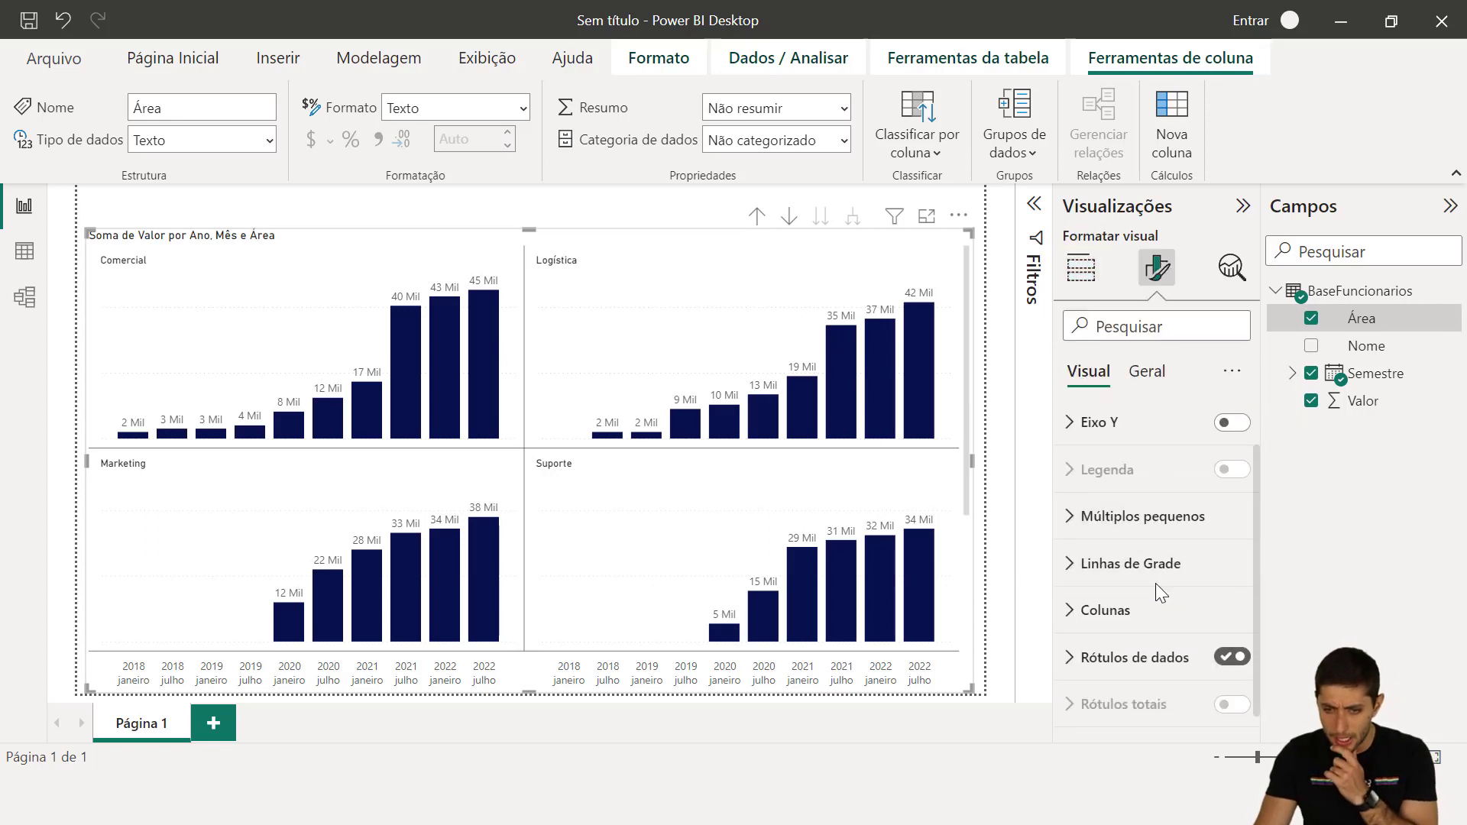
left_click(1152, 327)
type("fonte")
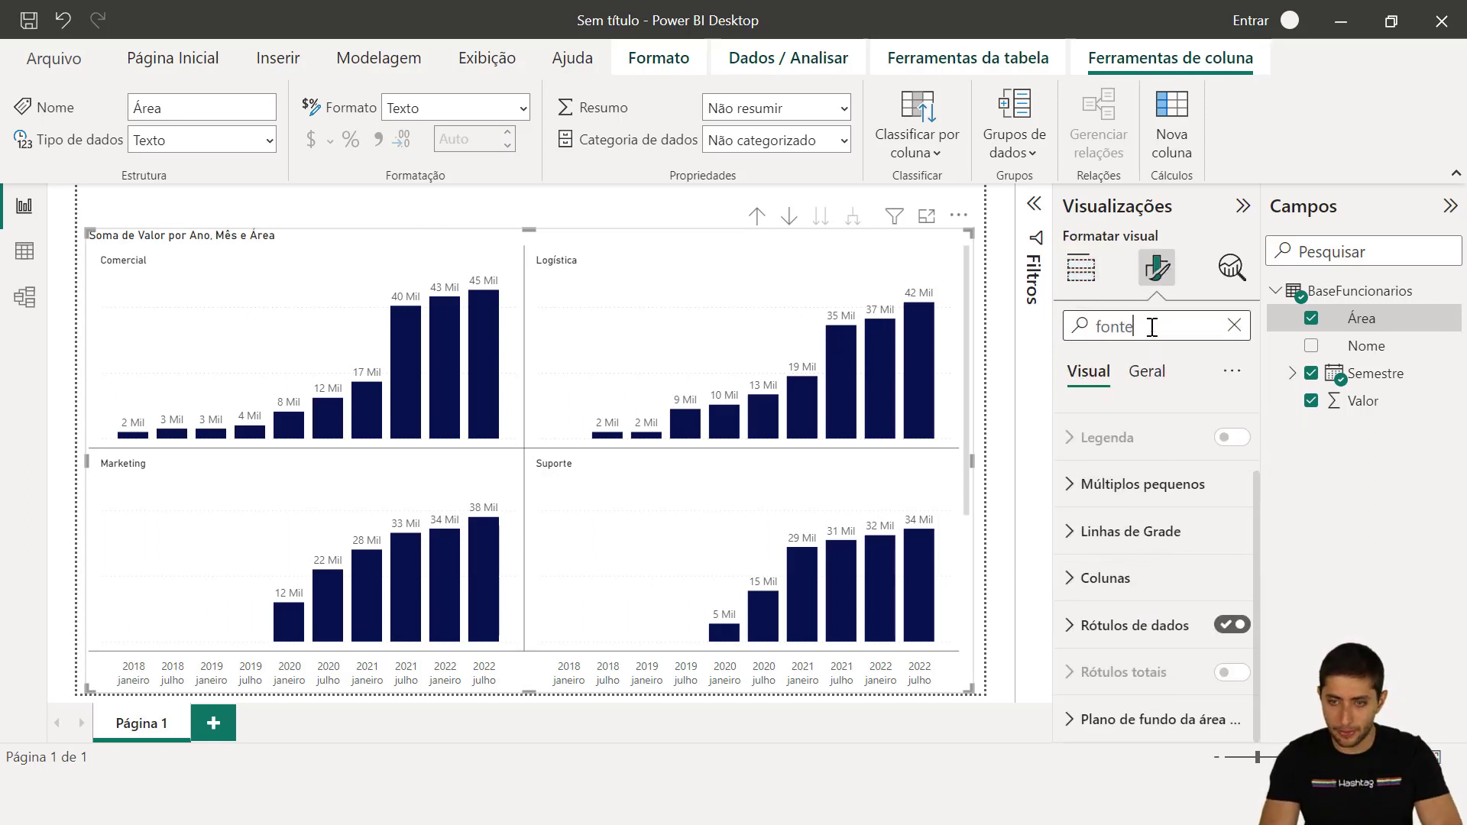
scroll(1223, 459, "down", 2)
scroll(1223, 466, "up", 3)
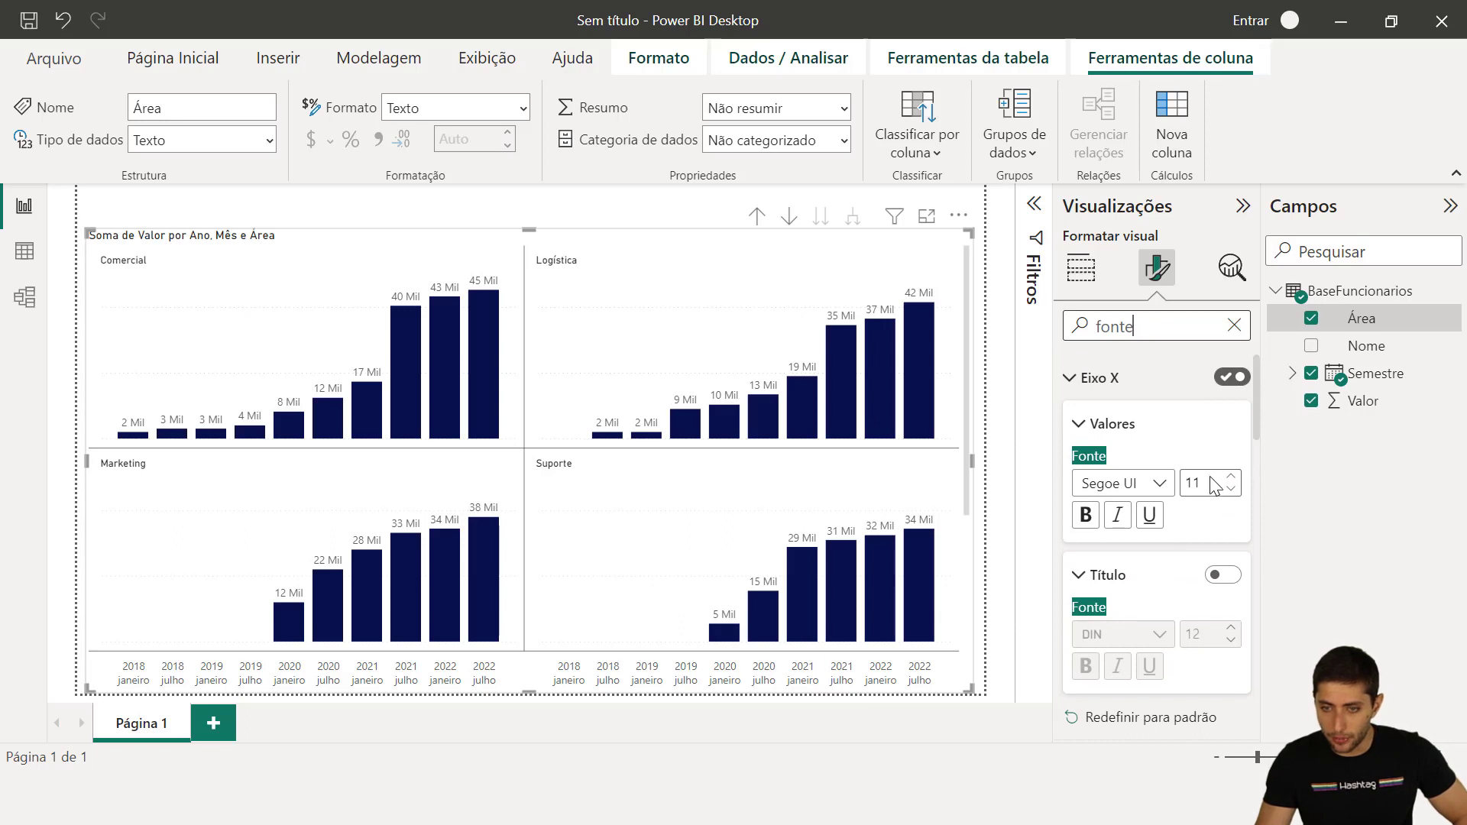
scroll(1215, 485, "down", 5)
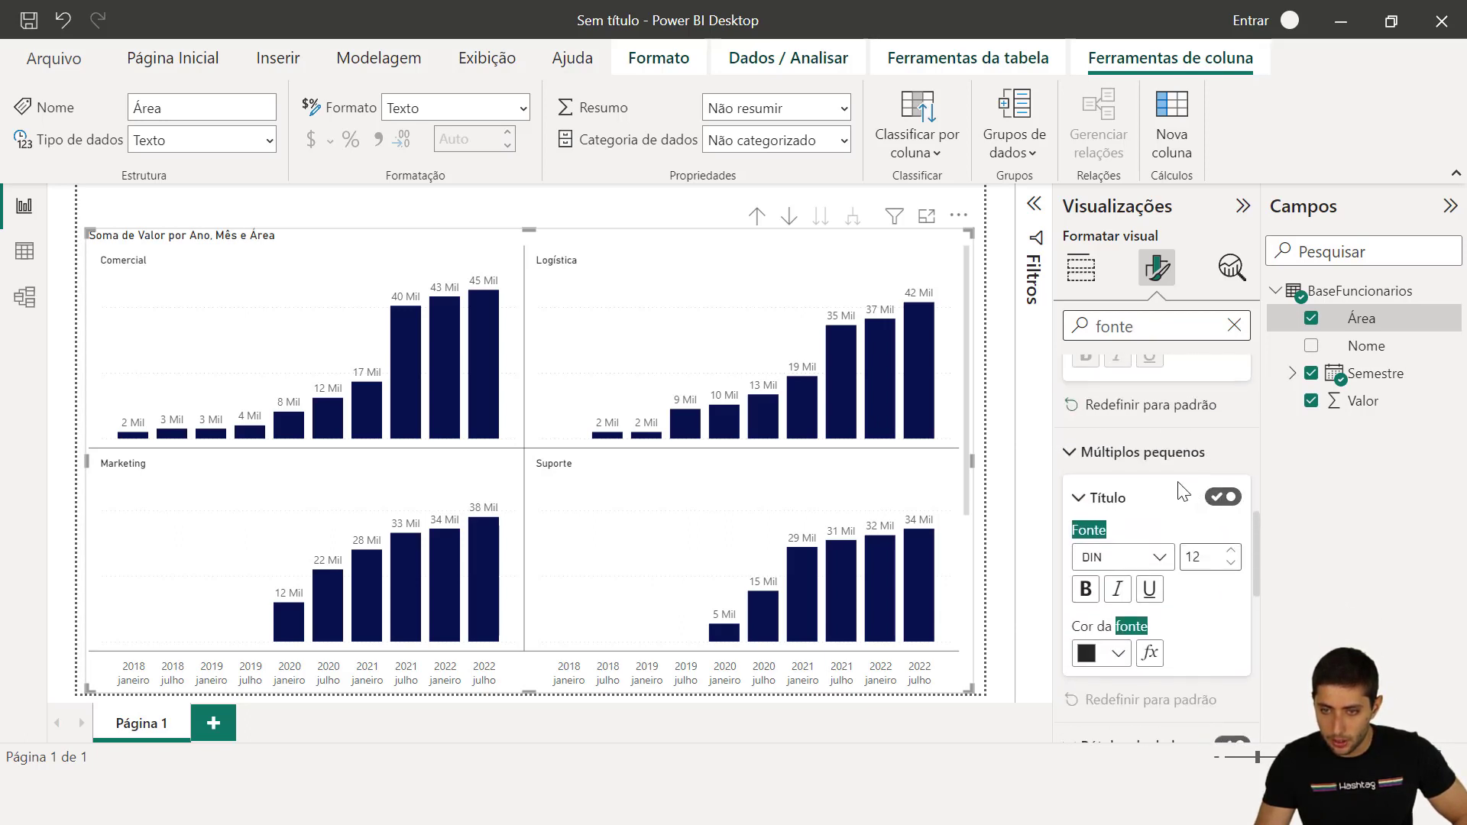
left_click(1231, 551)
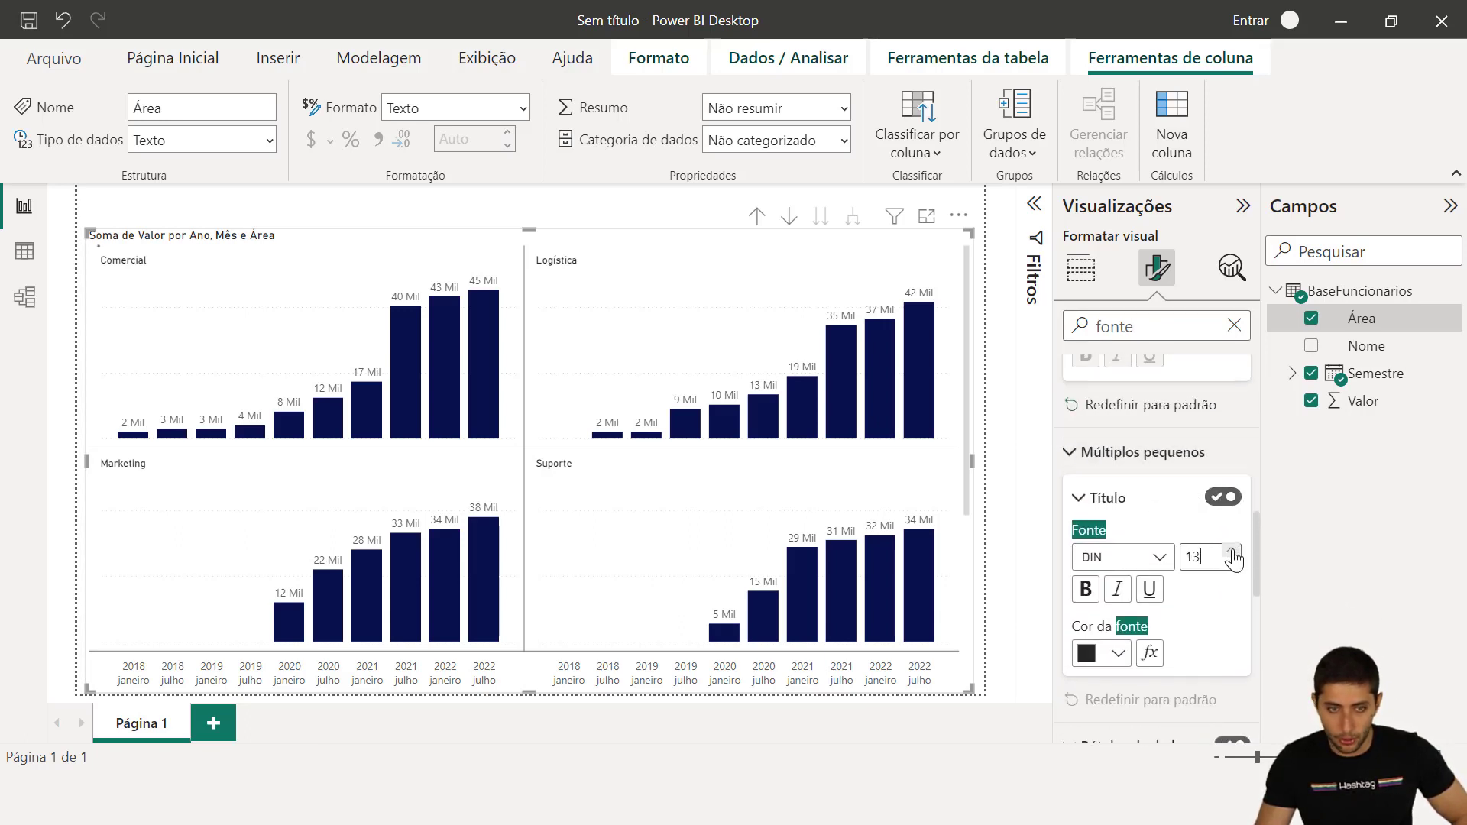
left_click(1231, 550)
left_click(1231, 551)
left_click(1231, 551)
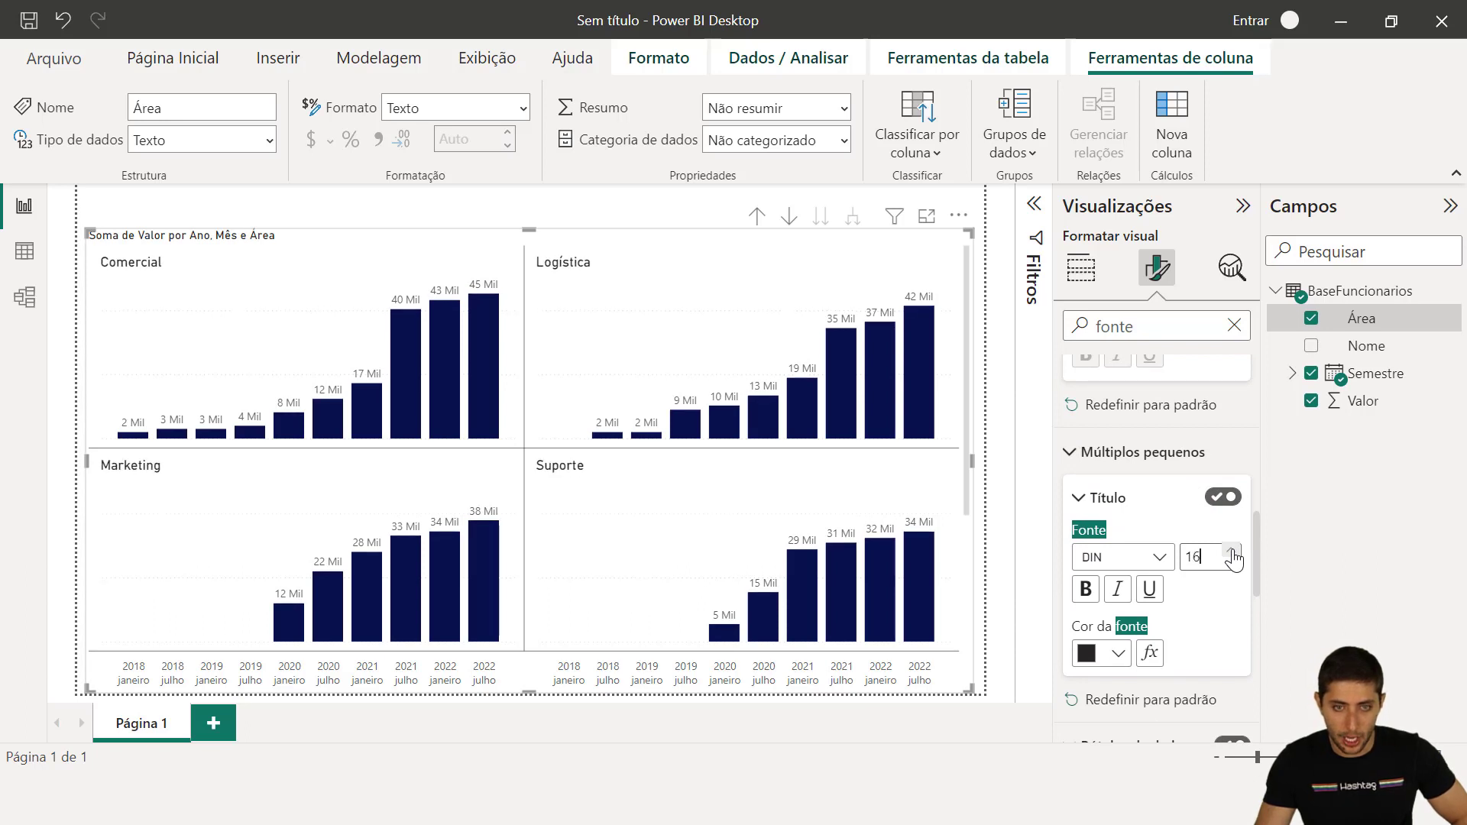
scroll(1192, 473, "up", 5)
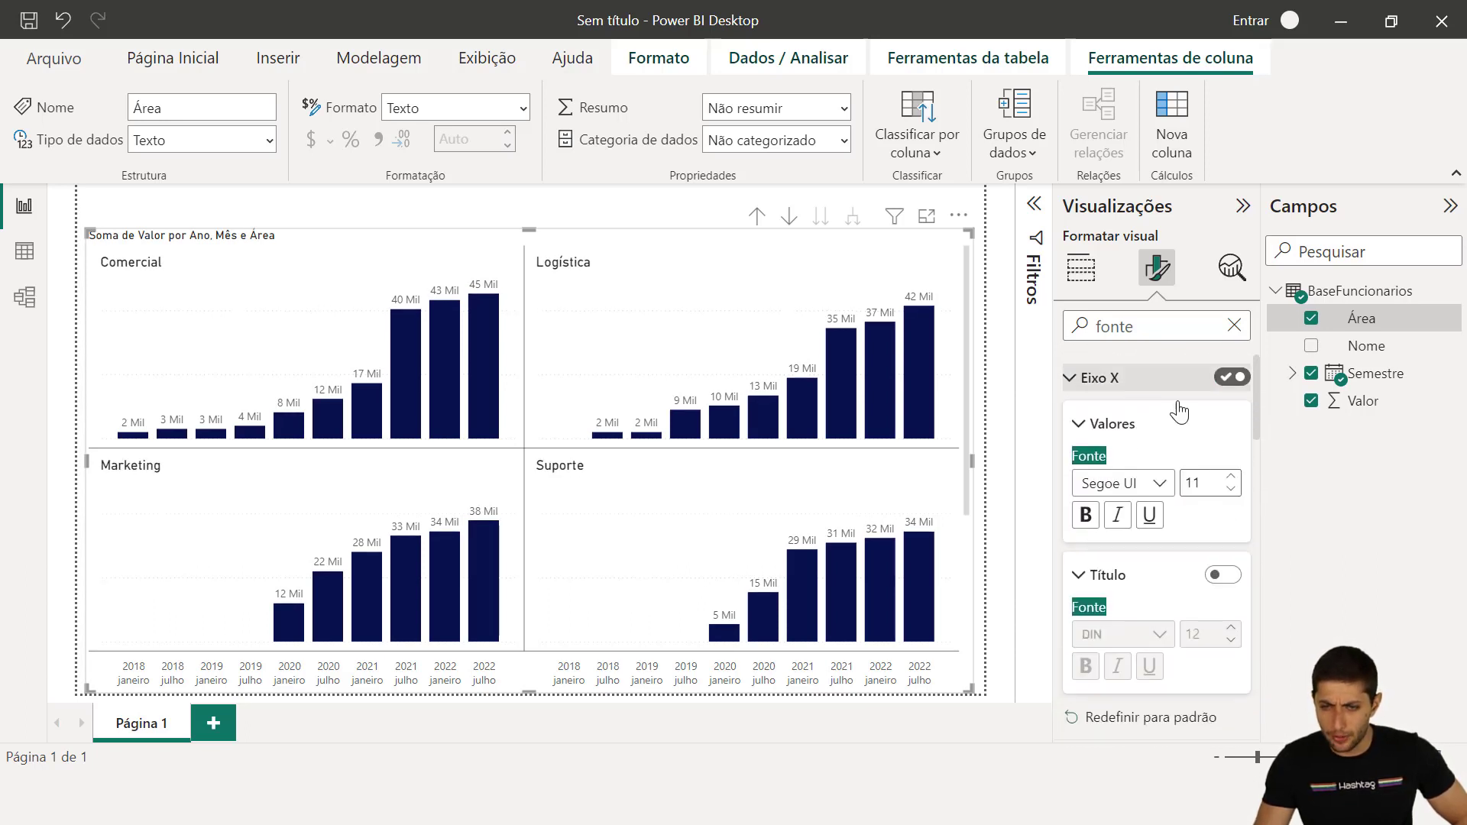
Step: Find the chart's "título" settings, set the overall chart title's font size to 16 and deselect the chart
left_click(1070, 318)
key("ctrl+a")
type("tít")
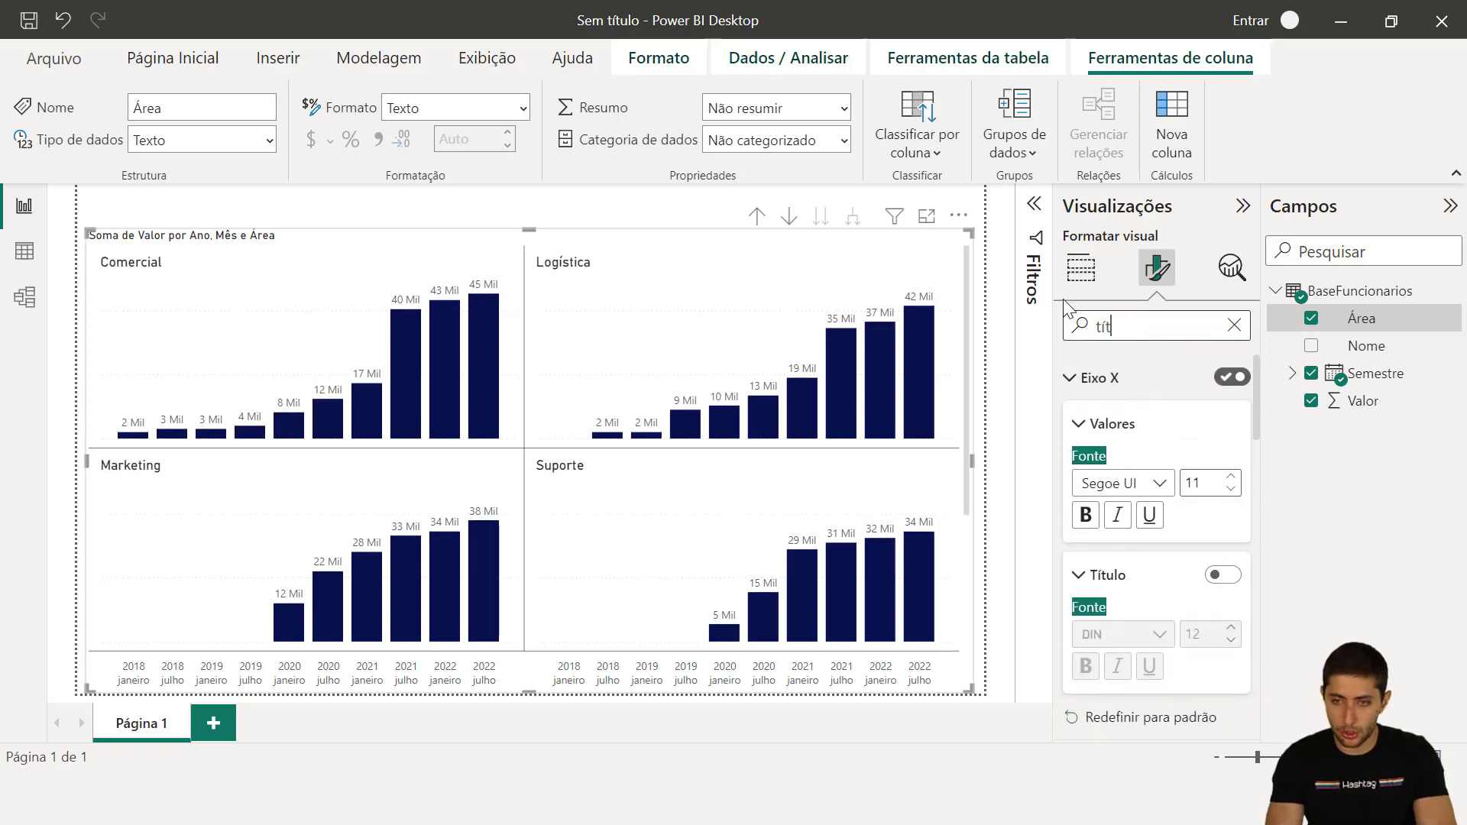
type("ulo")
scroll(1163, 428, "down", 3)
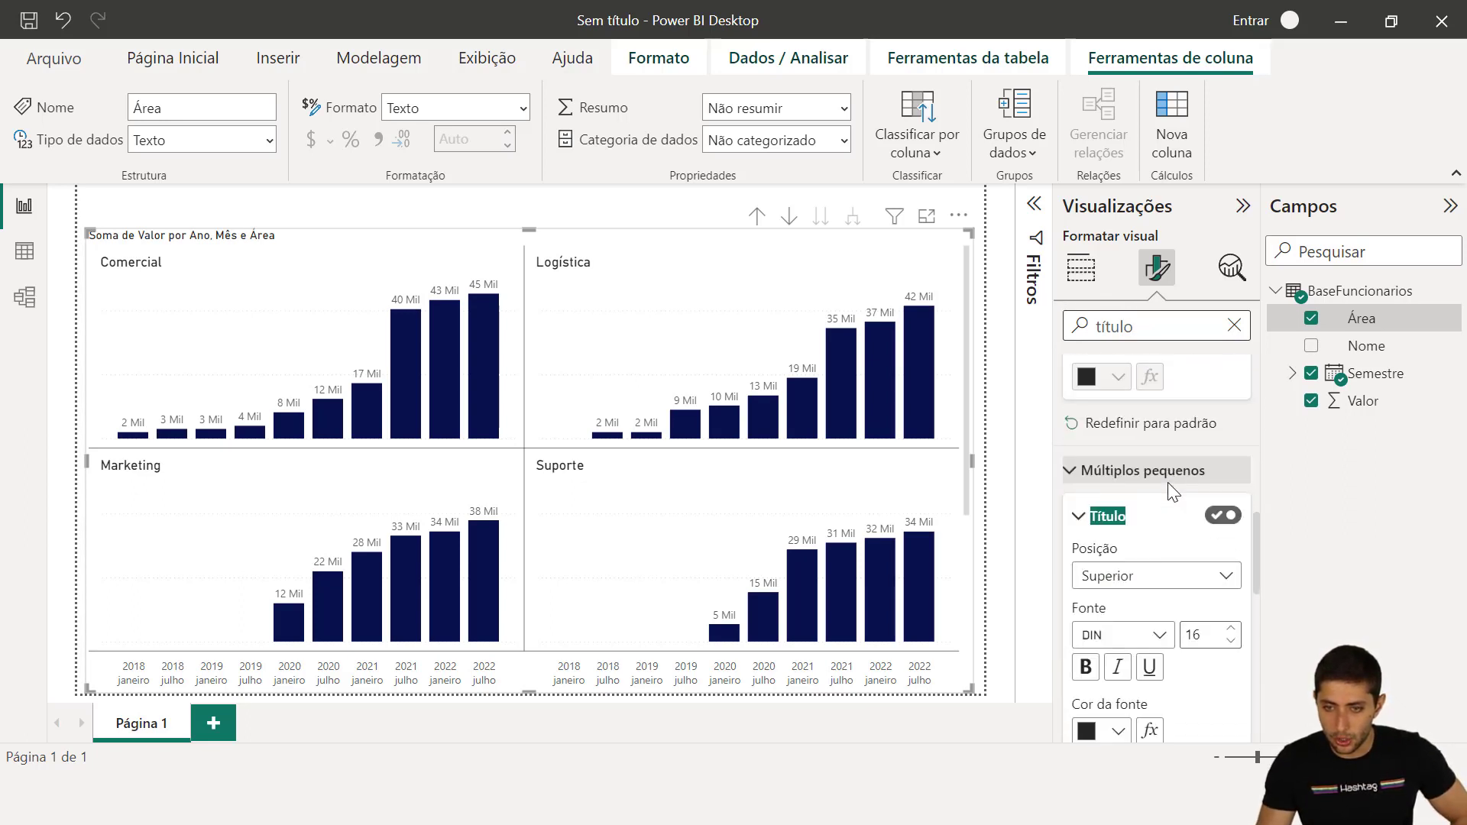
left_click(1168, 470)
scroll(1206, 563, "down", 2)
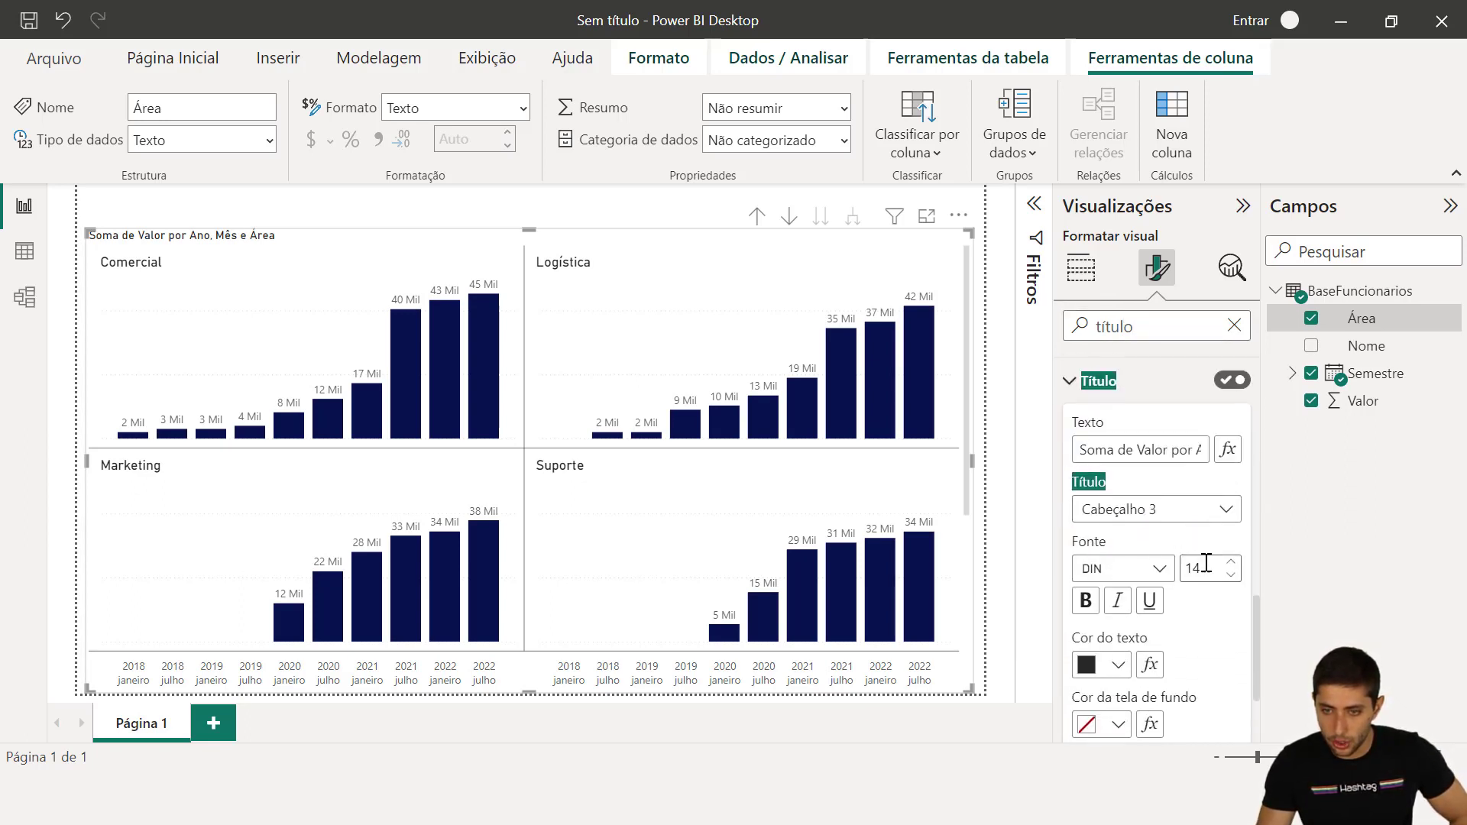
left_click(1230, 562)
left_click(1230, 561)
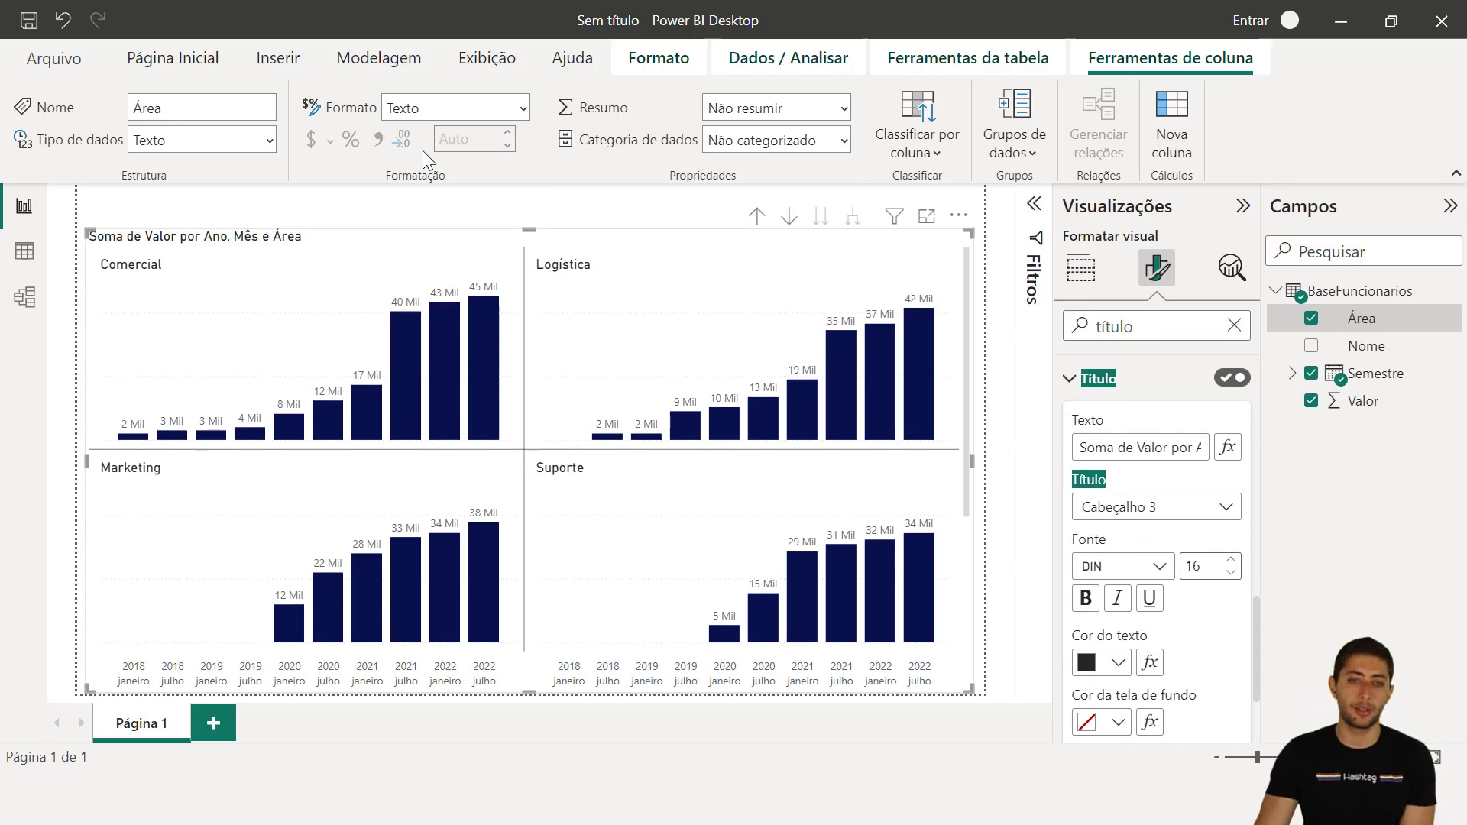
left_click(456, 221)
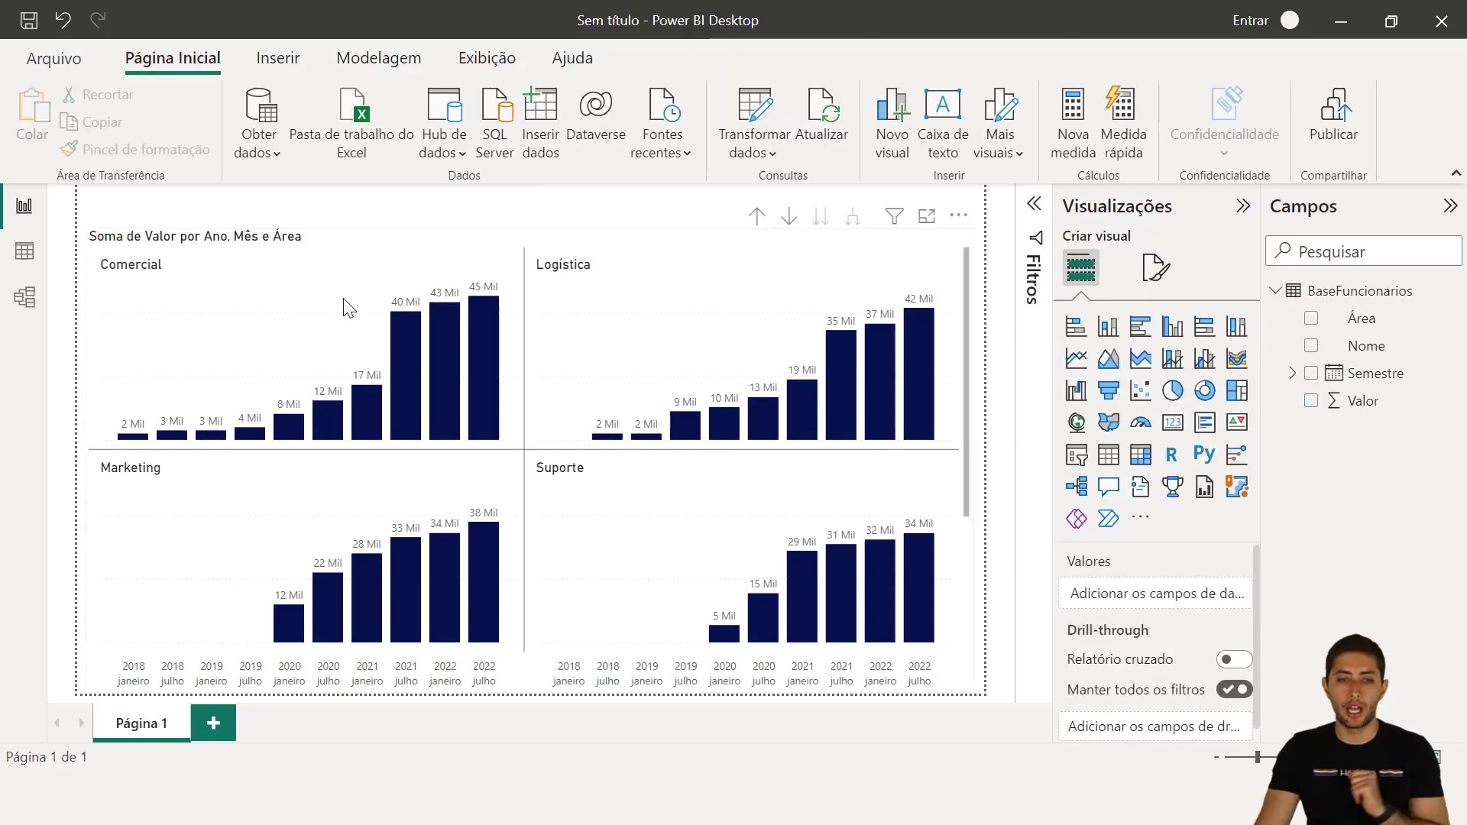
Step: Compare the semester columns across the Comercial, Logística, Marketing, Suporte and Tecnologia small charts
mouse_move(132, 449)
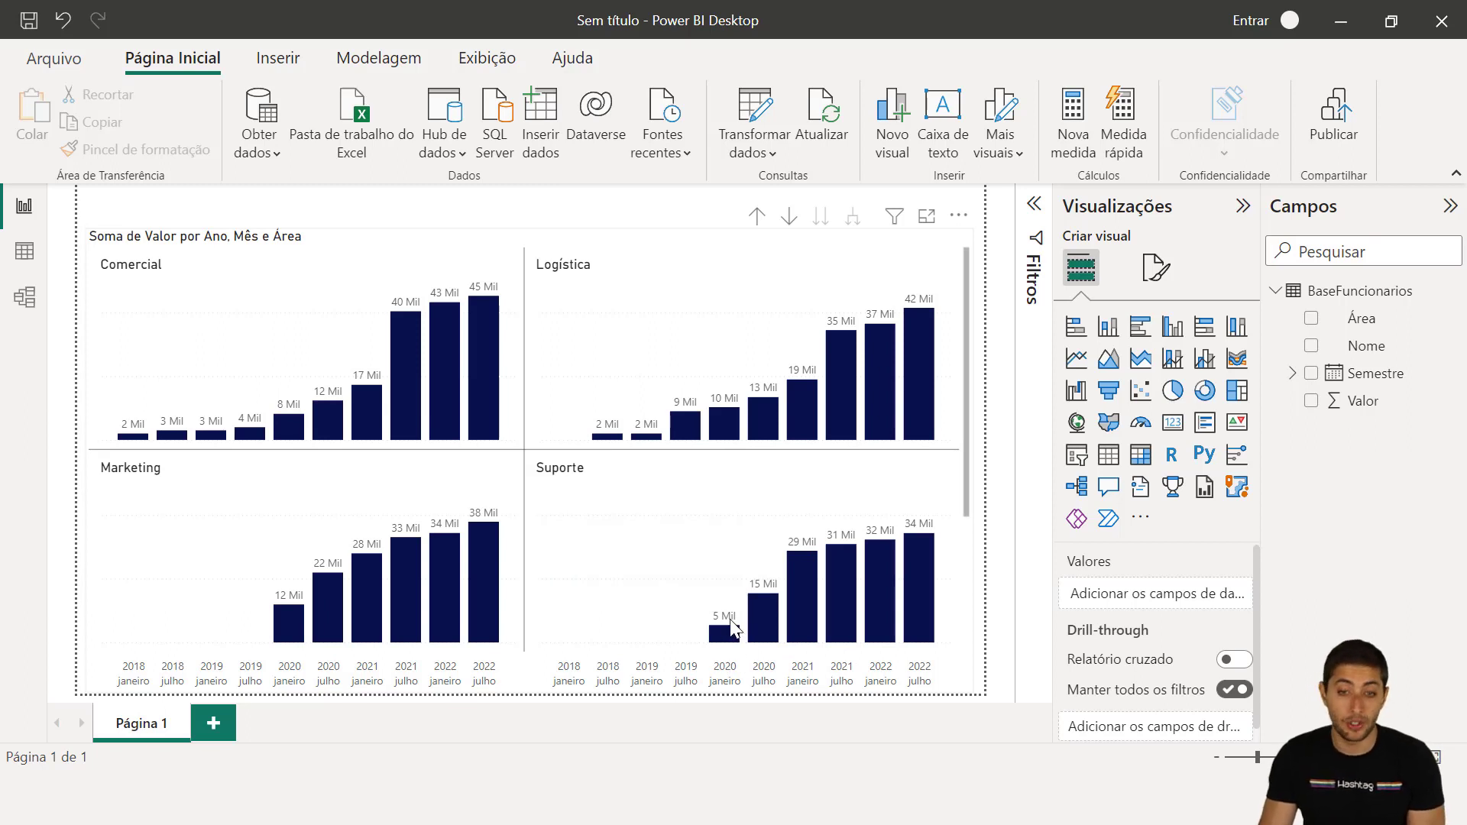
scroll(944, 589, "down", 3)
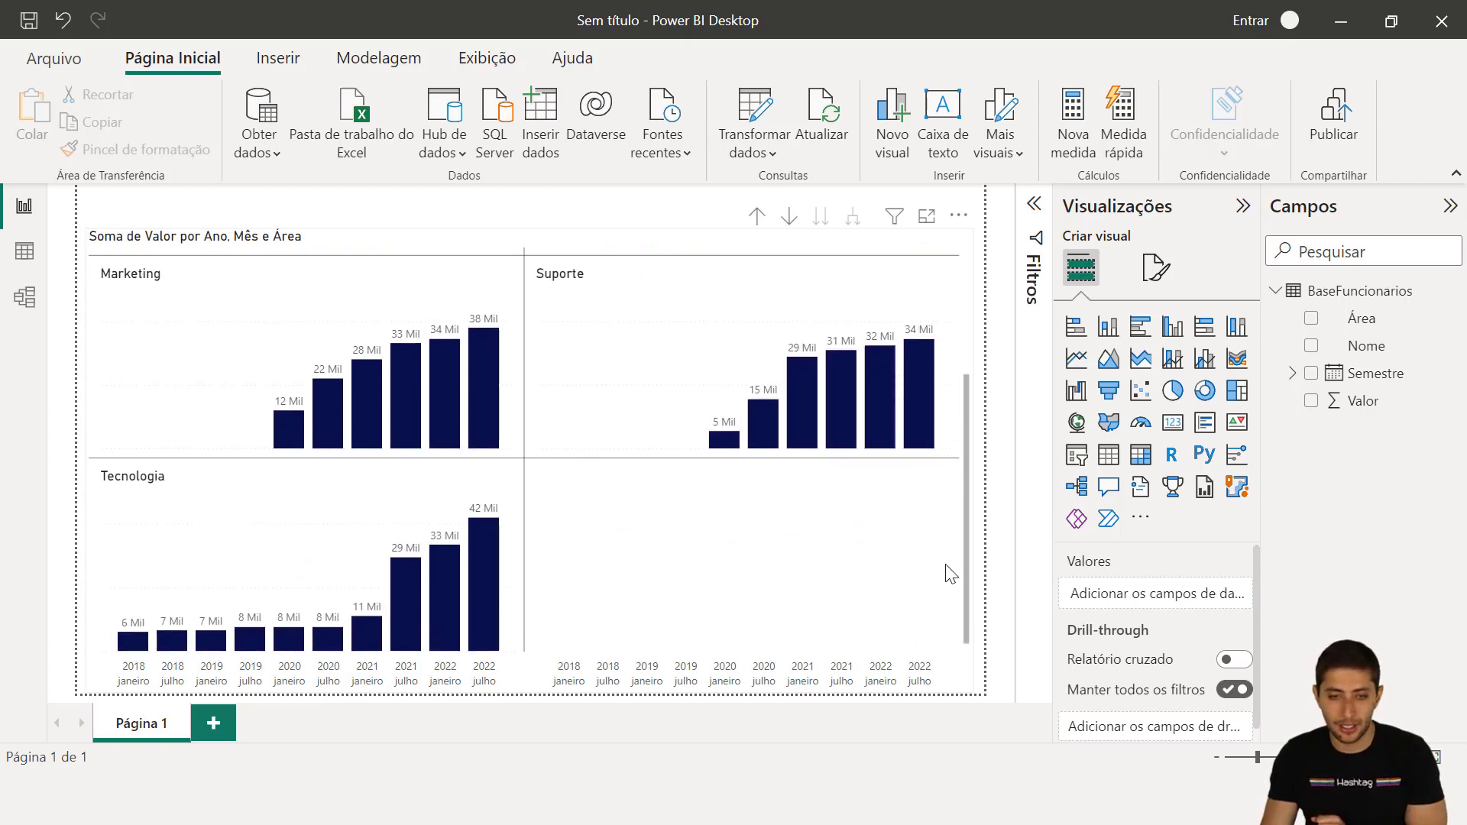
scroll(583, 438, "up", 3)
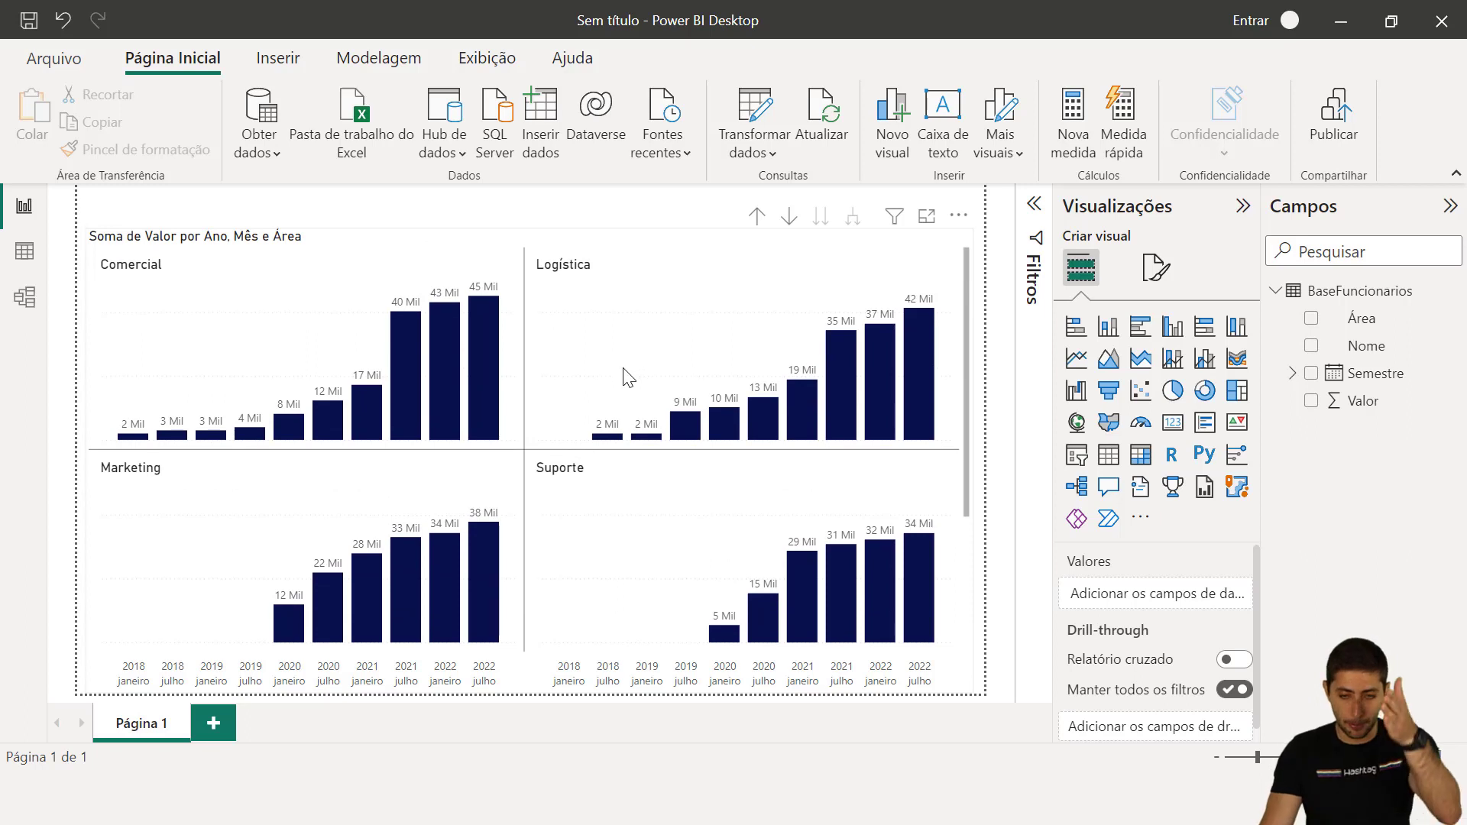
scroll(622, 377, "down", 3)
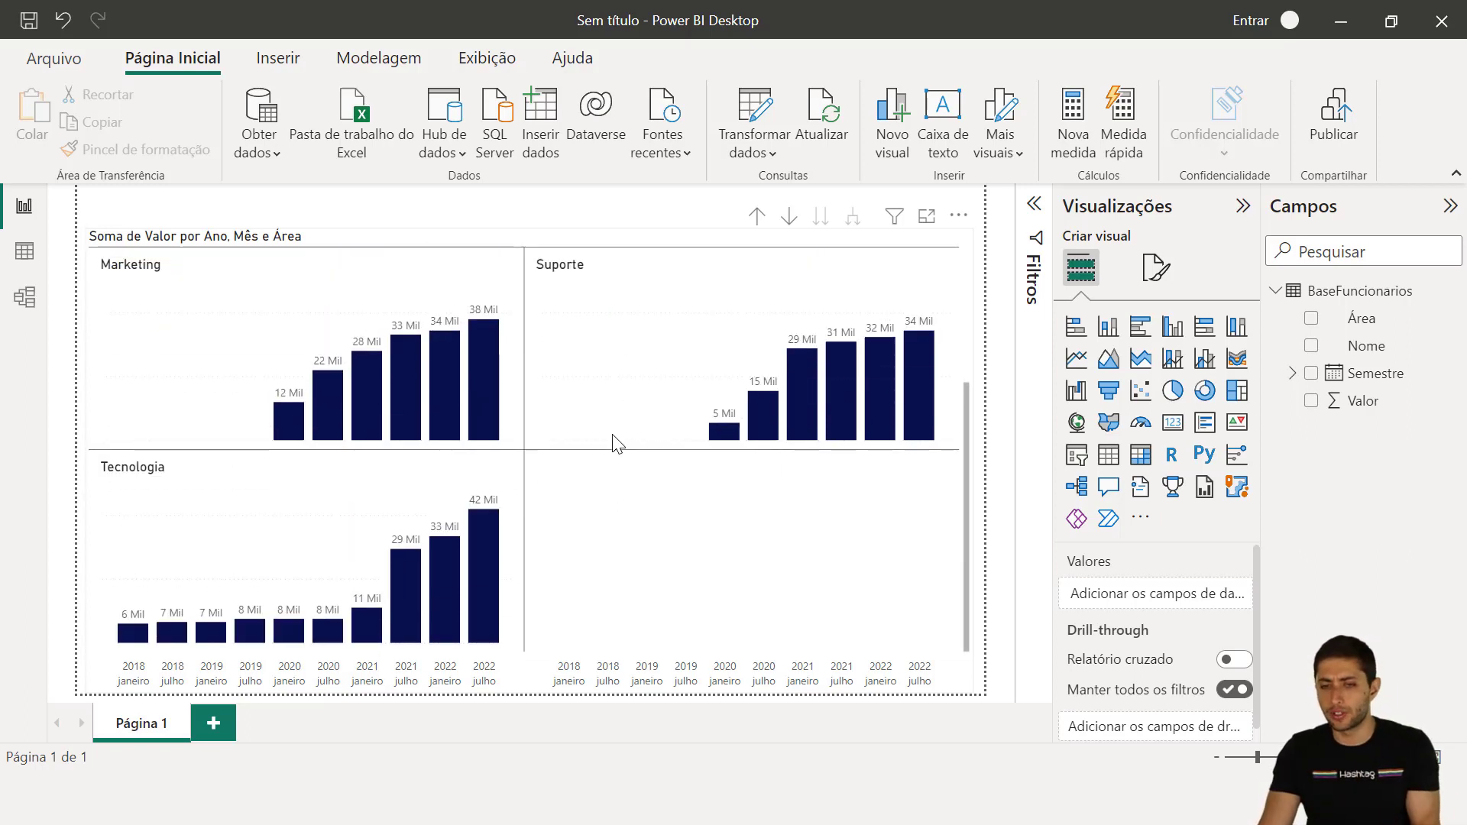
scroll(601, 459, "up", 3)
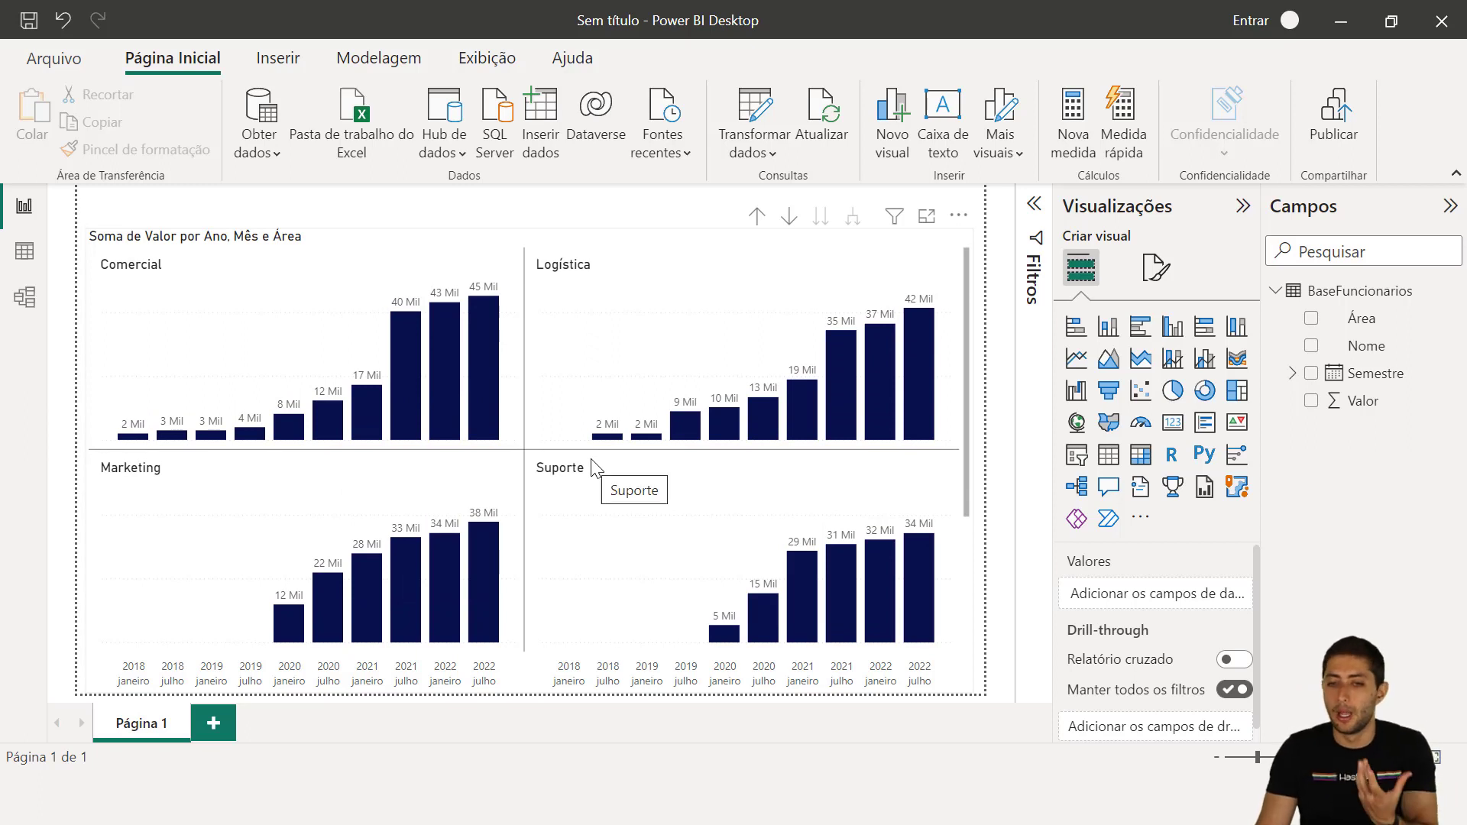
scroll(593, 467, "down", 3)
scroll(581, 482, "up", 2)
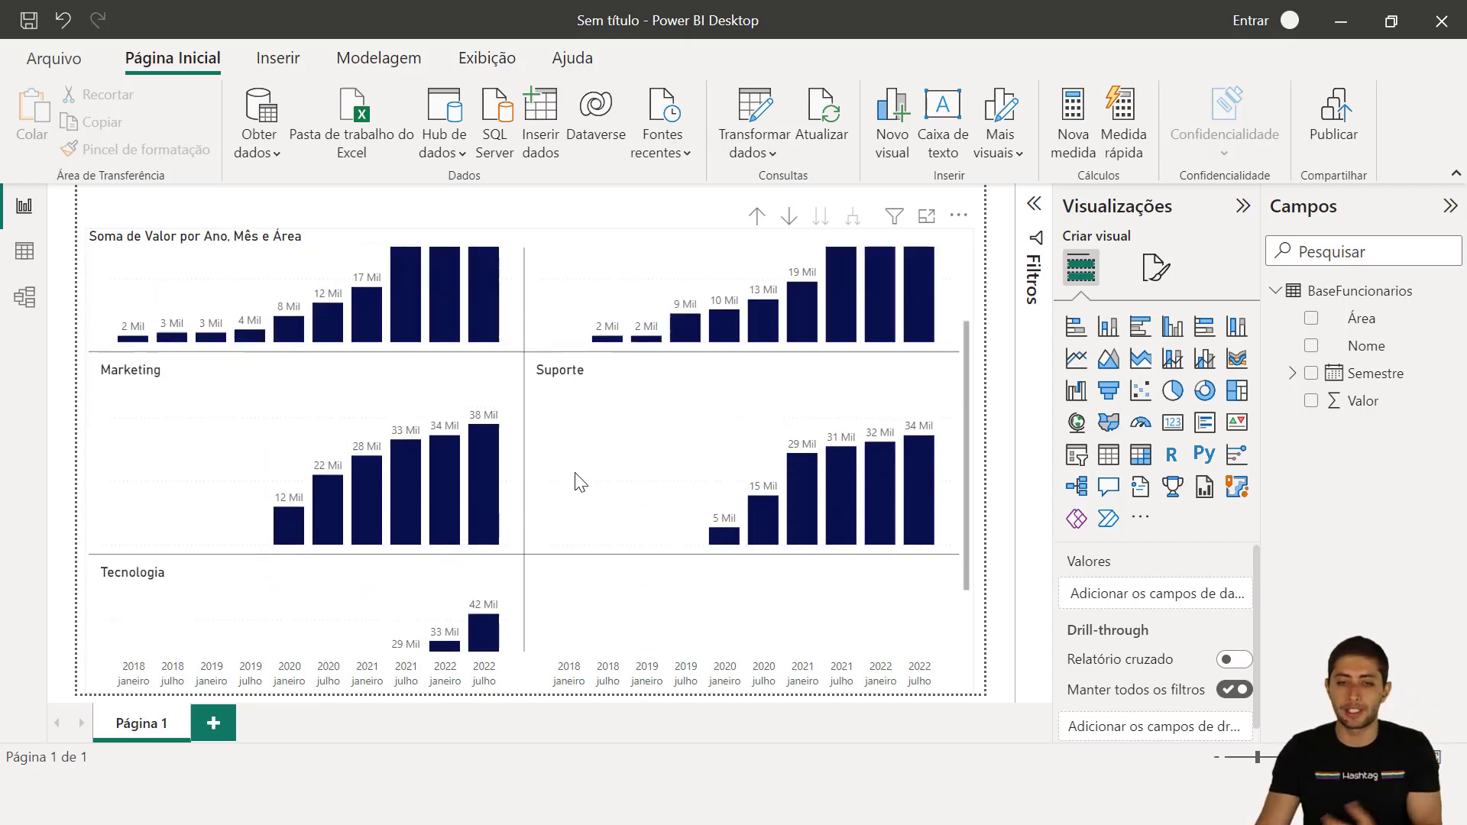
scroll(580, 481, "up", 1)
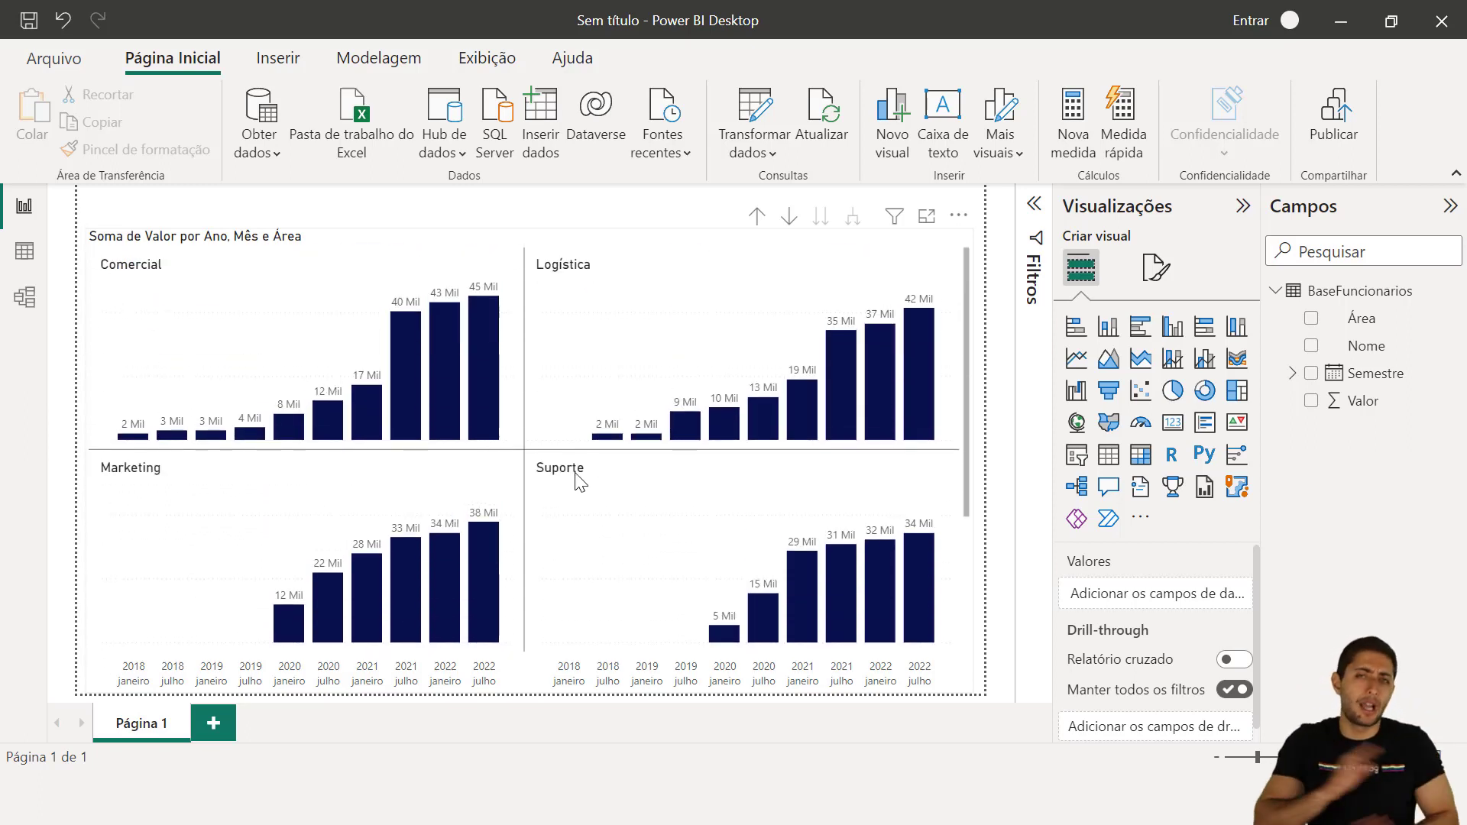
scroll(574, 481, "down", 3)
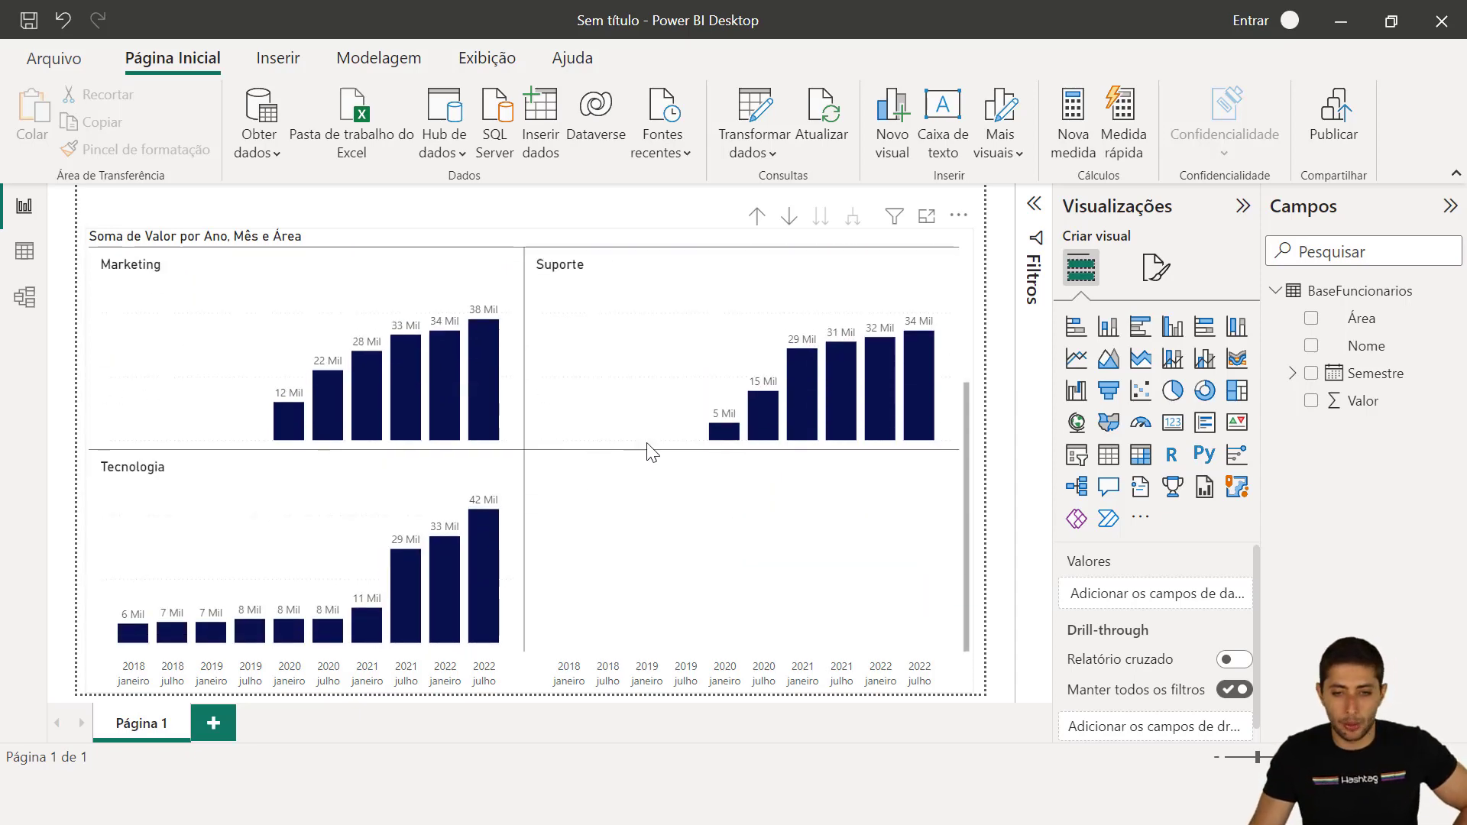
scroll(645, 446, "up", 3)
scroll(646, 438, "down", 3)
scroll(648, 433, "up", 2)
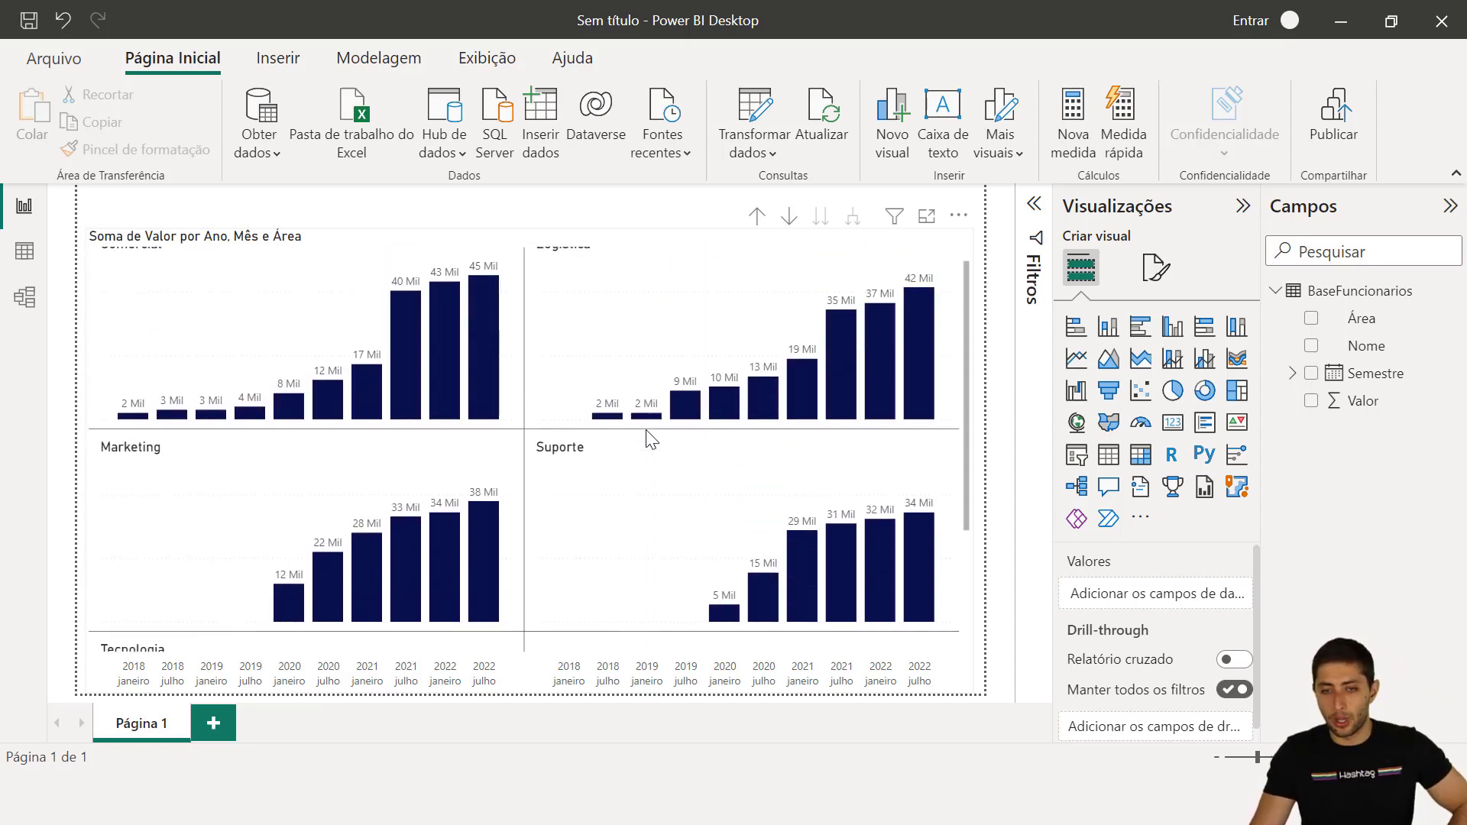
scroll(653, 431, "down", 2)
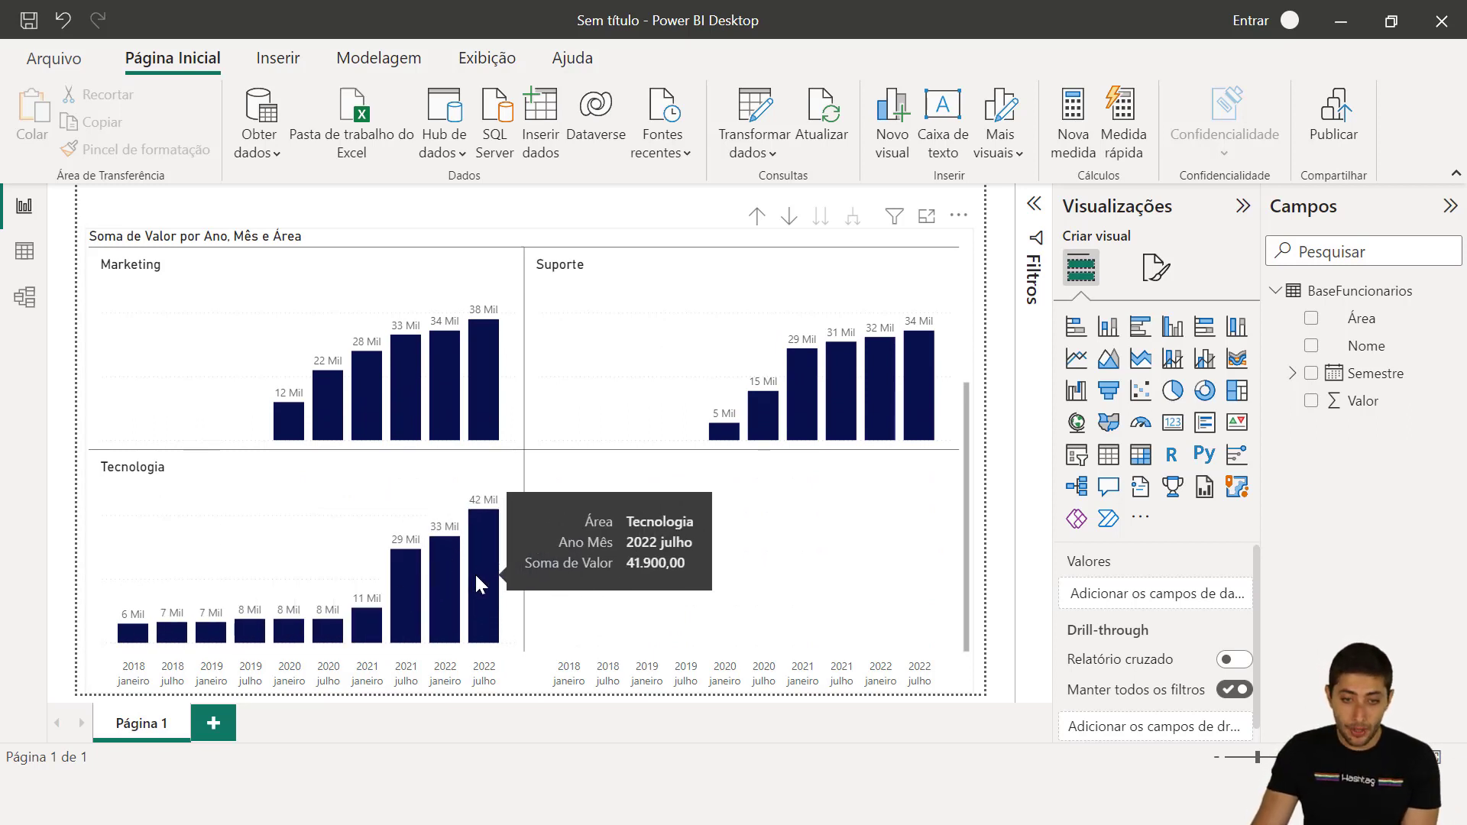
scroll(475, 572, "up", 2)
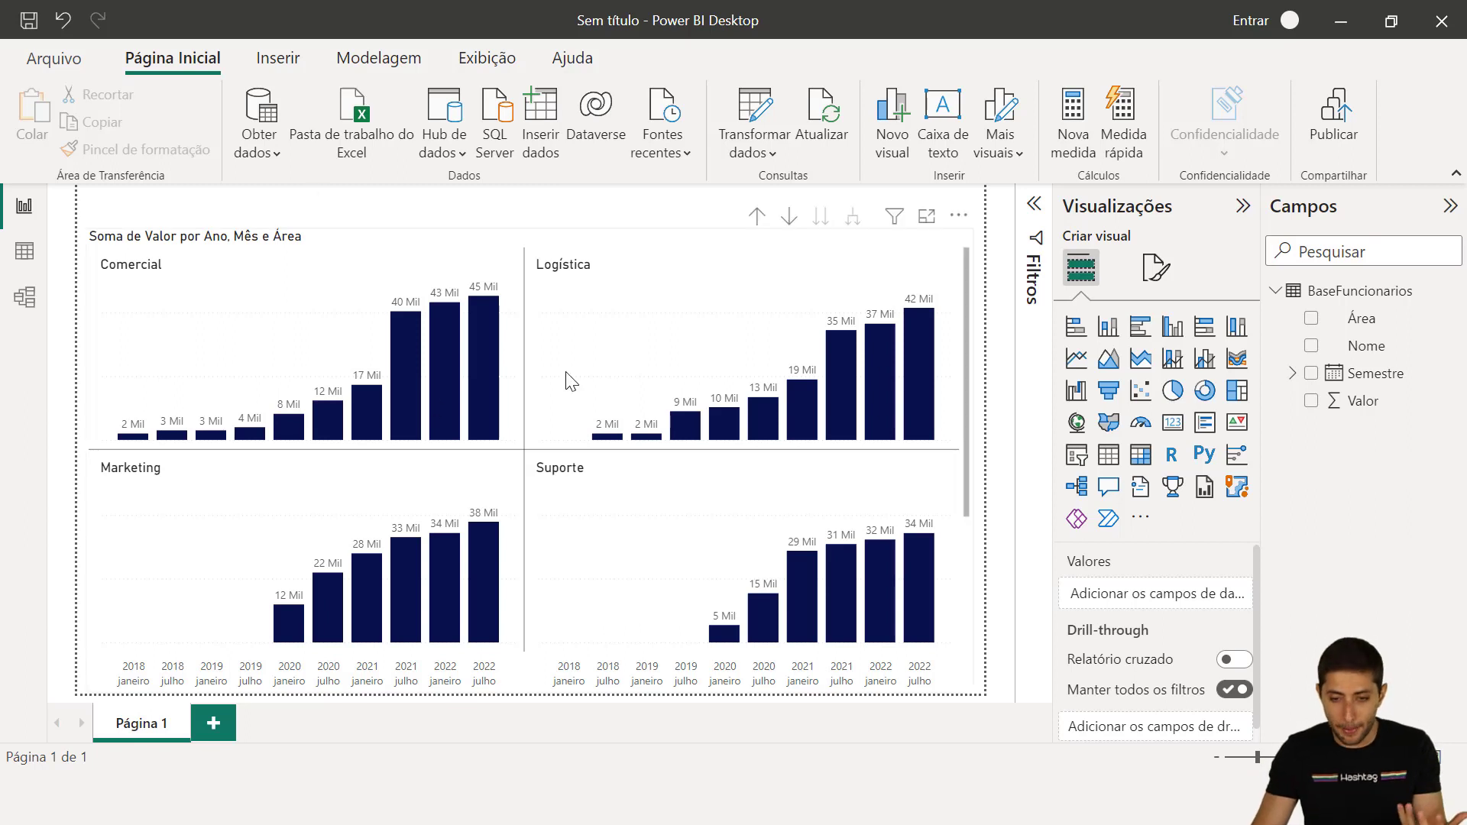
Step: Switch to the 01-29 folder, open the Funcionários workbook in Excel and inspect the Valor 01/2018 and Valor 02/2018 columns
key("alt+Tab")
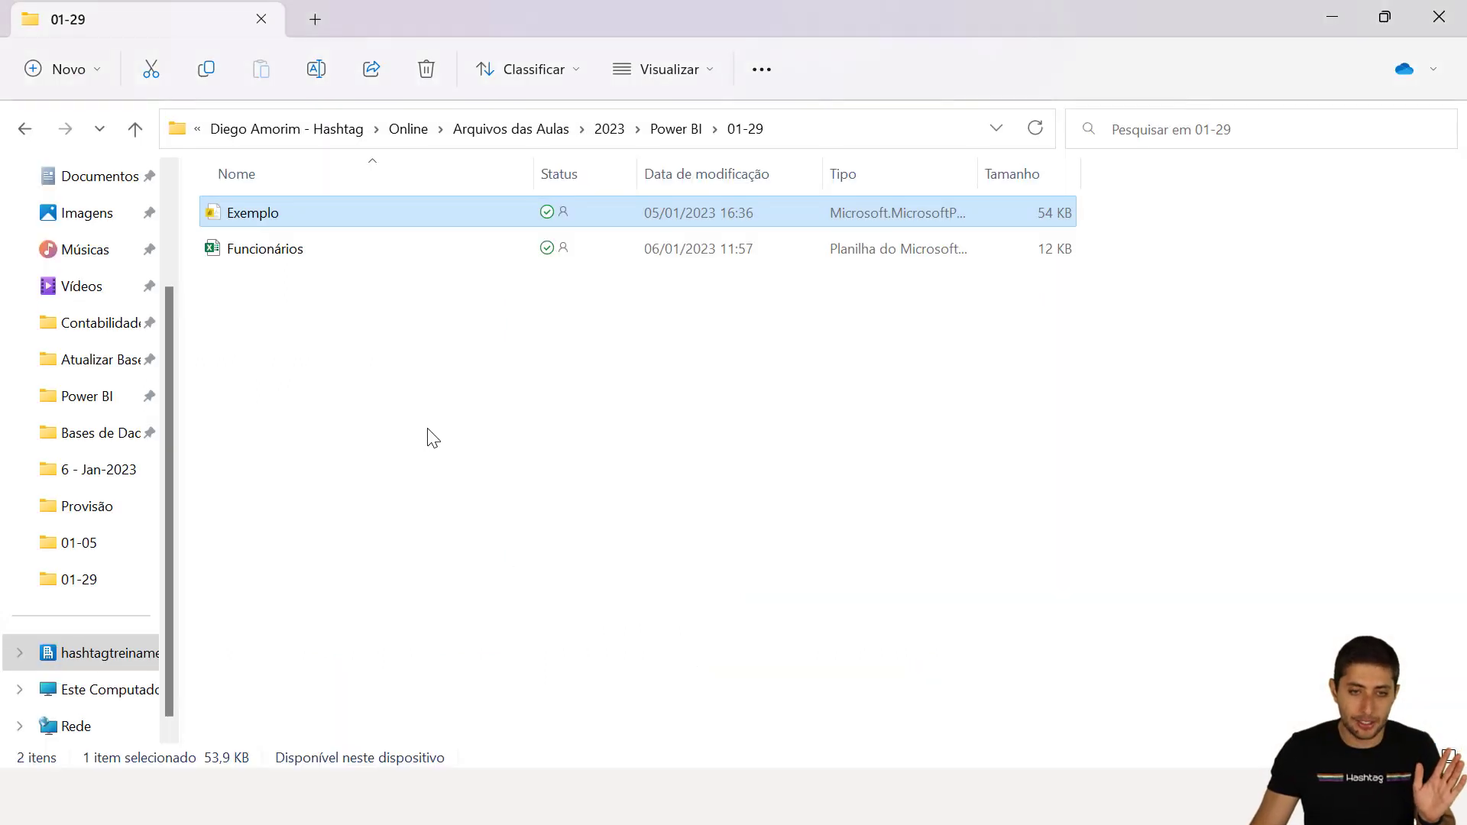
double_click(310, 252)
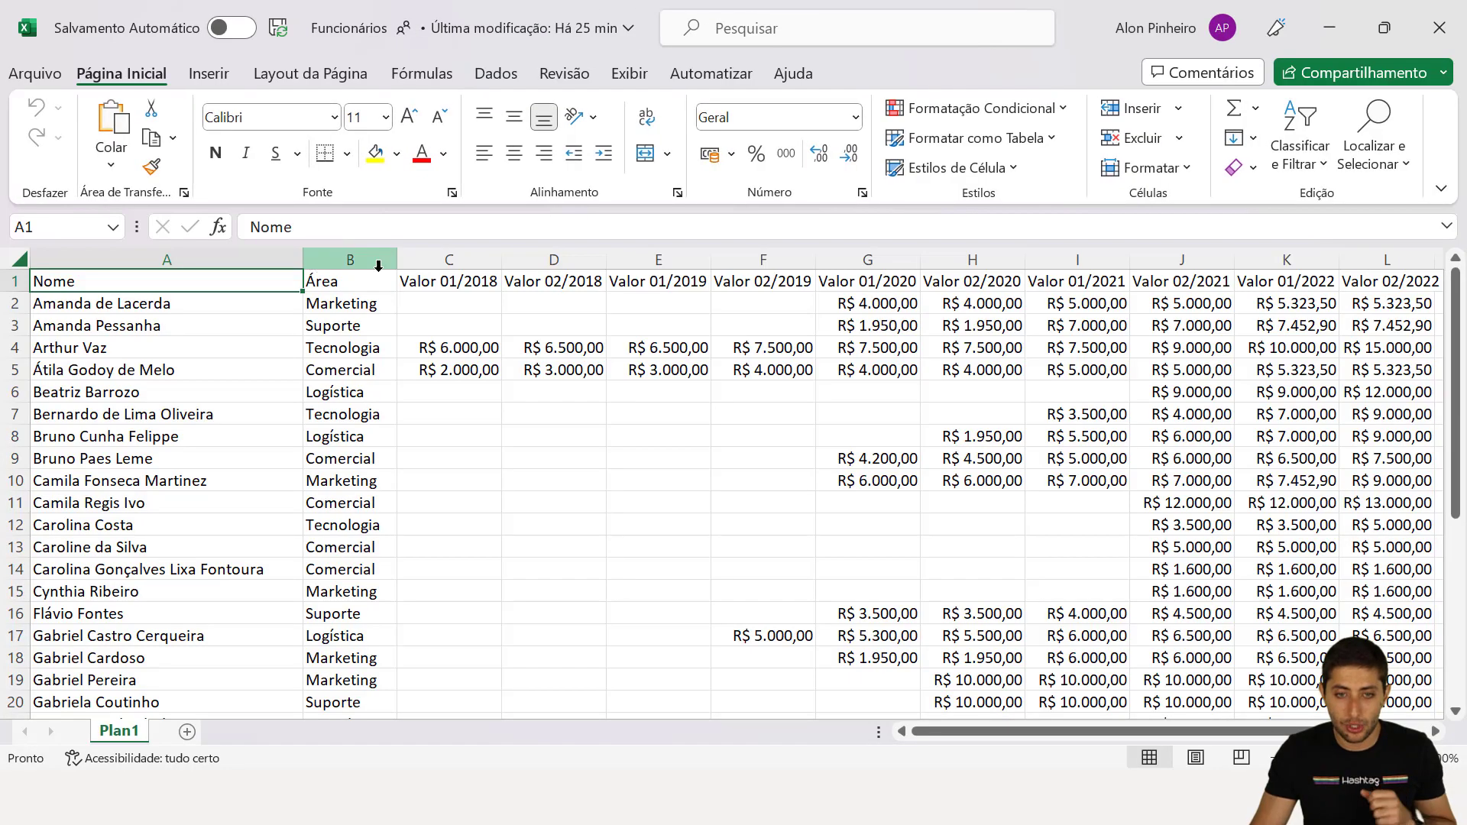
left_click(431, 260)
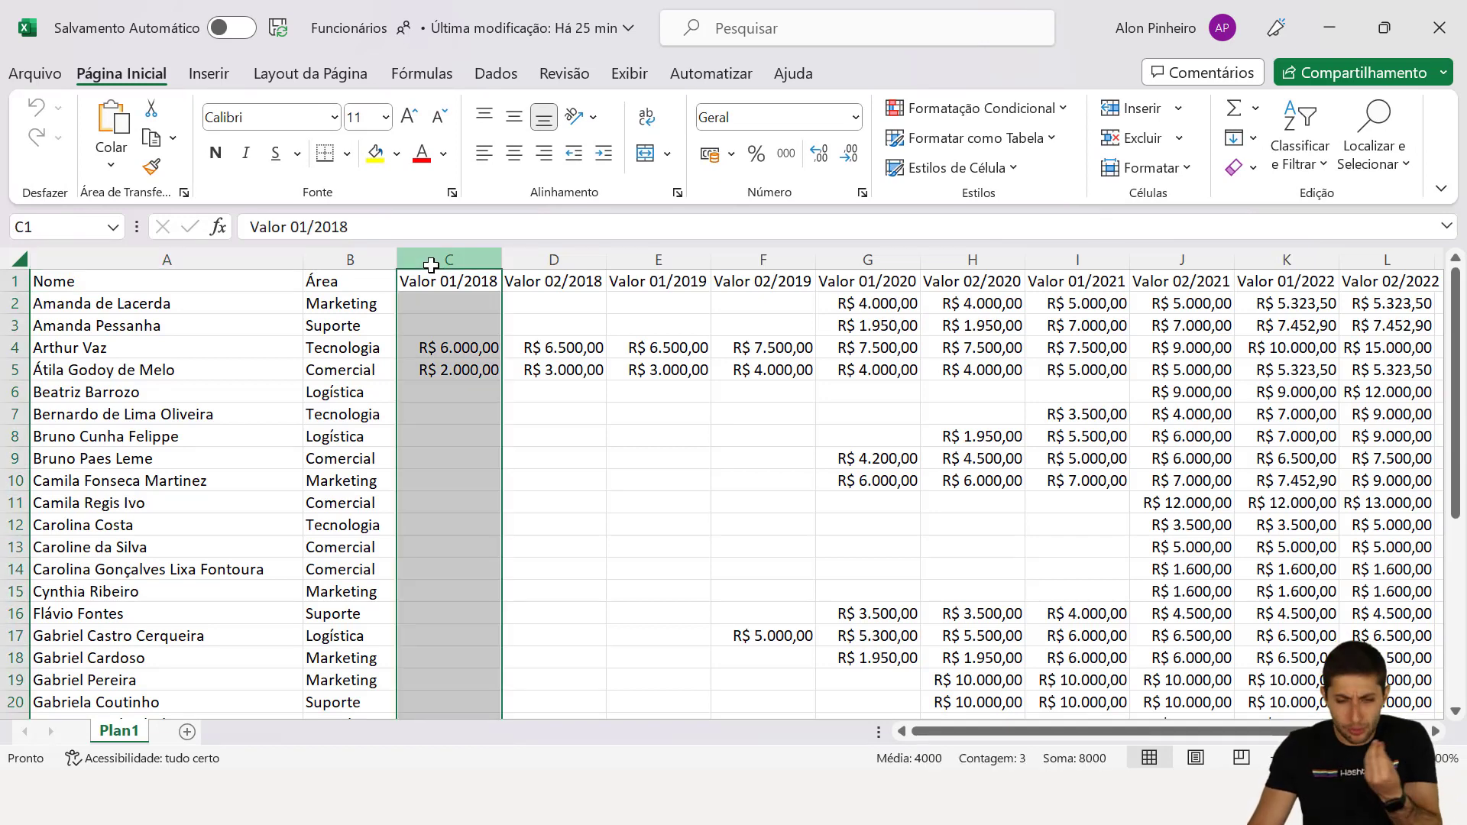
left_click(539, 258)
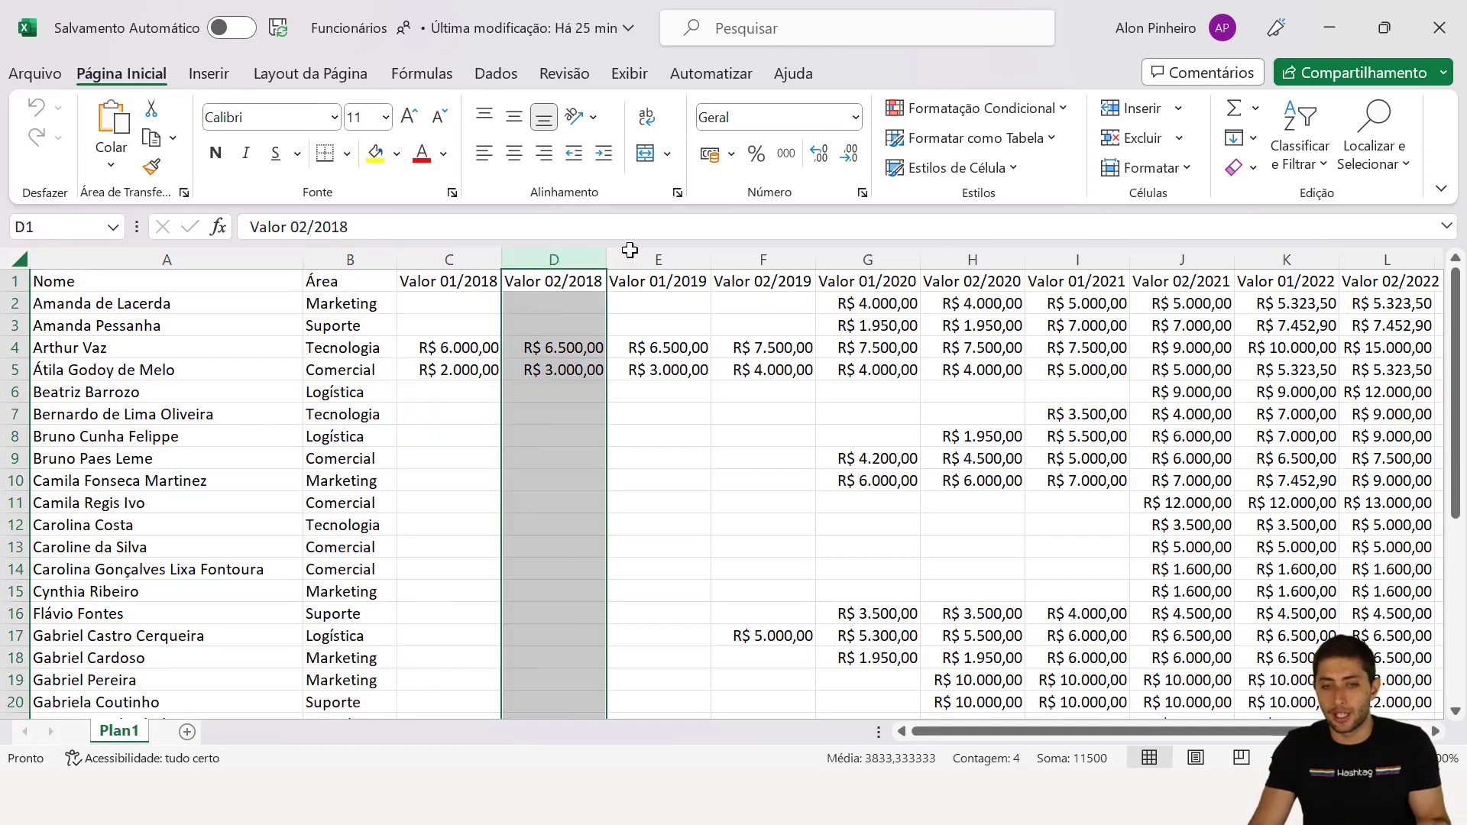
left_click(482, 259)
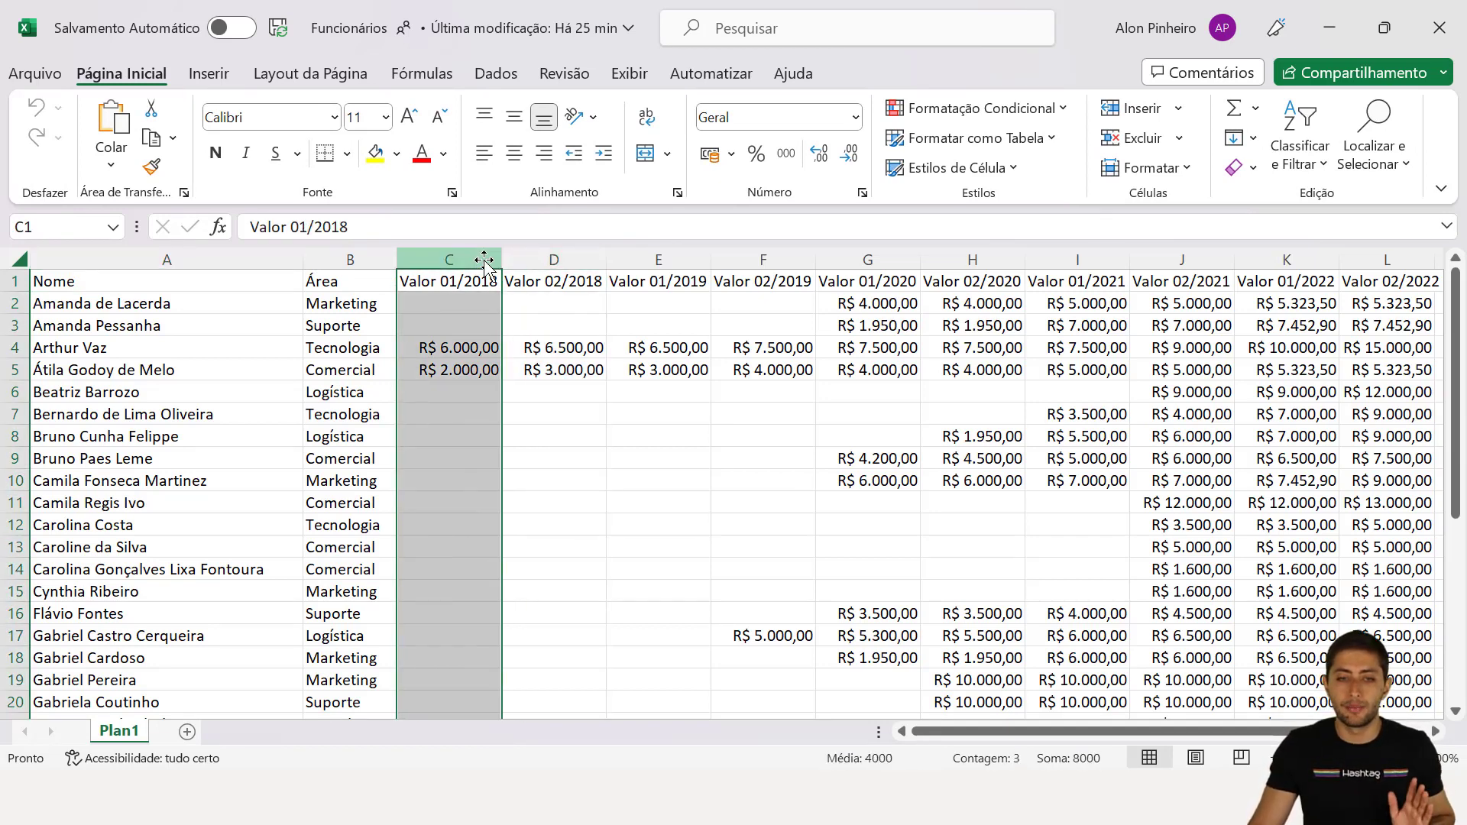
Step: Review the first employee's values across the semester columns in row 2, return to the row's start and close the workbook
left_click(162, 309)
key("Right")
key("Right")
key("Right")
key("Right")
key("Right")
key("Right")
key("Right")
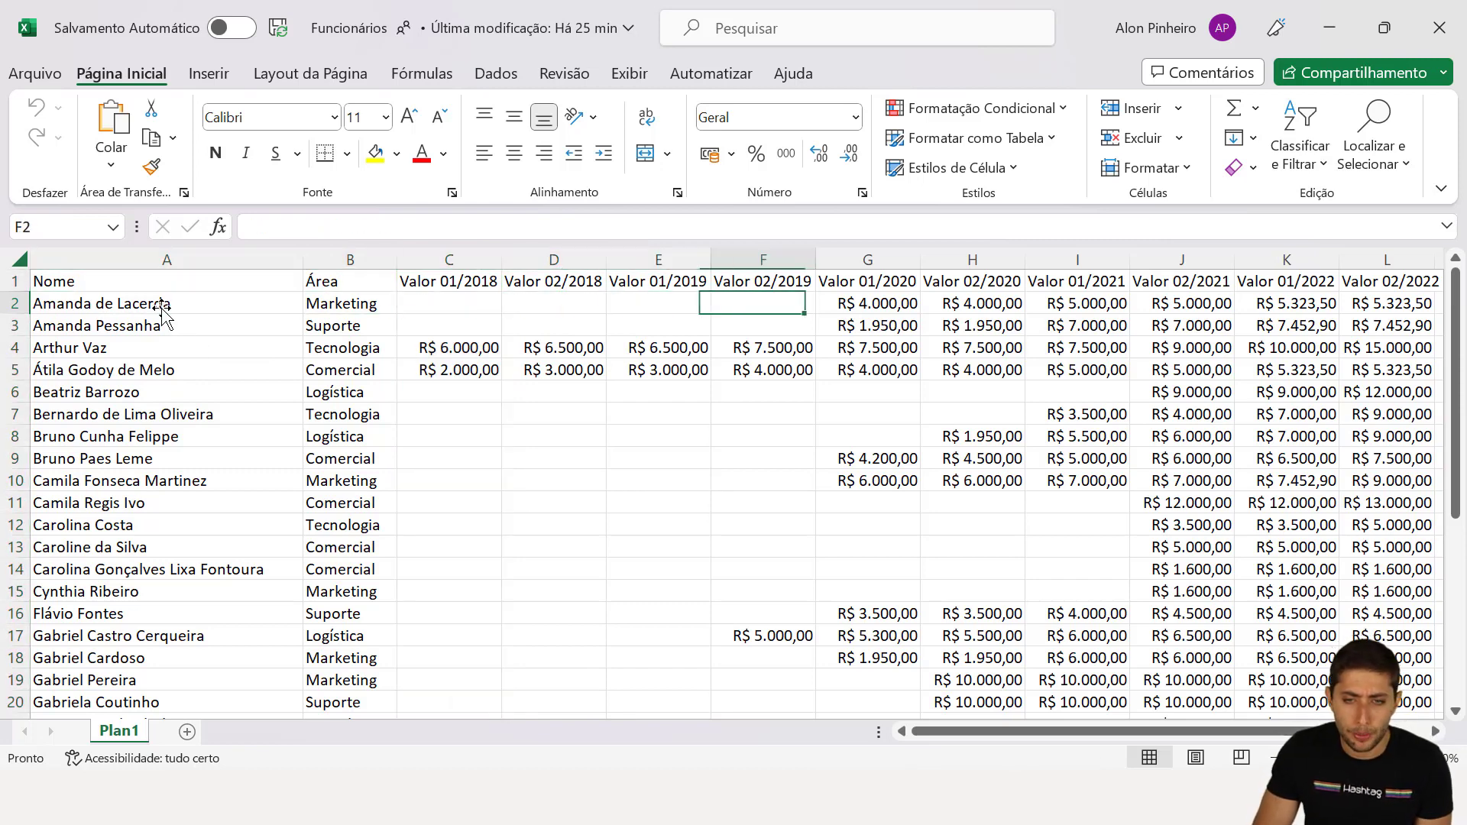
key("Left")
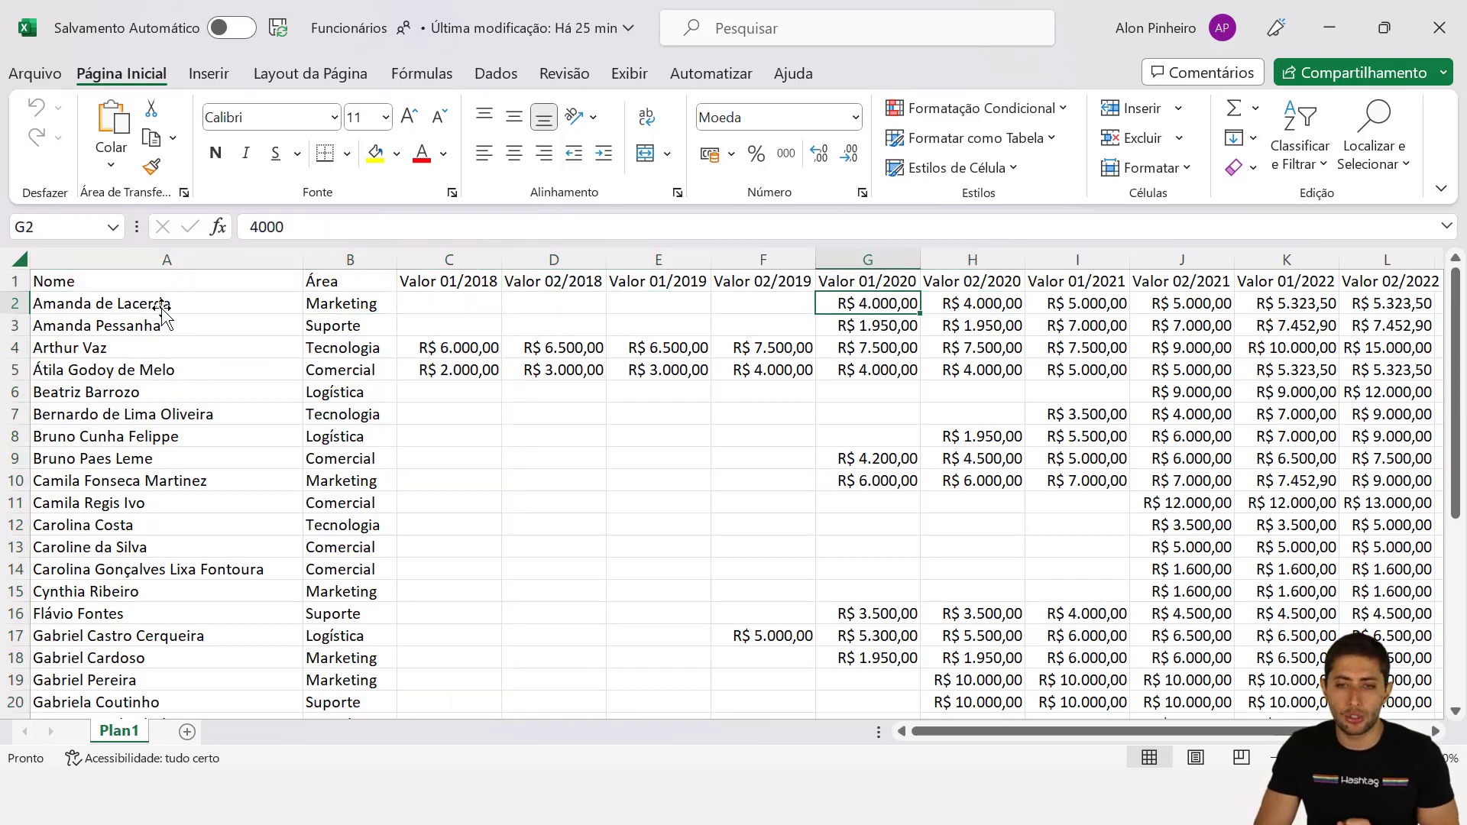
key("Right")
key("Right")
key("Right")
key("Right")
key("Right")
key("Right")
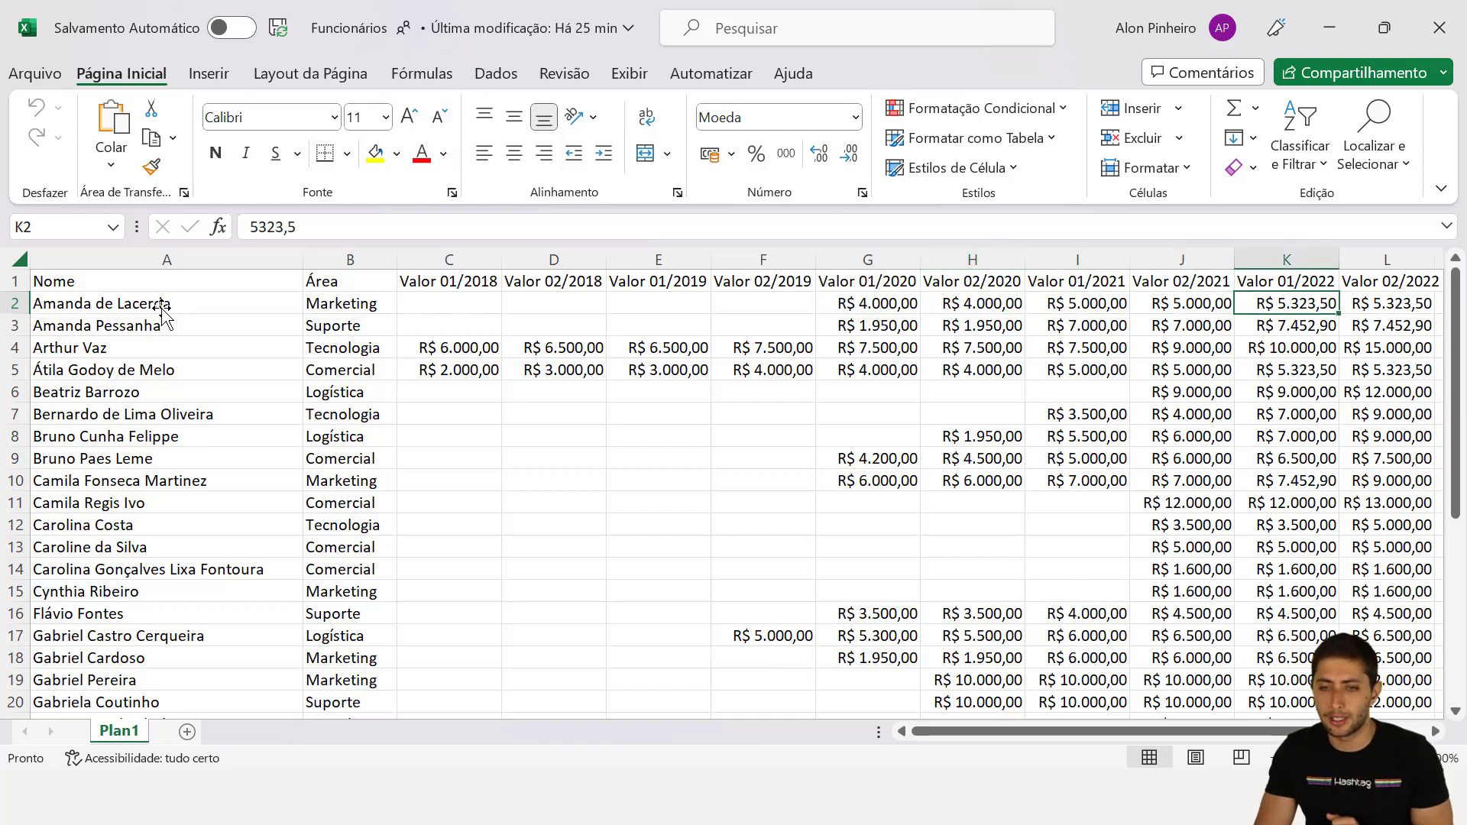
key("Left")
key("Left")
key("Left")
key("Left")
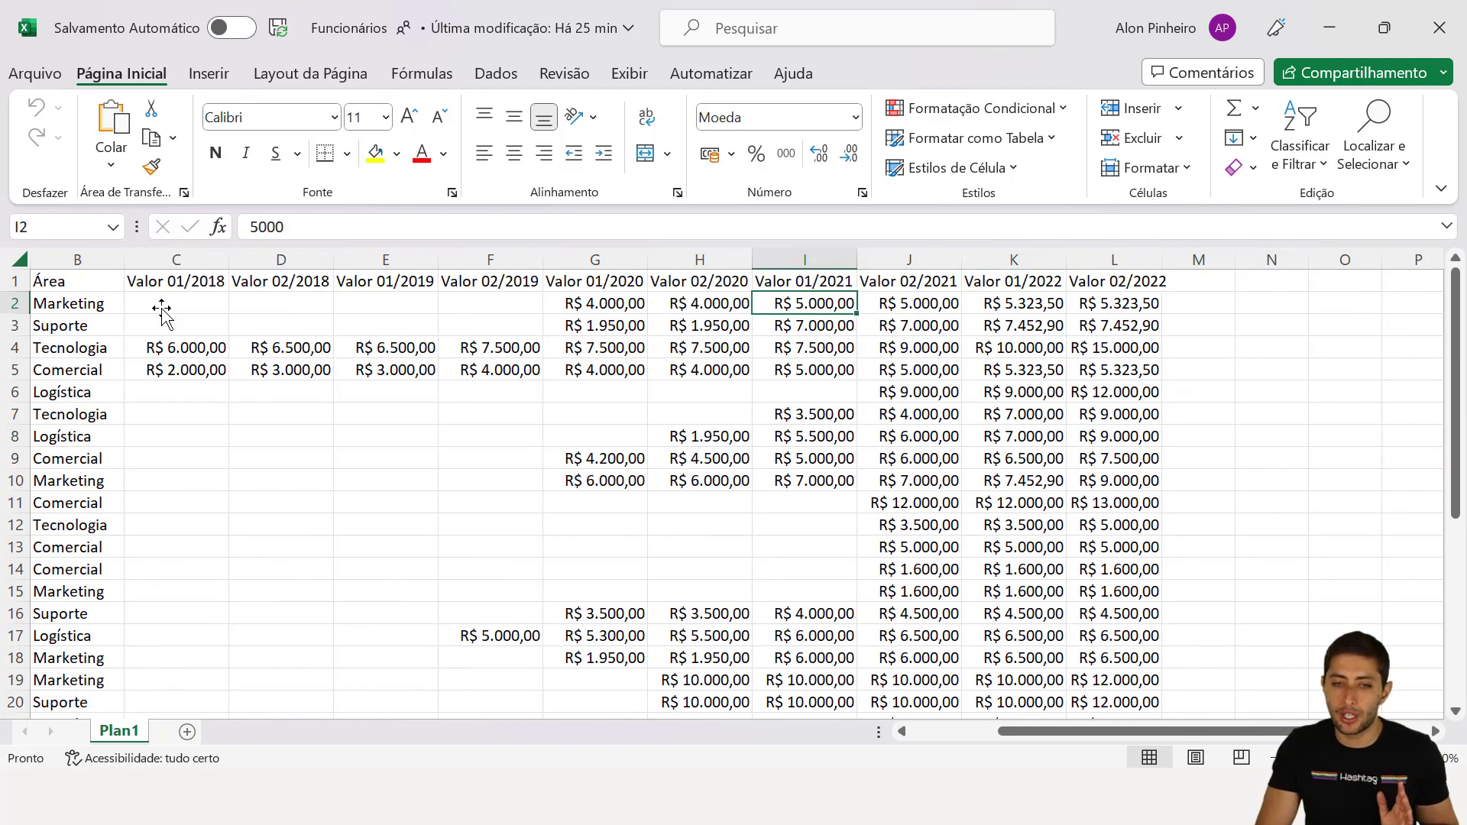
key("Home")
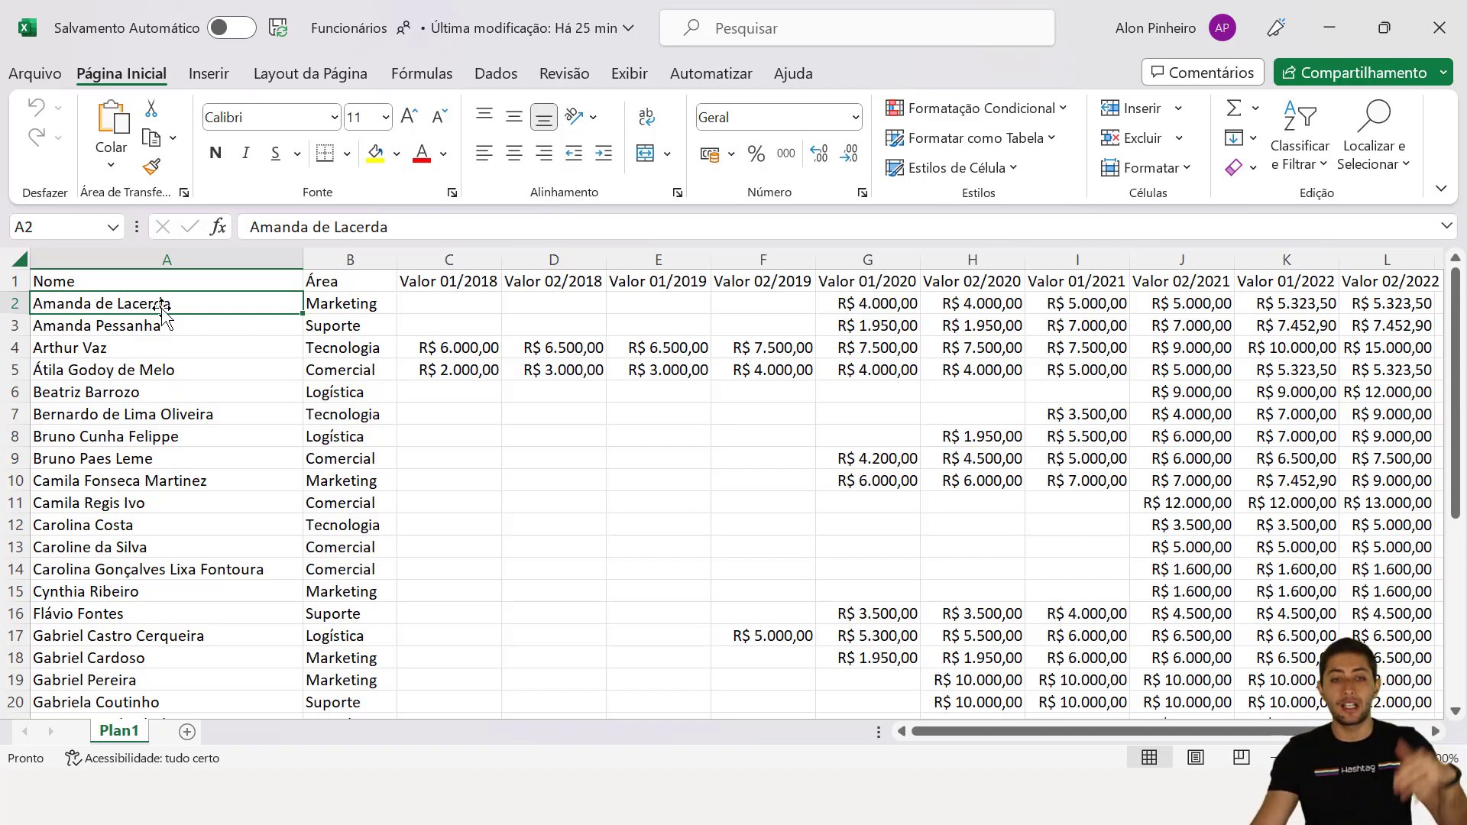
left_click(1445, 37)
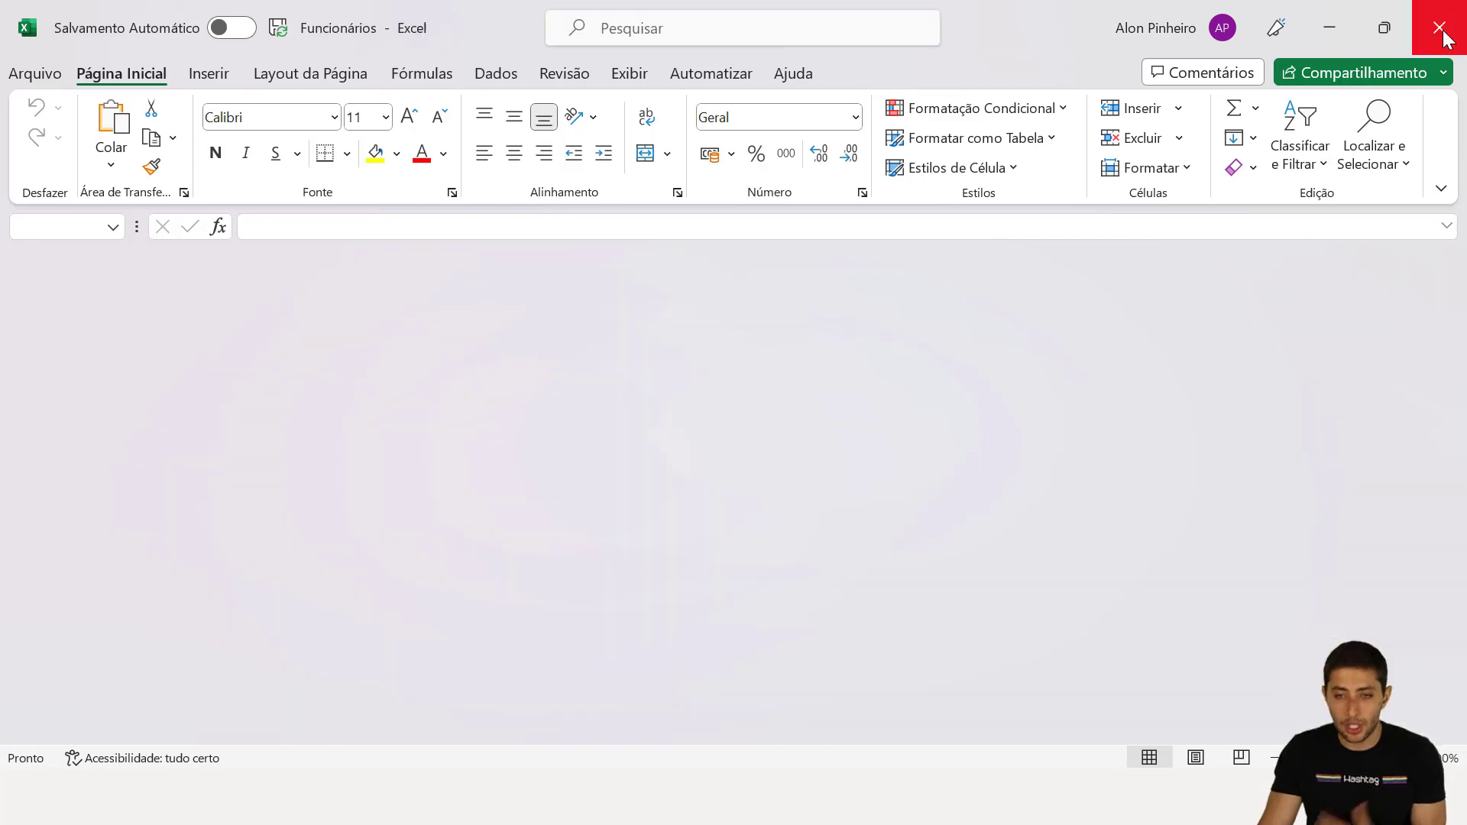